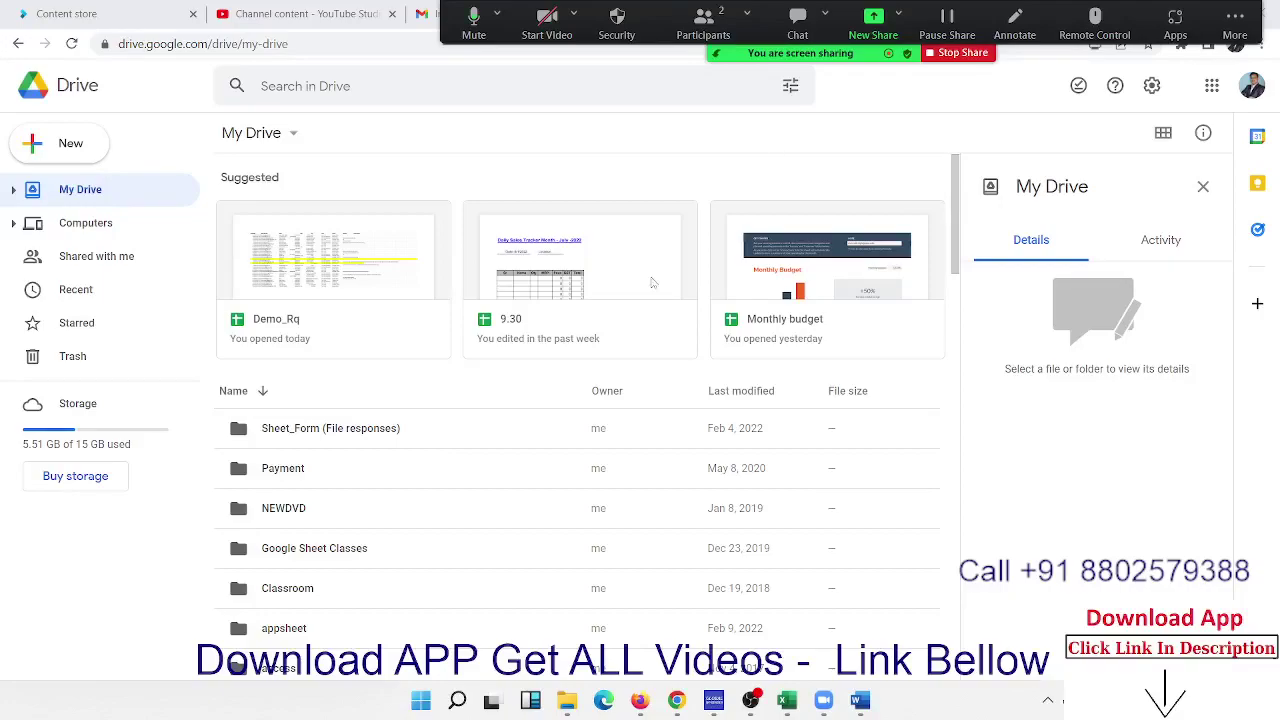
- Select the My Drive page address in the browser, then deselect it
left_click(490, 50)
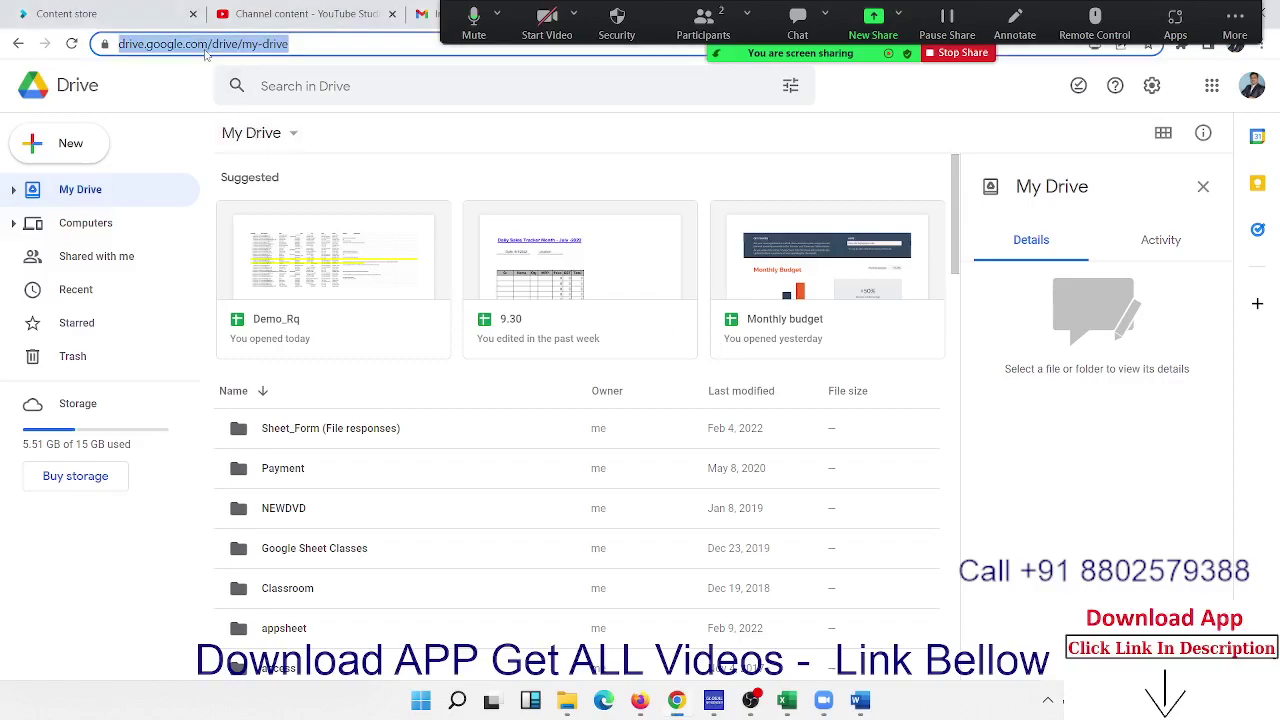
left_click(729, 68)
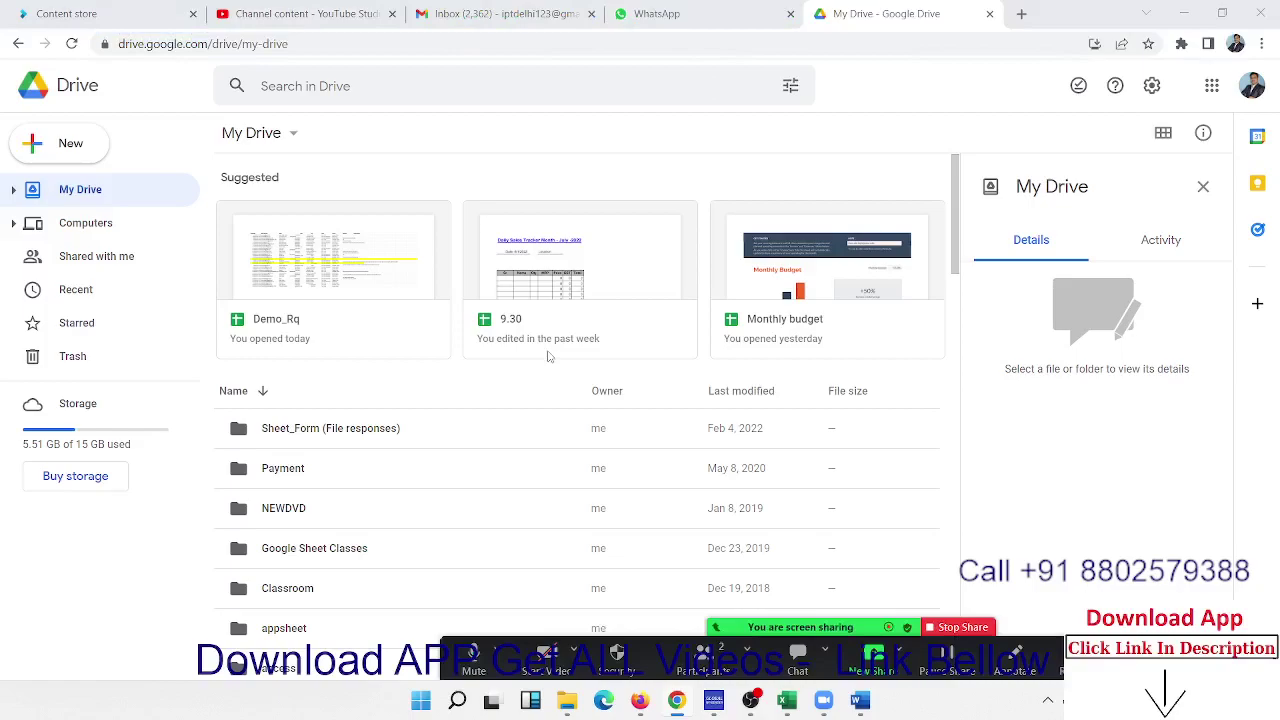
- Find the July mail in Gmail and open its Attendence_sheet_FINAL.xlsx attachment with Google Sheets
left_click(519, 20)
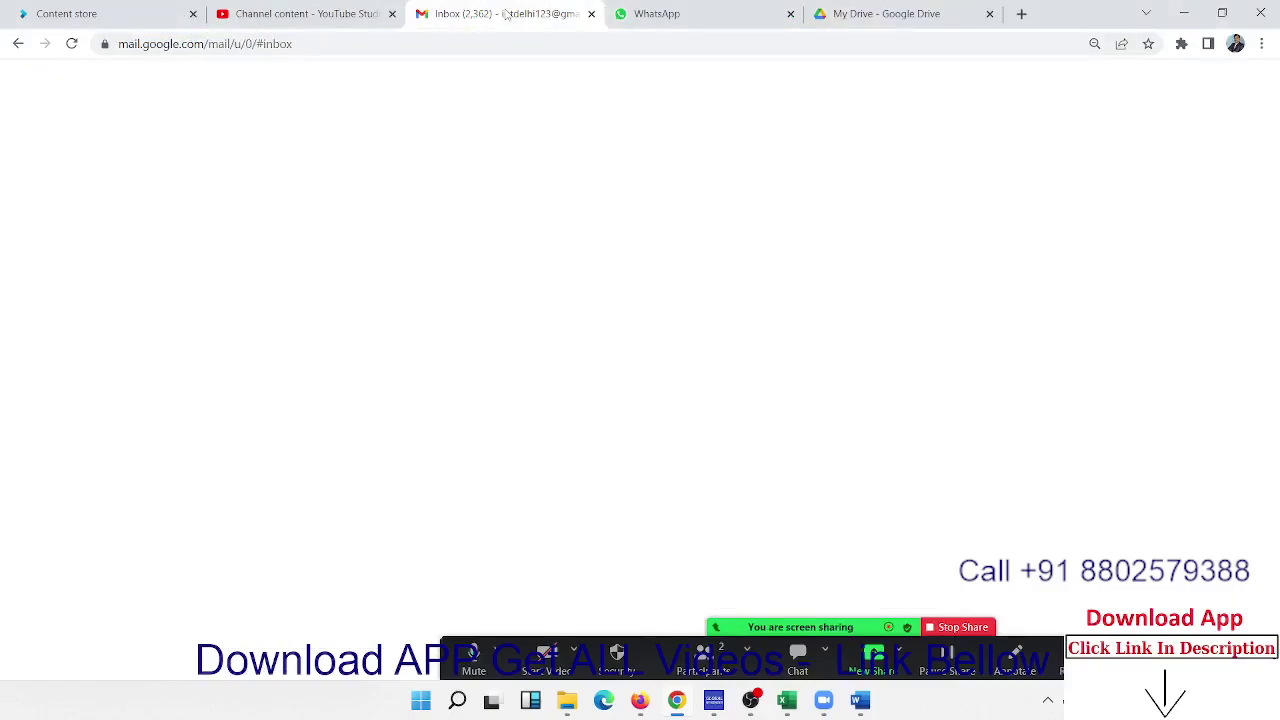
scroll(571, 452, "down", 10)
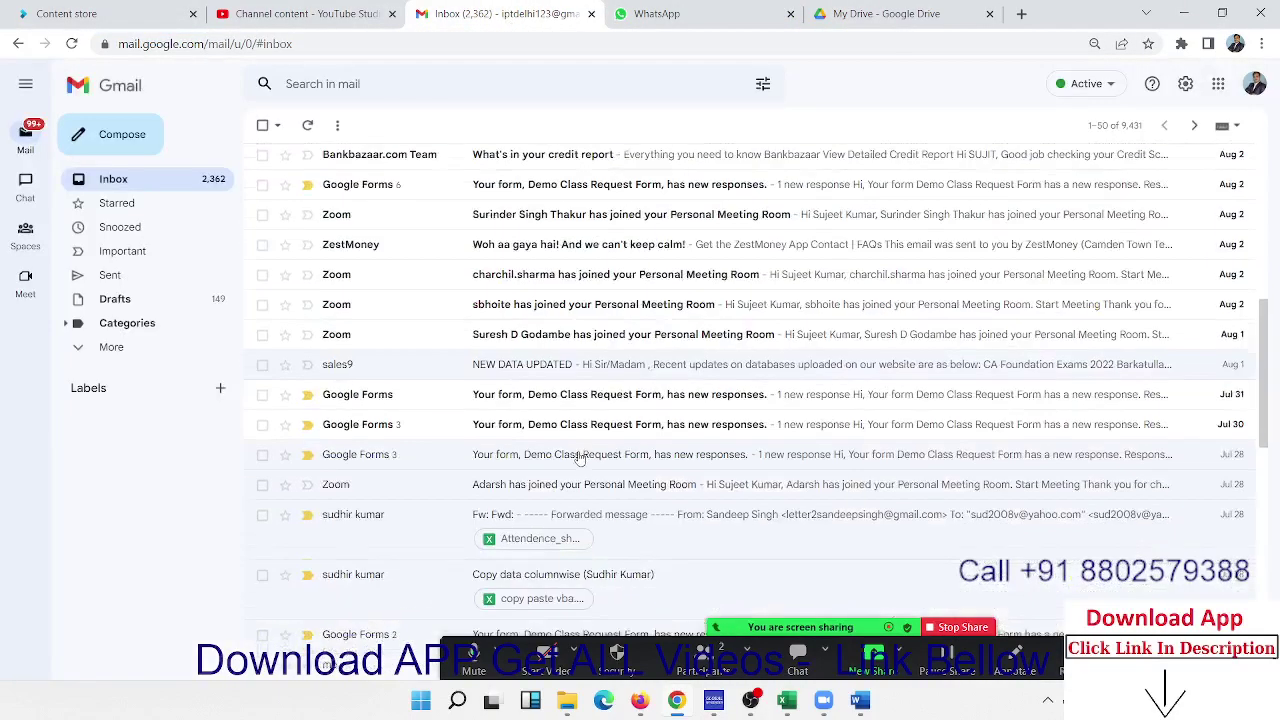
scroll(571, 456, "down", 5)
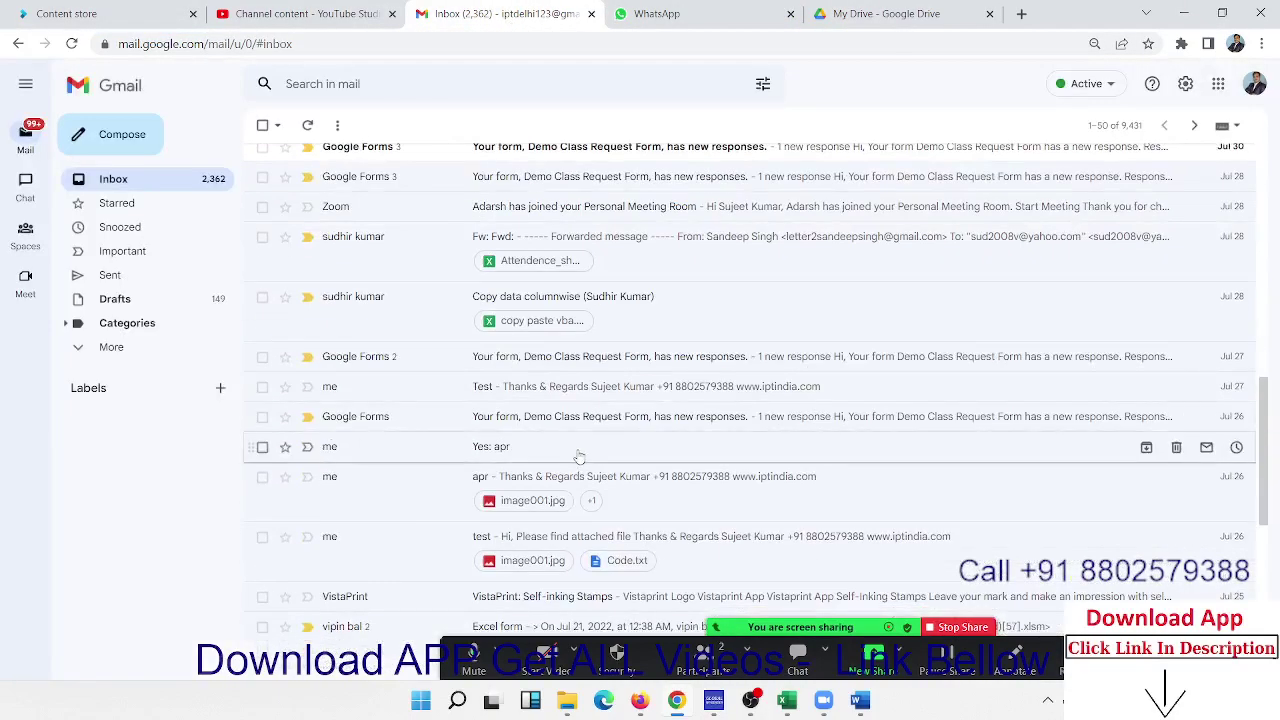
left_click(528, 264)
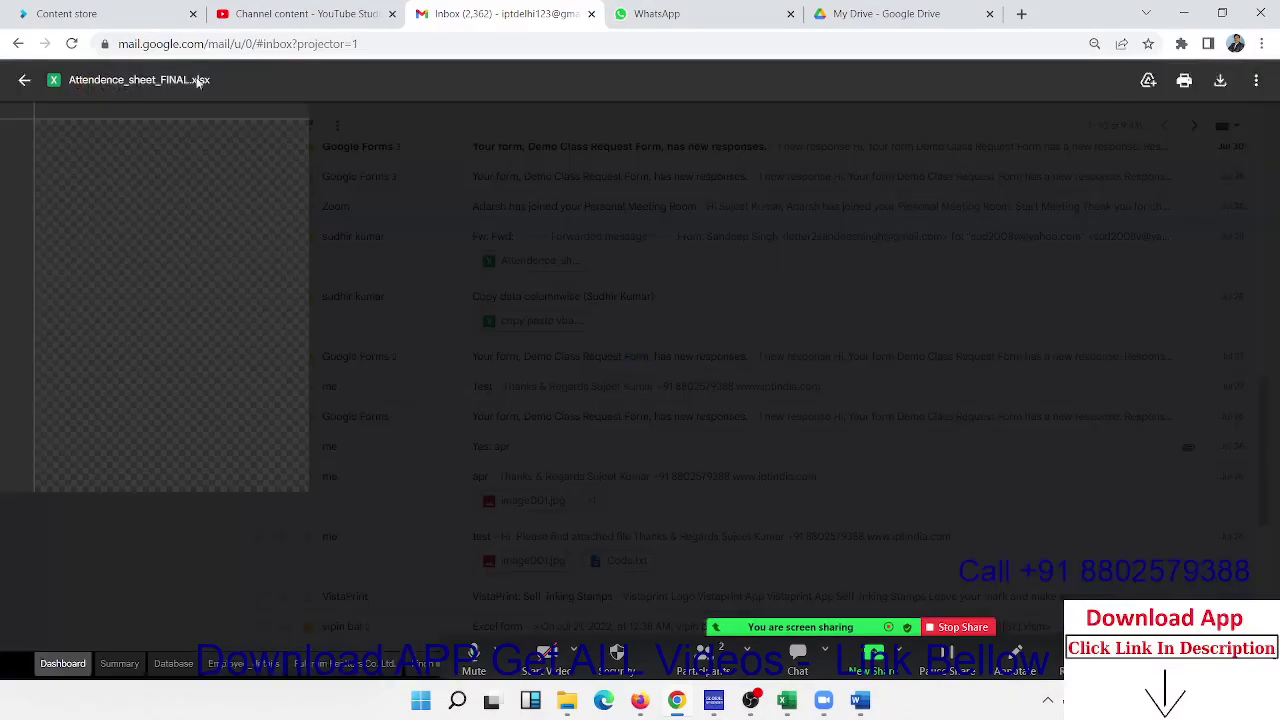
left_click(27, 80)
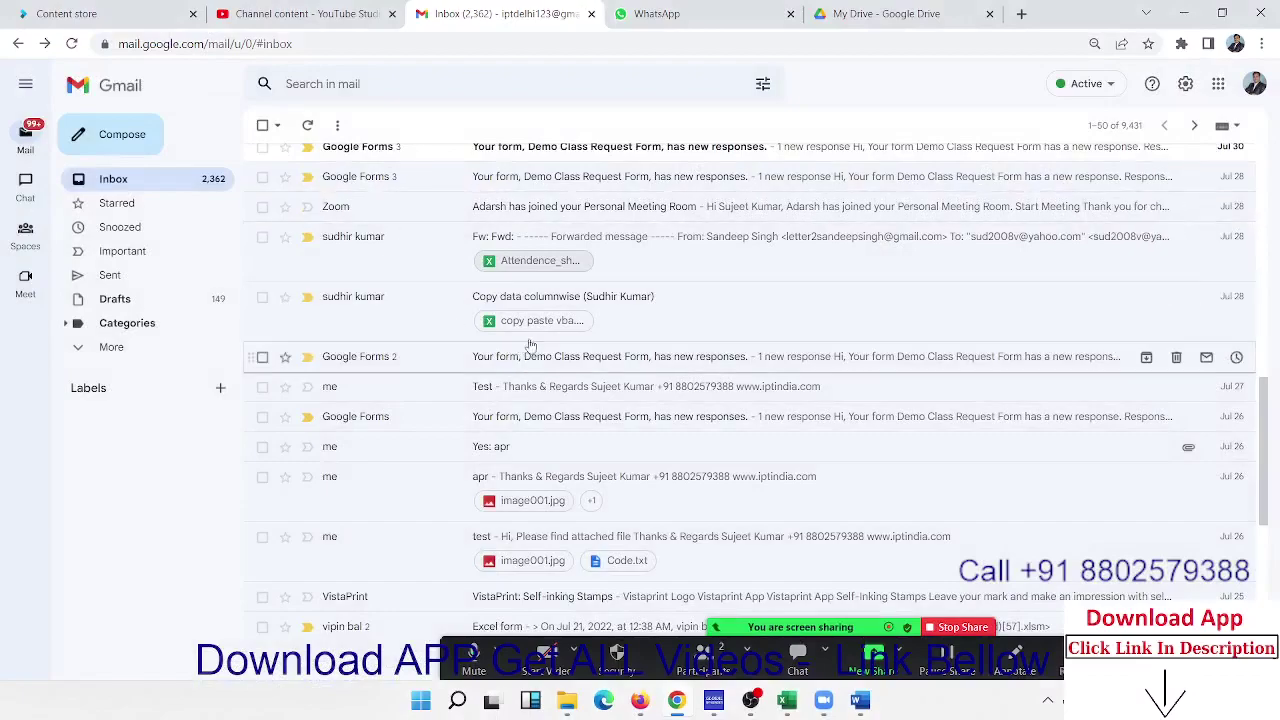
left_click(521, 266)
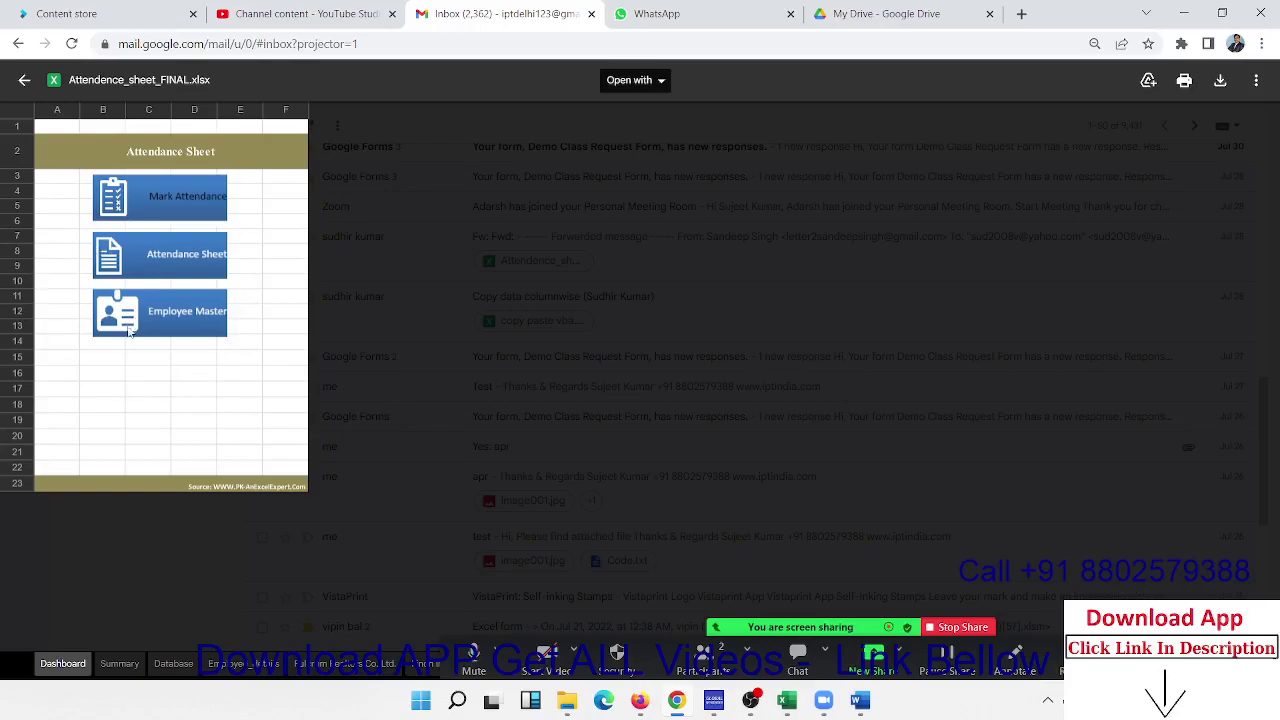
left_click(645, 82)
left_click(648, 130)
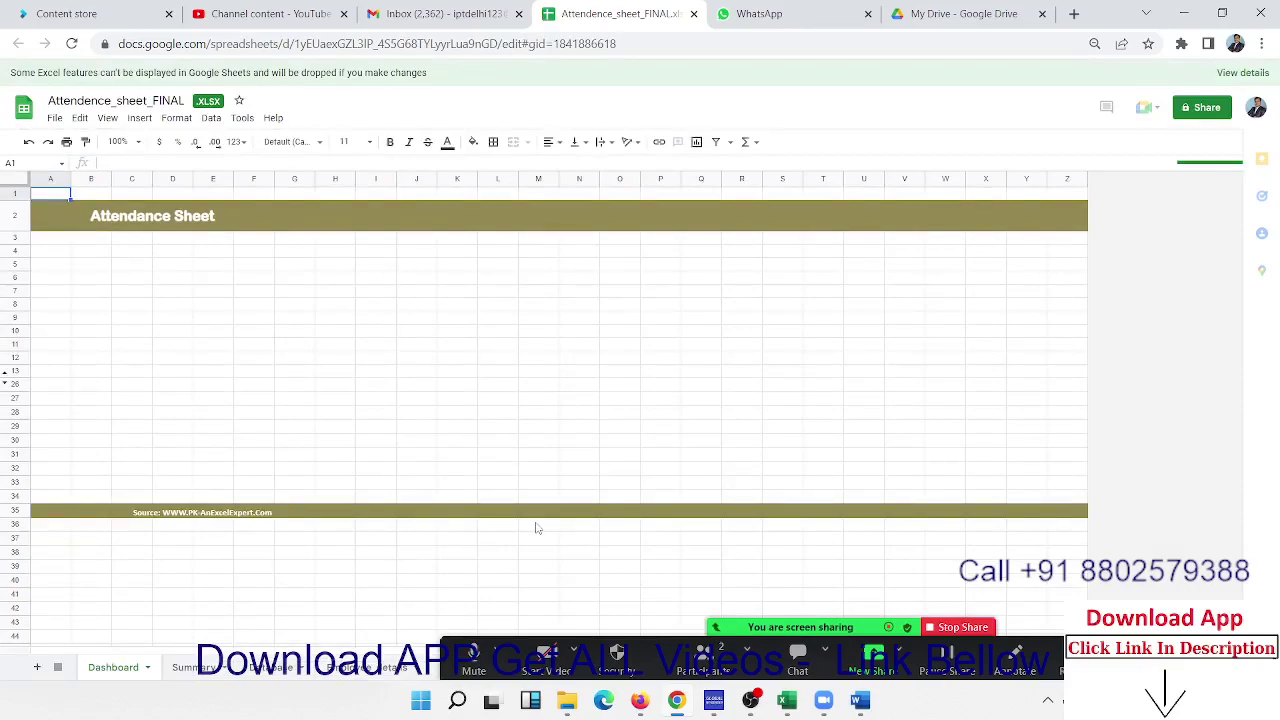
- Close the Attendence_sheet_FINAL workbook tab and return to the My Drive page
scroll(536, 528, "down", 5)
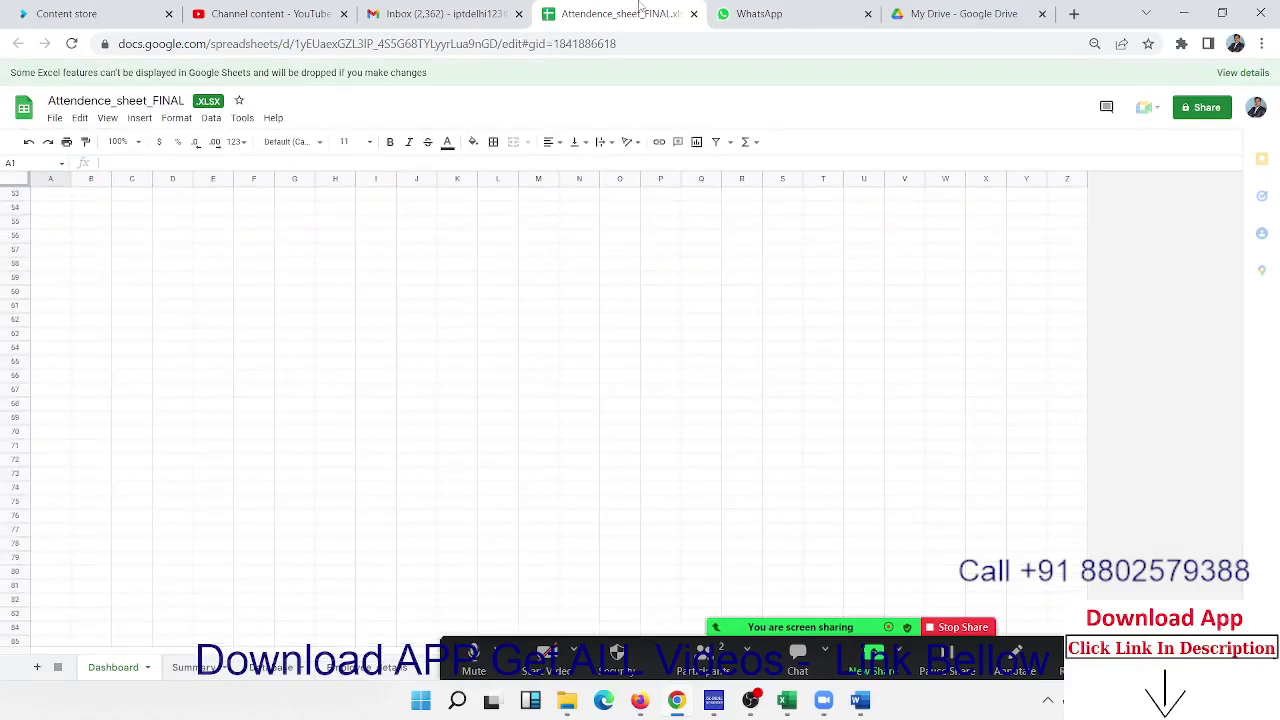
left_click(693, 14)
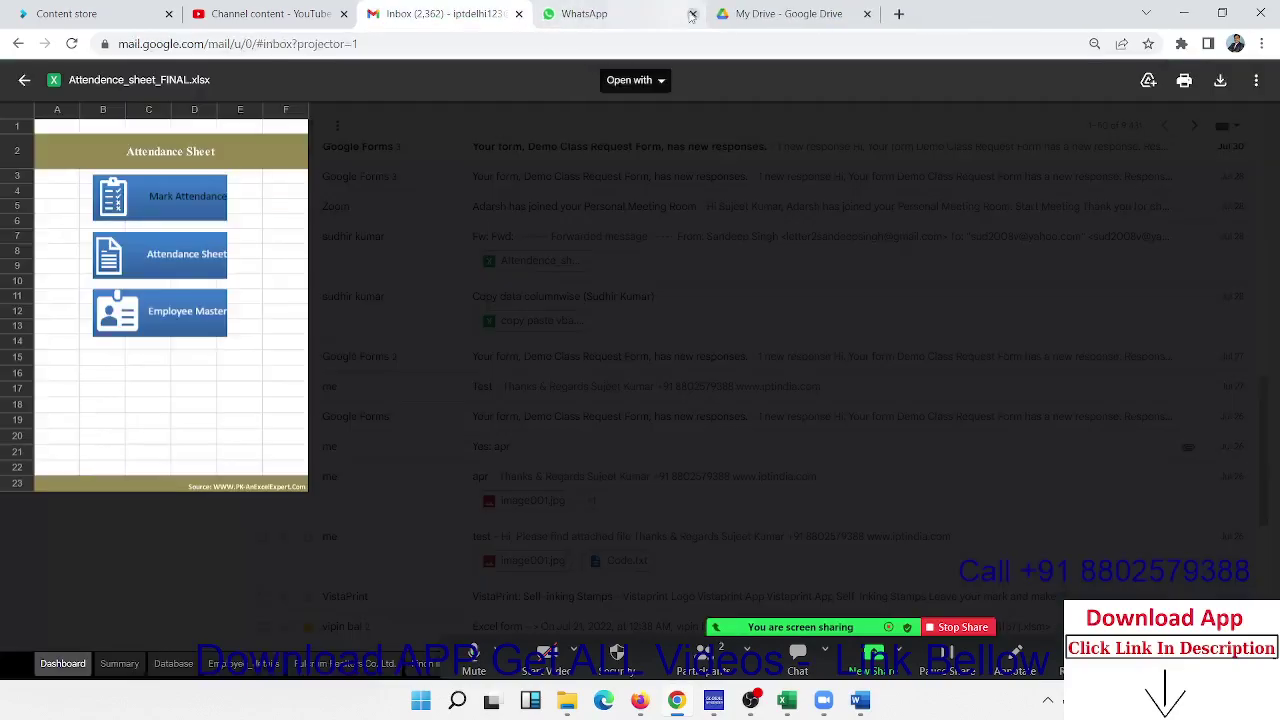
left_click(753, 14)
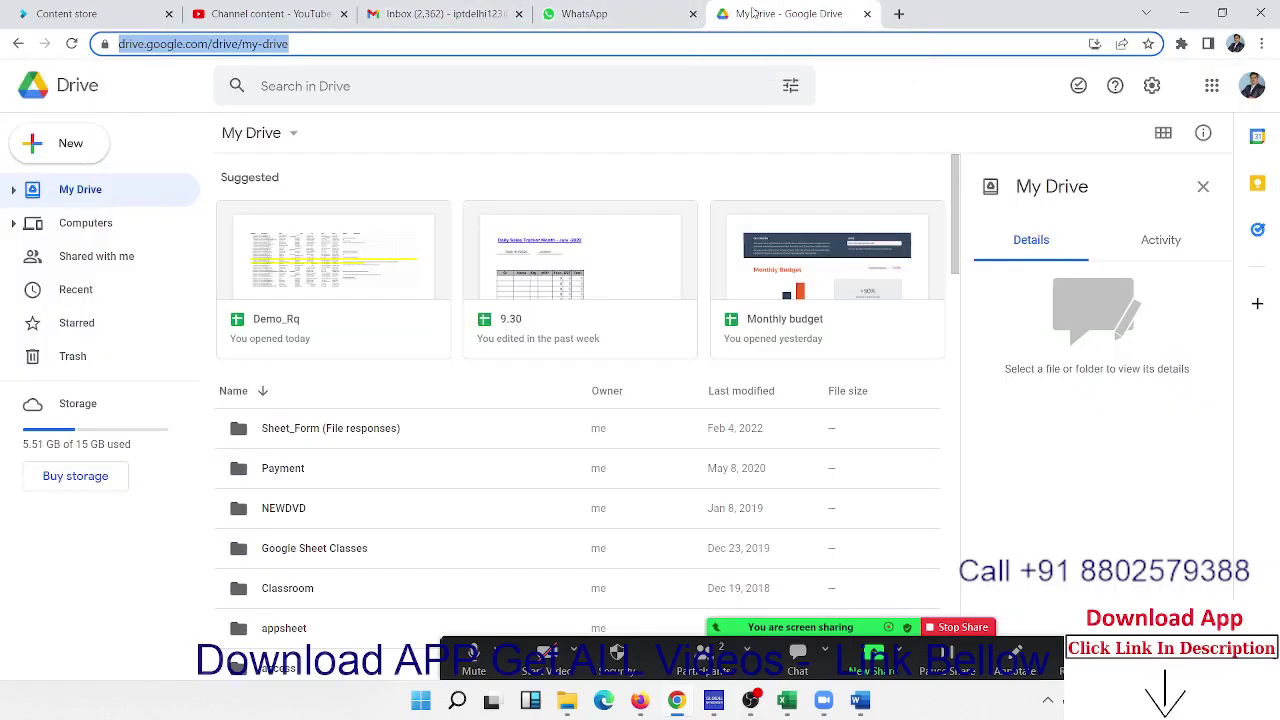
- Create a blank spreadsheet from Drive's New menu under Google Sheets
left_click(71, 147)
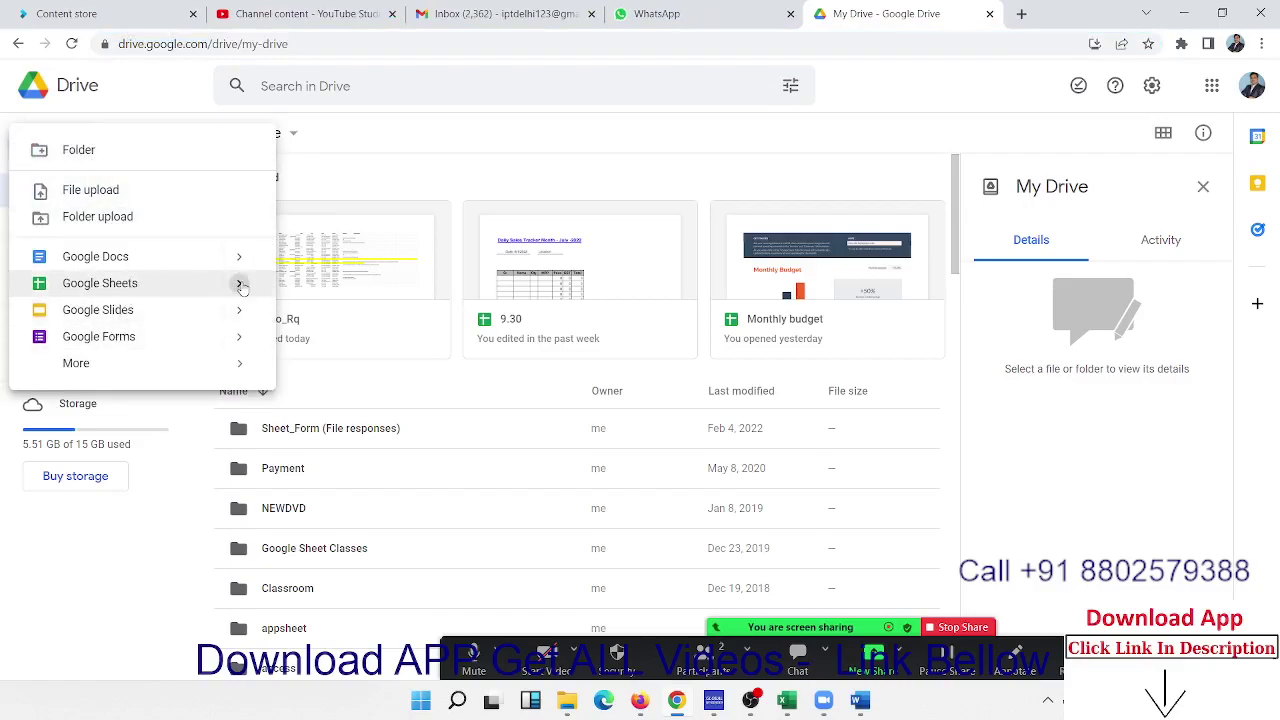
mouse_move(100, 283)
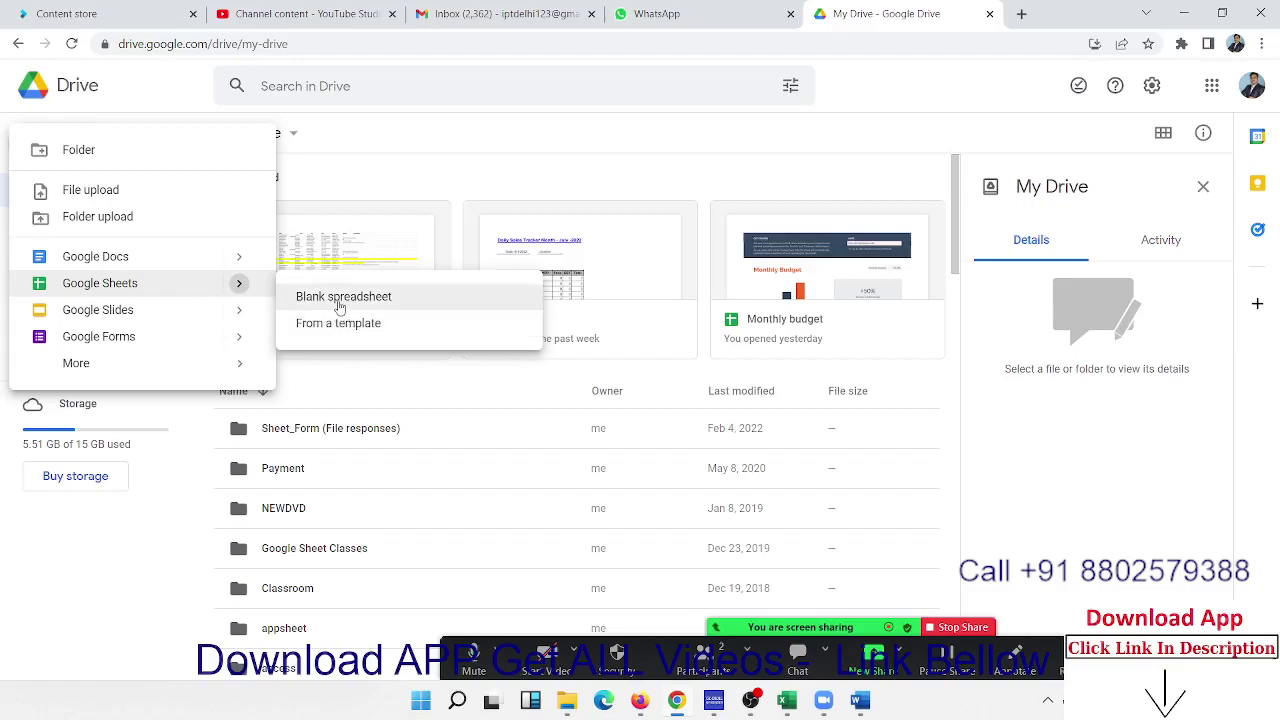
left_click(340, 300)
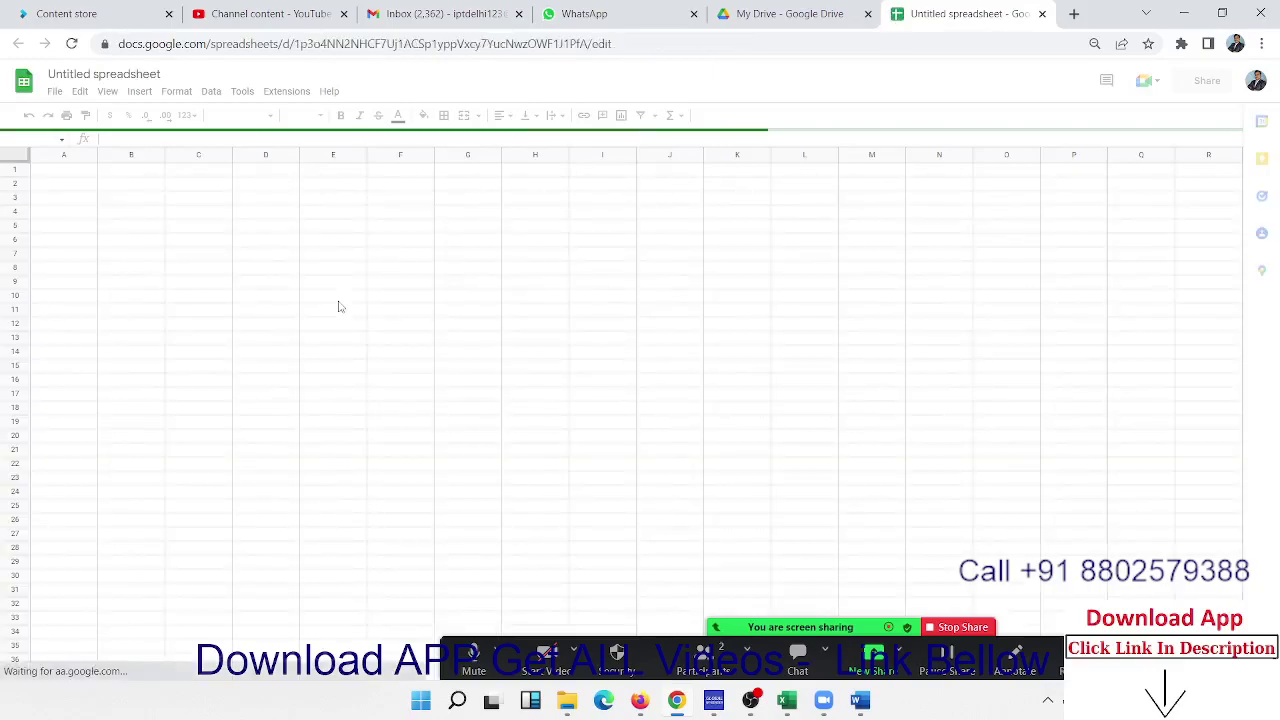
- Title the new spreadsheet '9.30p', then go back to the My Drive page
left_click(92, 77)
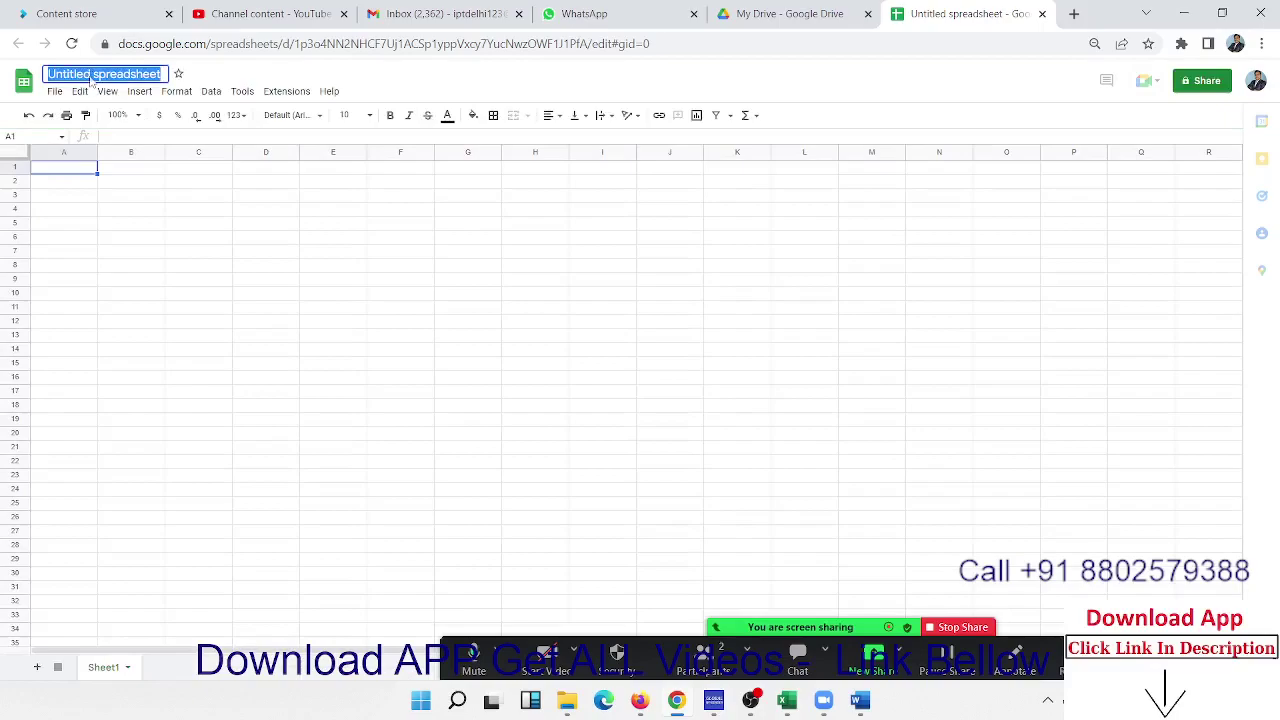
type("9.3")
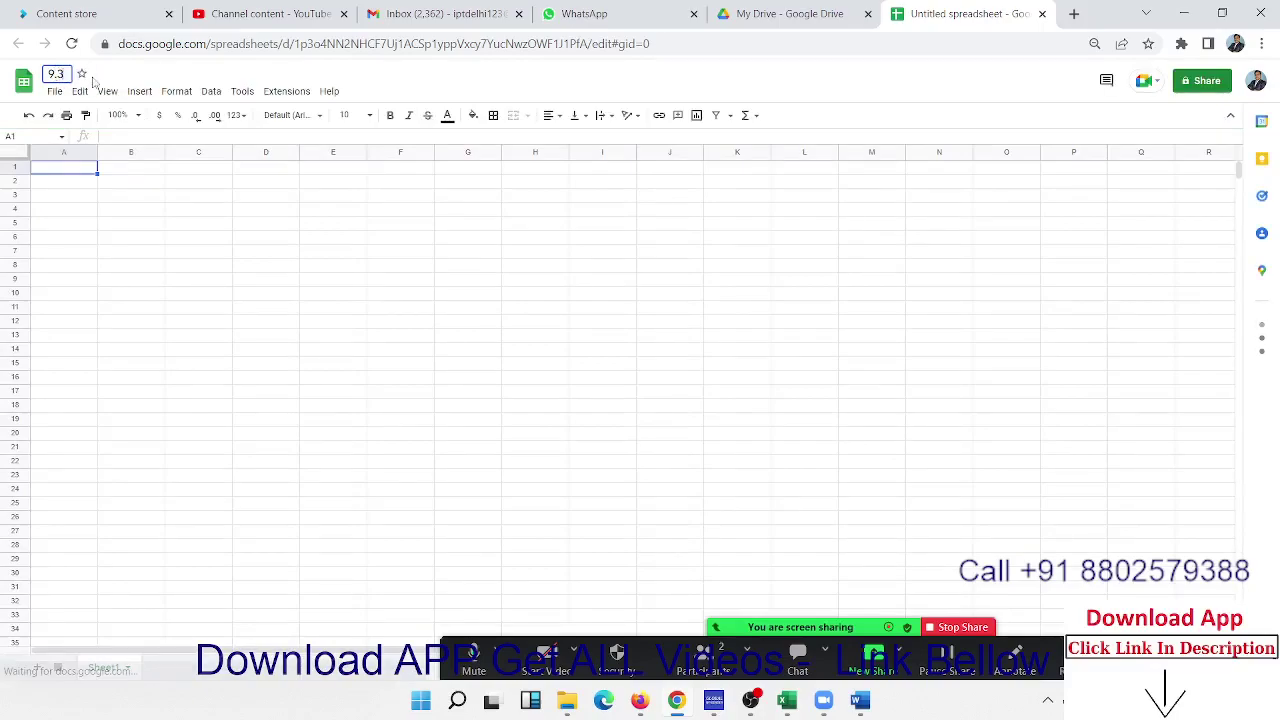
type("0p")
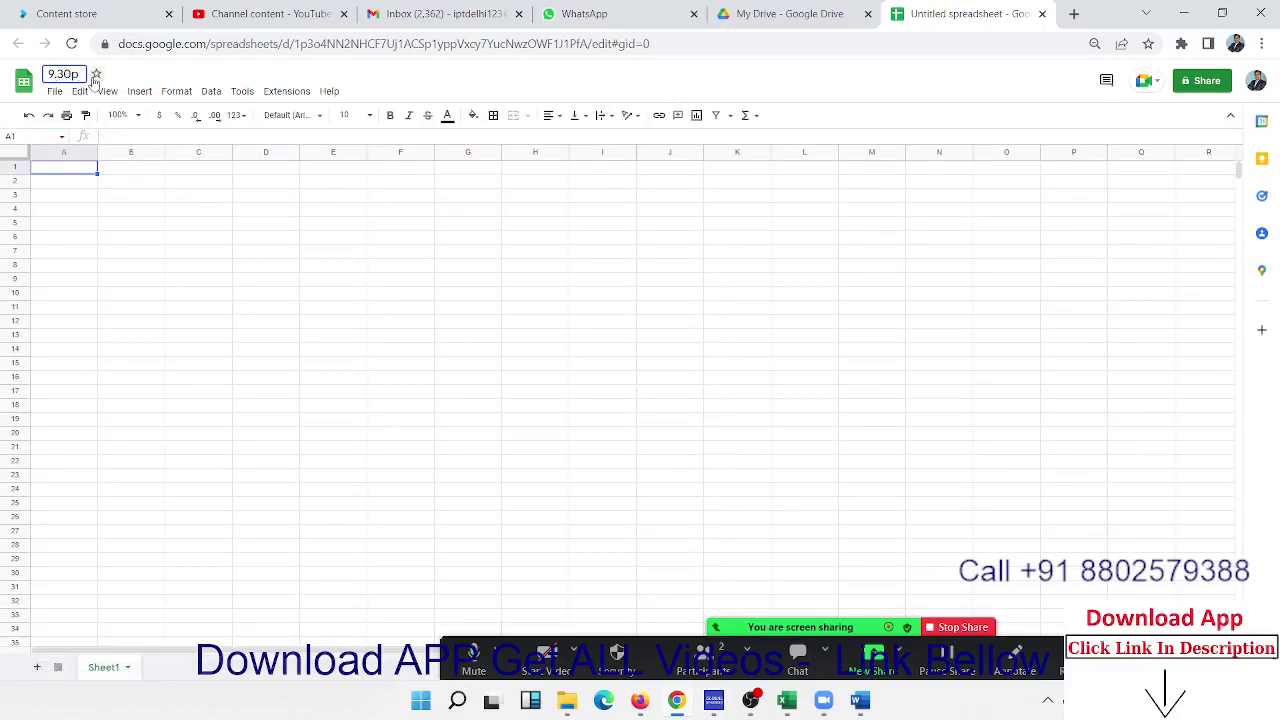
key("Return")
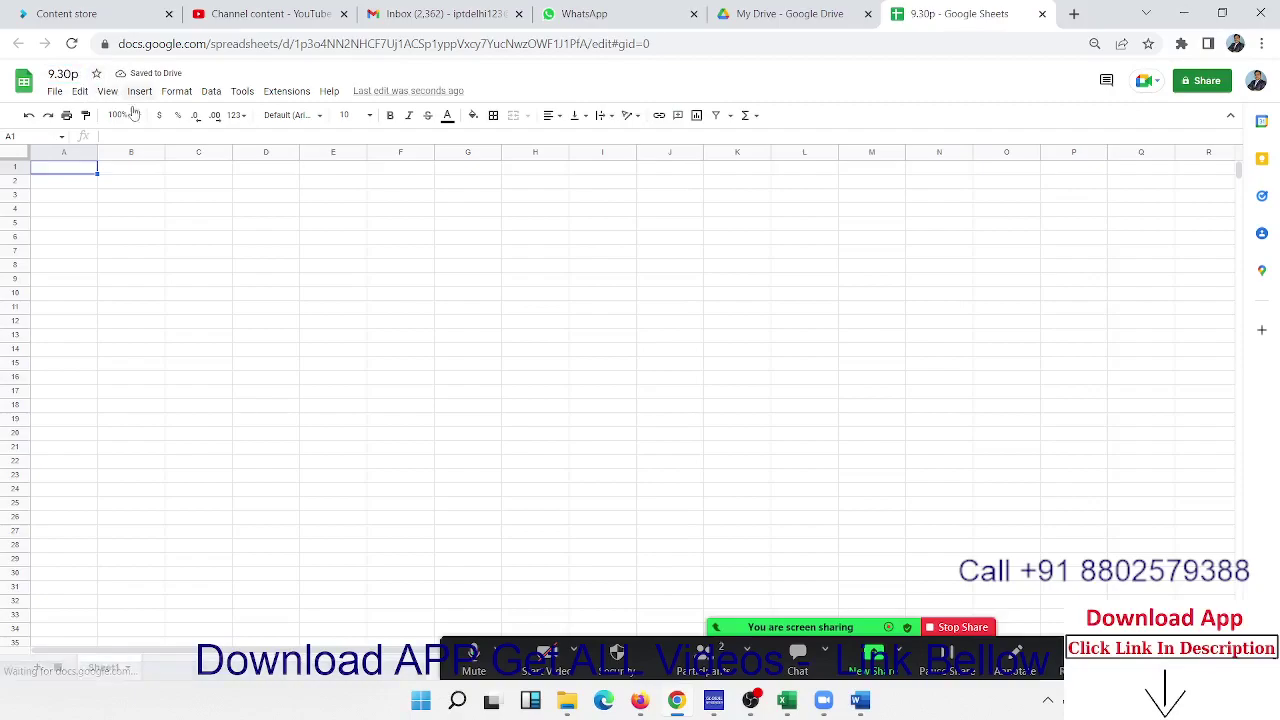
left_click(145, 210)
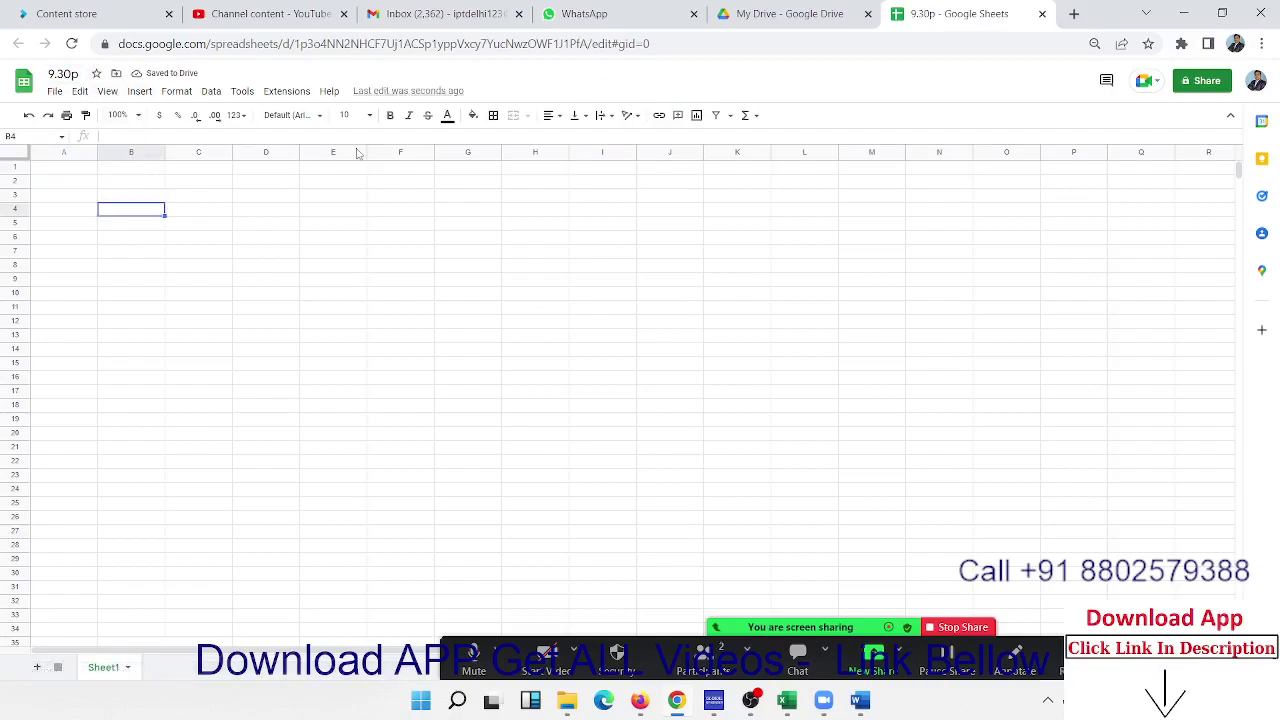
left_click(790, 14)
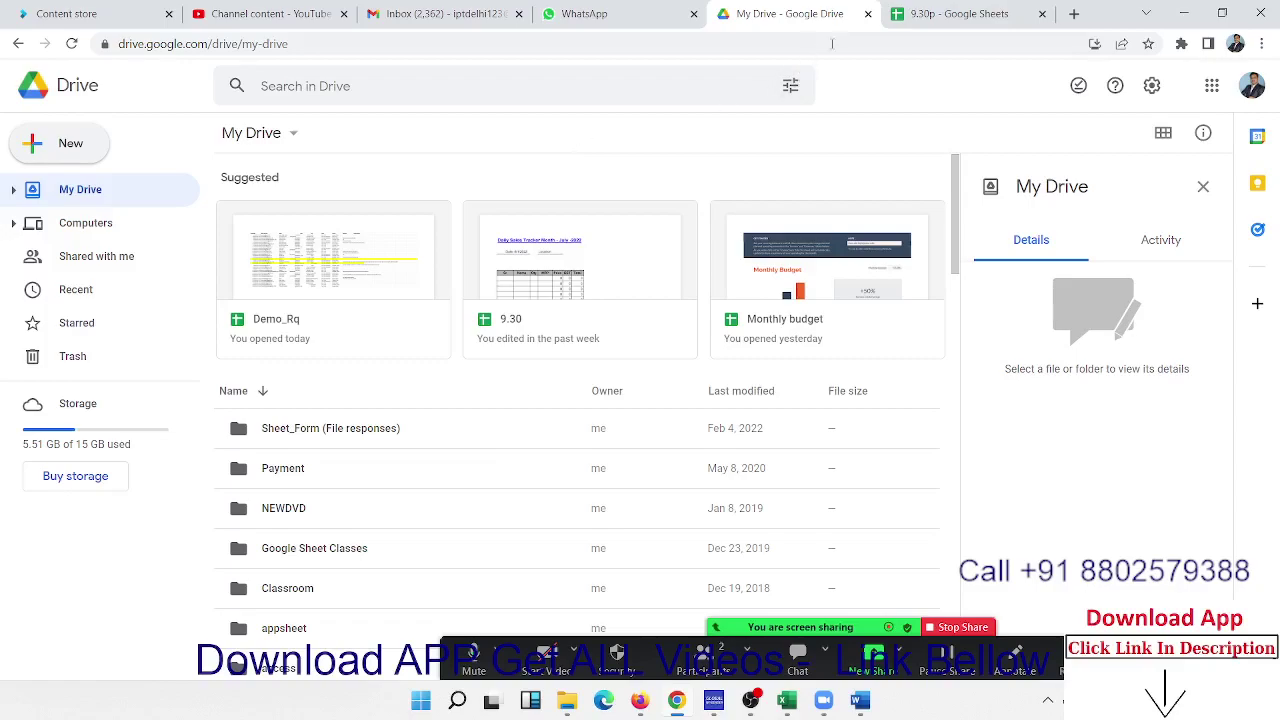
- Scroll through the My Drive file list, then return to the 9.30p spreadsheet
left_click(955, 16)
left_click(800, 18)
scroll(303, 590, "down", 5)
scroll(303, 590, "down", 5)
scroll(303, 590, "up", 5)
scroll(303, 590, "up", 3)
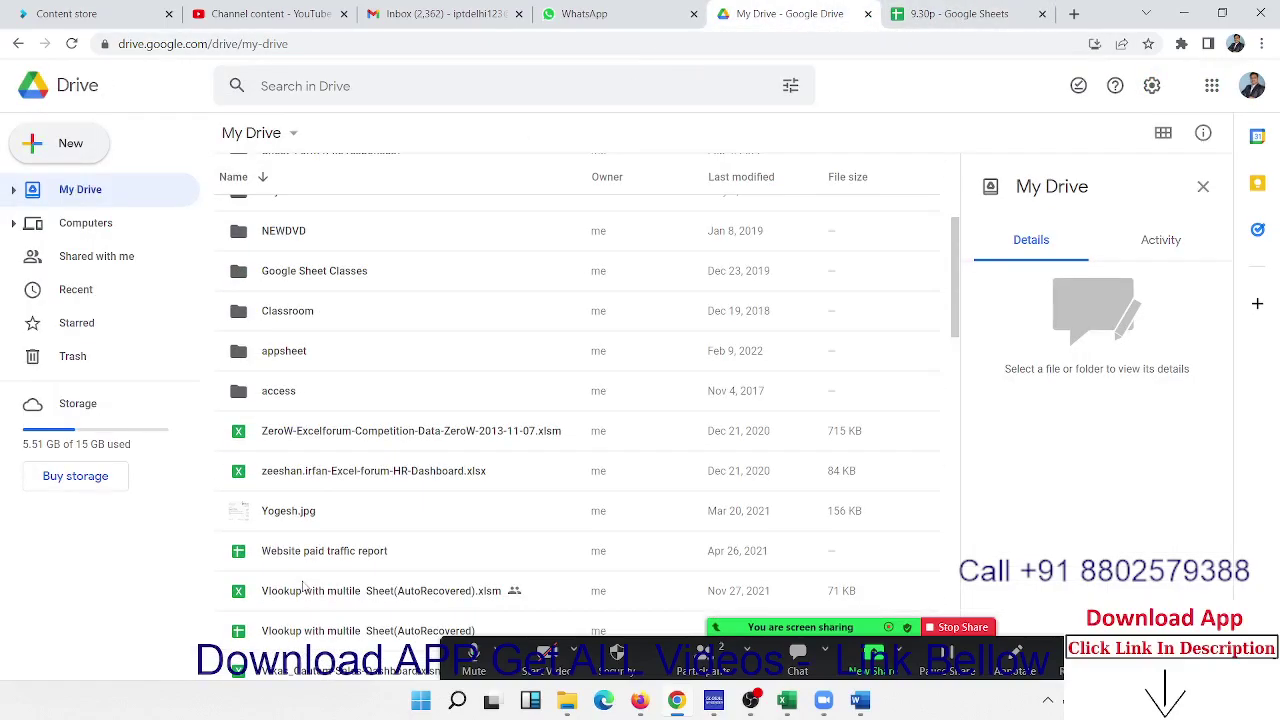
scroll(303, 590, "up", 3)
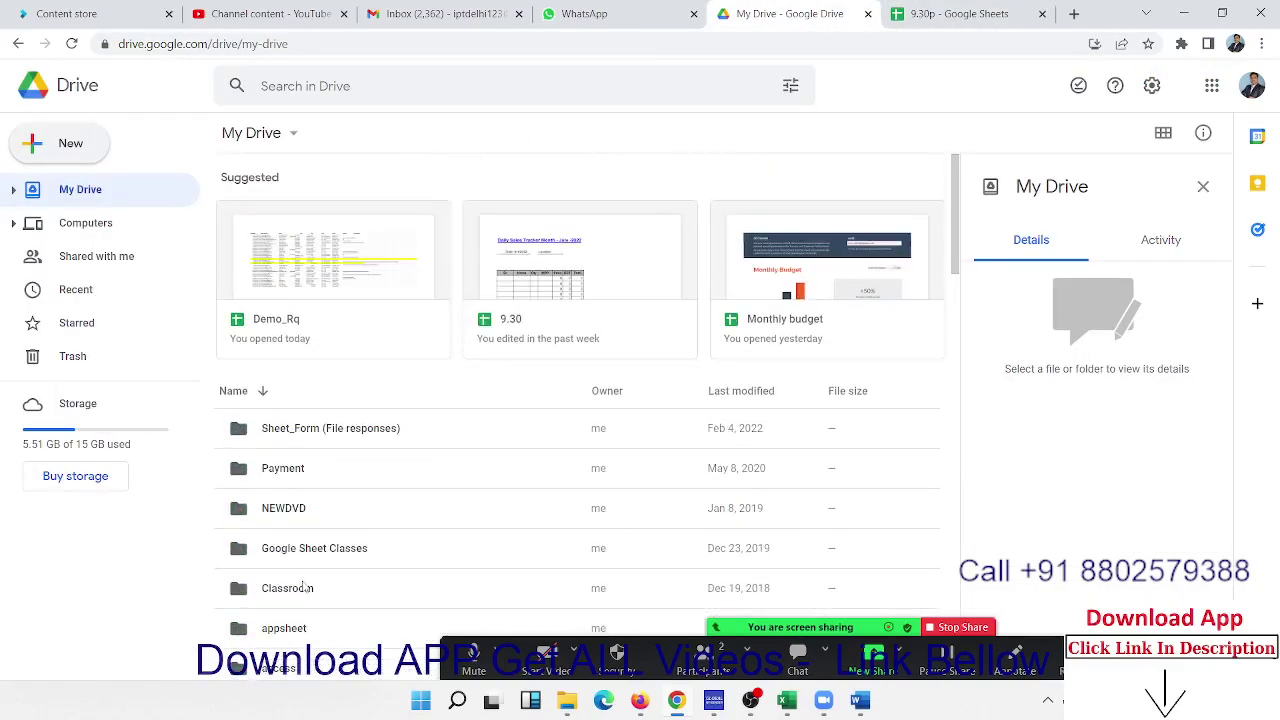
left_click(940, 12)
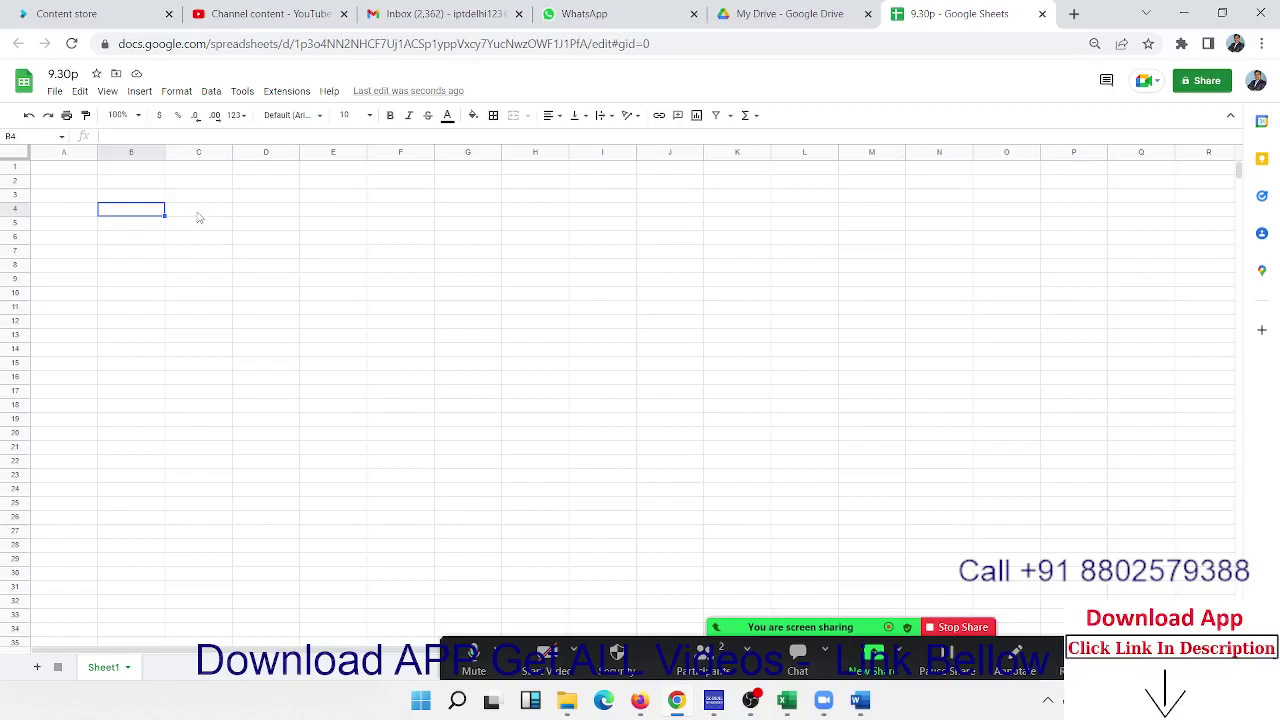
- Zoom the 9.30p sheet to 150% and jump from A1 down to row 1000
left_click(120, 115)
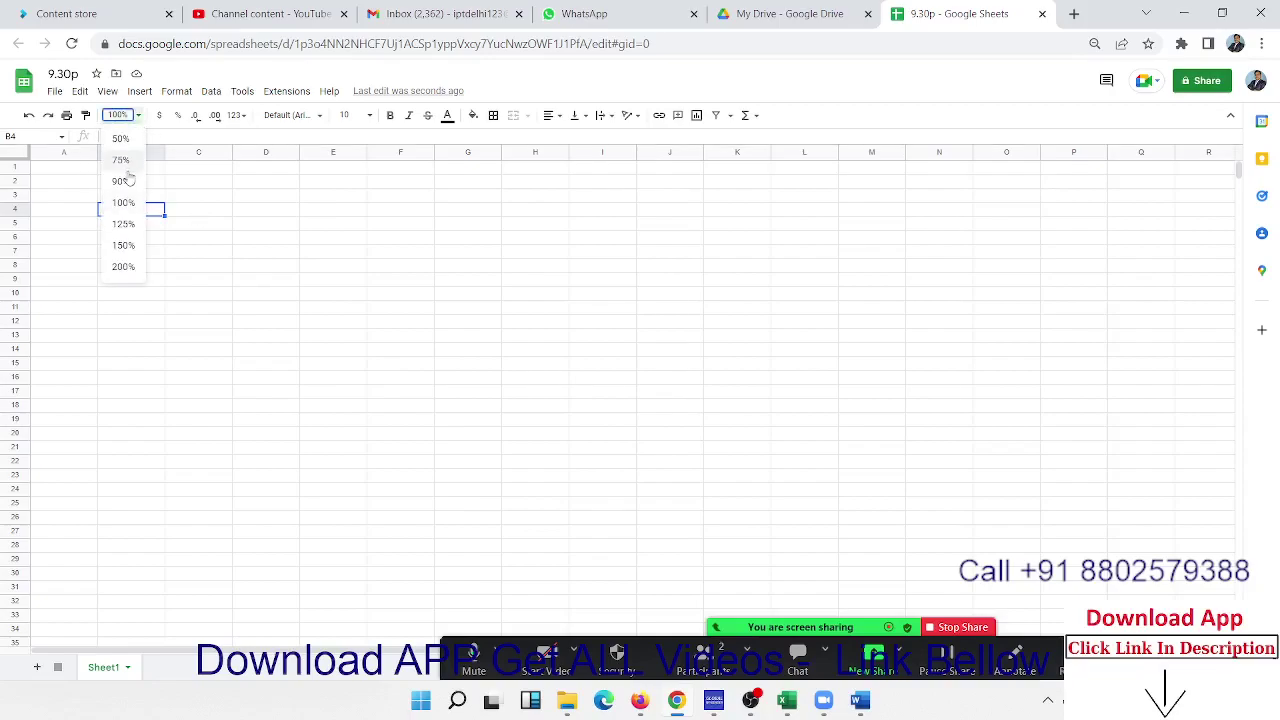
left_click(123, 246)
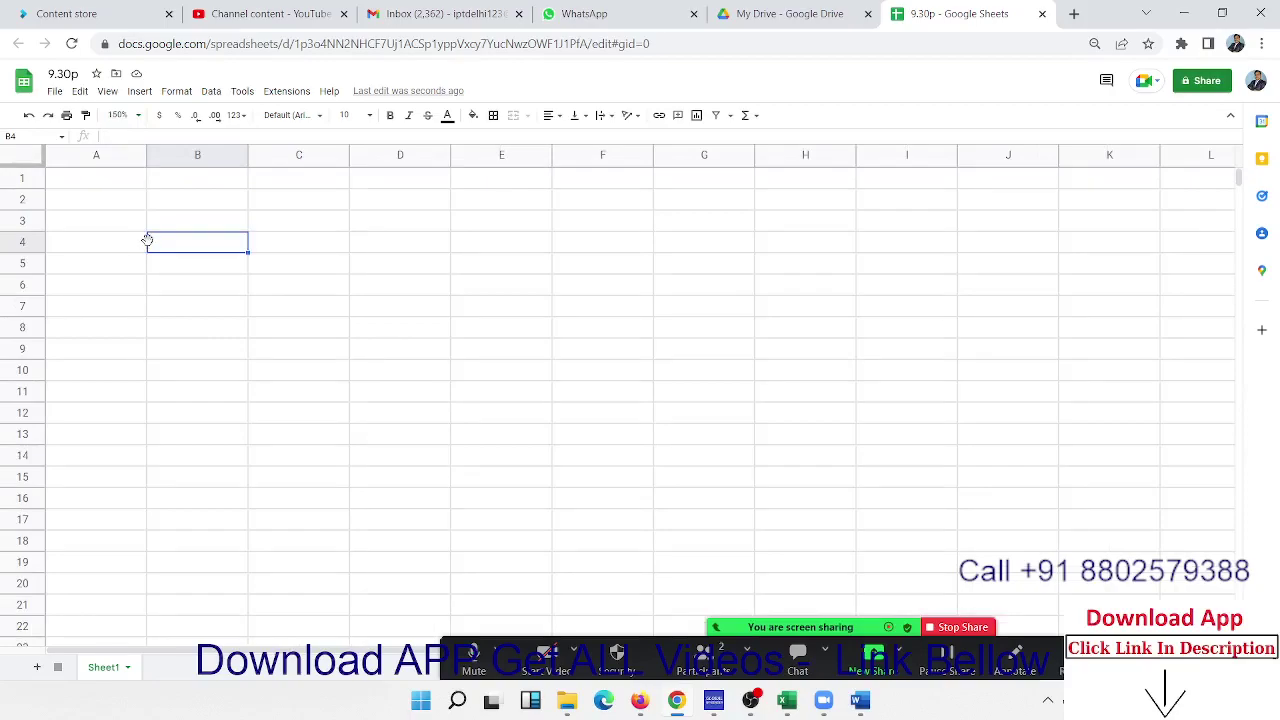
scroll(134, 251, "down", 3)
scroll(117, 214, "up", 3)
left_click(92, 199)
left_click(93, 186)
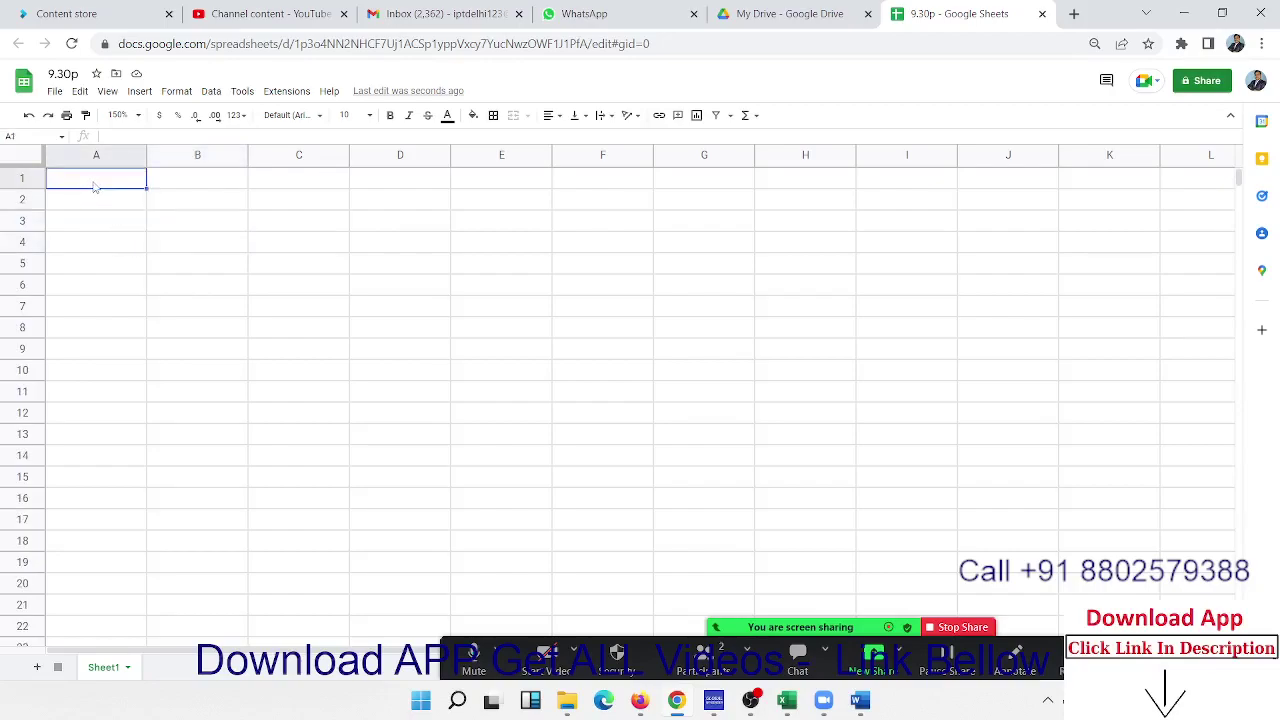
key("ctrl+Down")
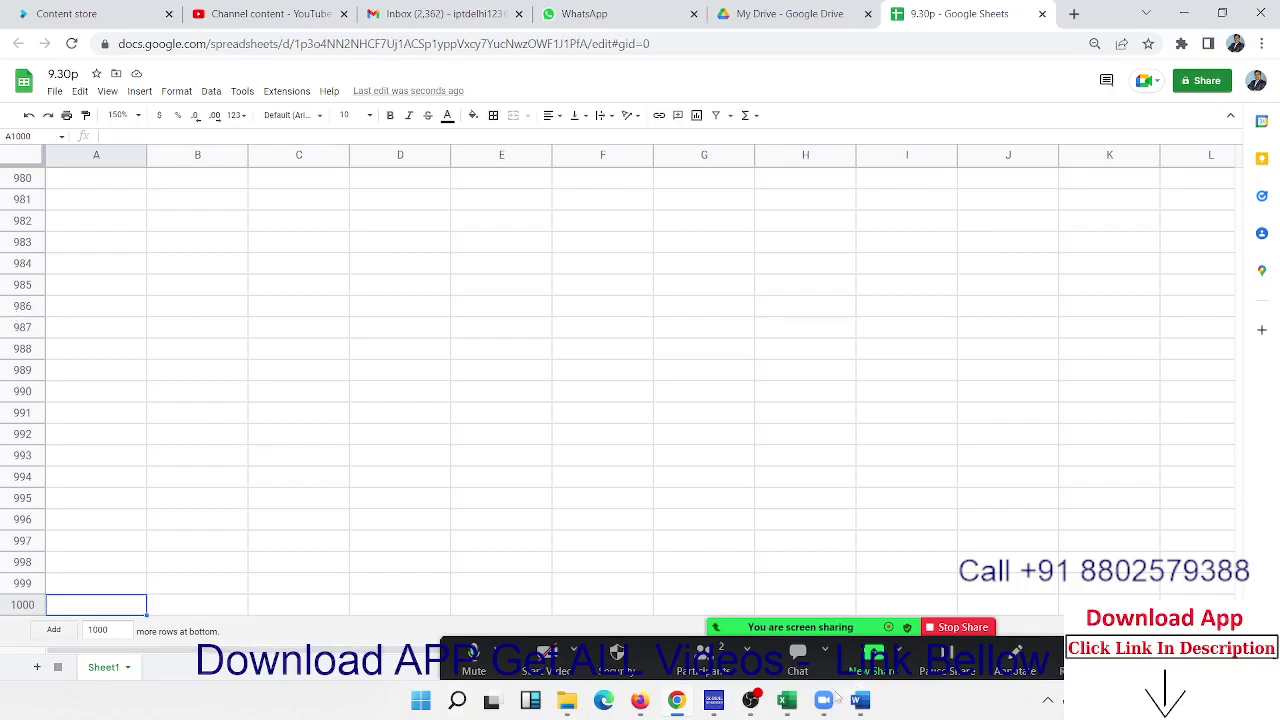
- In the Book5 Excel workbook, jump between the last row and A1, then Alt+Tab back to Chrome
mouse_move(786, 701)
left_click(762, 648)
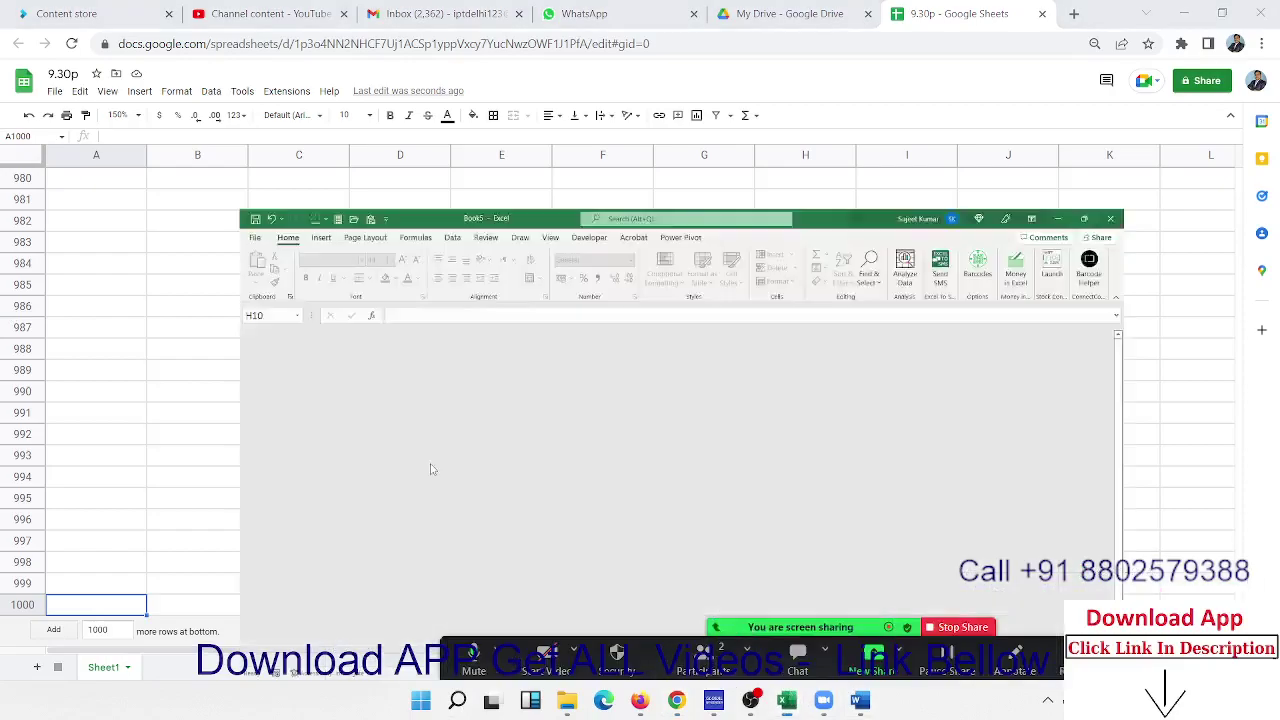
left_click(106, 346)
key("ctrl+Left")
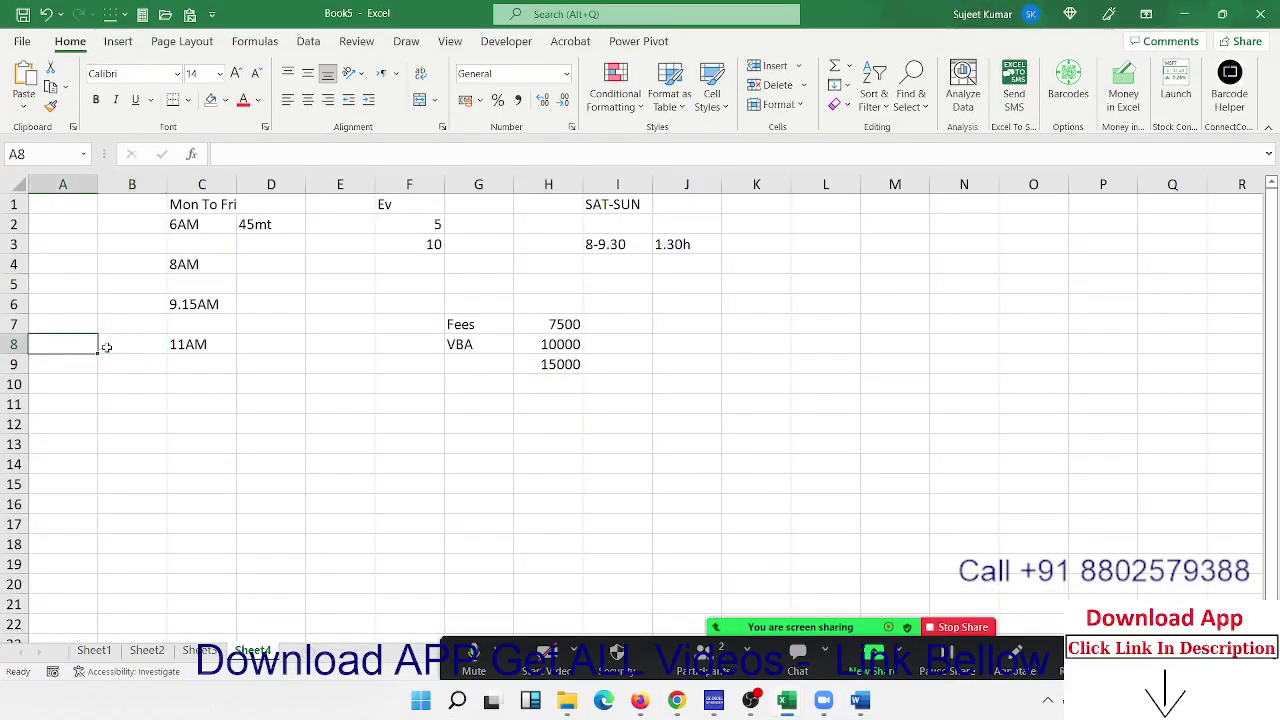
key("ctrl+Down")
key("ctrl+Up")
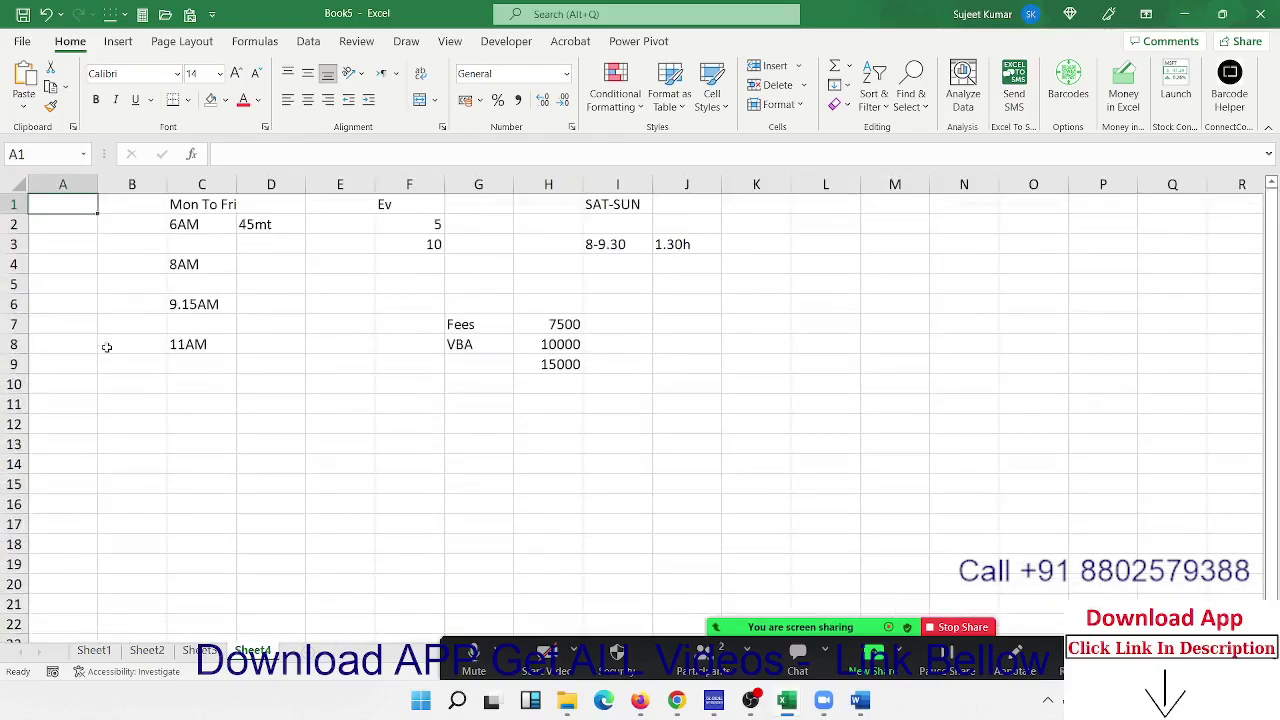
key("ctrl+Down")
key("ctrl+Up")
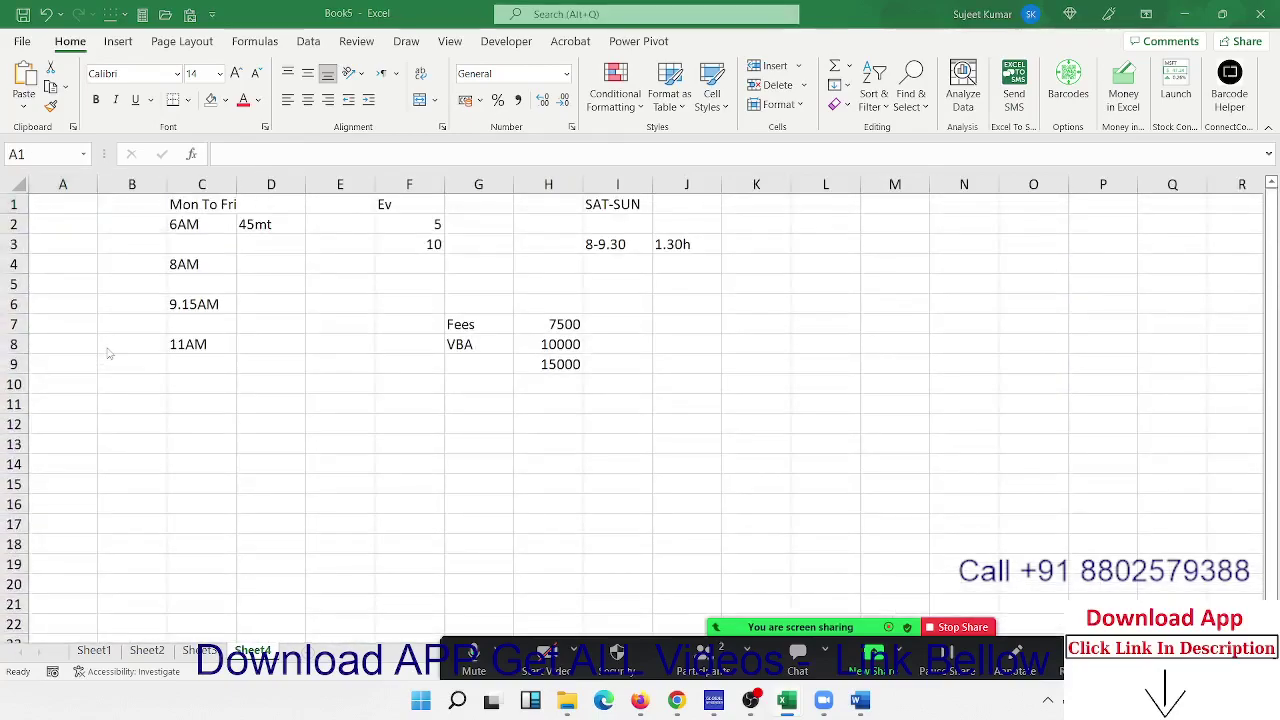
key("alt+Tab")
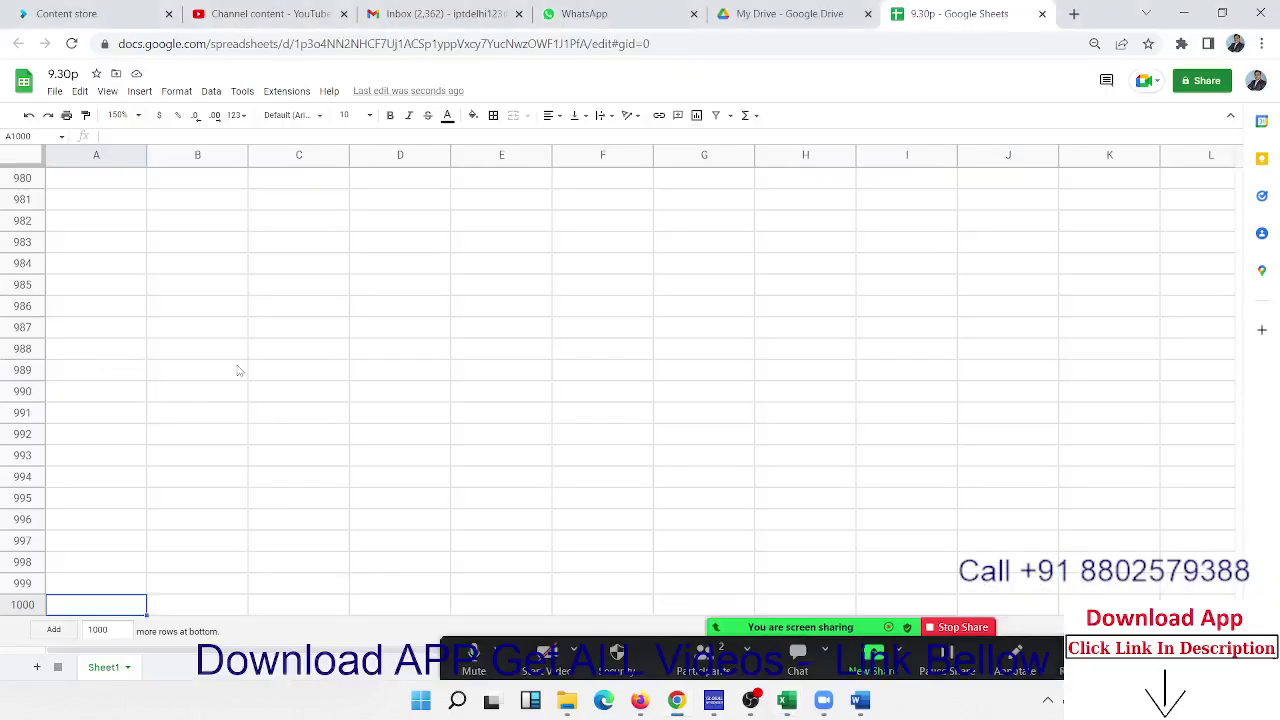
- Scroll to row 1000 and repeatedly add 1000 rows until the sheet reaches row 27000
scroll(239, 369, "up", 5)
scroll(239, 369, "up", 8)
scroll(239, 369, "up", 5)
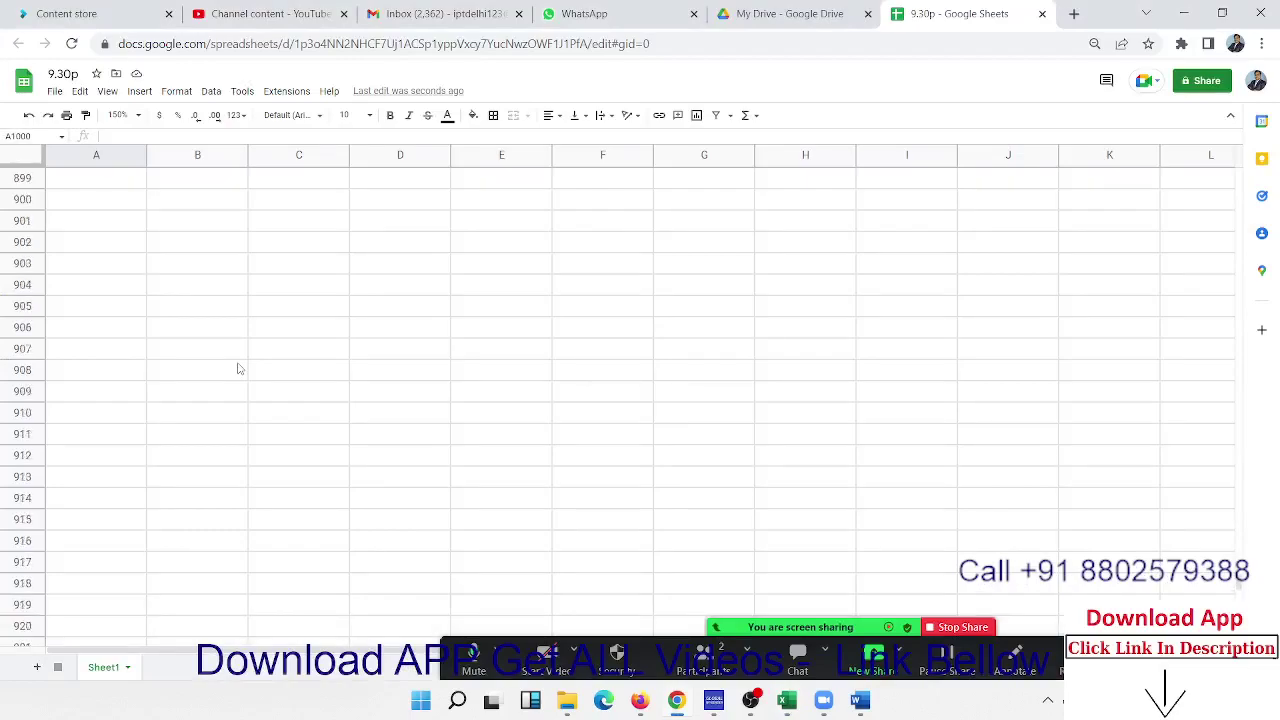
scroll(239, 369, "up", 8)
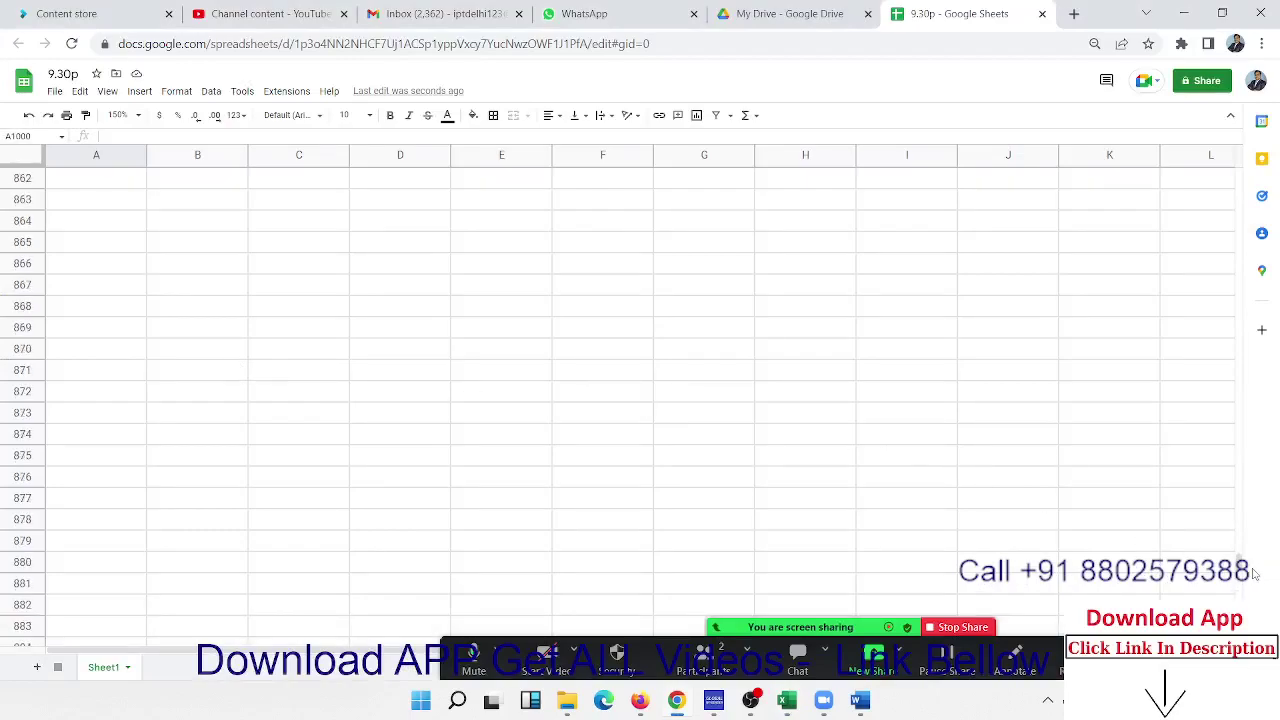
mouse_move(1240, 565)
left_mouse_down()
mouse_move(1238, 165)
mouse_move(1224, 592)
mouse_move(1238, 605)
left_mouse_up()
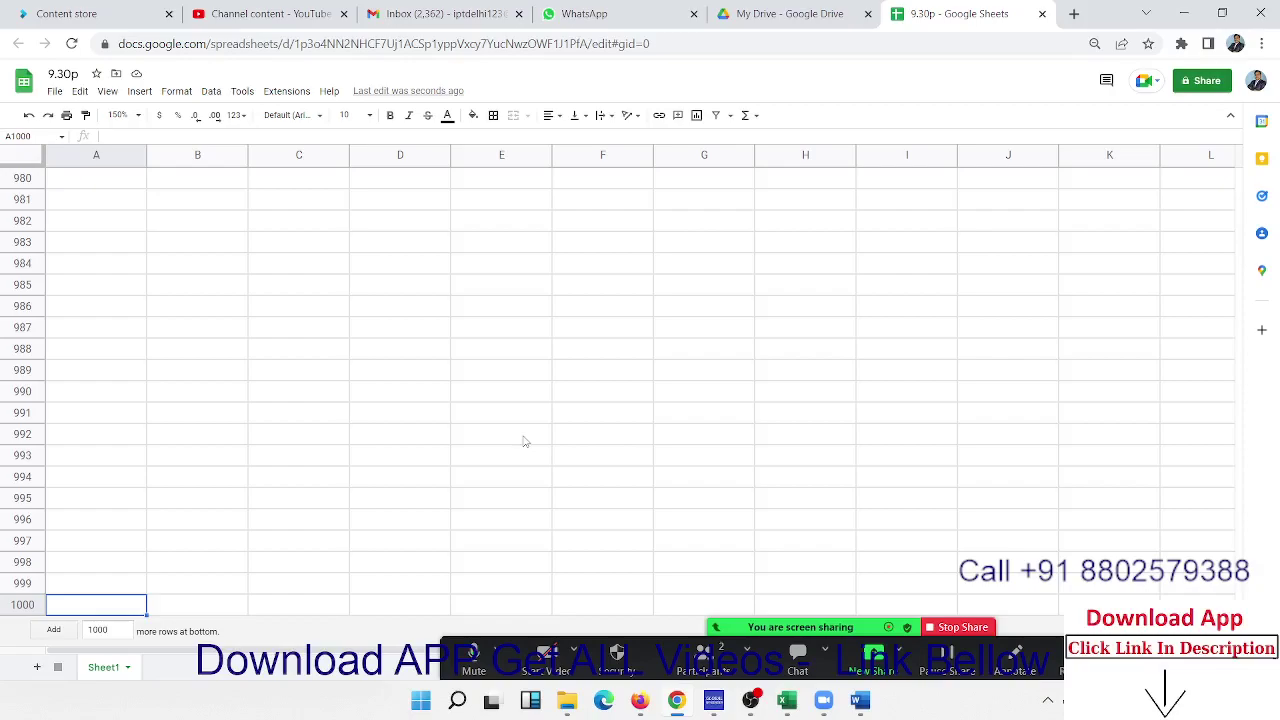
scroll(153, 440, "up", 5)
scroll(153, 440, "up", 10)
scroll(153, 440, "up", 10)
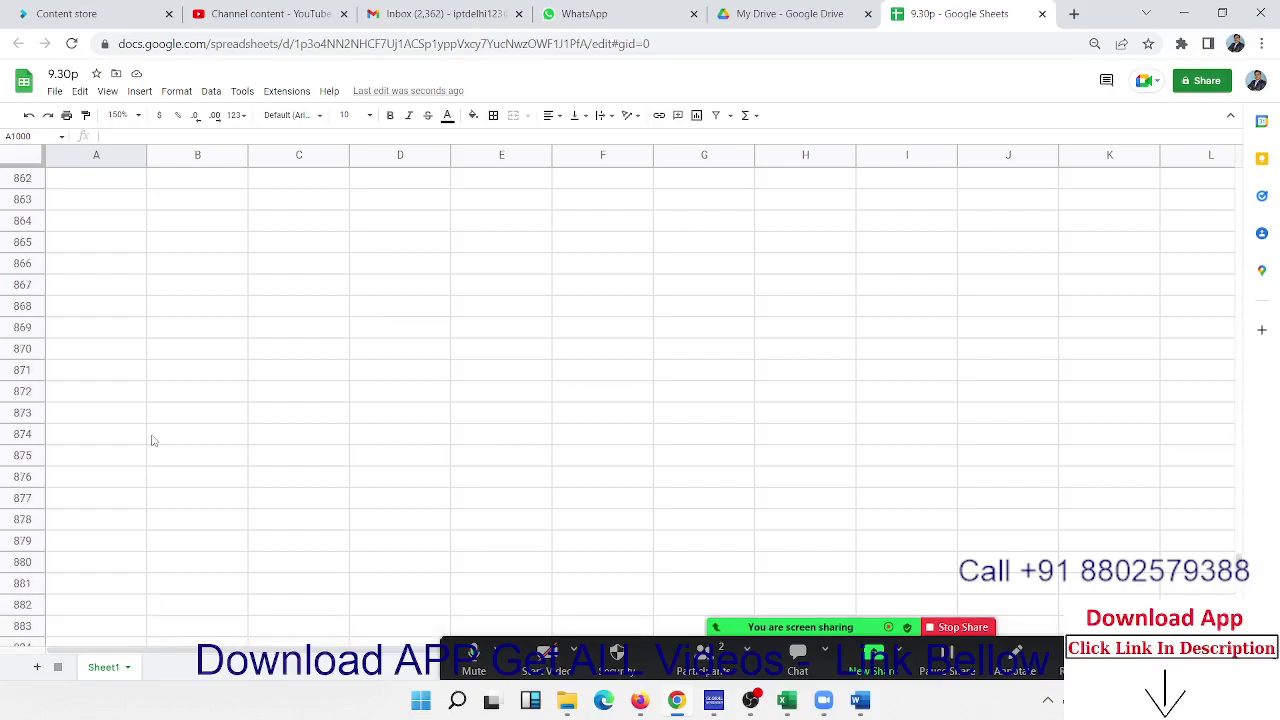
scroll(153, 440, "up", 10)
scroll(153, 440, "down", 15)
scroll(153, 440, "down", 15)
scroll(150, 445, "down", 15)
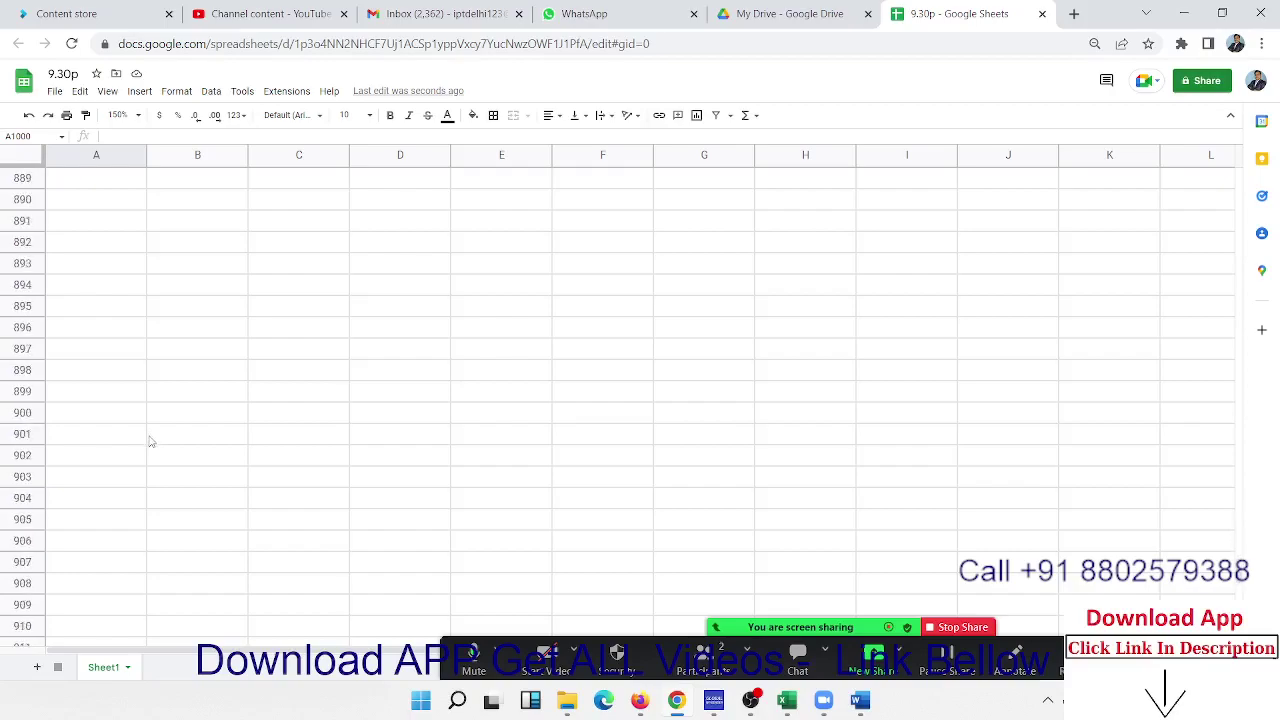
scroll(148, 449, "down", 12)
scroll(148, 450, "down", 5)
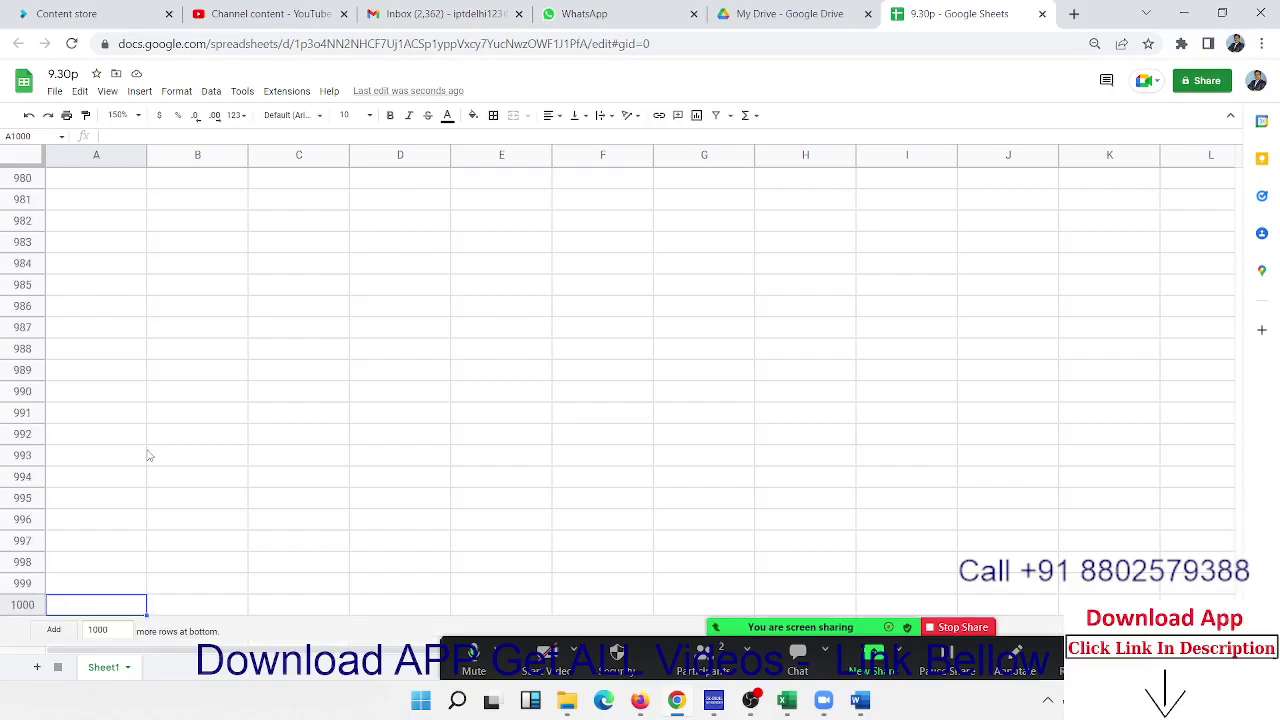
left_click(47, 632)
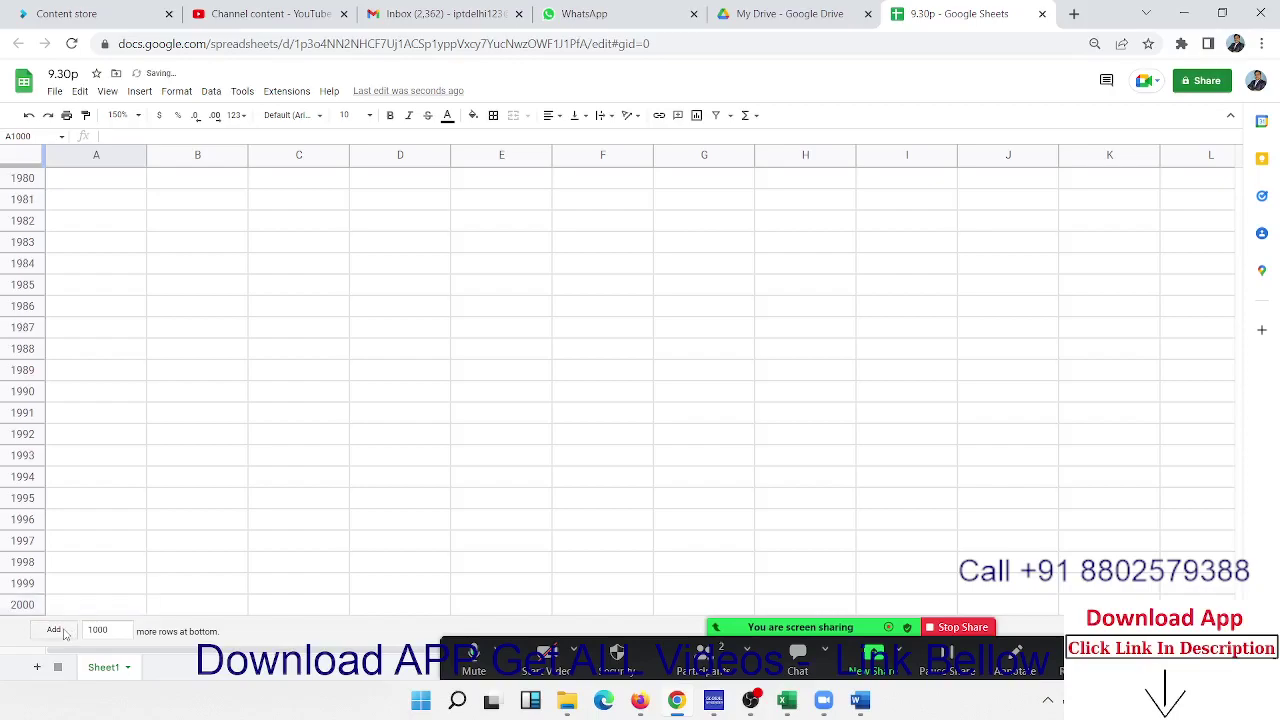
left_click(62, 631)
left_click(54, 631)
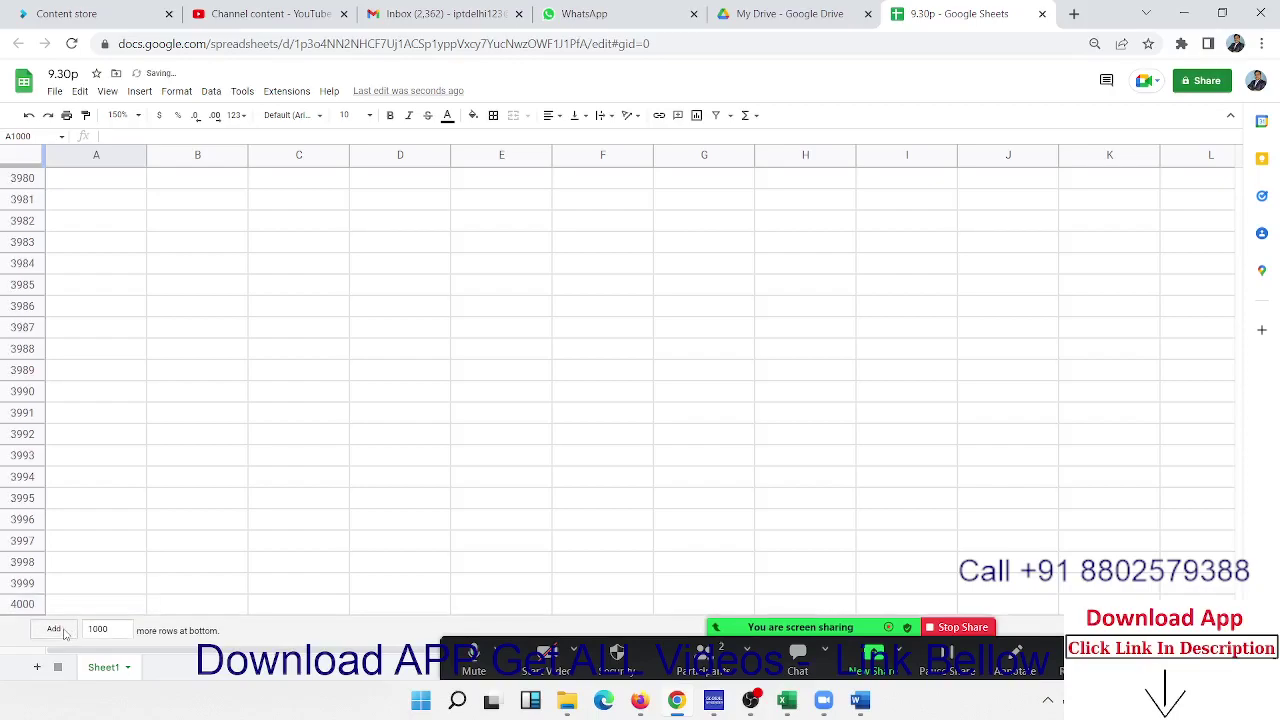
left_click(54, 631)
left_click(54, 631)
left_click(54, 631)
left_click(54, 631)
left_click(54, 631)
left_click(54, 631)
left_click(54, 631)
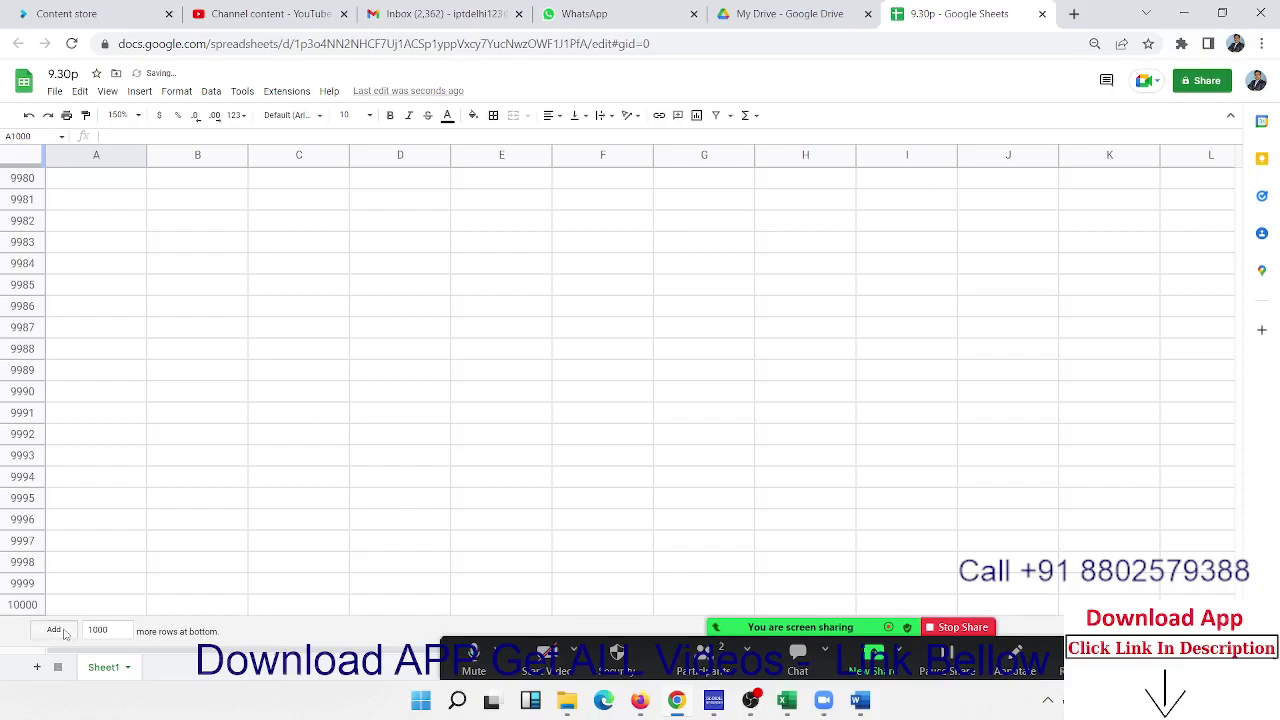
left_click(54, 631)
left_click(54, 631)
left_click(54, 631)
left_click(54, 631)
double_click(55, 630)
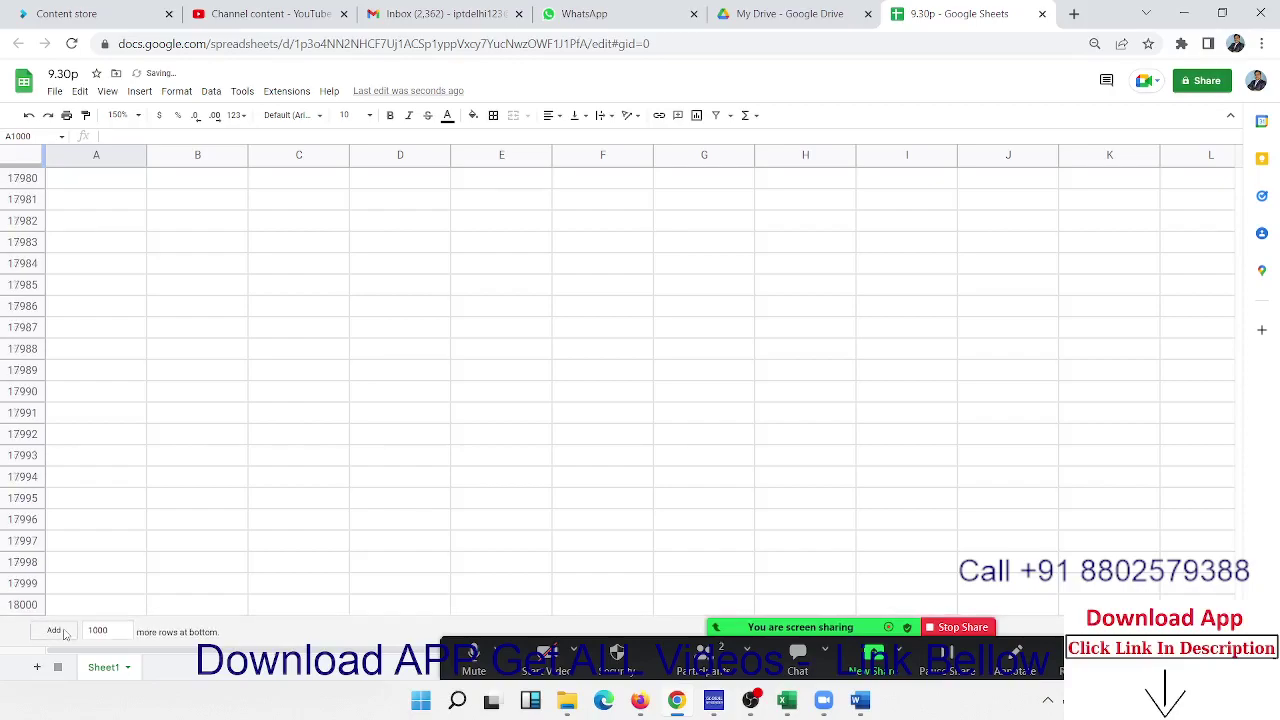
double_click(55, 630)
double_click(55, 630)
triple_click(55, 630)
double_click(57, 630)
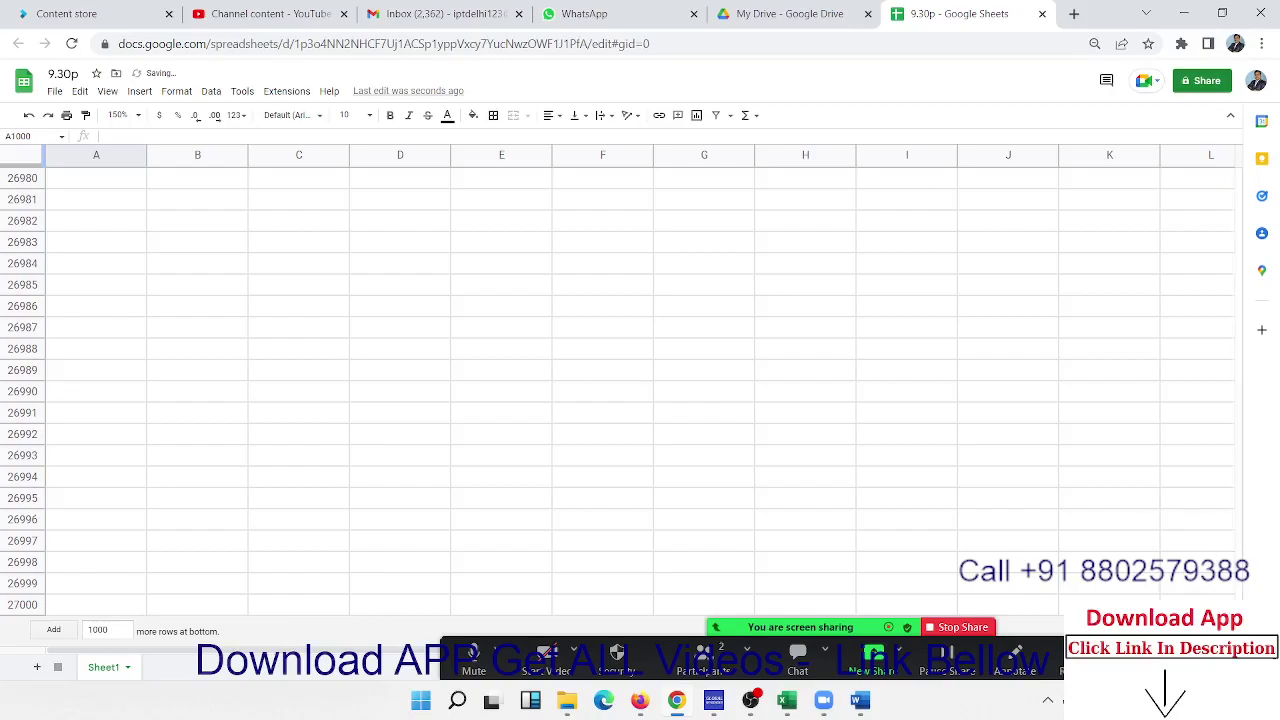
- Back at the top, jump across row 1 to confirm the columns end at Z
left_click_drag(1239, 600, 1239, 175)
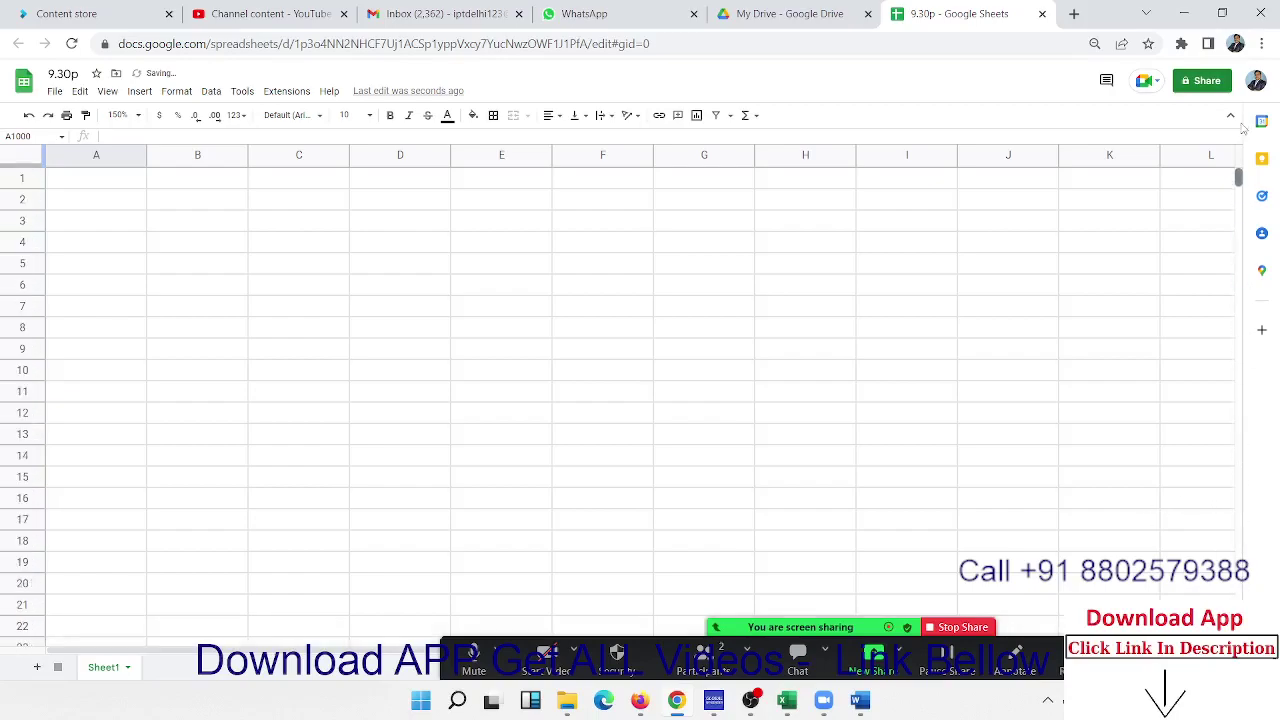
left_click(1121, 198)
left_click(1122, 186)
key("ctrl+Right")
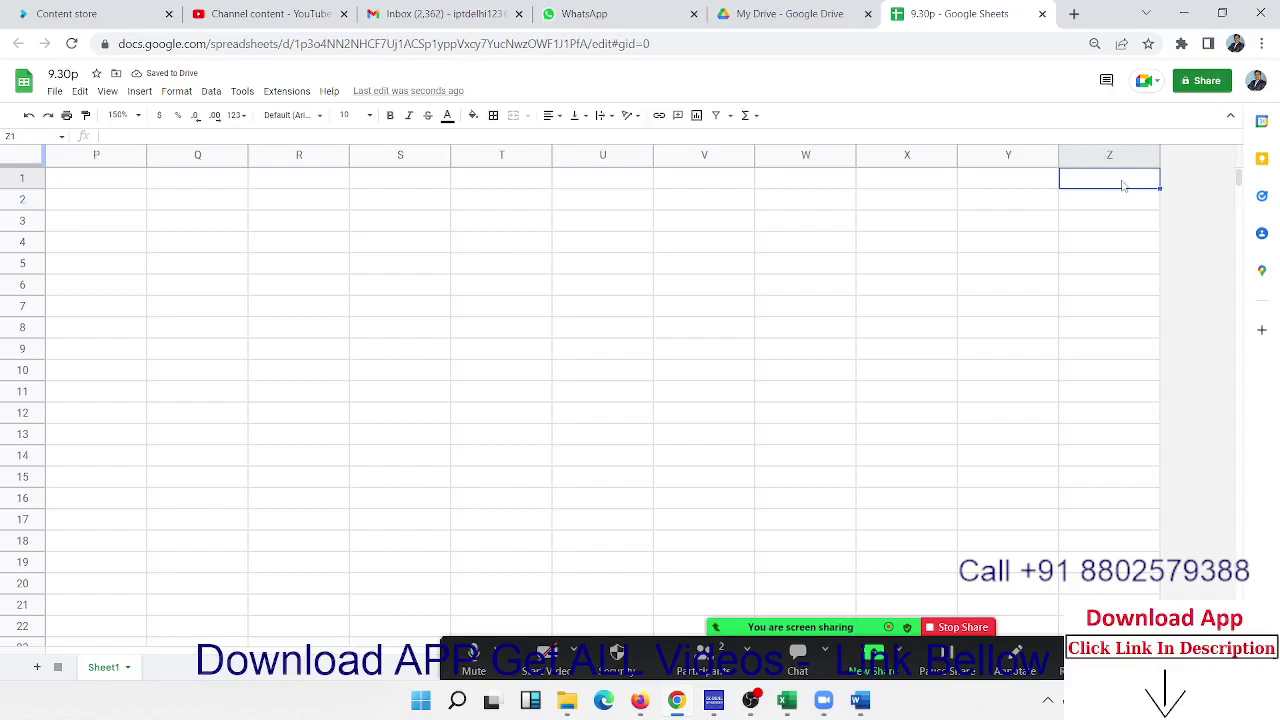
key("ctrl+Left")
key("ctrl+Right")
key("ctrl+Left")
- Insert one blank column beside column X so the columns extend to AA
key("ctrl+Right")
left_click(904, 153)
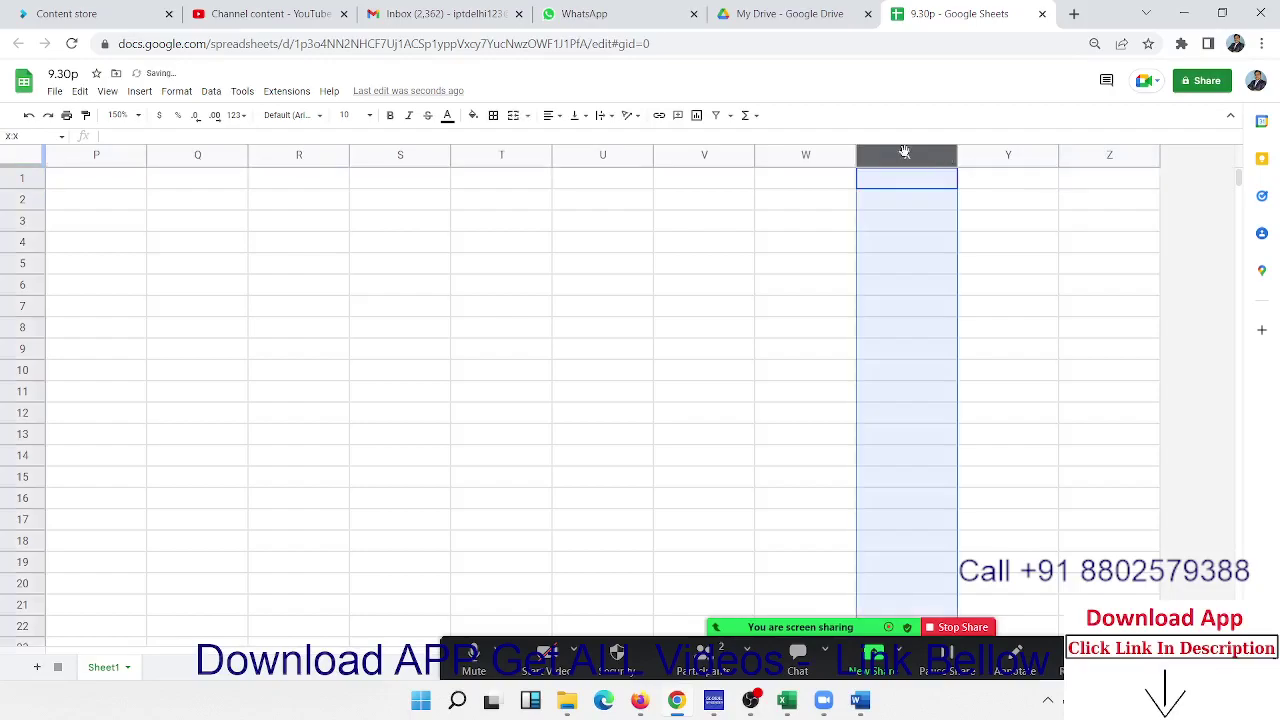
key("ctrl+plus")
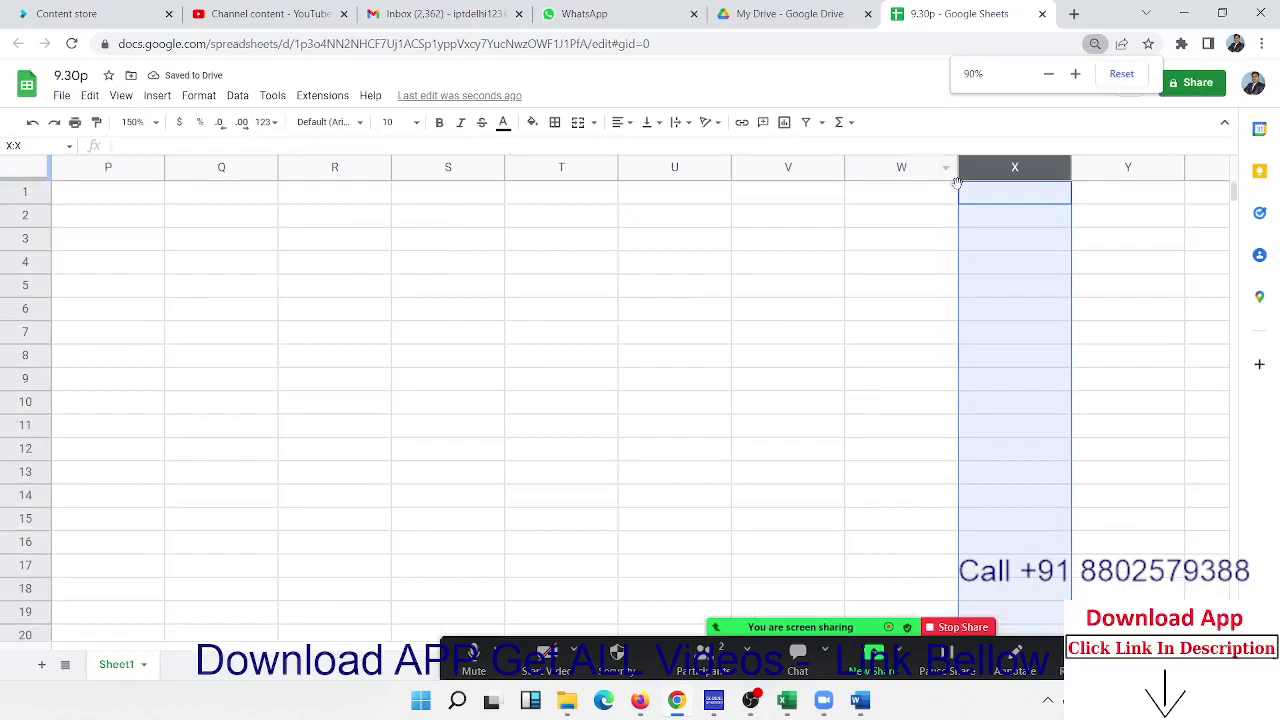
right_click(987, 174)
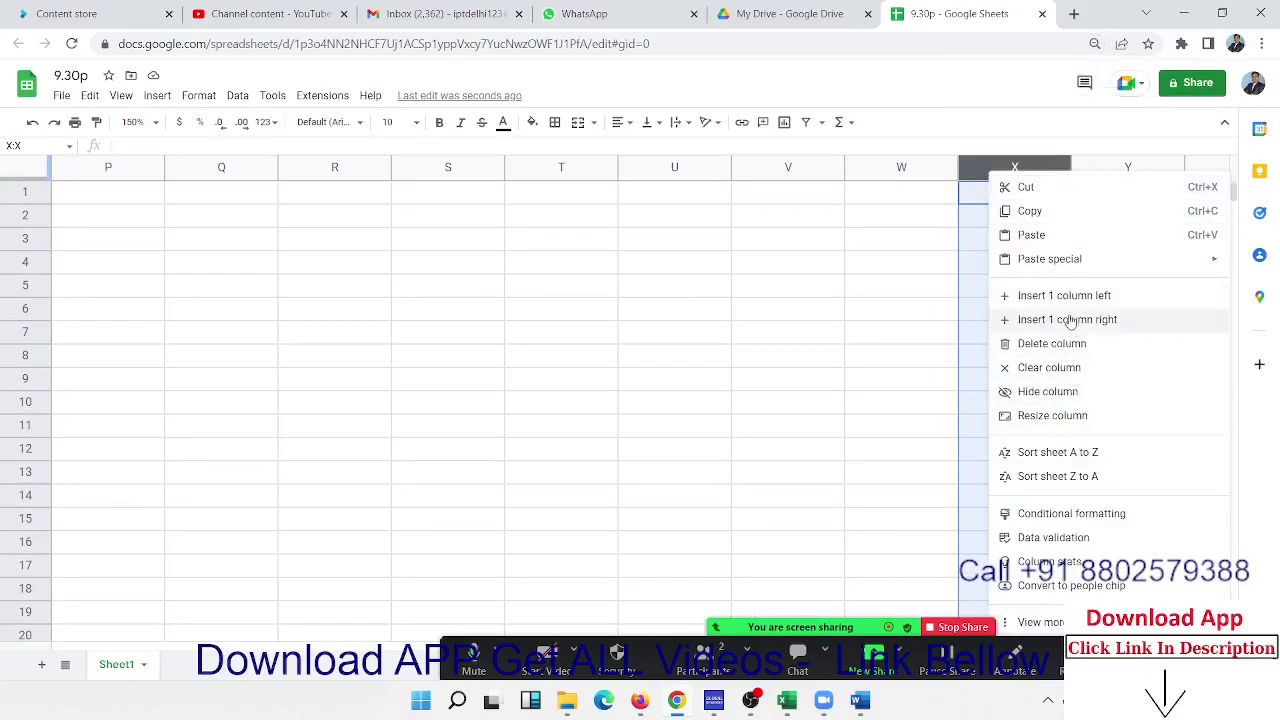
left_click(1071, 303)
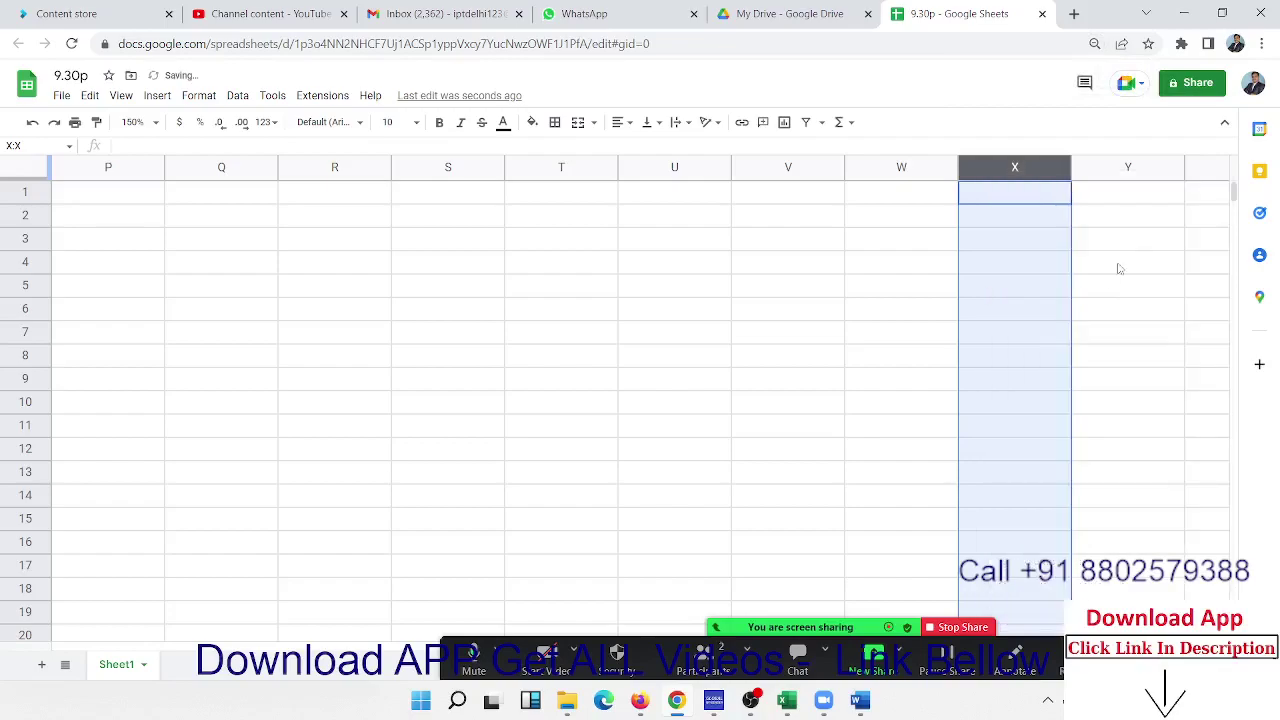
key("Right")
key("Right")
key("Right")
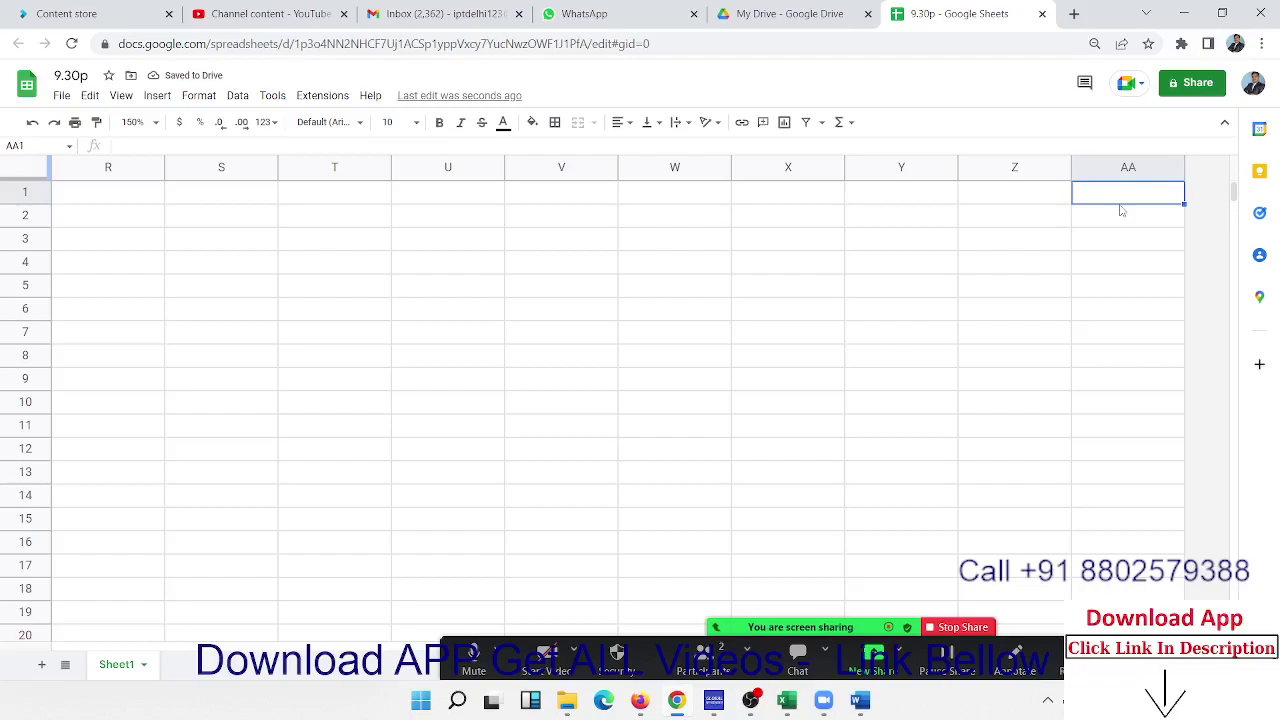
key("Left")
key("Left")
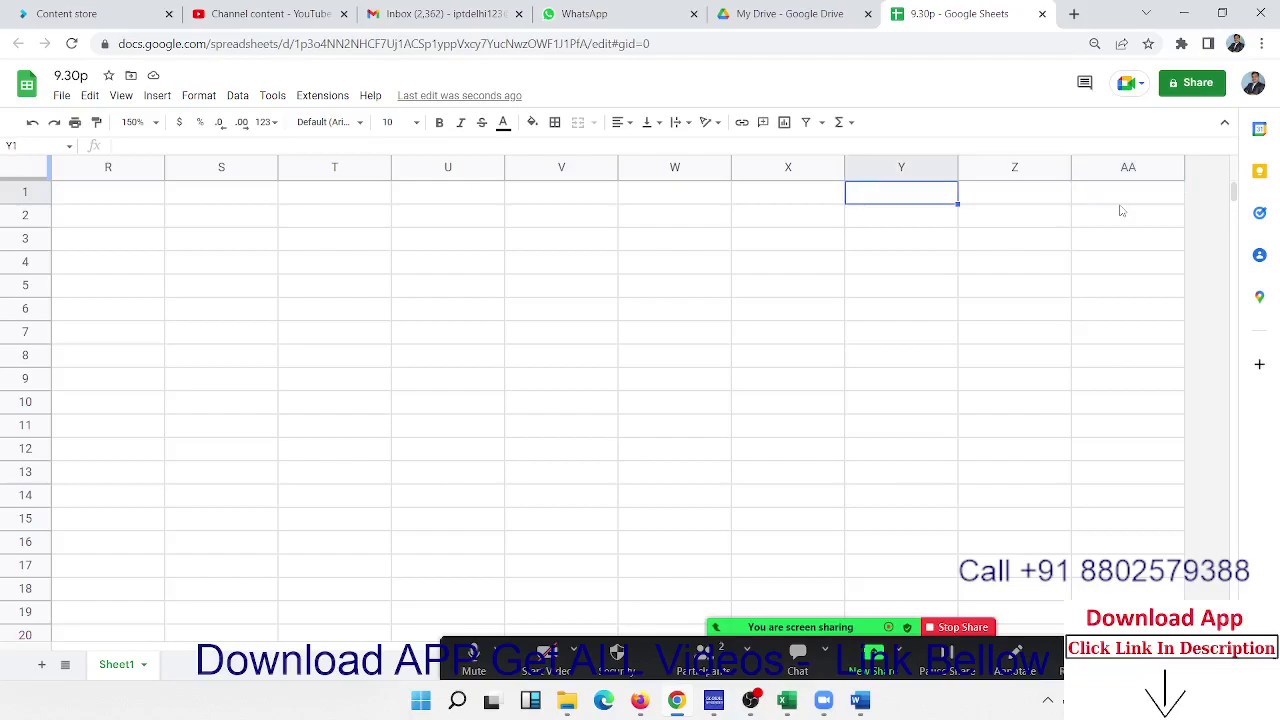
key("Right")
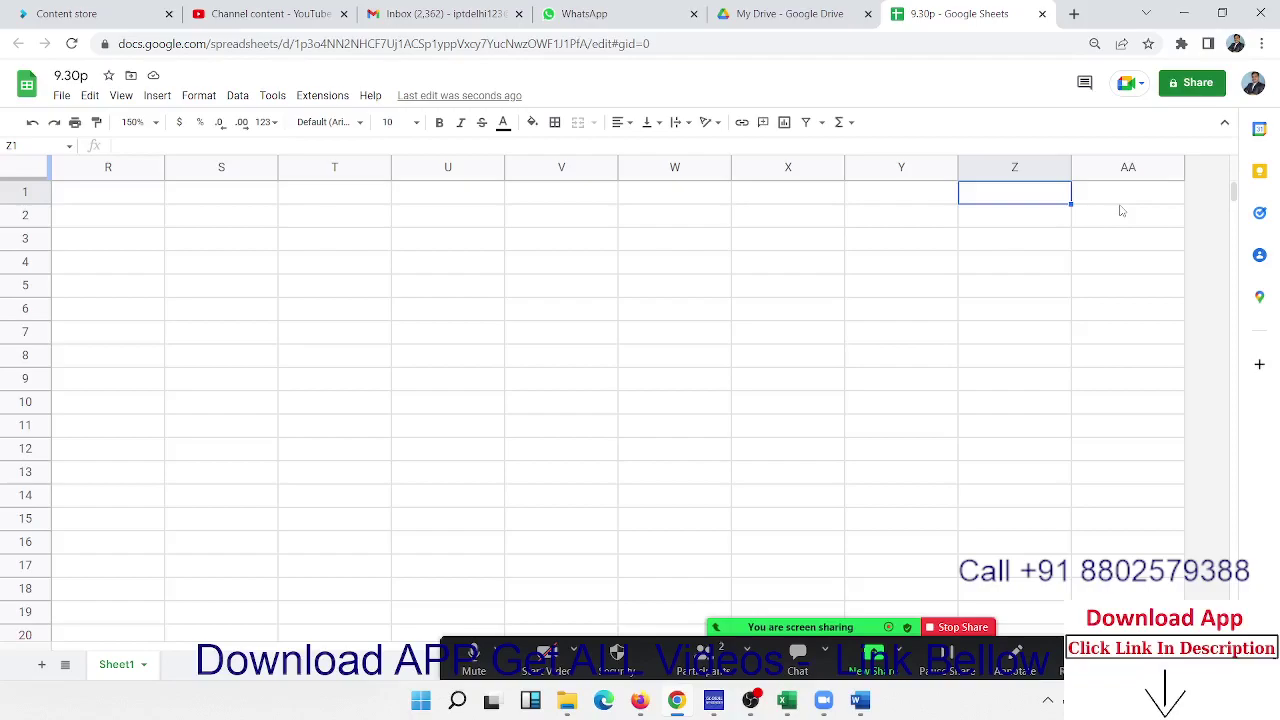
- Insert four blank columns to the left of columns U–X, then select cell V3
mouse_move(448, 167)
left_click_drag(448, 172, 778, 168)
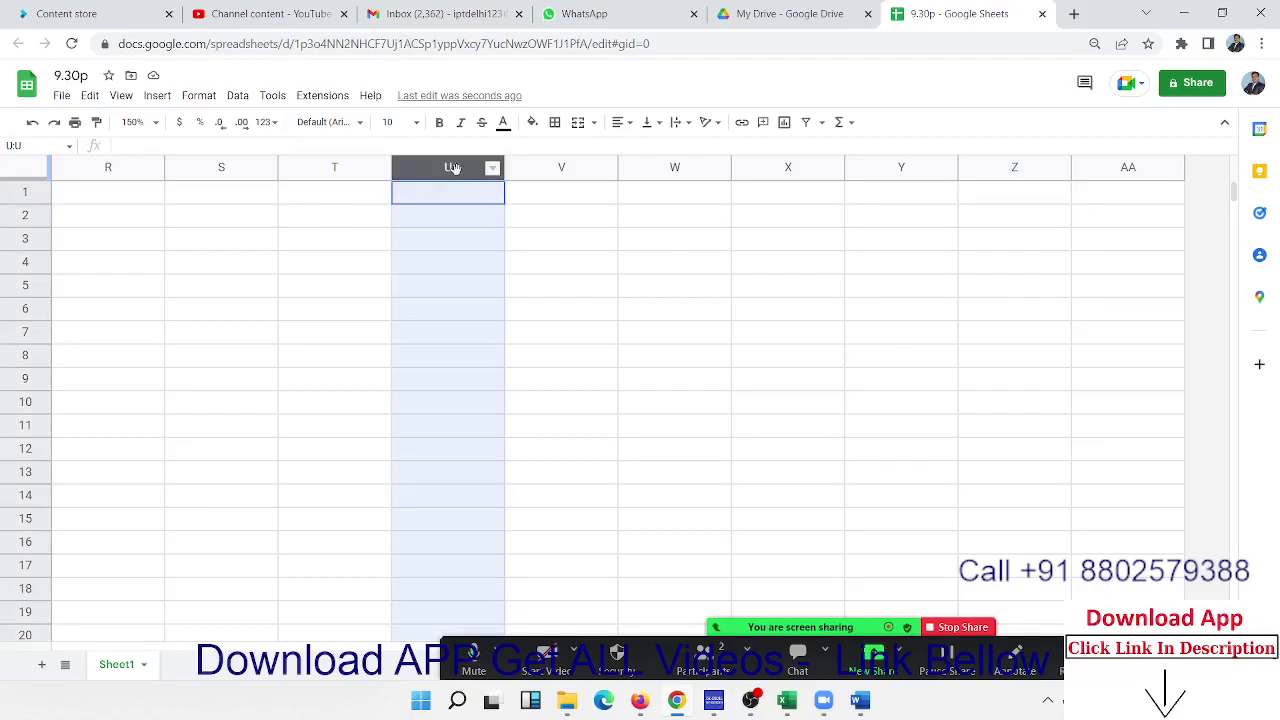
right_click(773, 176)
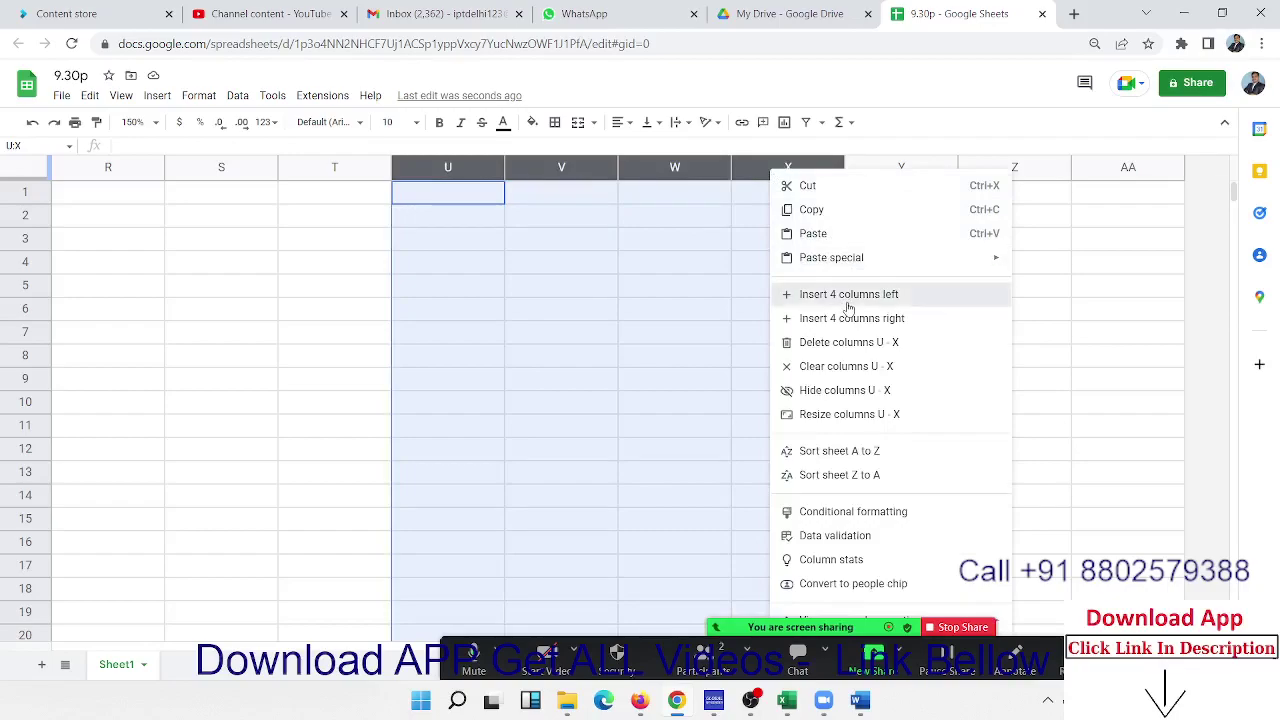
left_click(847, 302)
left_click(607, 238)
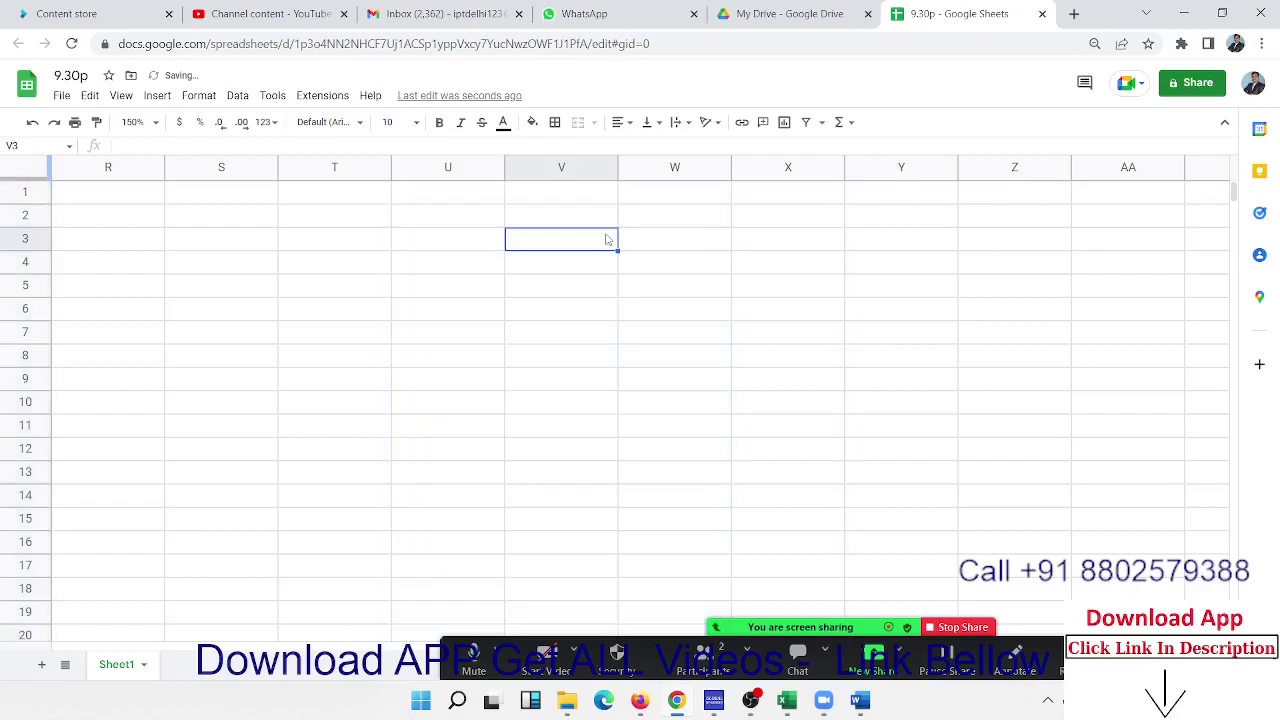
- Move around the blank Sheet1 grid with arrow keys and Enter, from row 1 down through column B
key("Up")
key("Up")
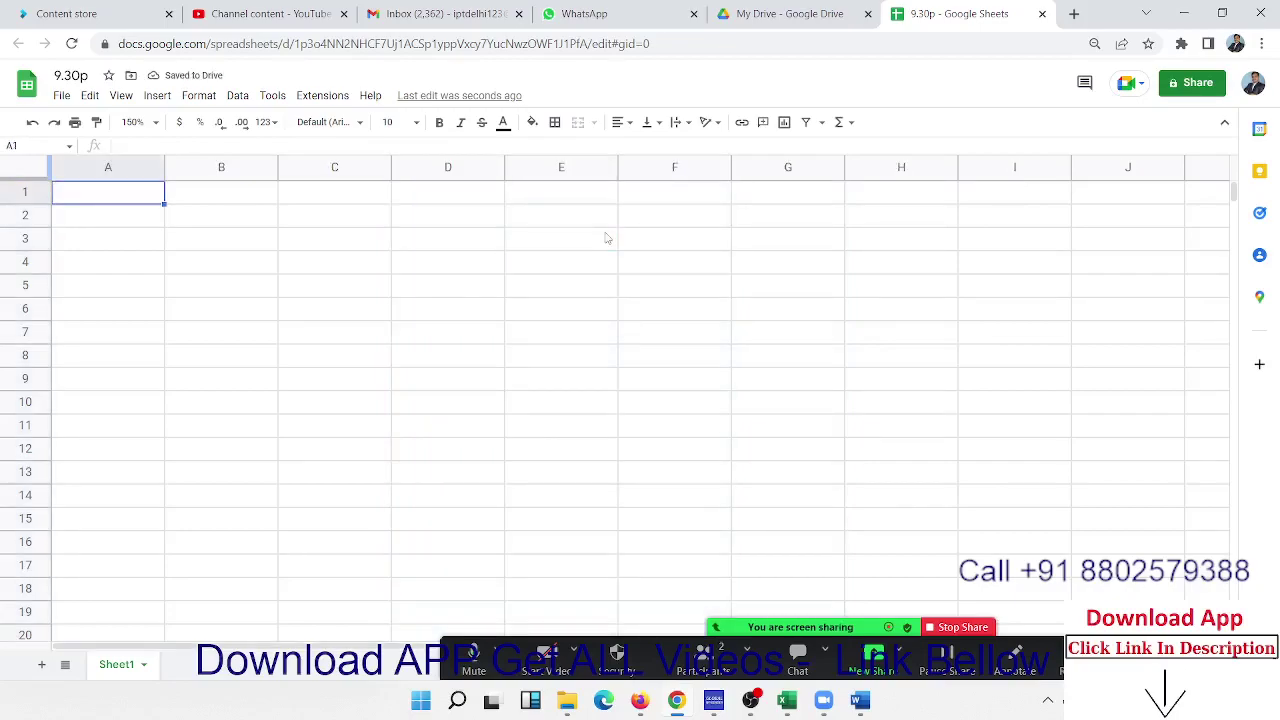
key("ctrl+Down")
key("ctrl+Up")
key("Right")
key("Right")
key("Right")
key("Right")
key("Left")
key("Left")
key("Left")
key("Left")
key("Down")
key("Up")
key("Right")
key("Right")
key("Right")
key("Down")
key("Down")
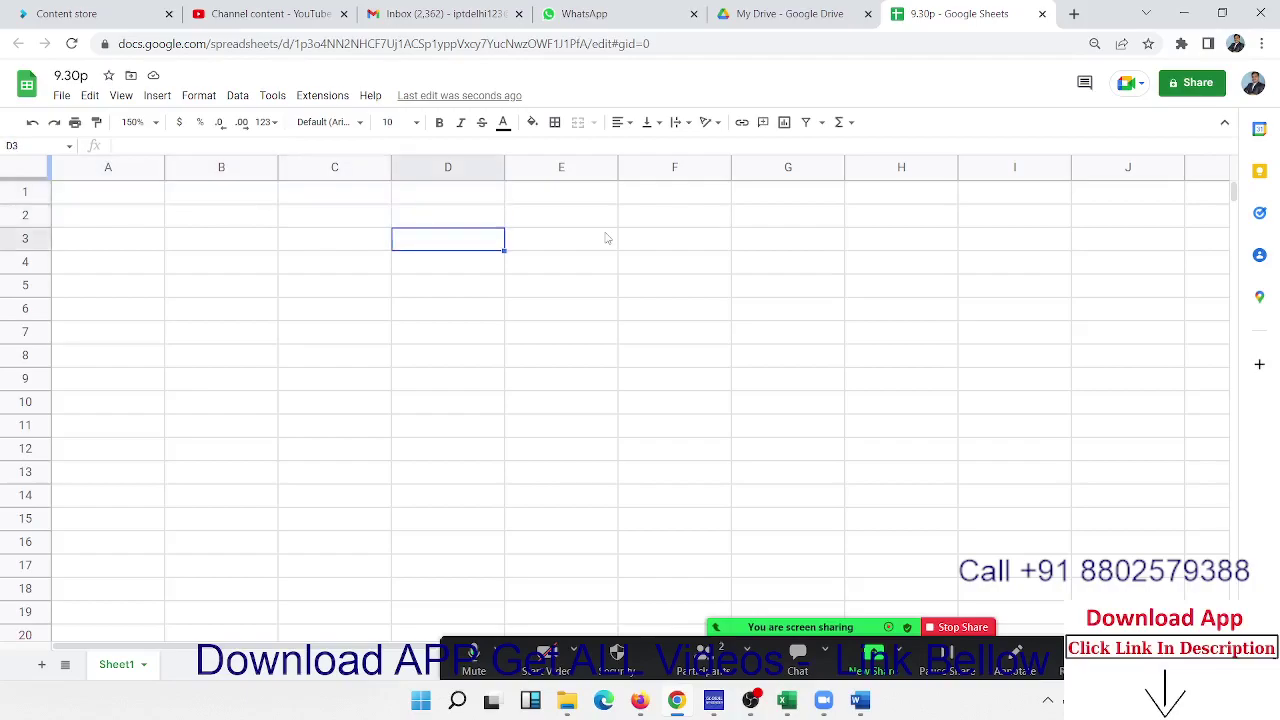
key("Down")
key("Left")
key("Left")
key("Left")
key("Right")
key("Right")
key("Up")
key("Left")
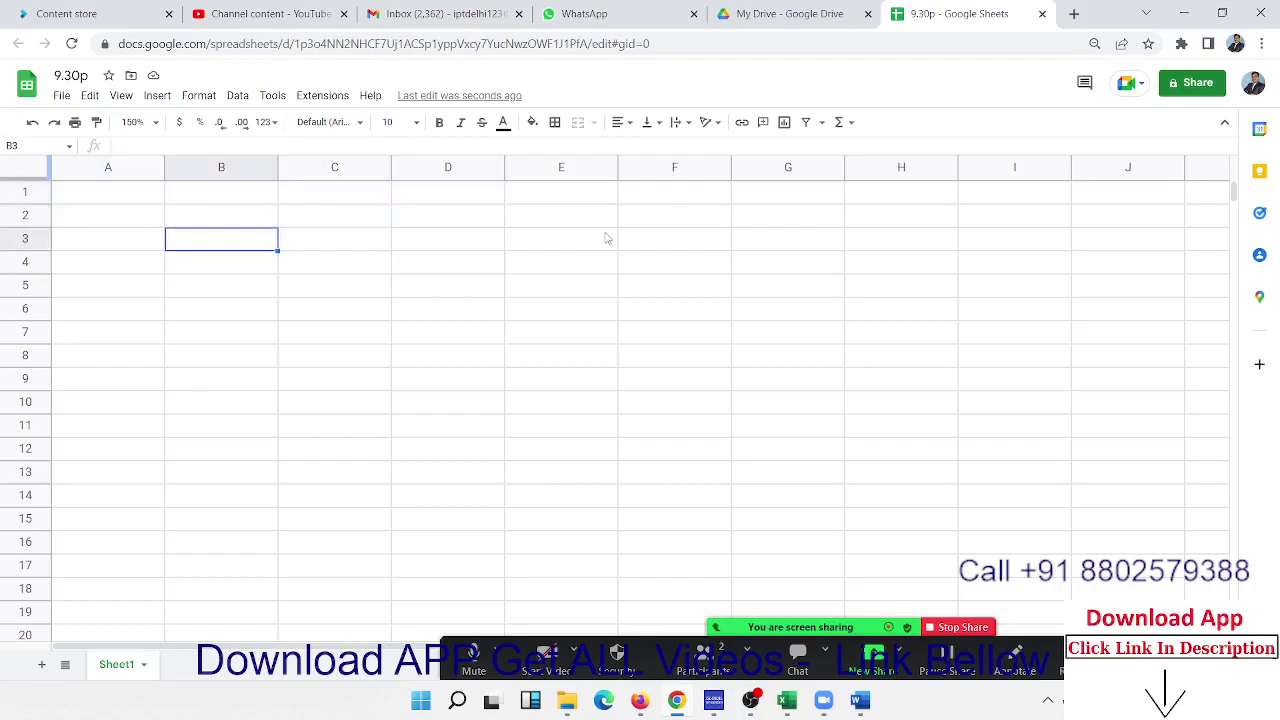
key("Return")
key("Return")
key("Return")
key("Return")
key("Return")
key("Return")
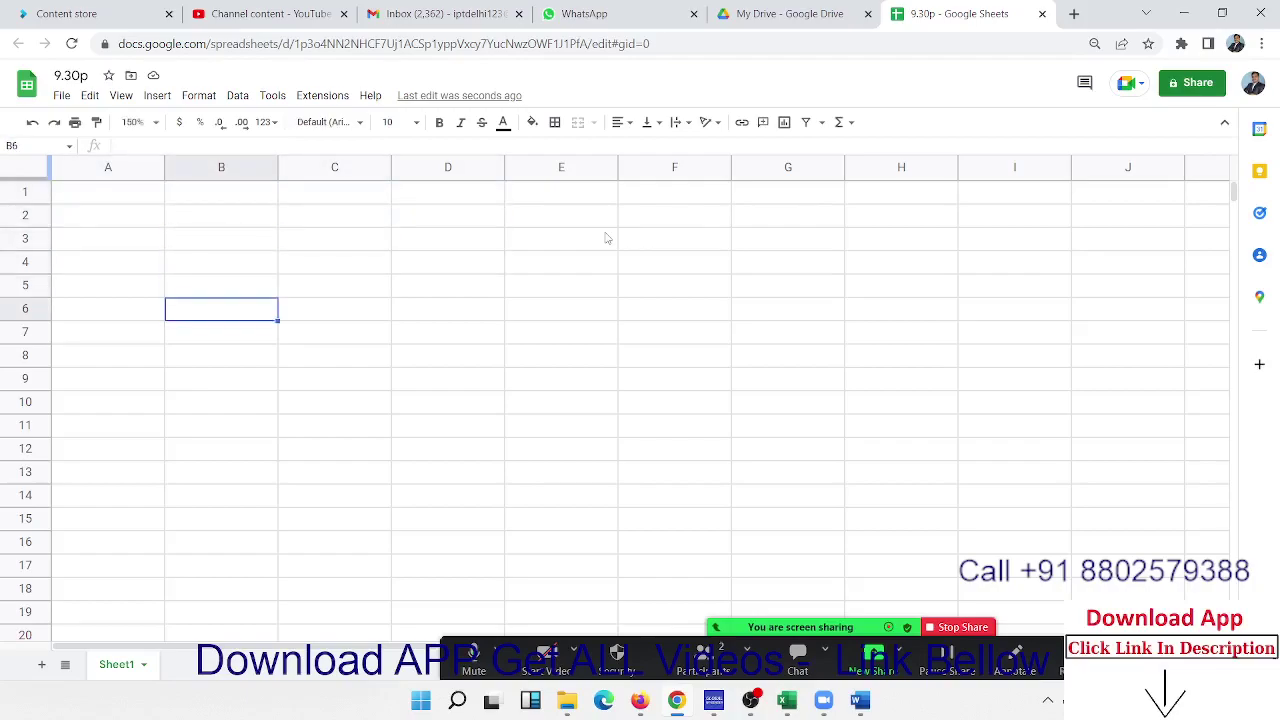
key("Return")
key("Return")
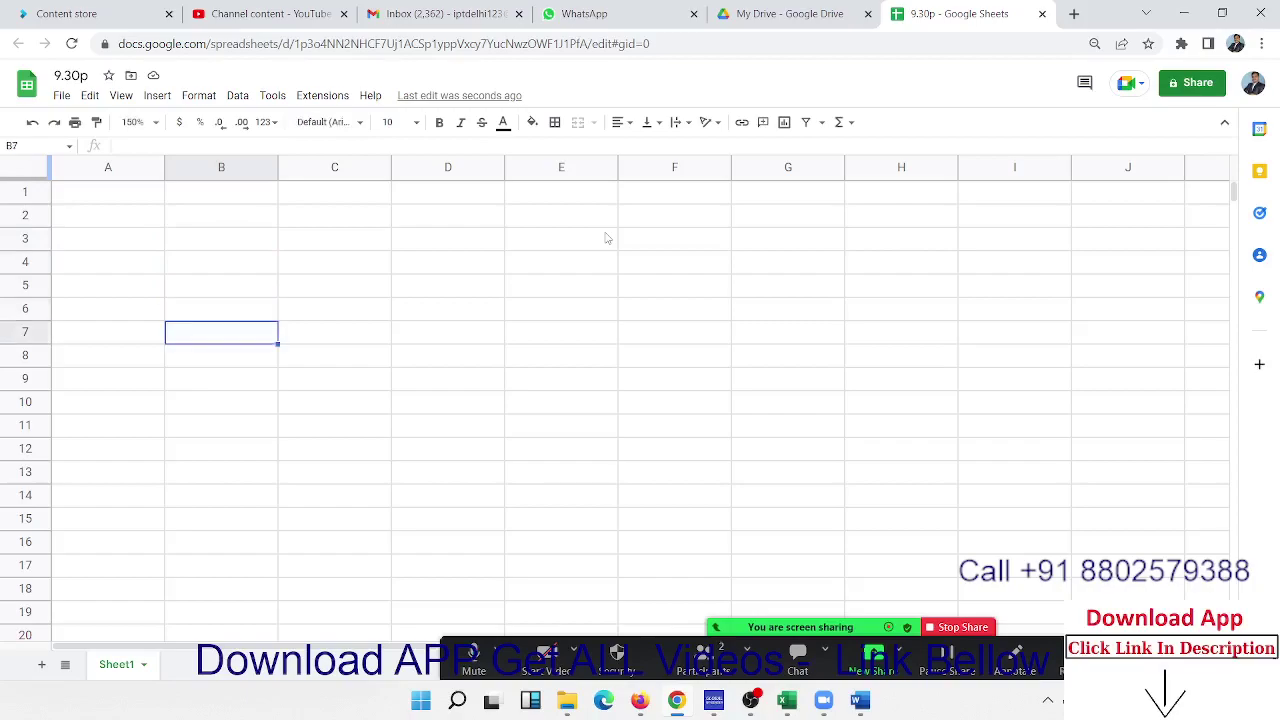
key("Return")
key("Return")
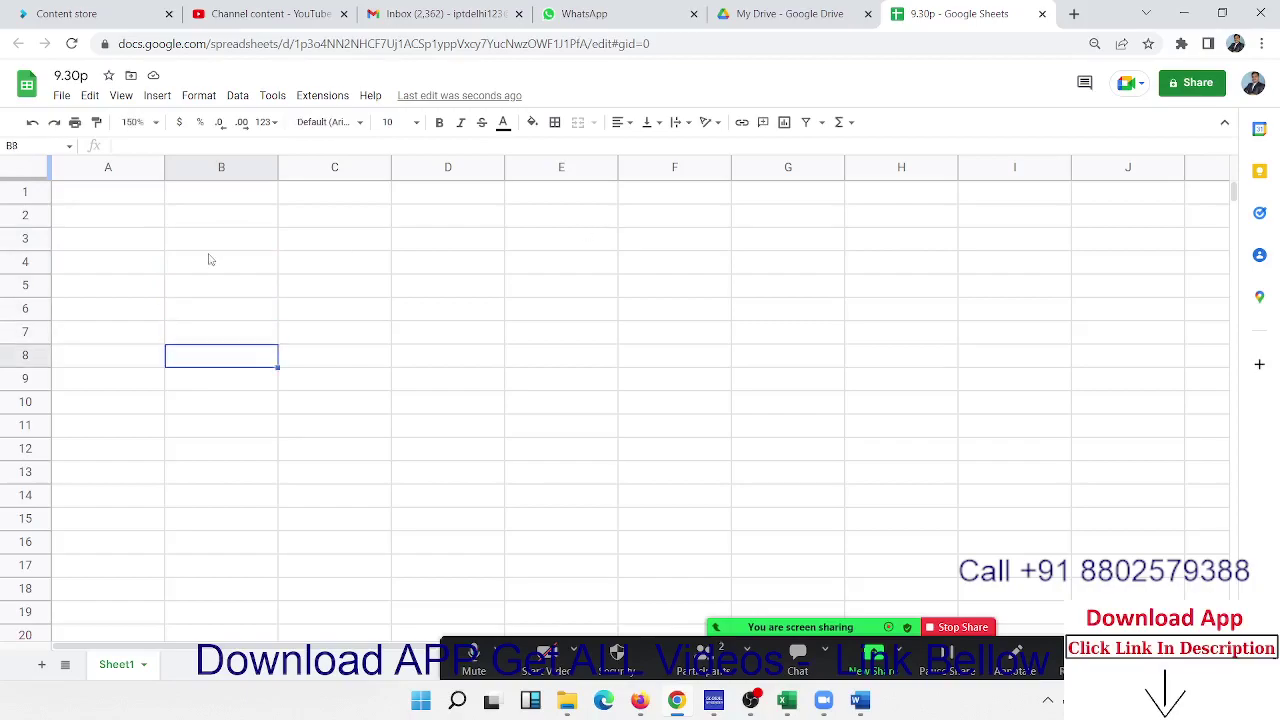
- Switch to the Excel Book5 workbook and select a cell in column K, moving down two rows
key("alt+Tab")
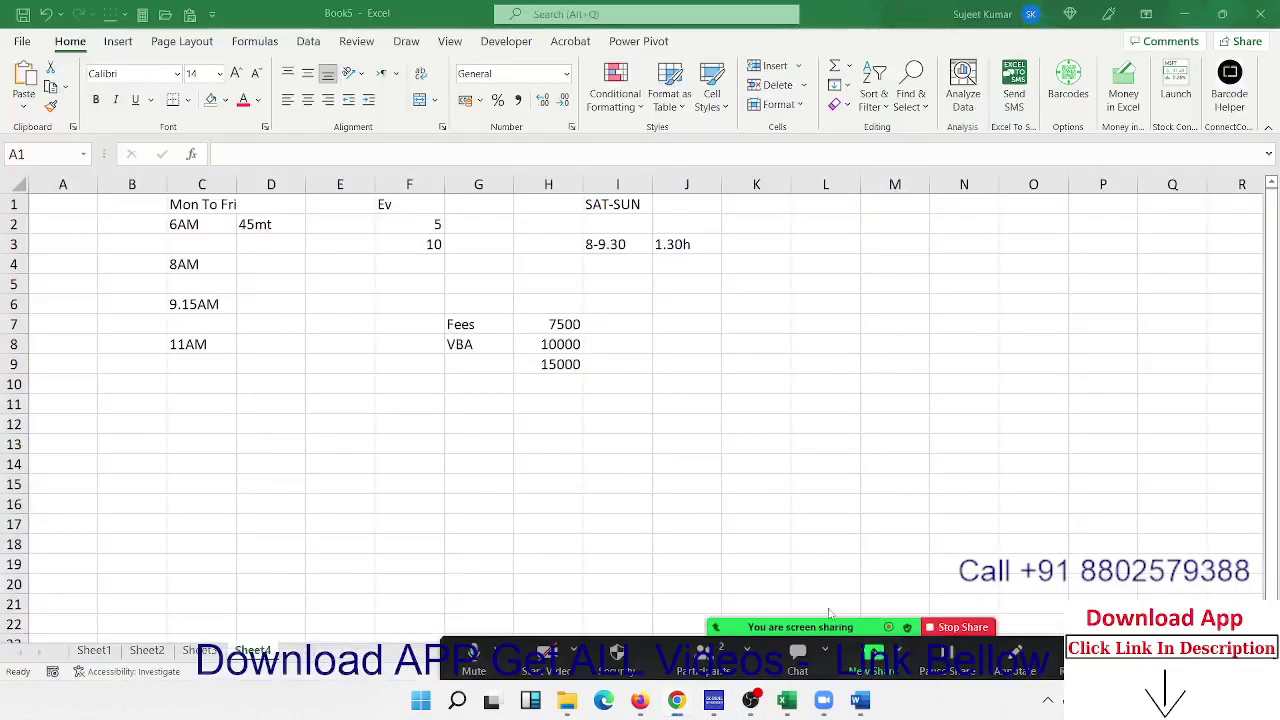
left_click(768, 300)
key("Down")
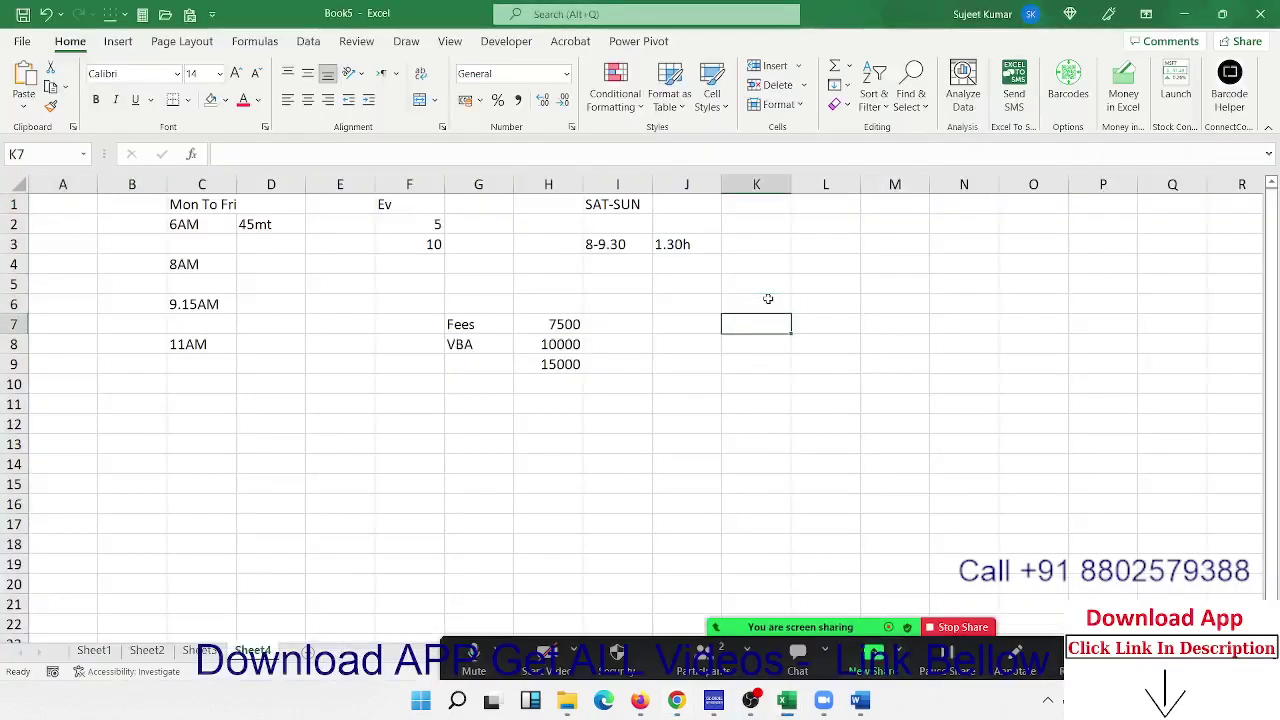
key("Down")
key("Down")
key("Down")
key("Down")
key("Down")
- Back in Google Sheets, enter the header 'Name' in cell A1
key("alt+Tab")
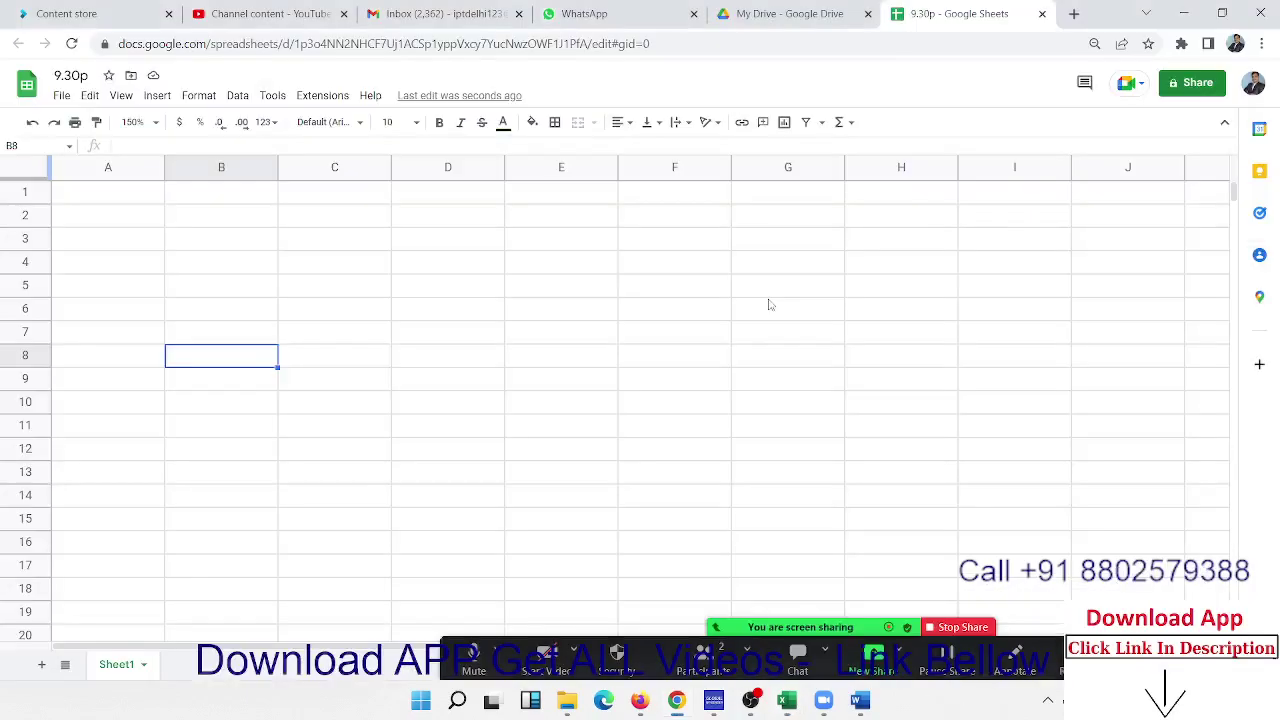
left_click(213, 236)
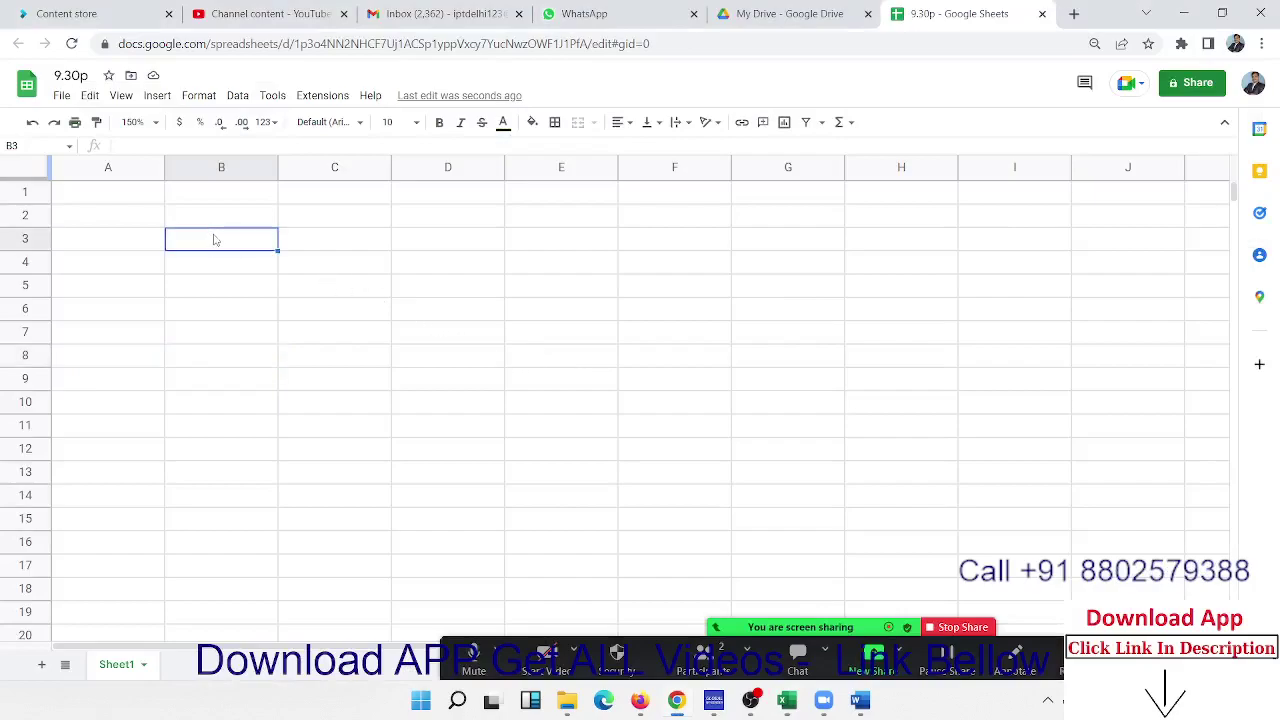
left_click(211, 197)
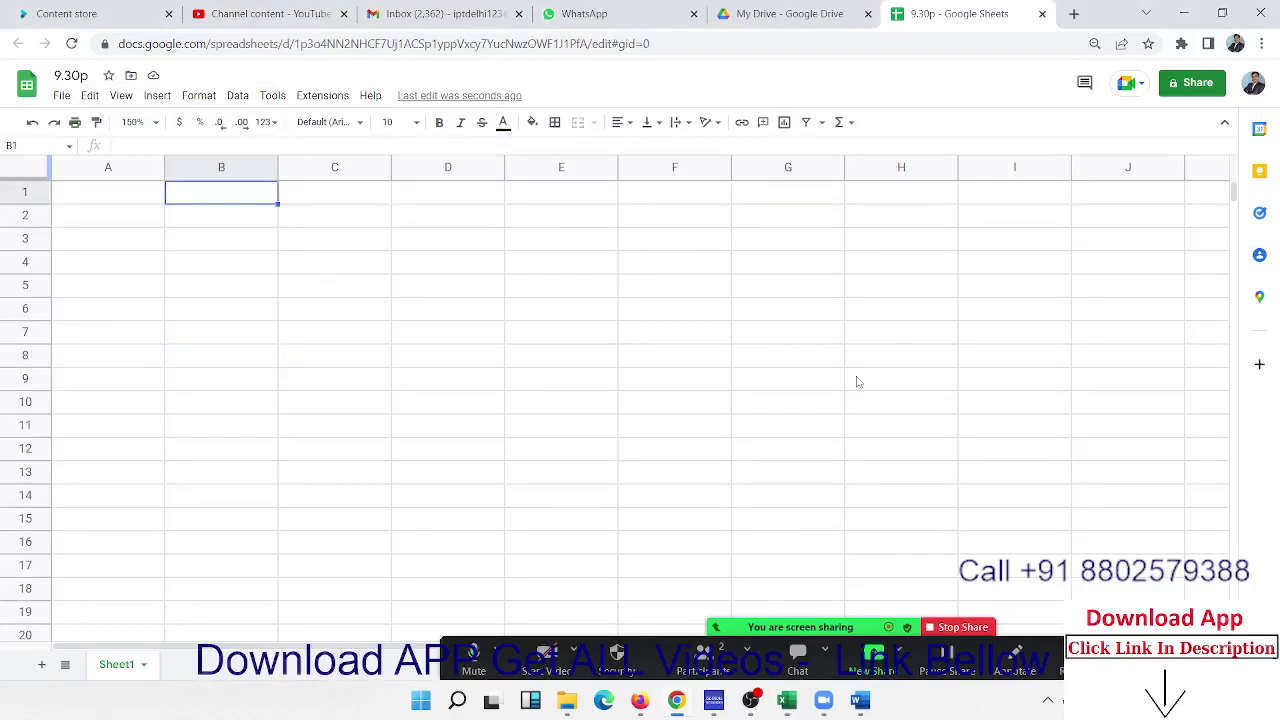
left_click(146, 199)
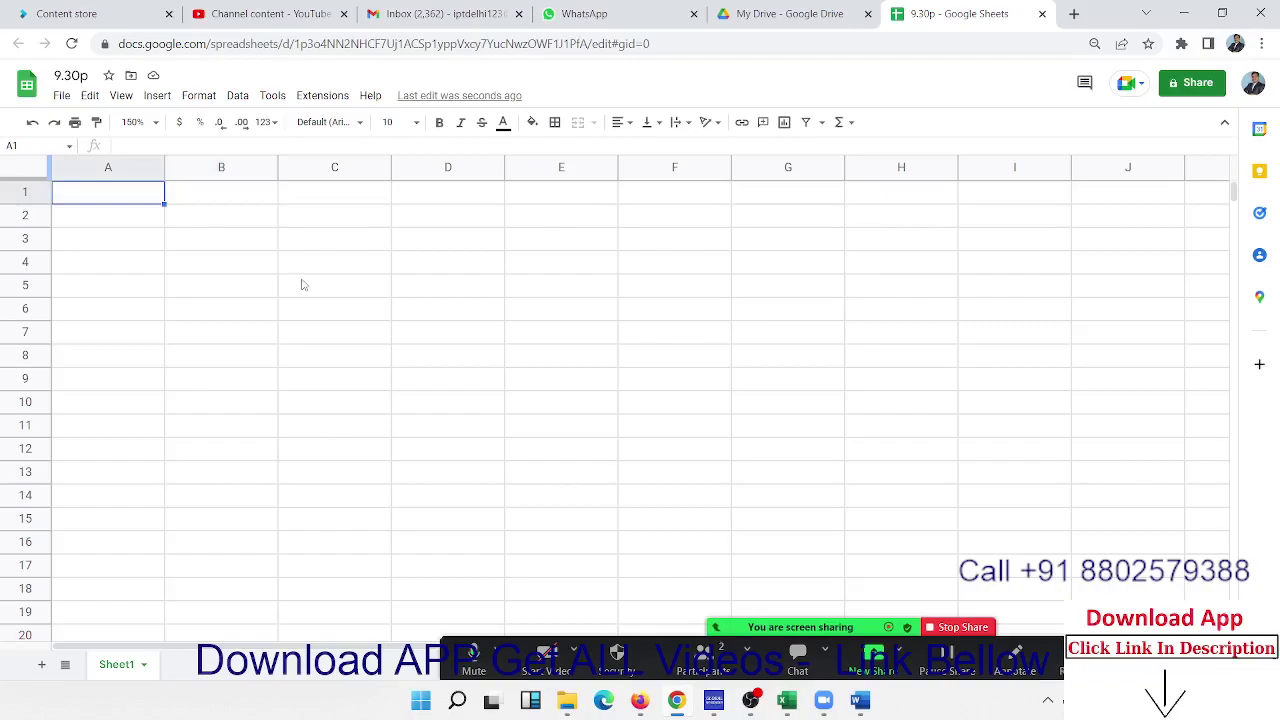
type("Pay")
key("BackSpace")
key("BackSpace")
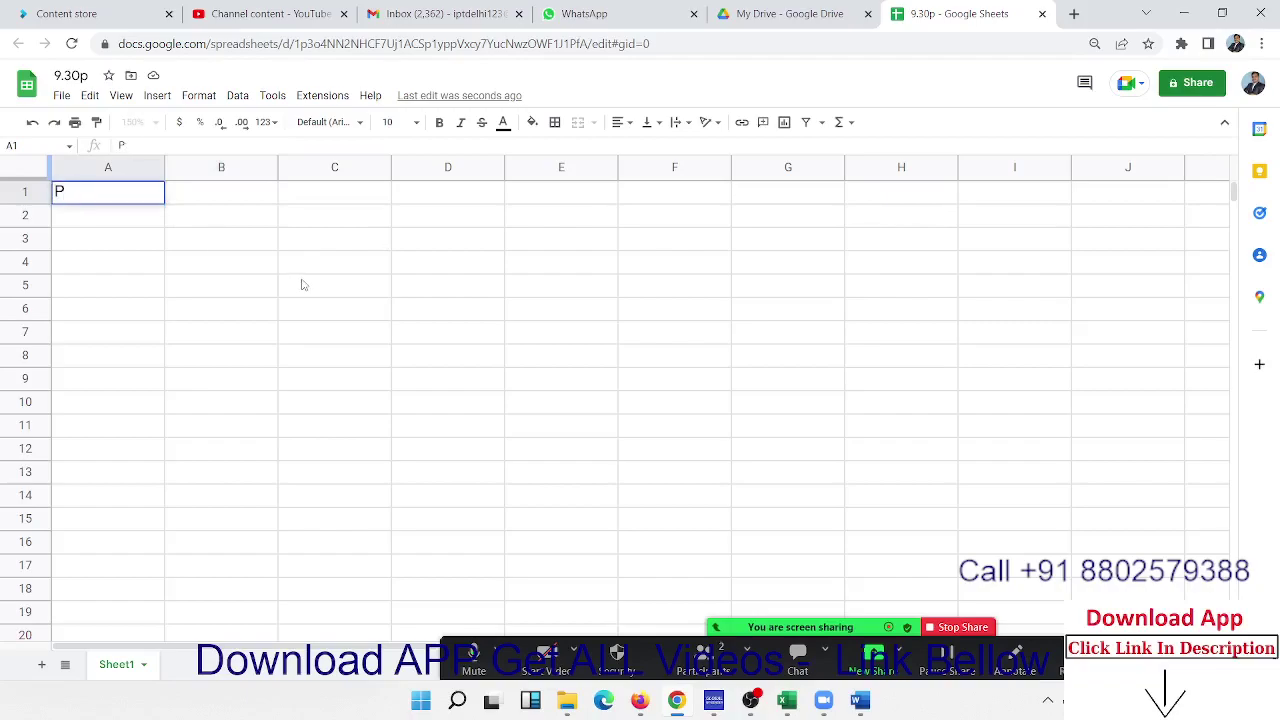
key("BackSpace")
type("Name")
key("Return")
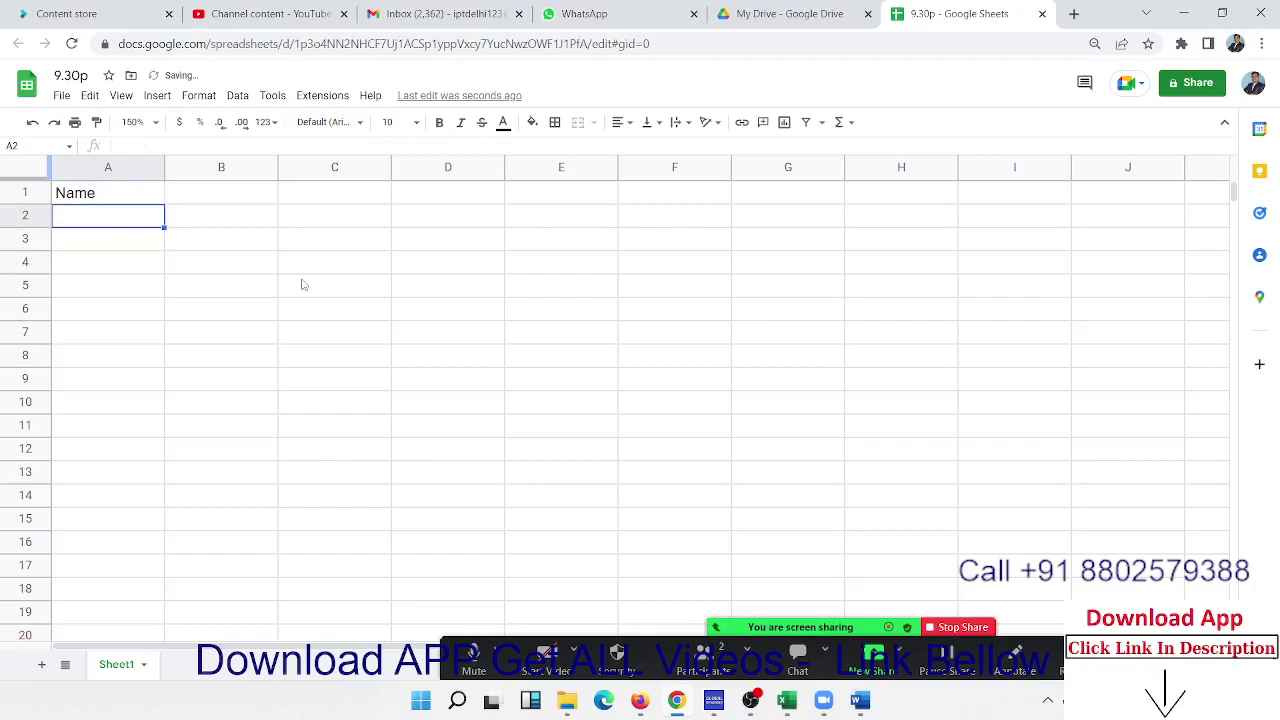
- Edit A1 so the header reads 'CName'
key("Up")
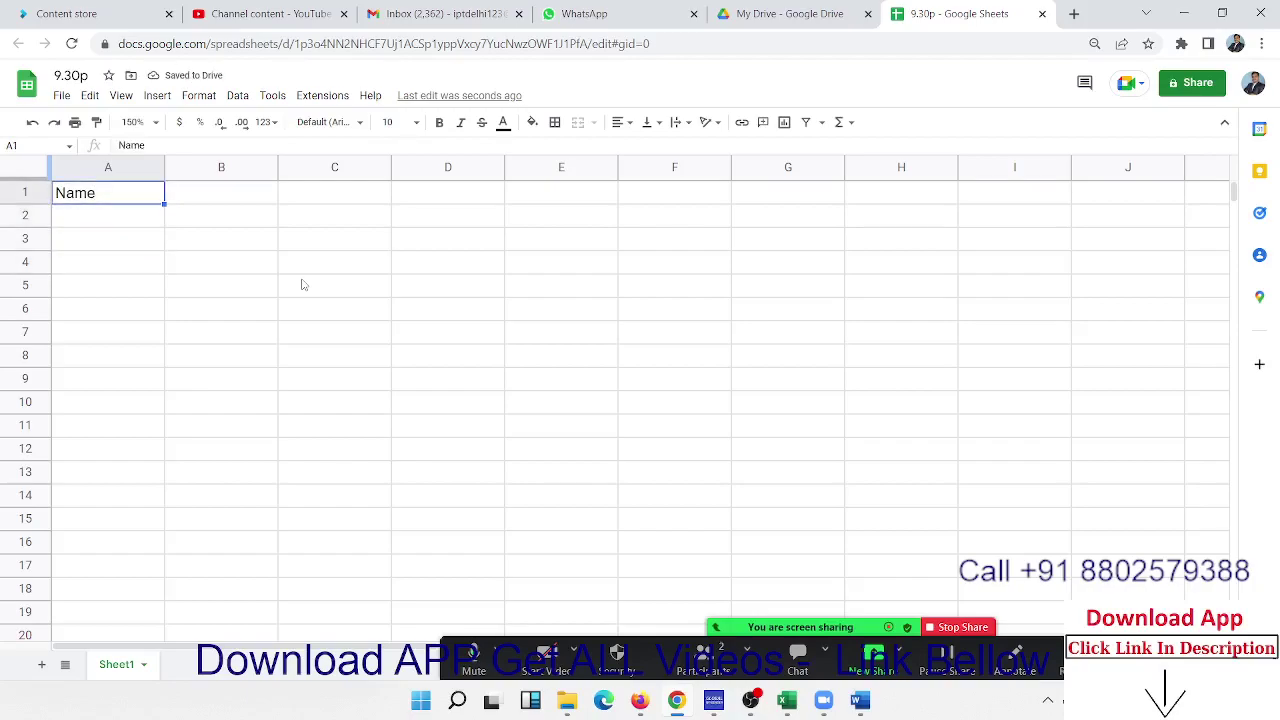
key("F2")
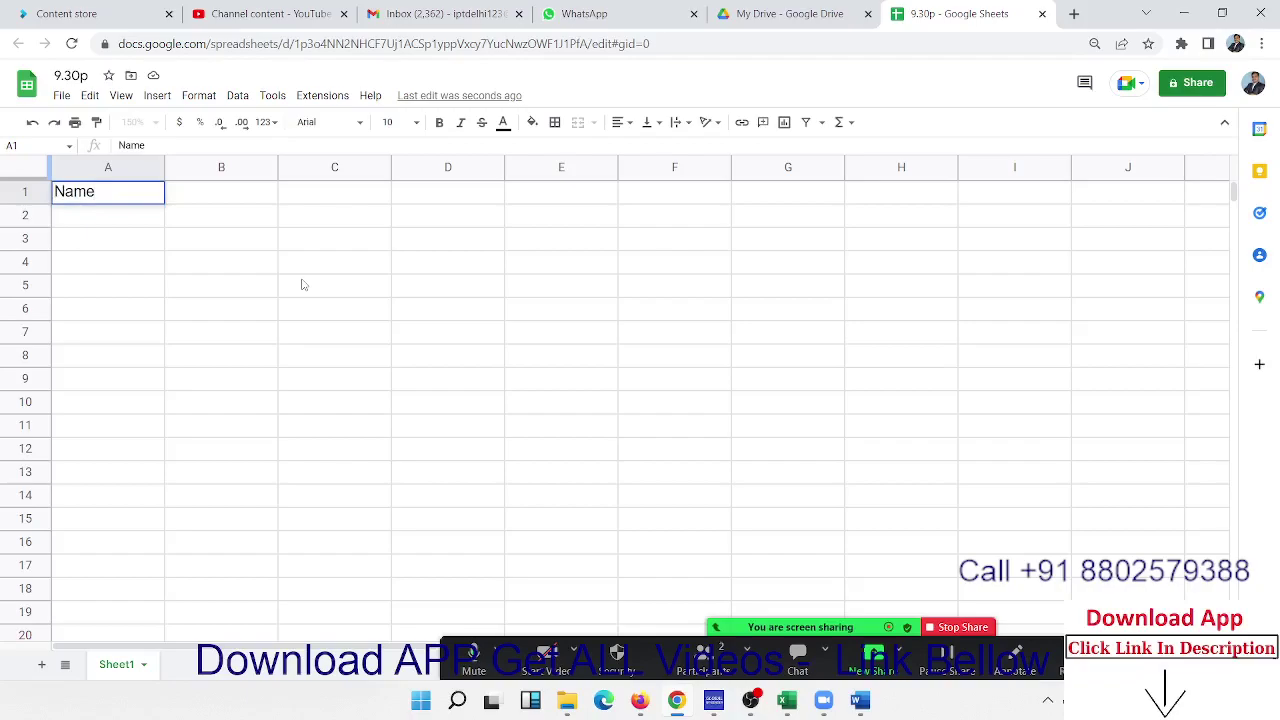
key("Left")
key("Left")
type("C")
key("Return")
- Enter the header 'Qty' in cell B1, next to CName
key("Up")
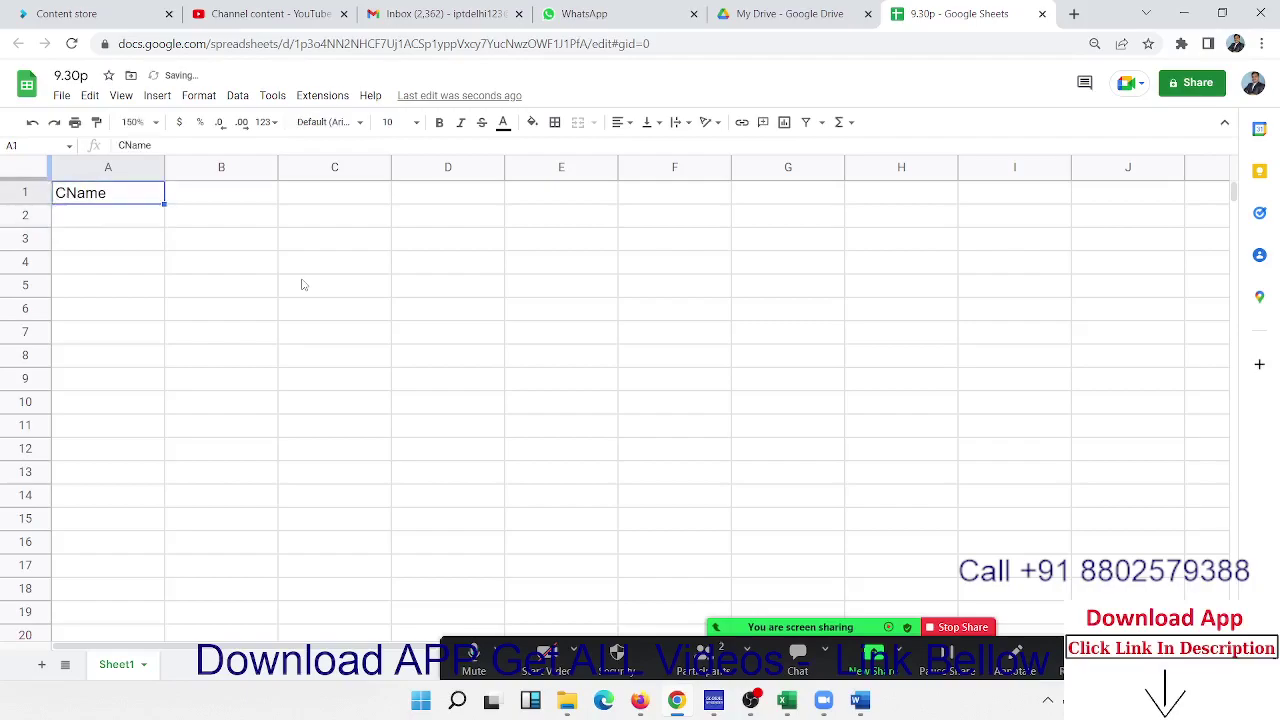
key("Down")
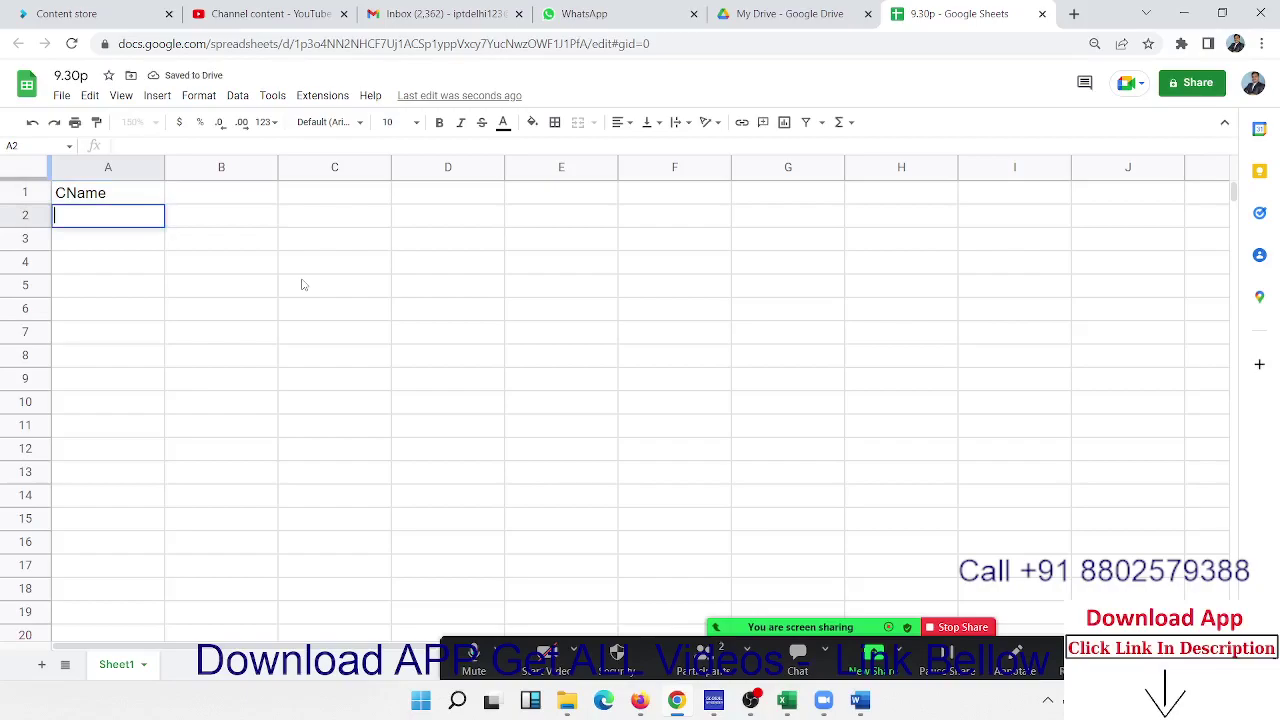
key("Return")
key("Return")
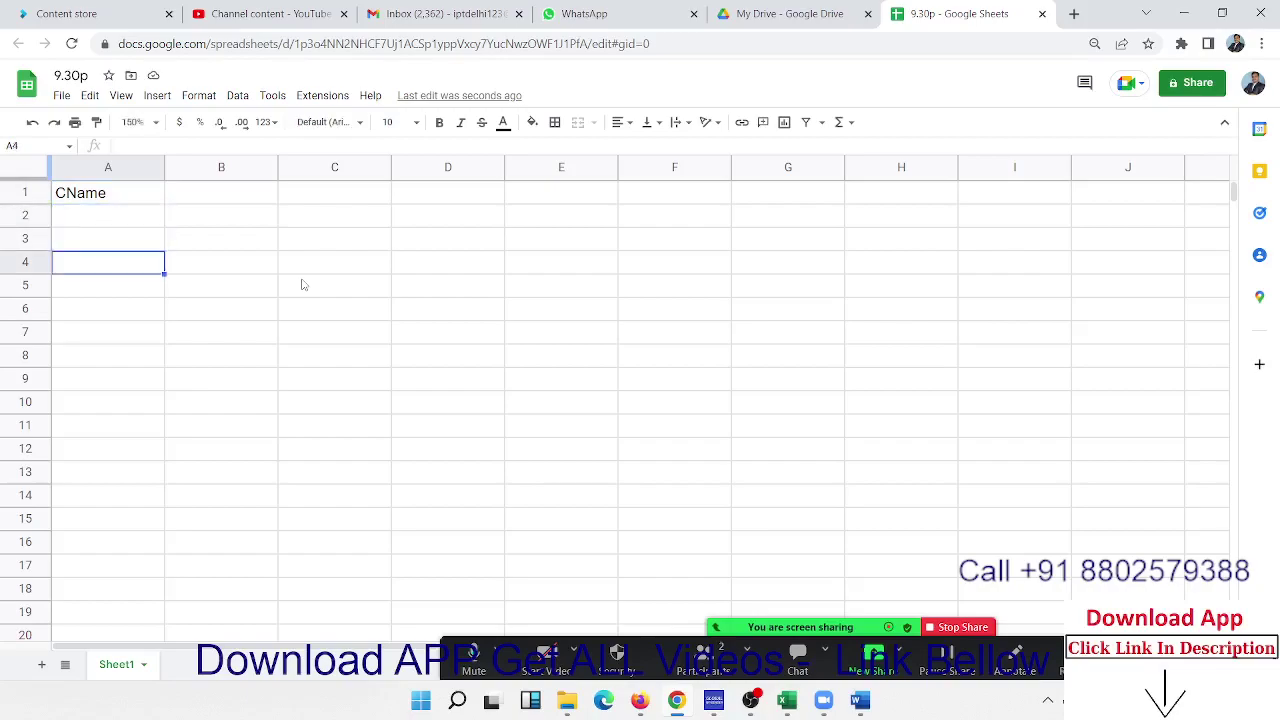
key("Return")
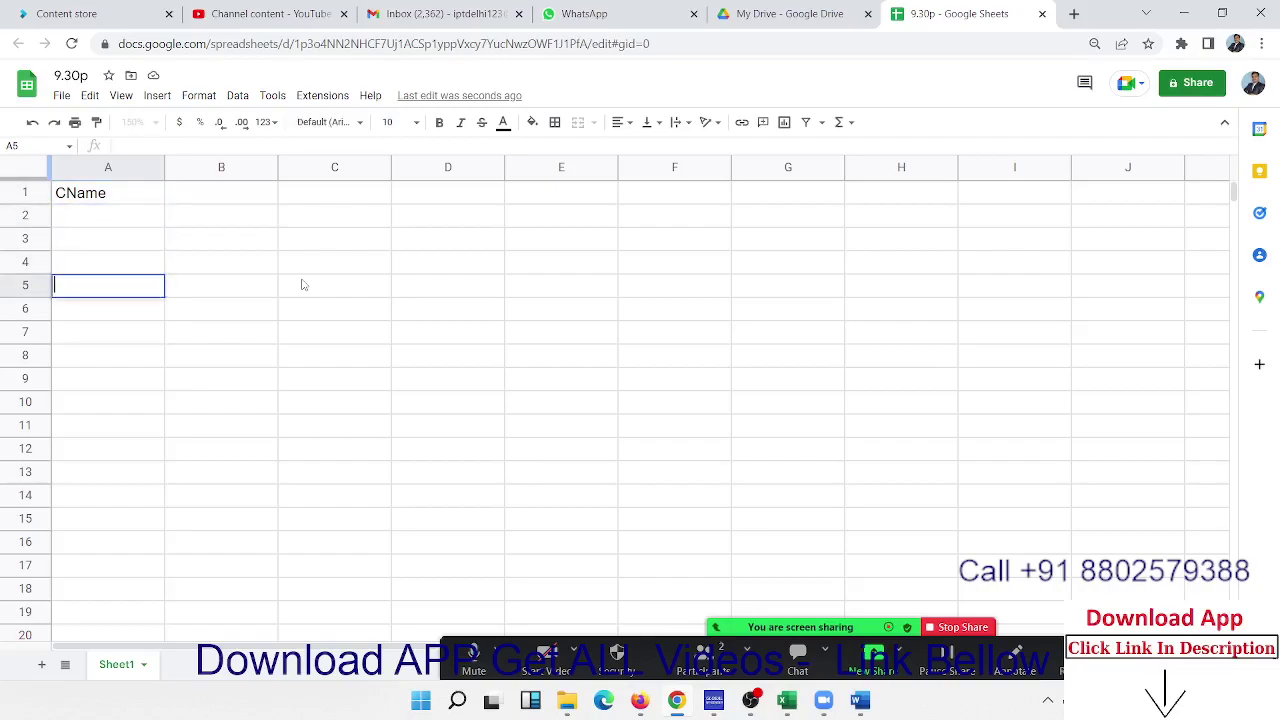
key("Up")
key("Up")
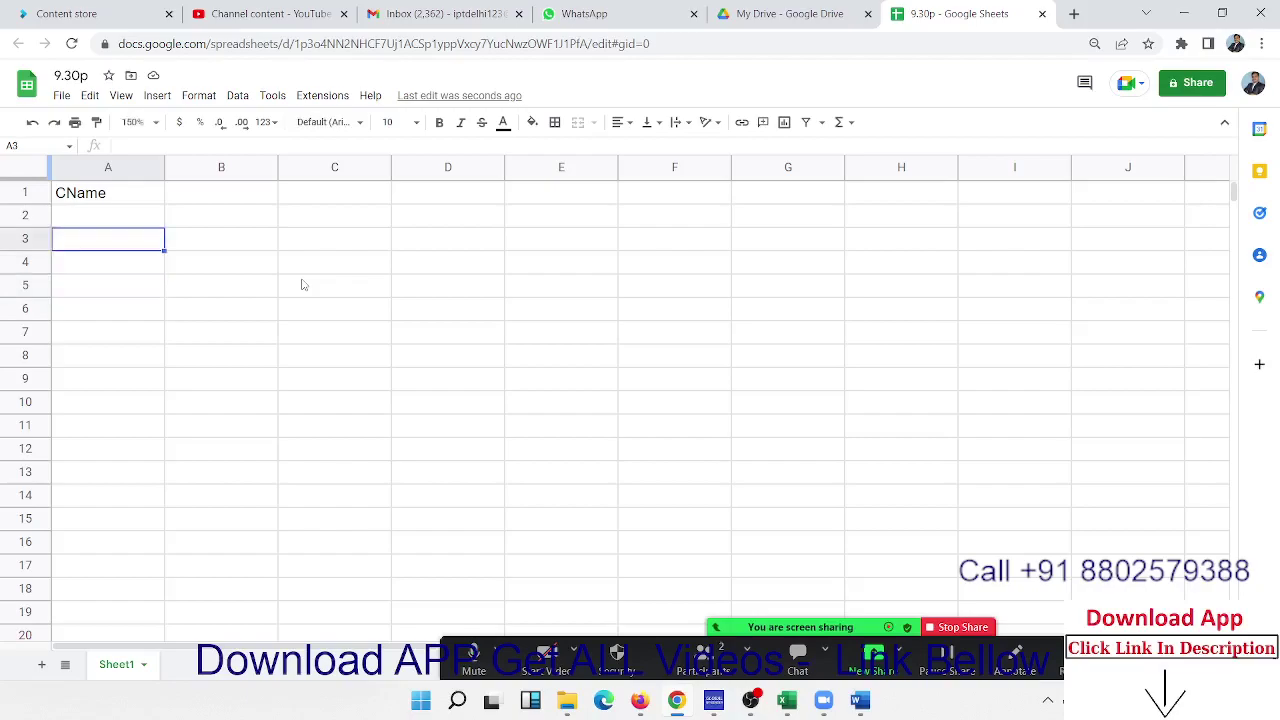
key("Down")
key("Down")
key("Right")
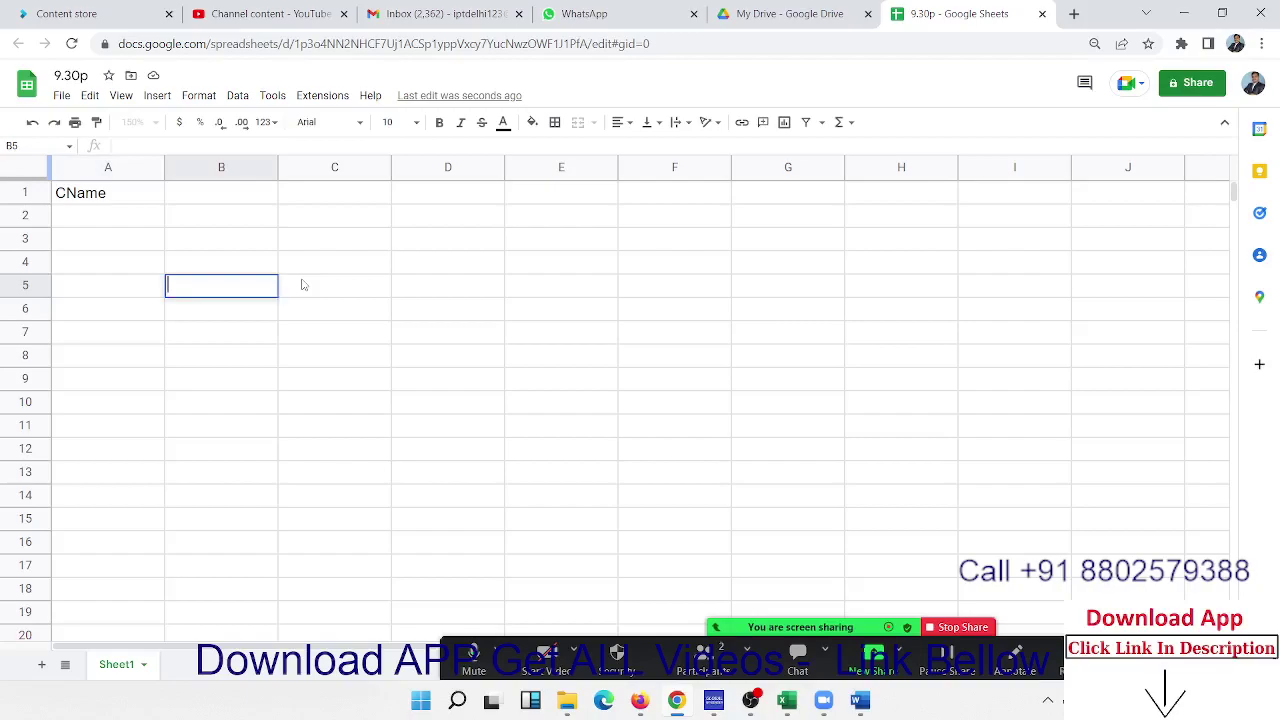
key("Up")
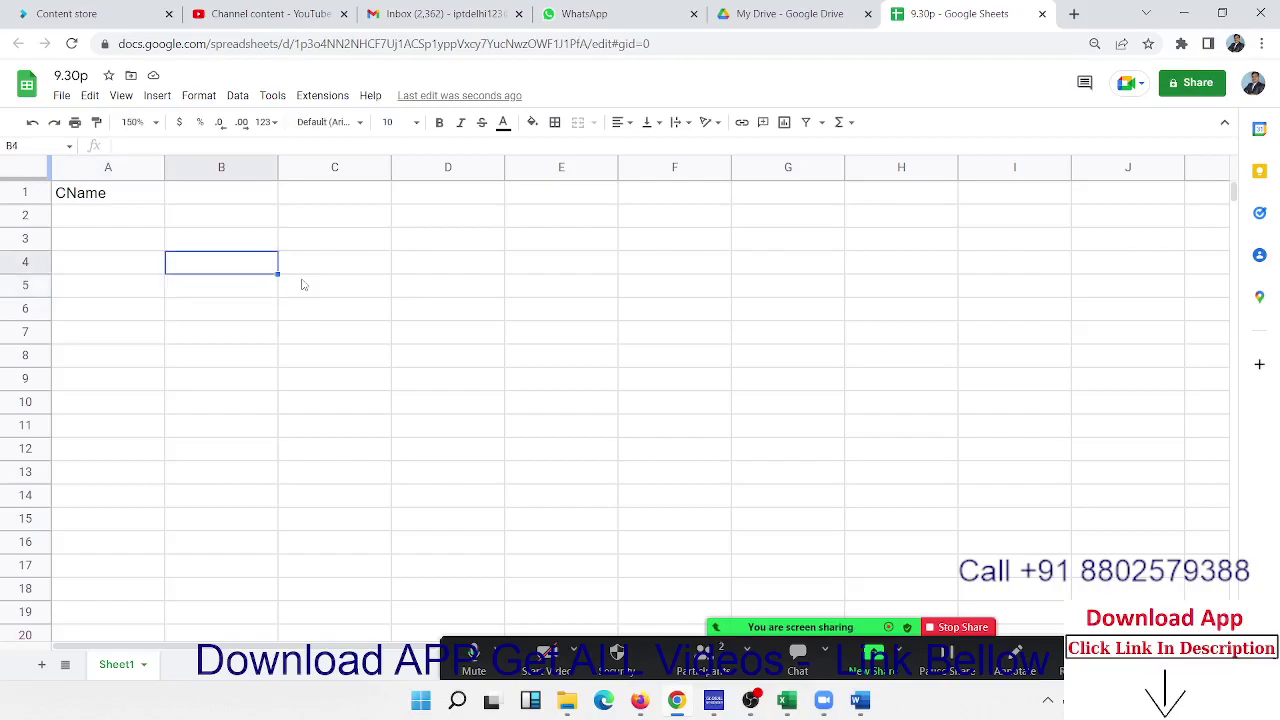
key("Up")
key("Up")
key("Up")
key("Left")
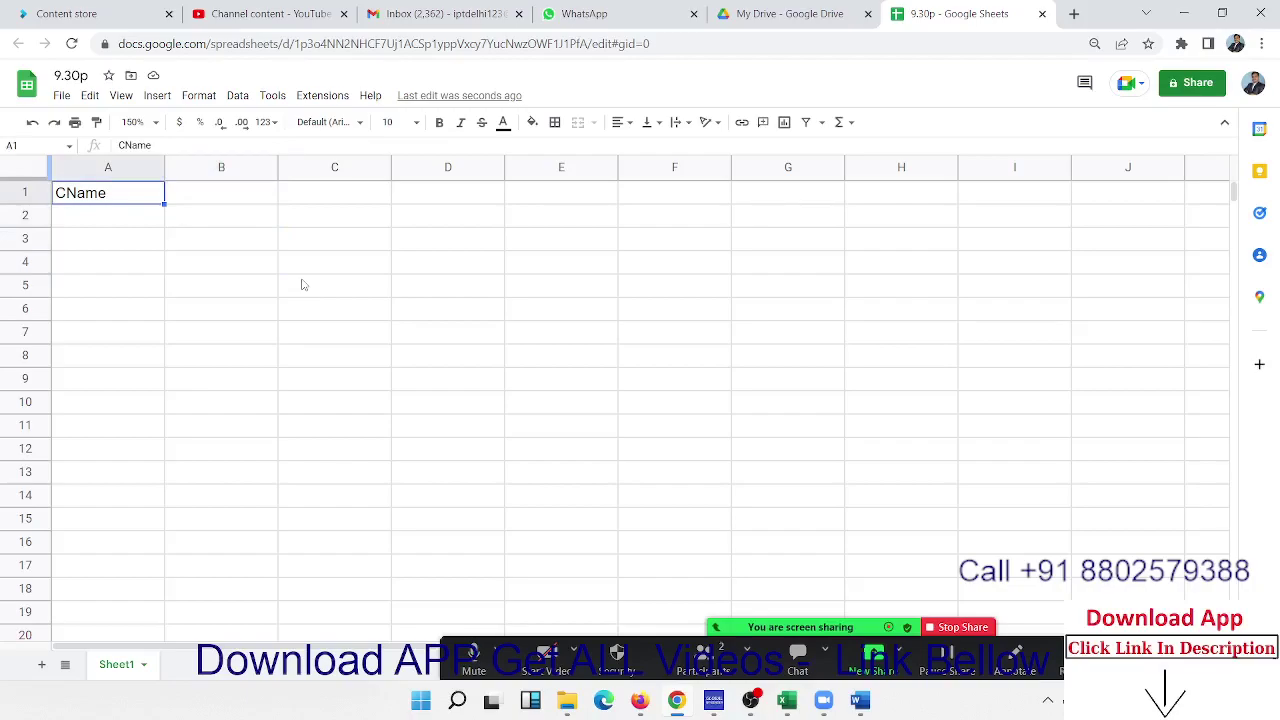
key("Right")
key("Right")
key("Right")
key("Right")
key("Right")
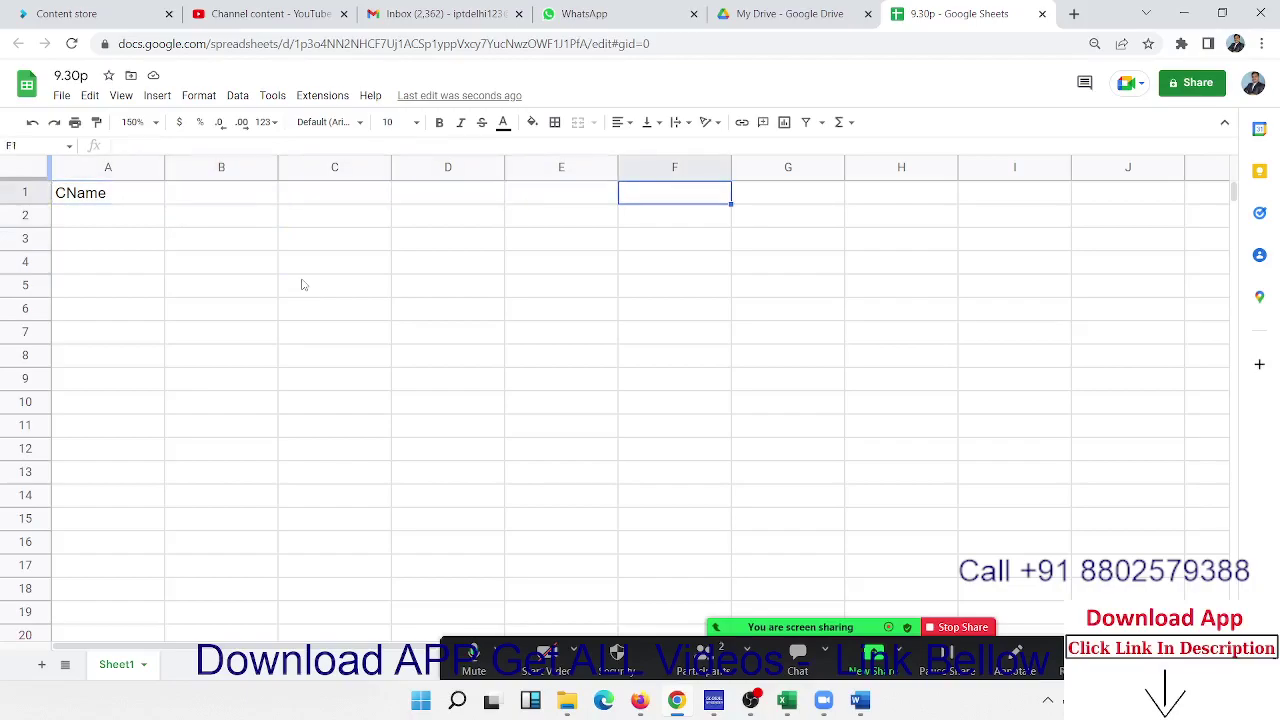
key("Right")
key("Left")
key("Left")
key("Left")
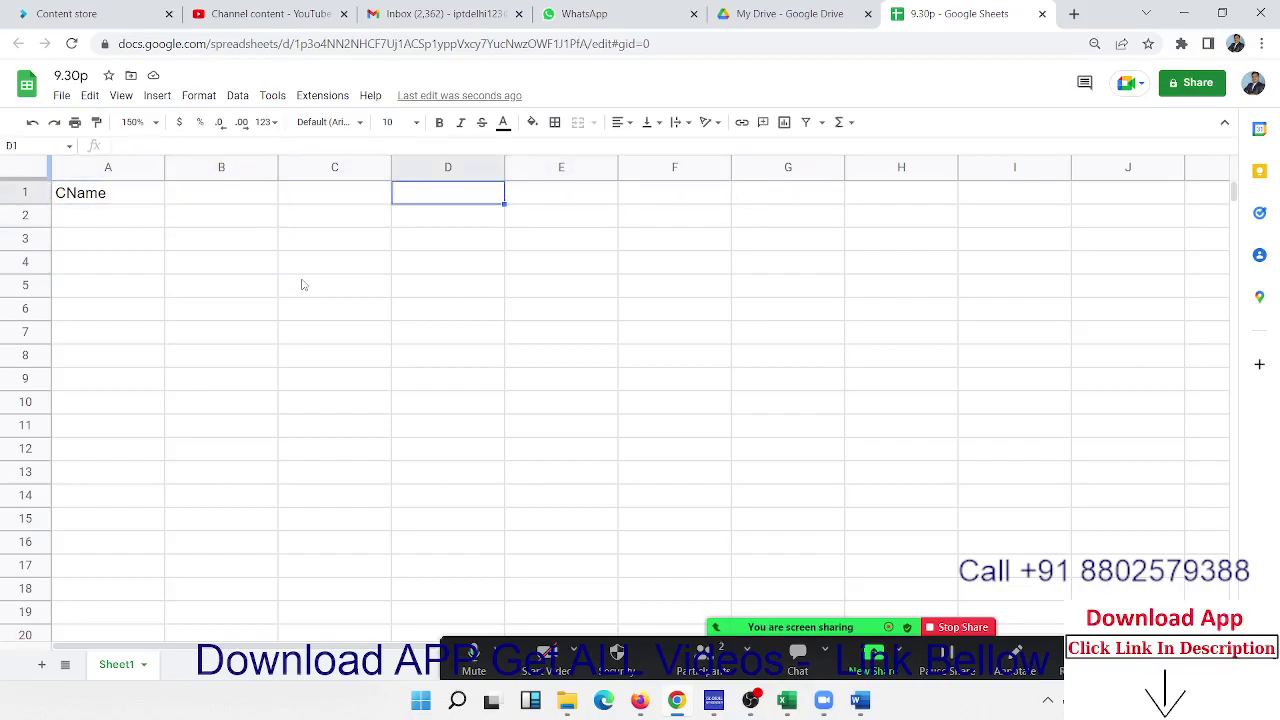
key("Left")
key("Left")
key("Left")
key("Right")
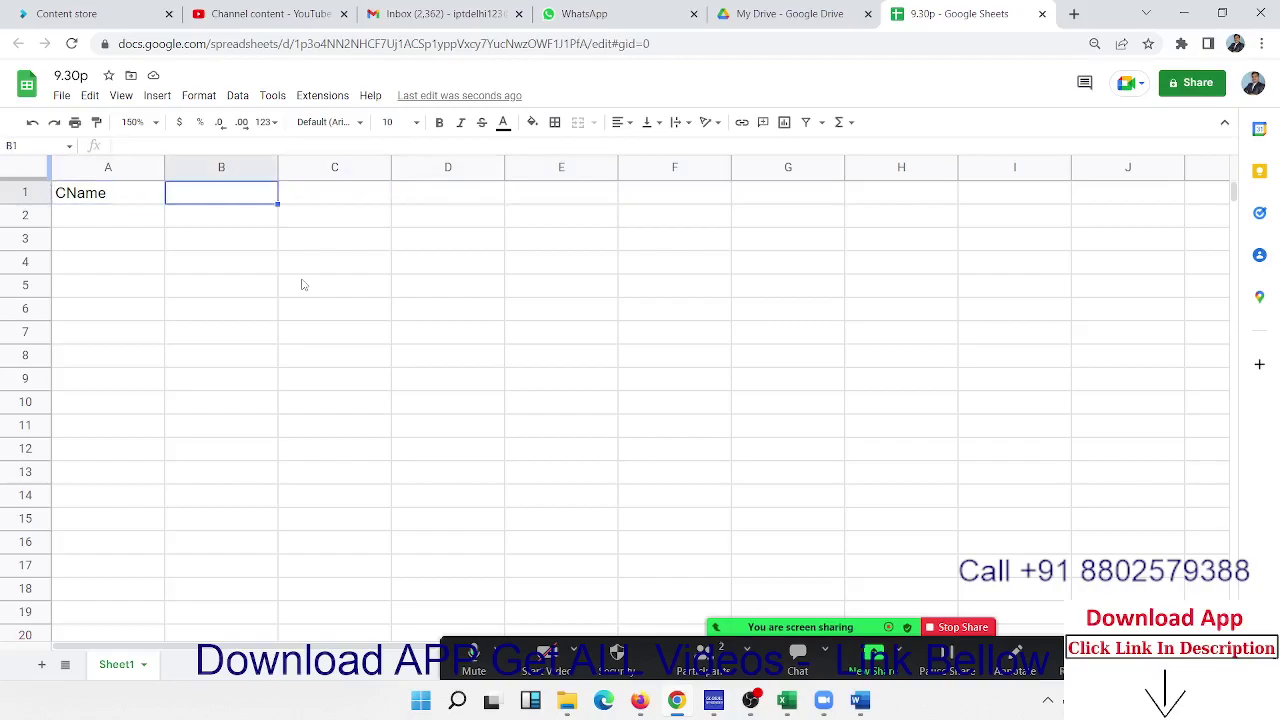
key("Right")
key("Right")
key("Right")
key("Down")
key("Down")
key("Down")
key("Down")
key("Left")
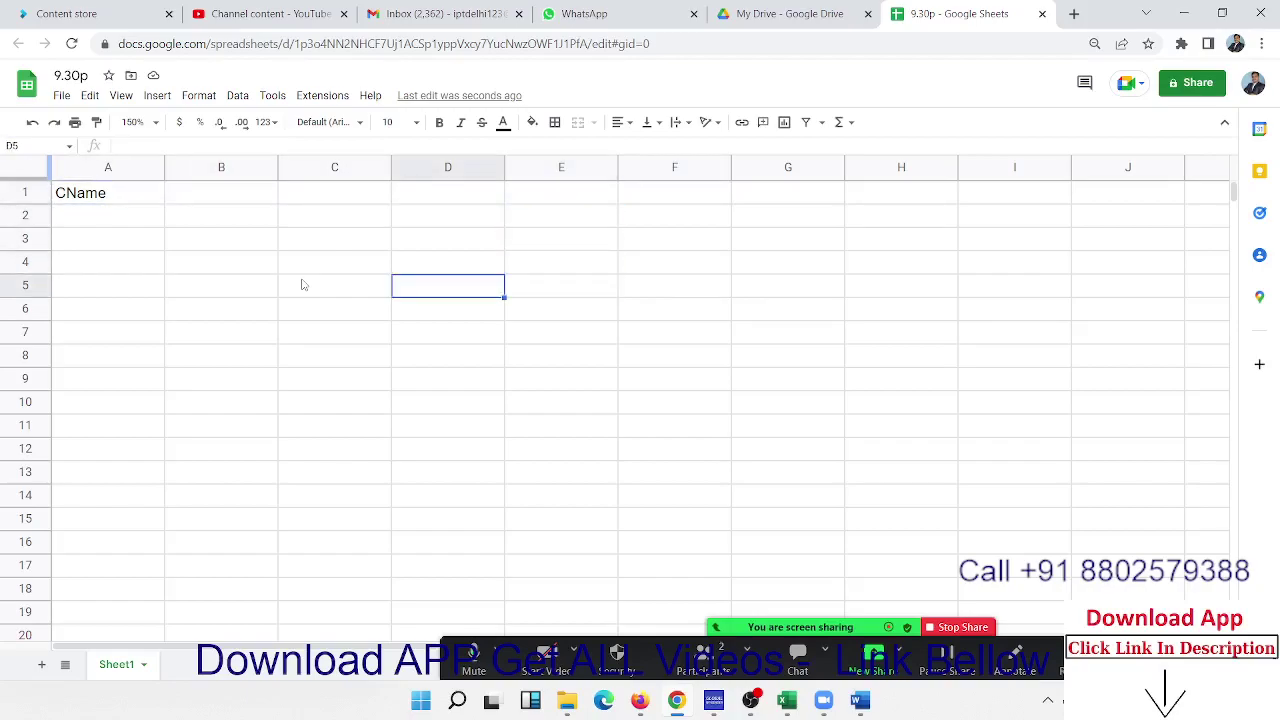
key("Left")
key("Up")
key("Up")
key("Up")
key("Right")
key("Down")
key("Down")
key("Left")
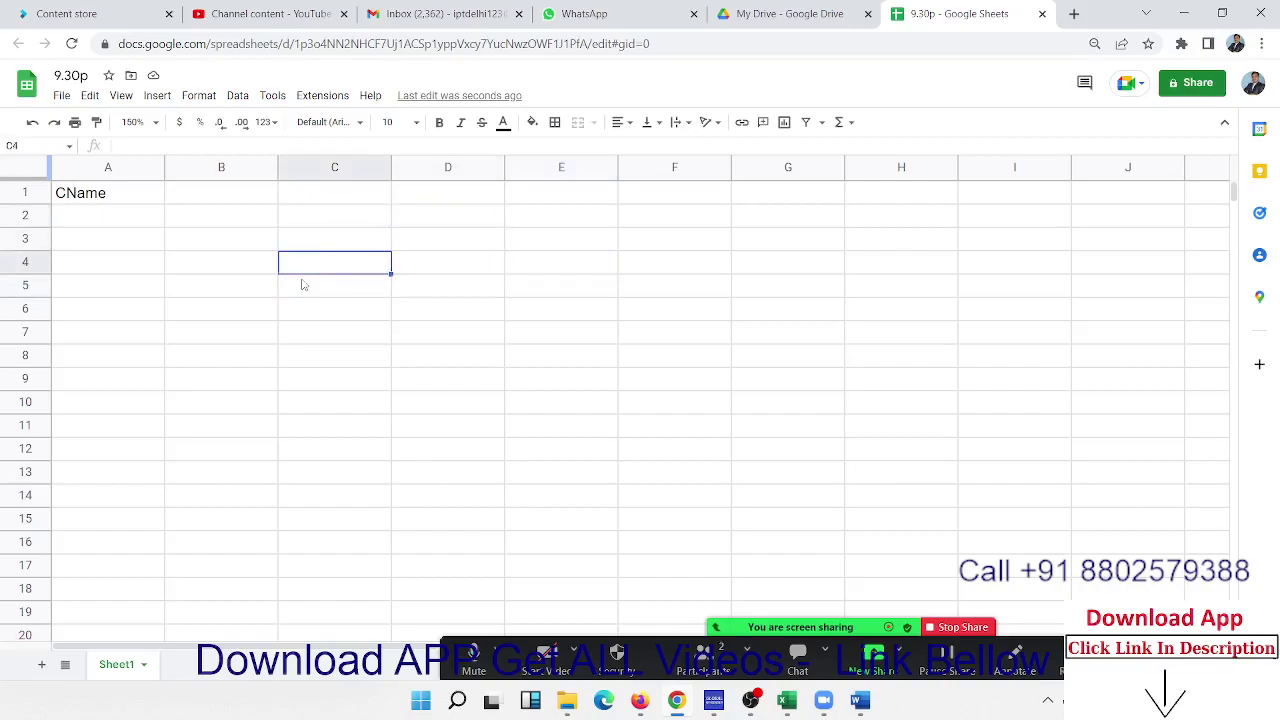
key("Up")
key("Up")
key("Left")
key("Left")
key("Down")
key("Down")
key("Down")
key("Right")
key("Right")
key("Right")
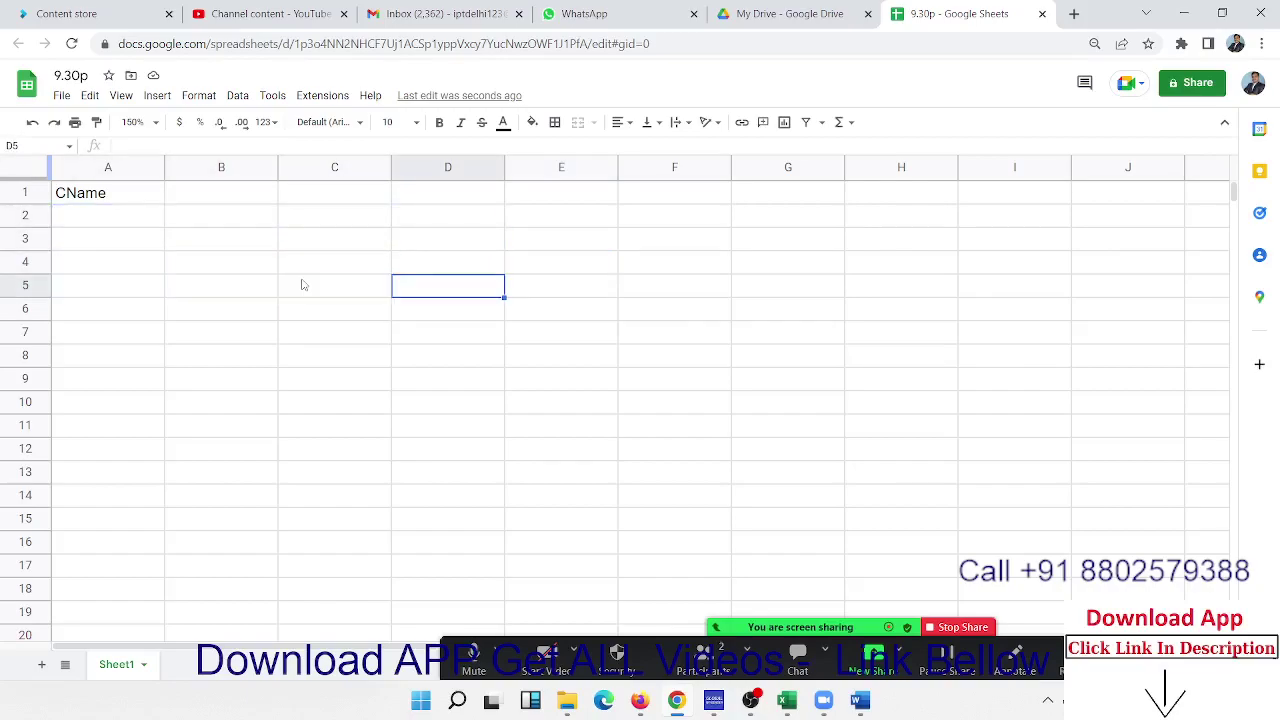
key("Up")
key("Up")
key("Up")
key("Up")
key("Left")
key("Left")
key("Left")
key("Right")
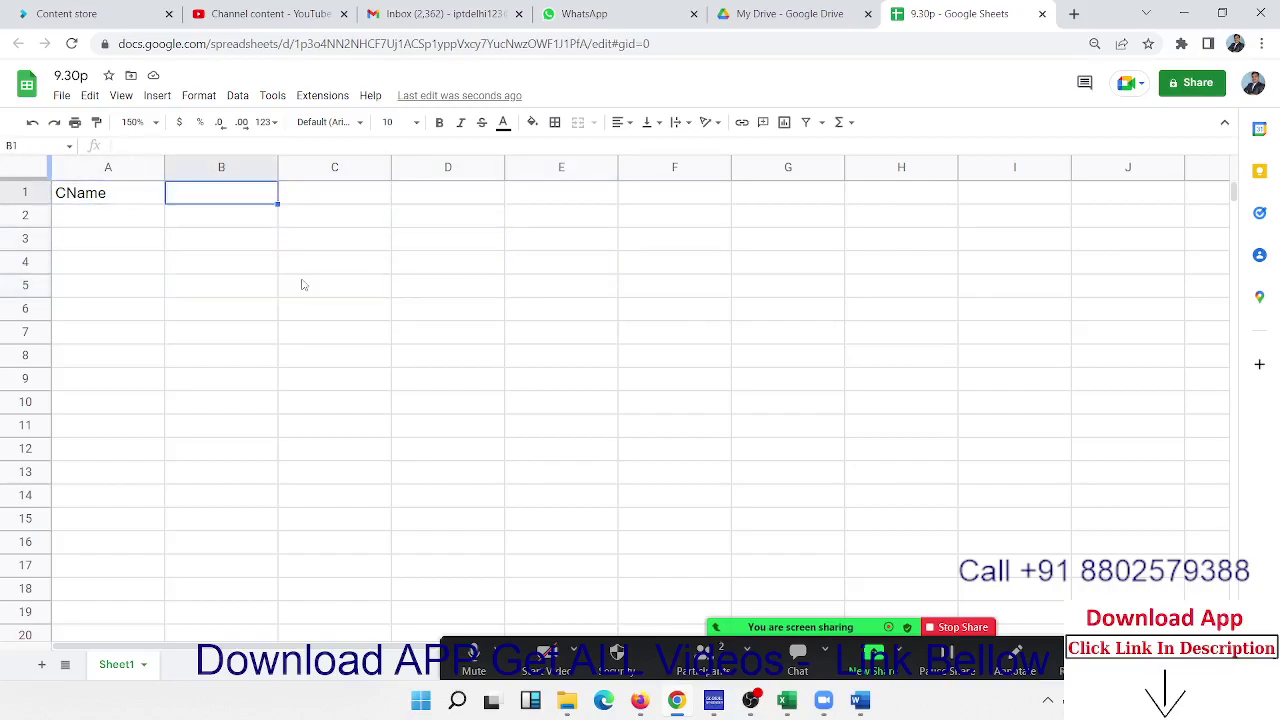
type("Qty")
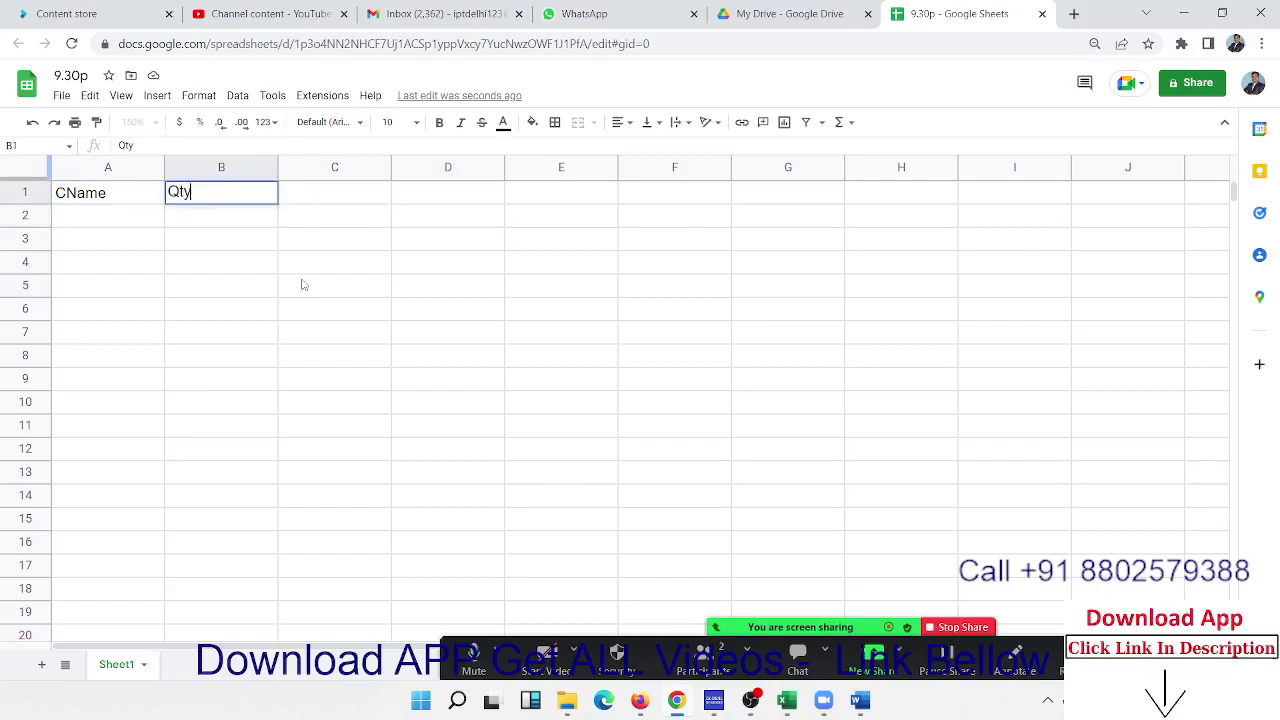
key("Tab")
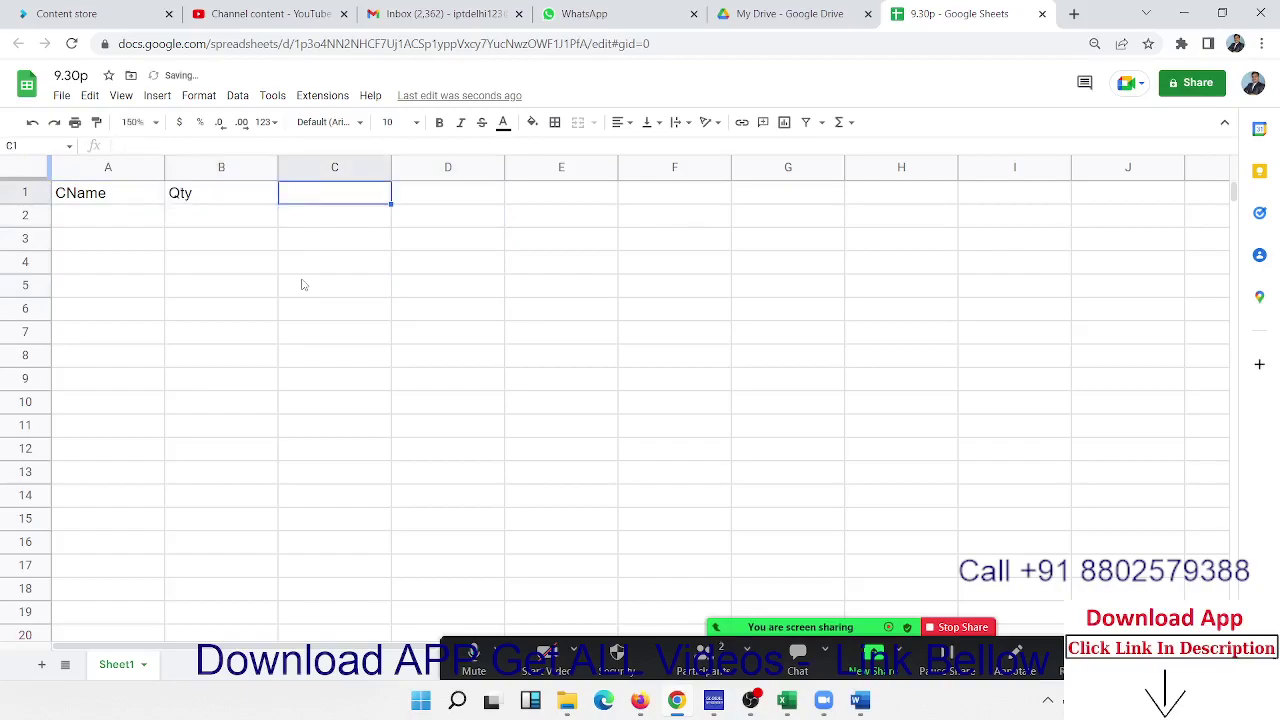
- Replace A1 with the formula =RANDBETWEEN(10,90)
key("Left")
key("Left")
key("Delete")
type("=")
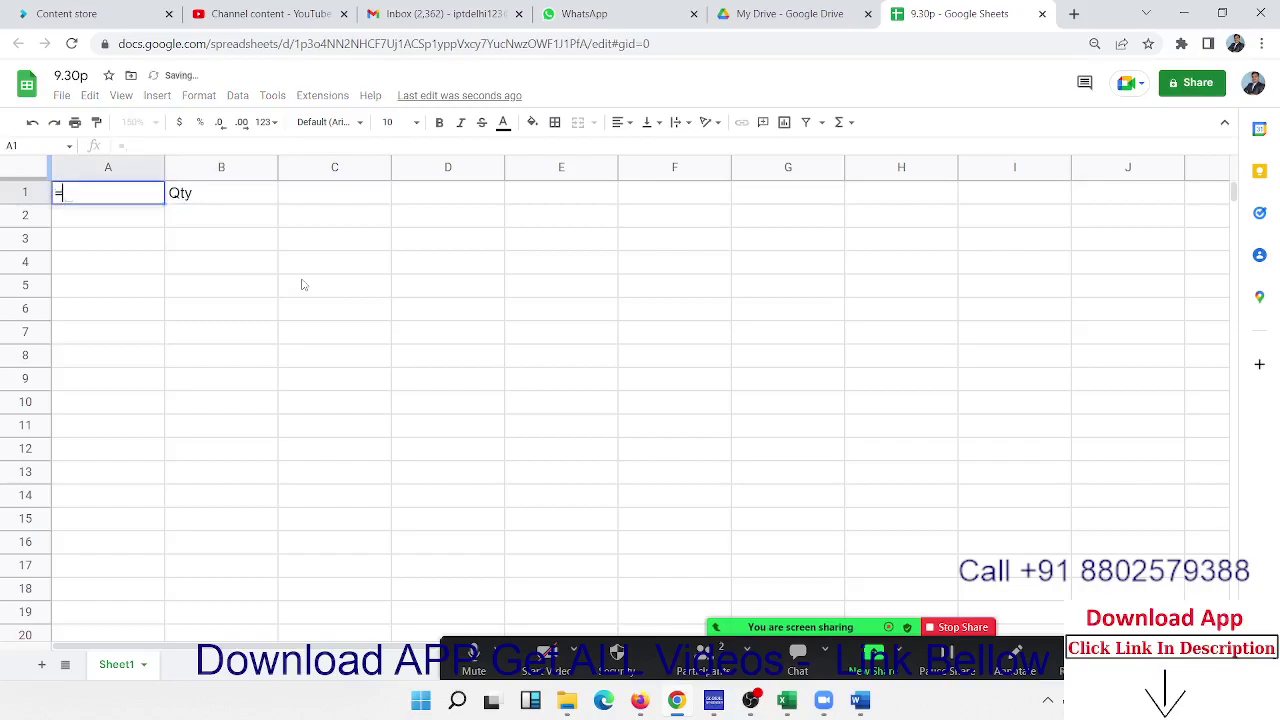
type("ra")
key("Down")
key("Down")
key("Down")
key("Down")
key("Down")
key("Down")
key("Down")
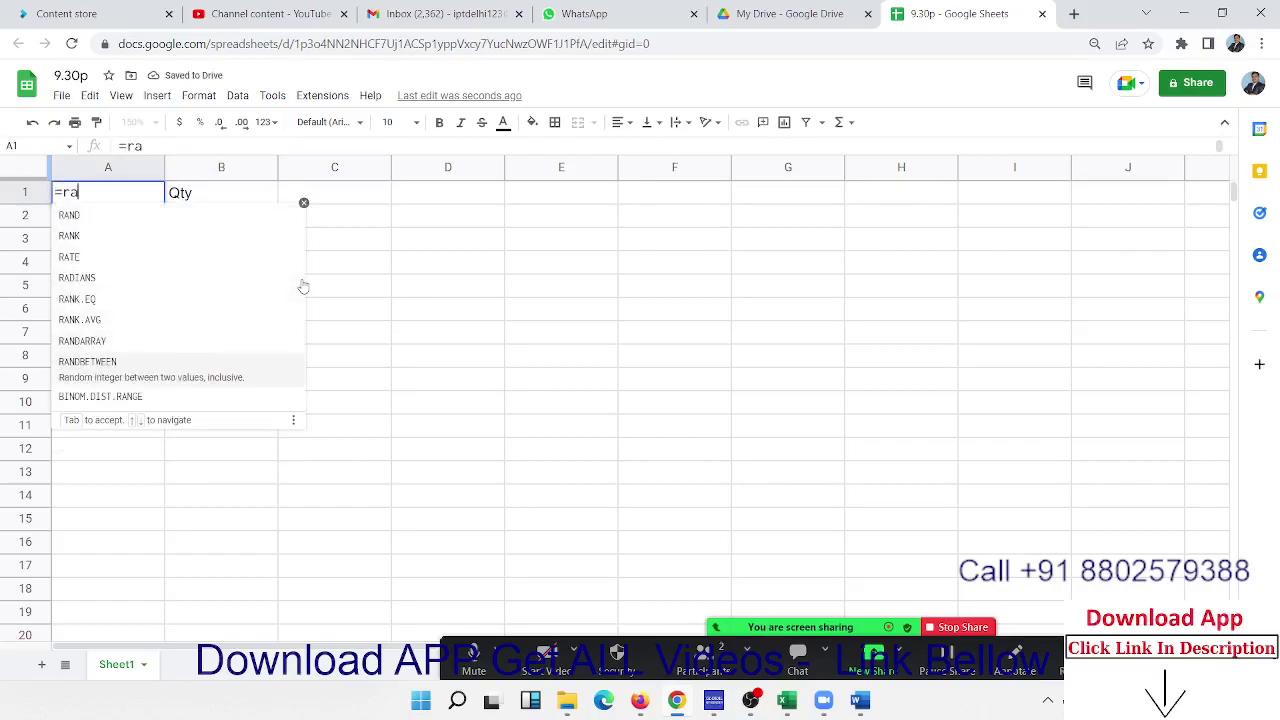
key("Tab")
type("10")
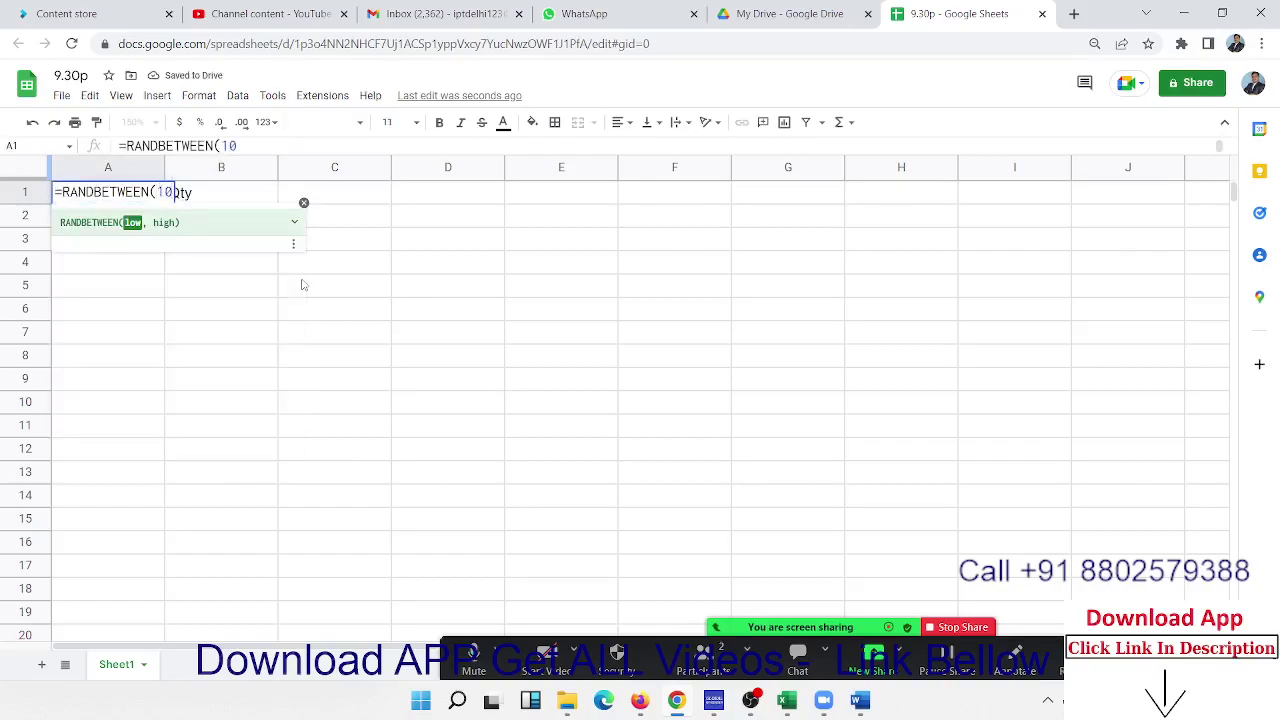
type(",90")
key("Return")
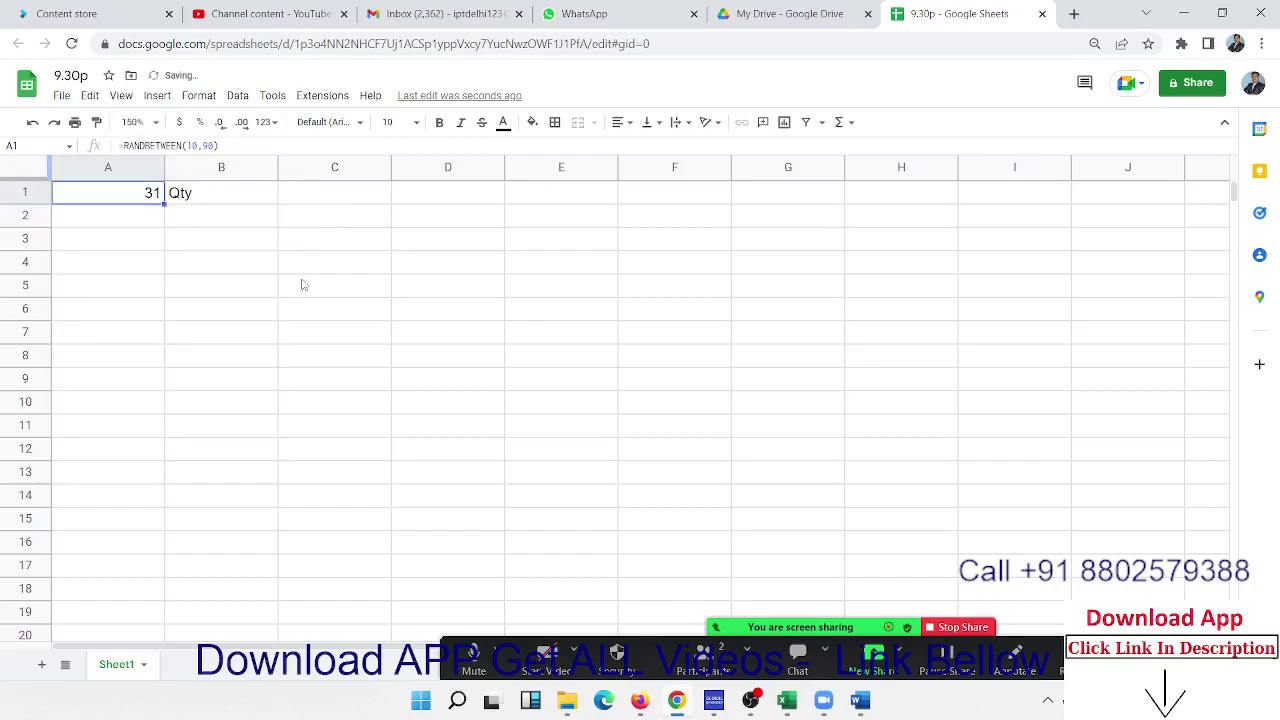
- Copy the RANDBETWEEN(10,90) formula from A1 and paste it across A1:H14, then copy the filled block
key("ctrl+c")
key("shift+Right")
key("shift+Right")
key("shift+Right")
key("shift+Right")
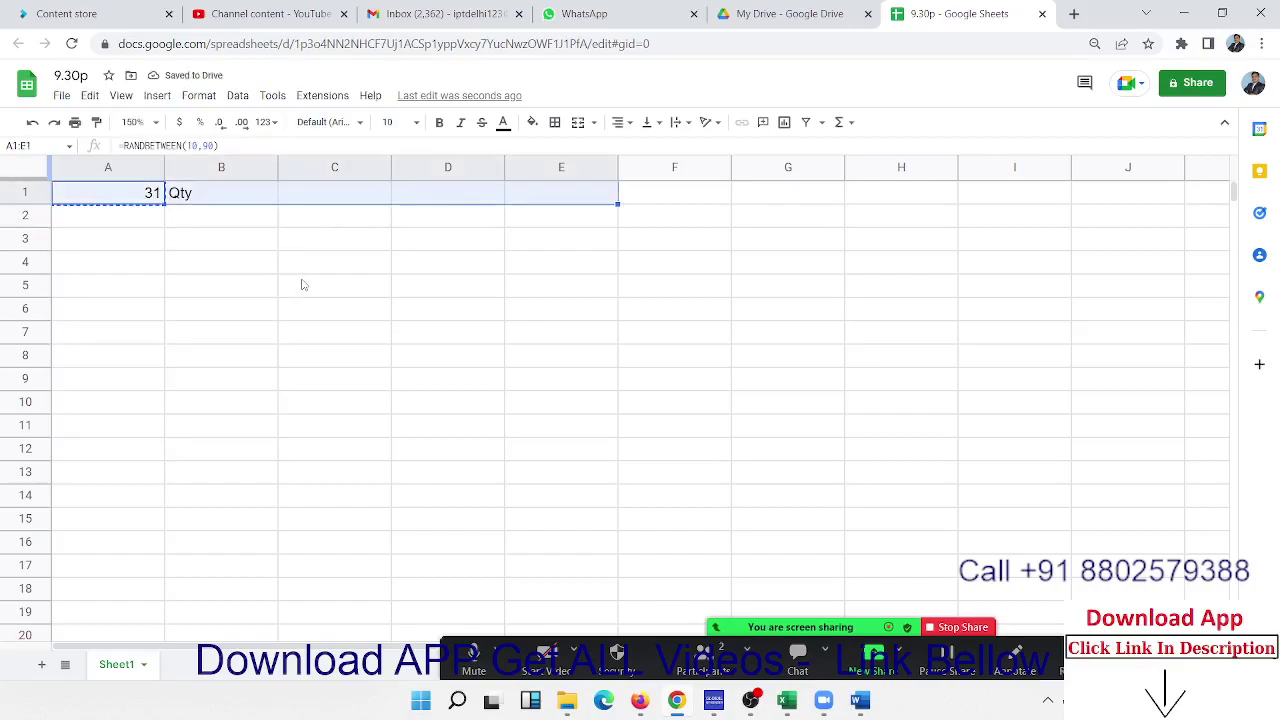
key("shift+Right")
key("shift+Right")
key("shift+Right")
key("shift+Down")
key("shift+Down")
key("shift+Down")
key("shift+Down")
key("shift+Down")
key("shift+Down")
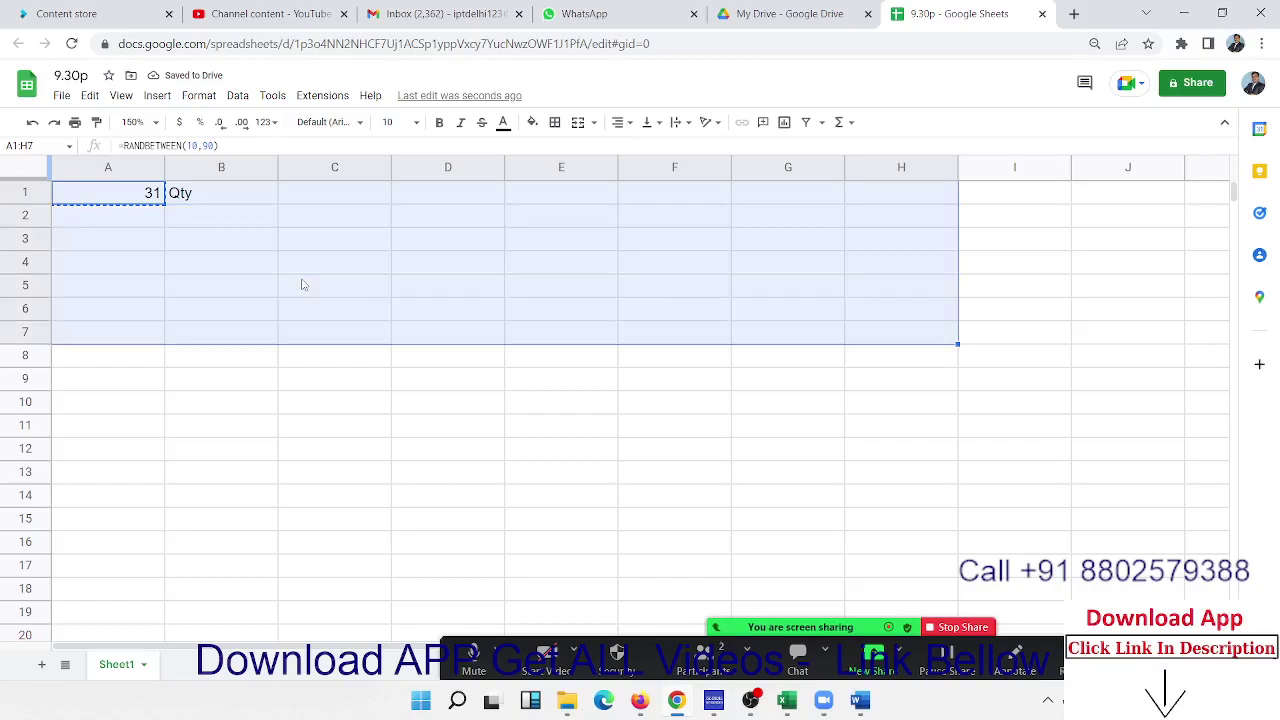
key("shift+Down")
key("shift+Down")
key("shift+Down")
key("shift+Down")
key("shift+Down")
key("shift+Down")
key("shift+Down")
key("ctrl+v")
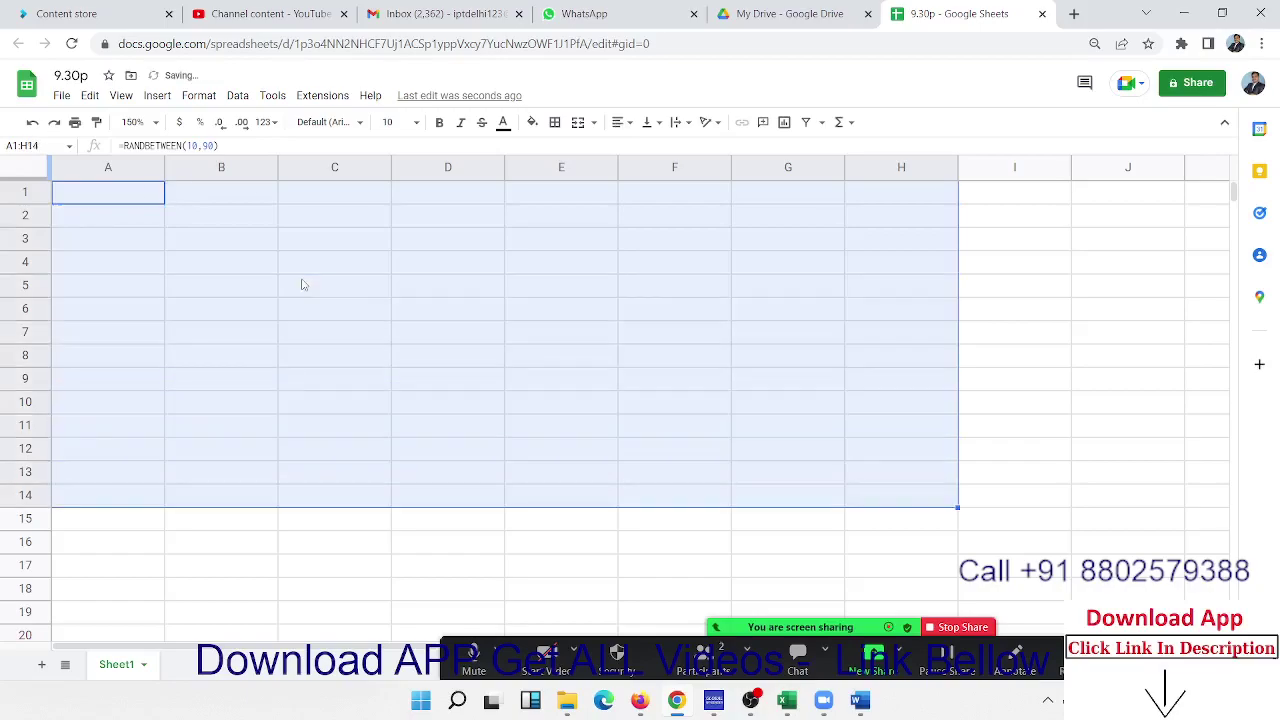
key("ctrl+c")
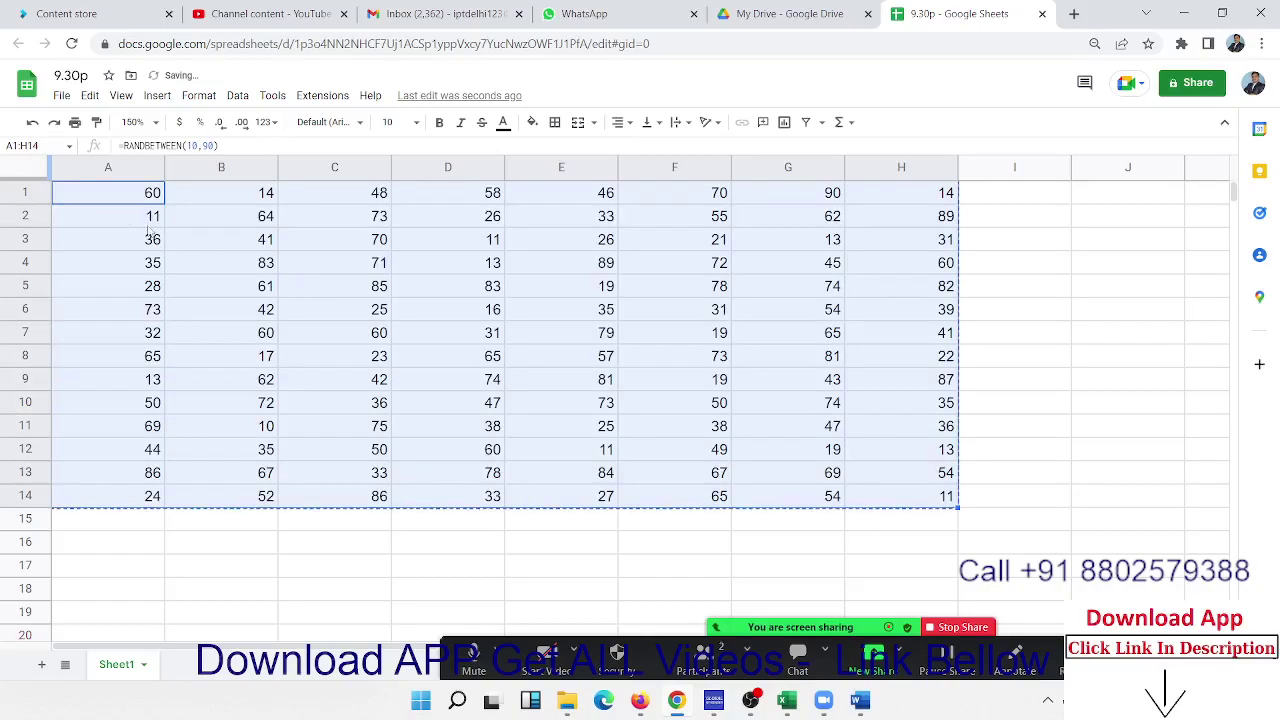
- Paste the copied formulas back over A1:H14 with Edit > Paste to refresh the numbers
left_click(89, 95)
left_click(118, 231)
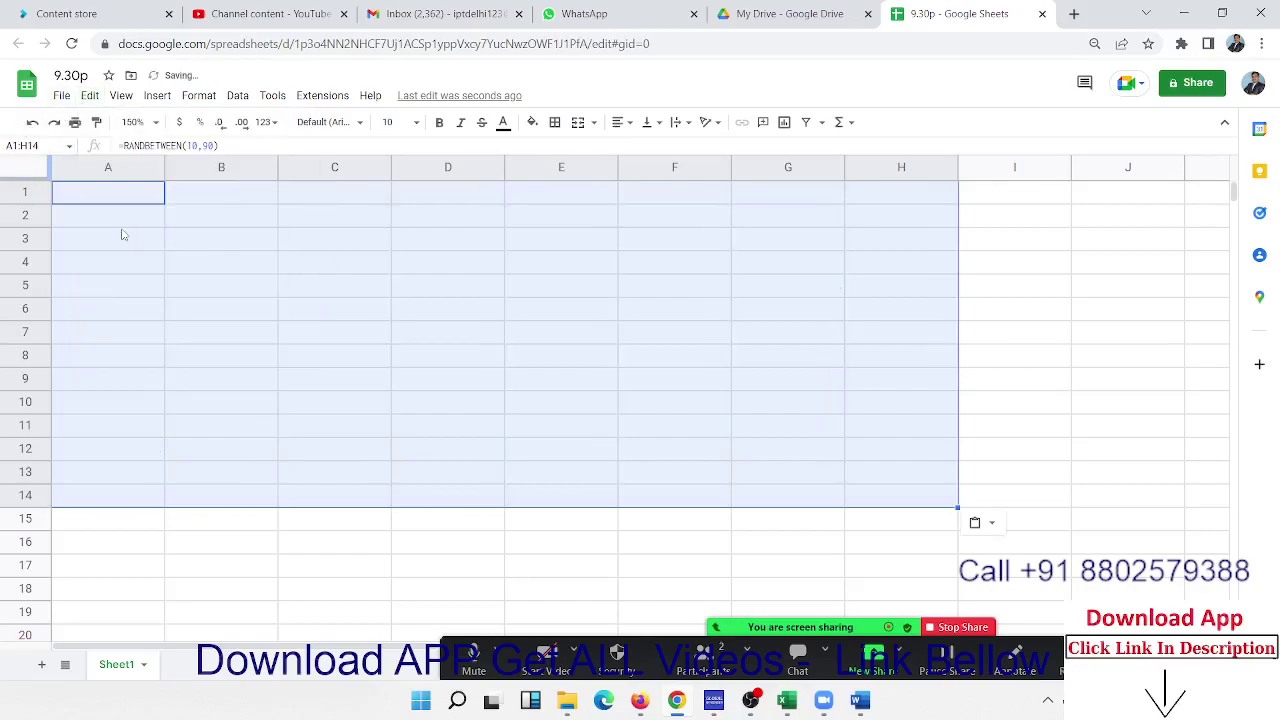
left_click(232, 228)
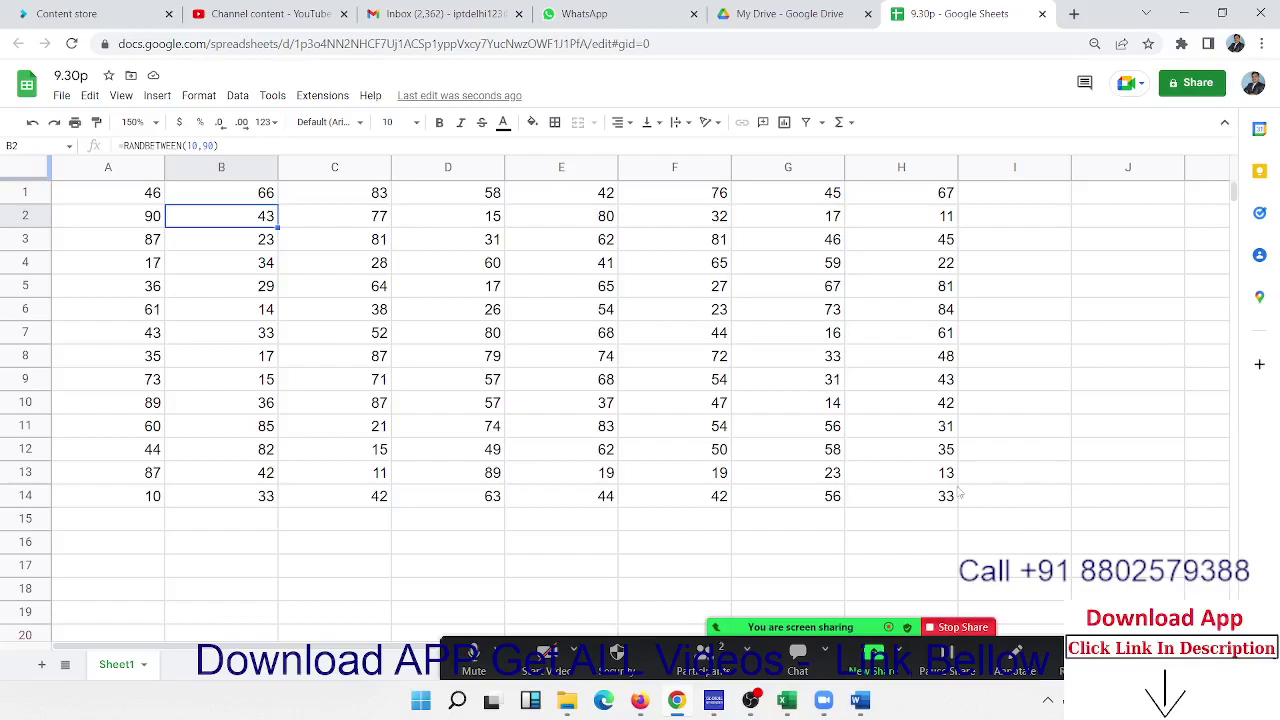
- Select different ranges in the grid, such as F7:H14, the full A1:H14 block and B4:C4
left_click_drag(943, 500, 675, 333)
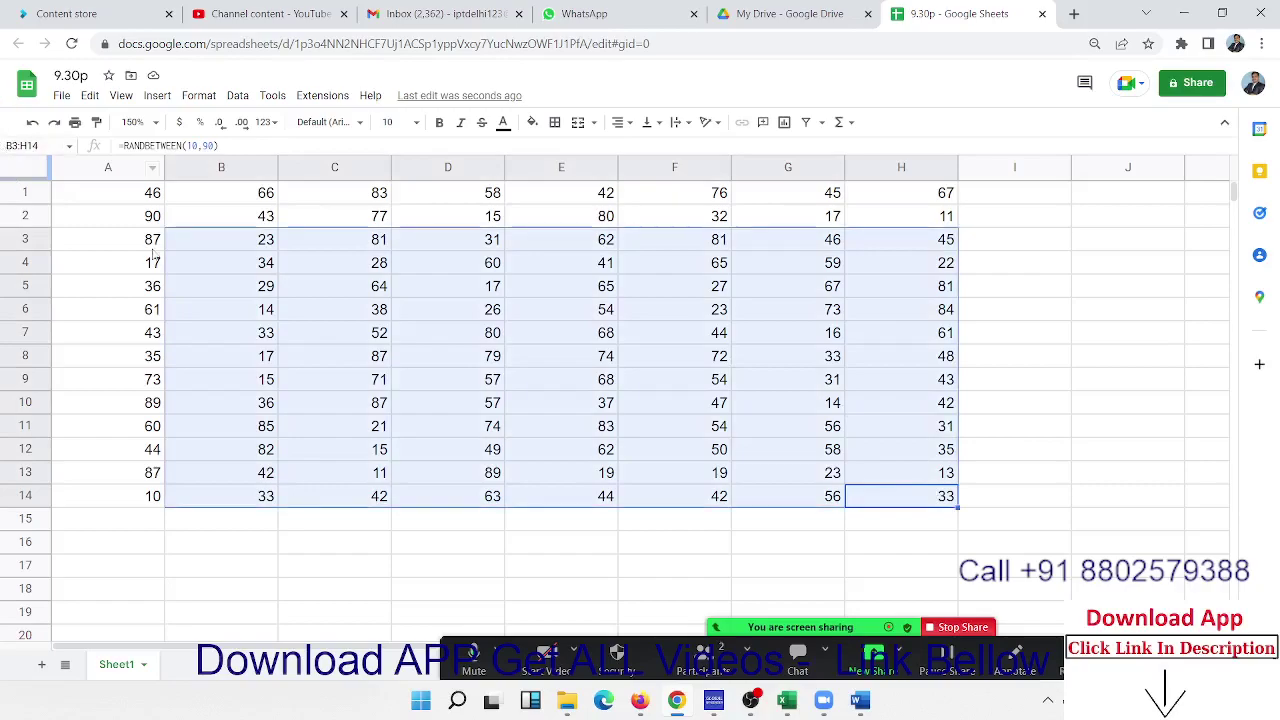
left_click(210, 261)
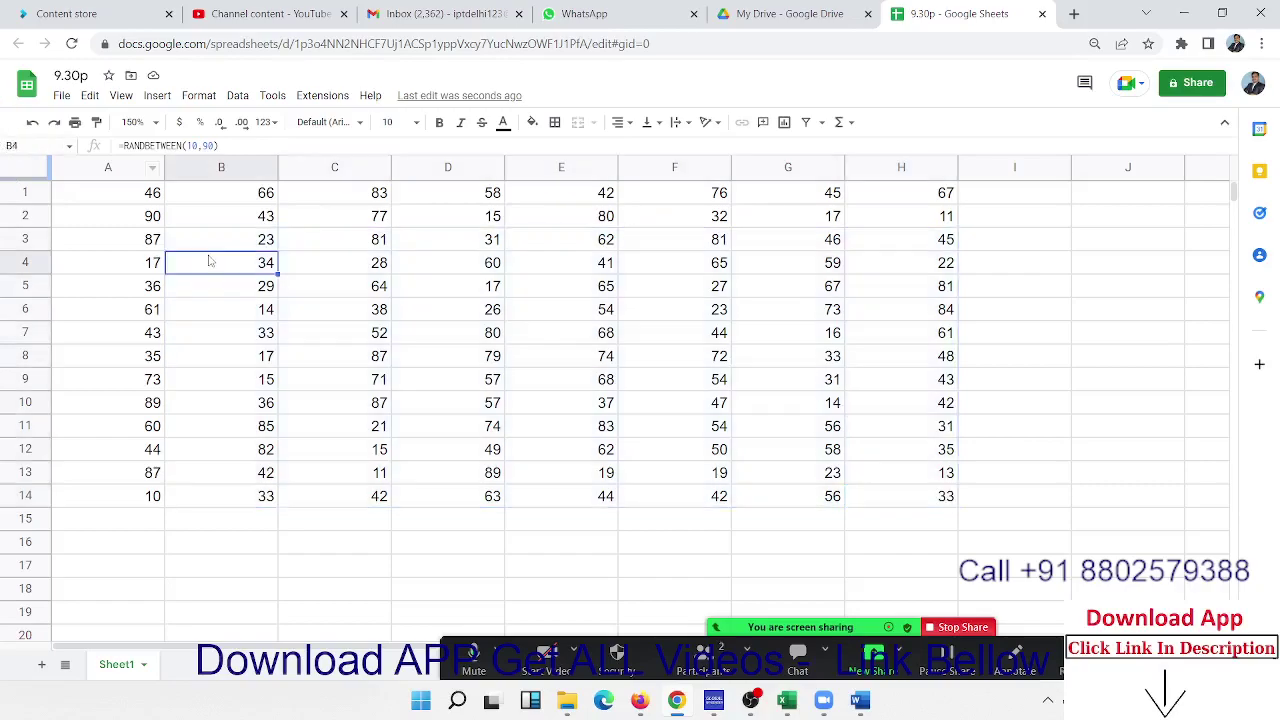
left_click(124, 197)
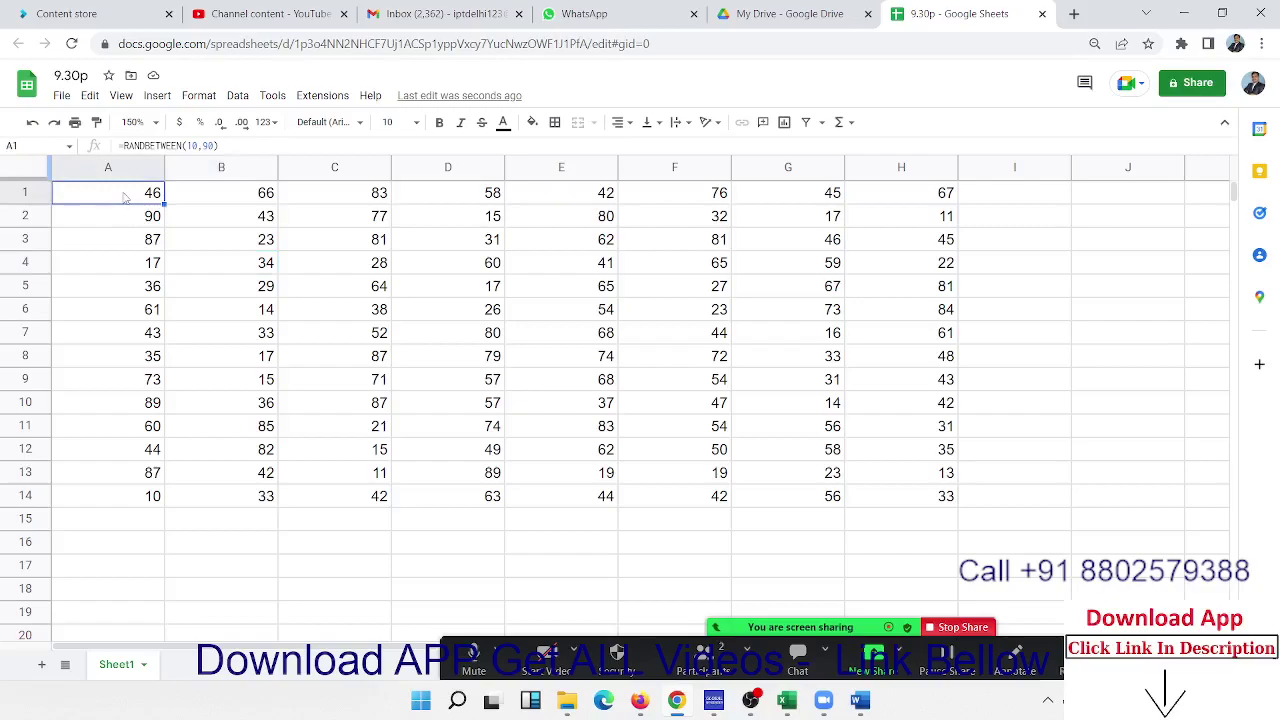
left_click_drag(124, 197, 915, 495)
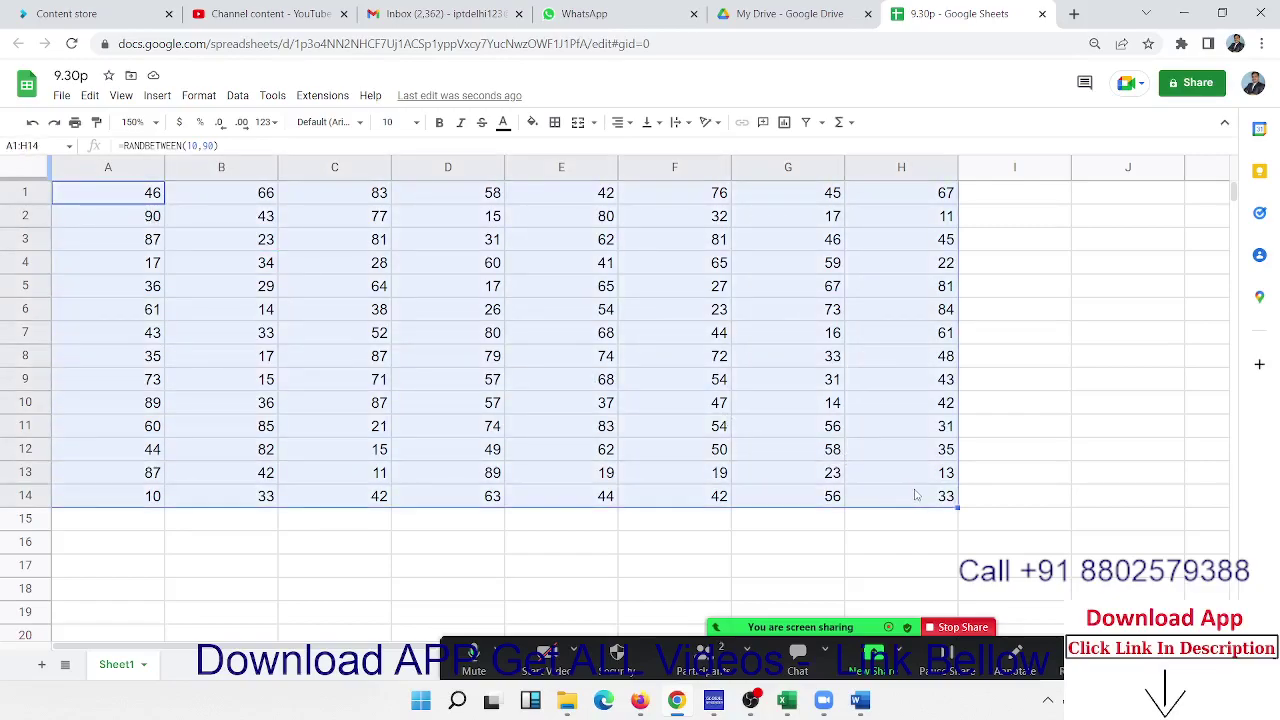
left_click(708, 425)
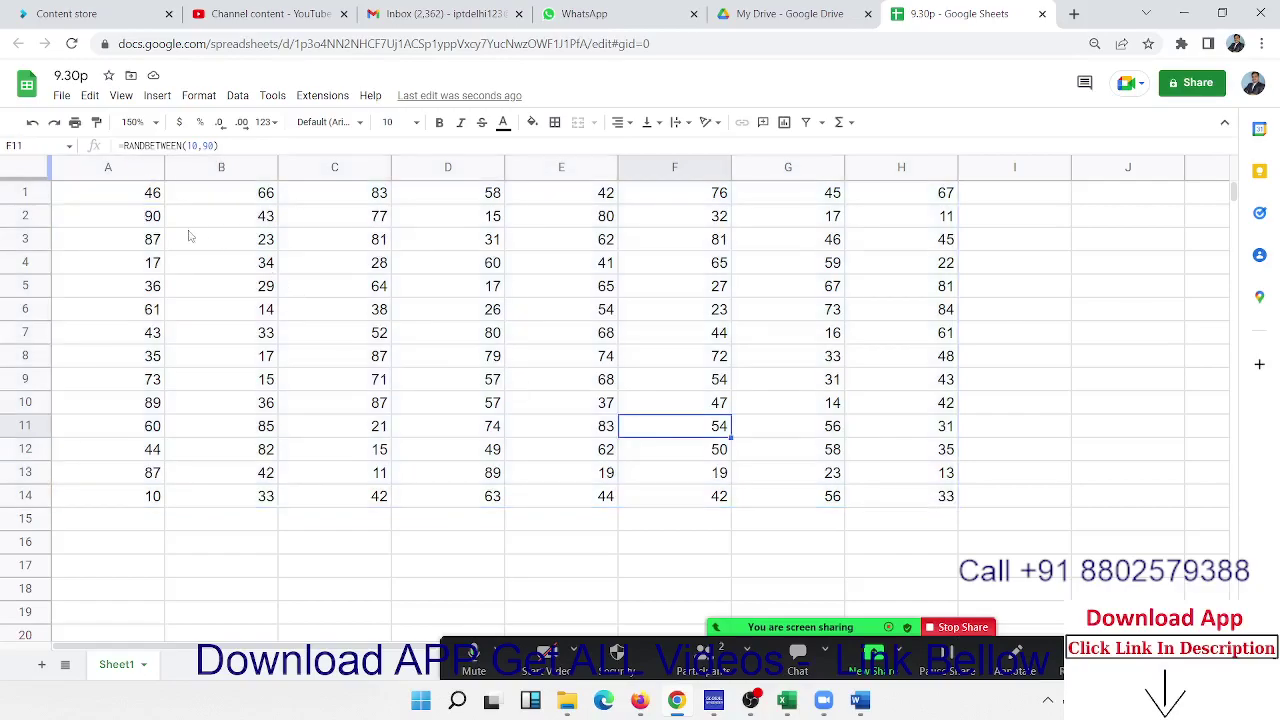
left_click(133, 196)
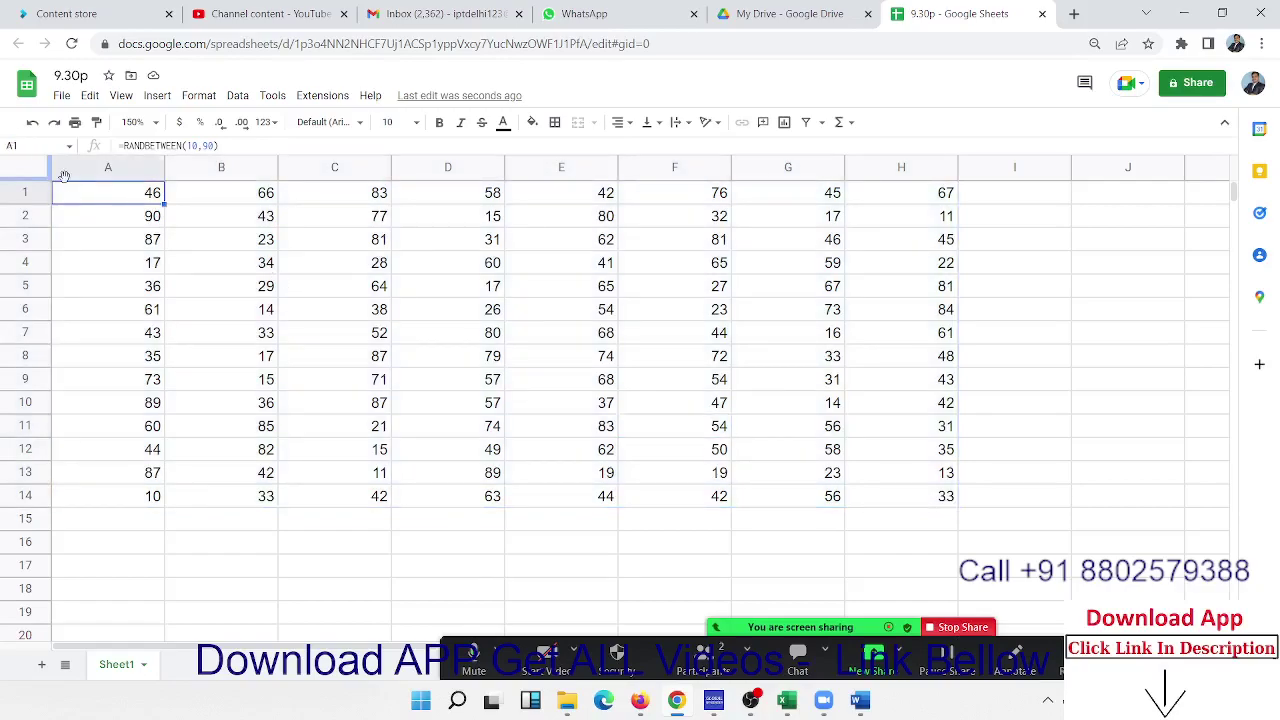
left_click_drag(78, 196, 907, 494)
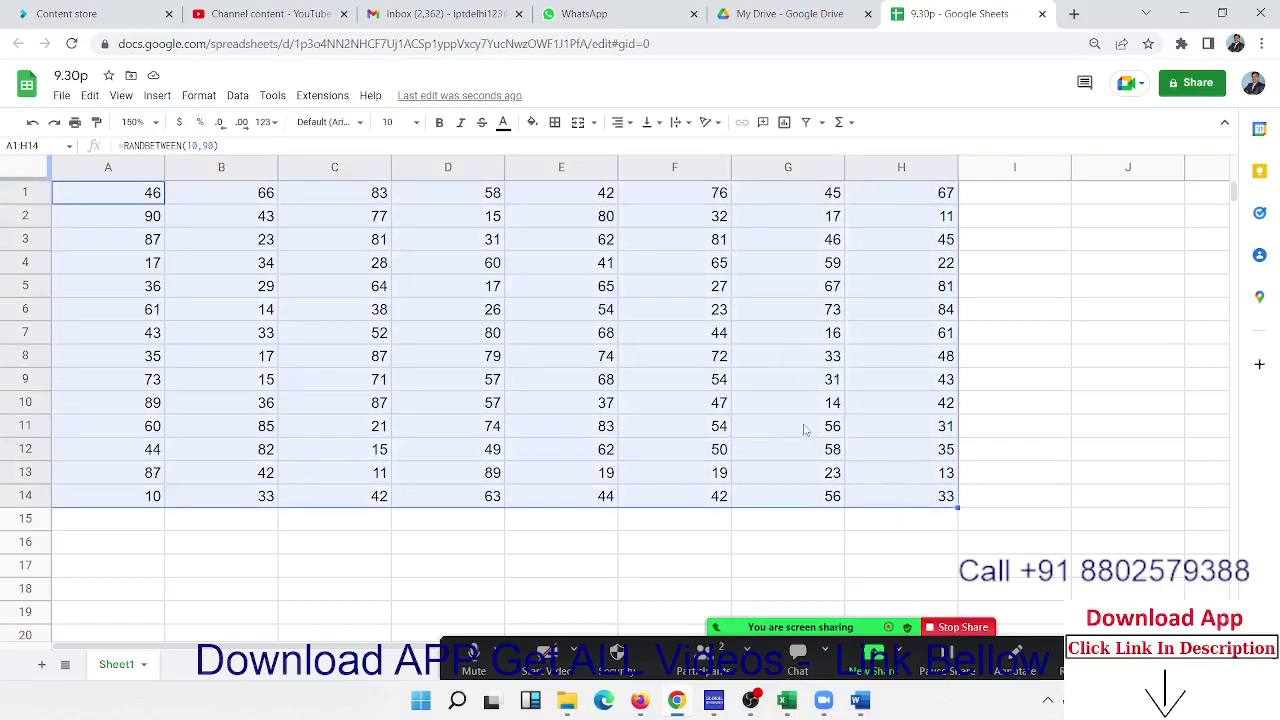
left_click(336, 247)
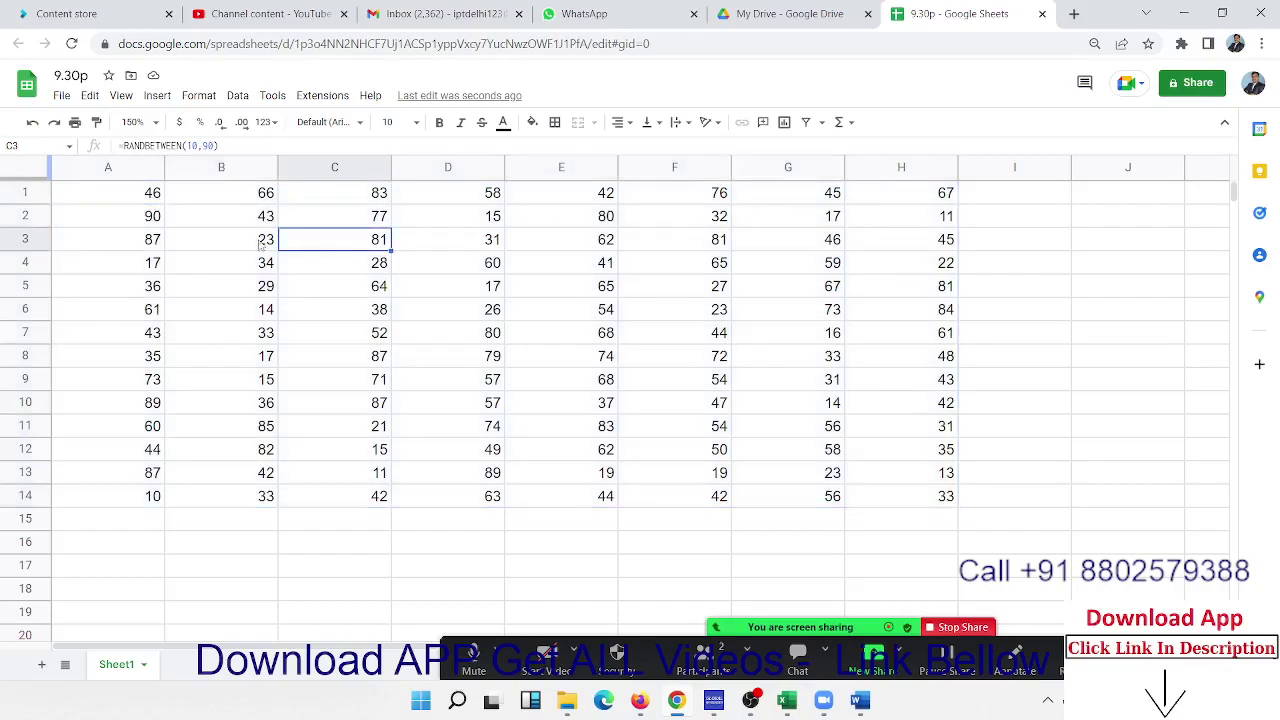
left_click(105, 192)
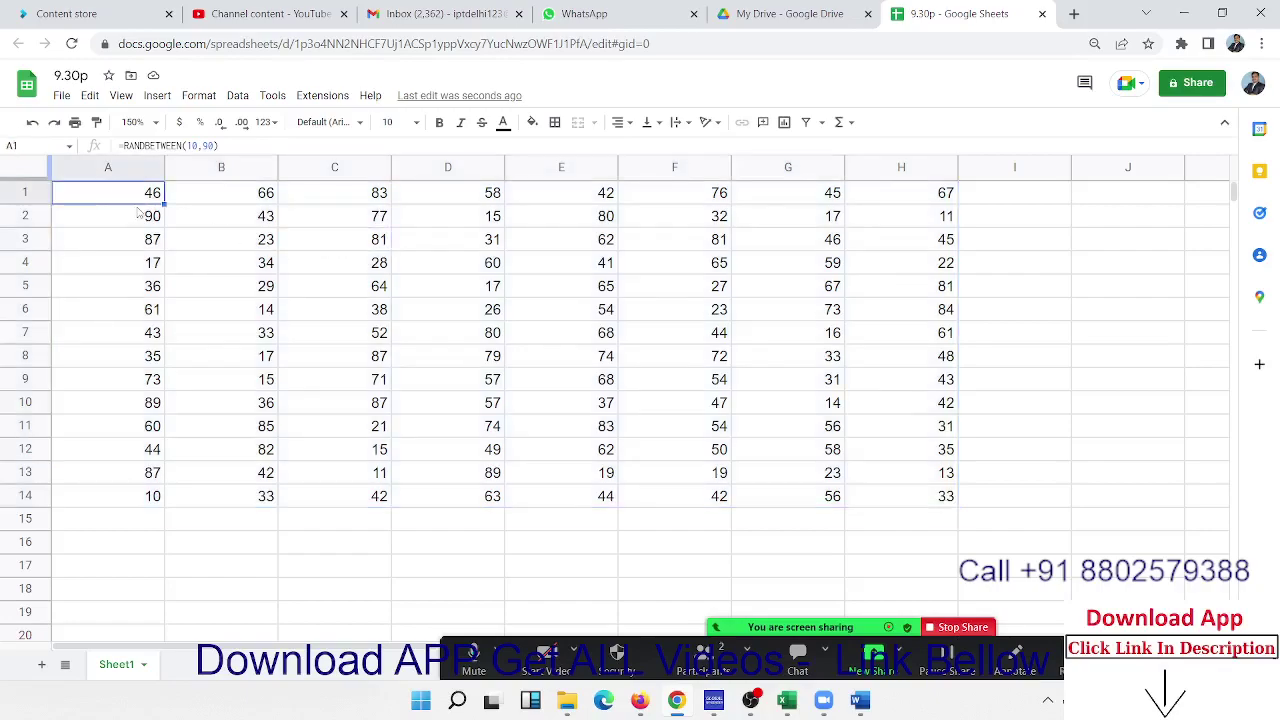
left_click(948, 507, "shift")
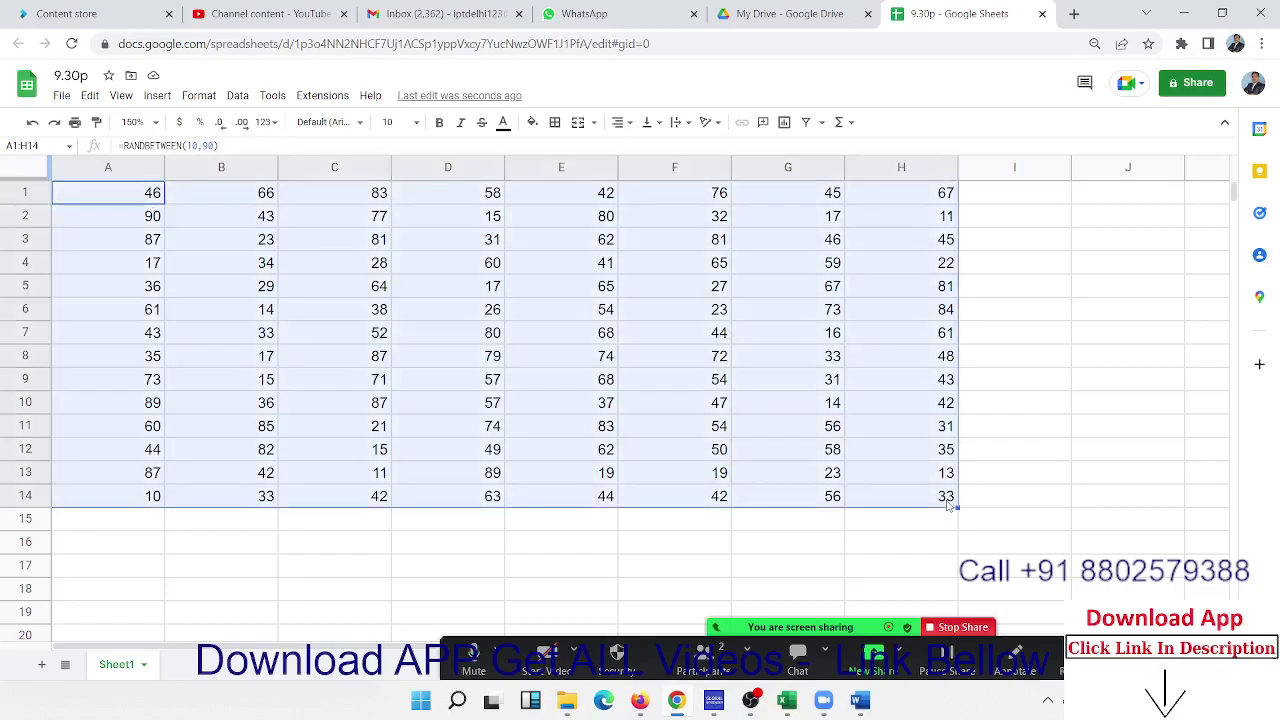
left_click(948, 505)
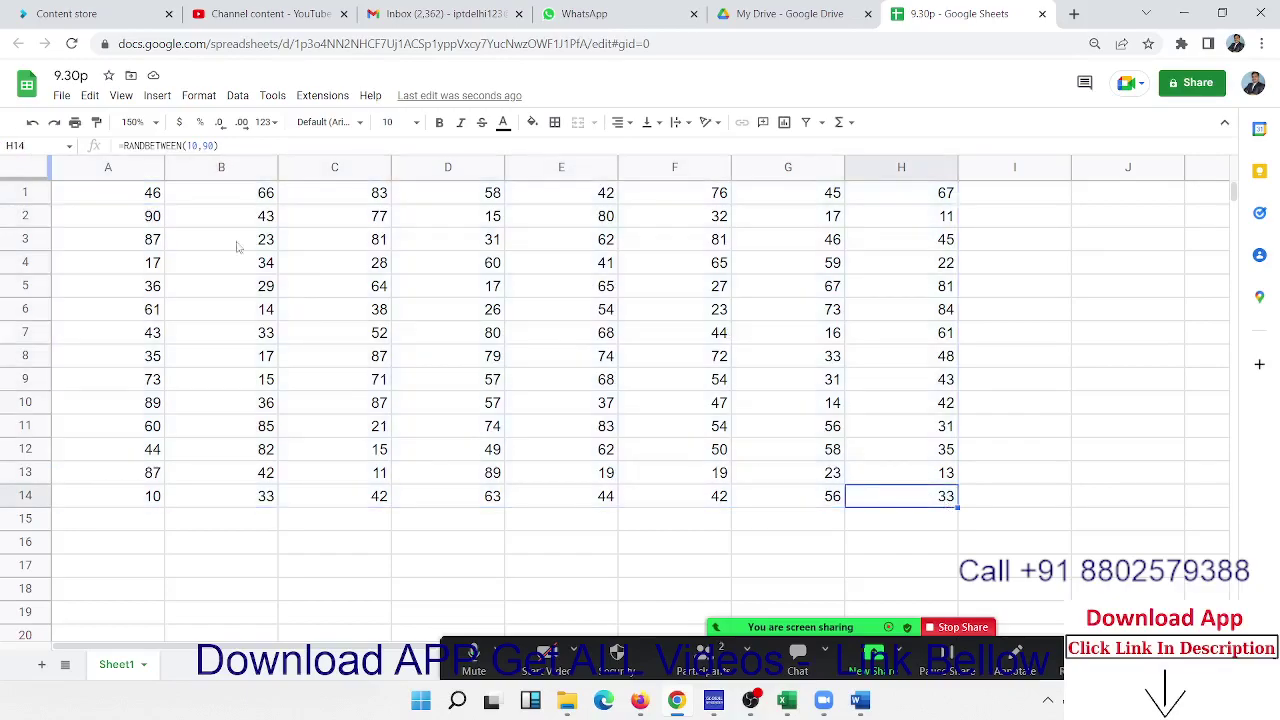
left_click(101, 200, "shift")
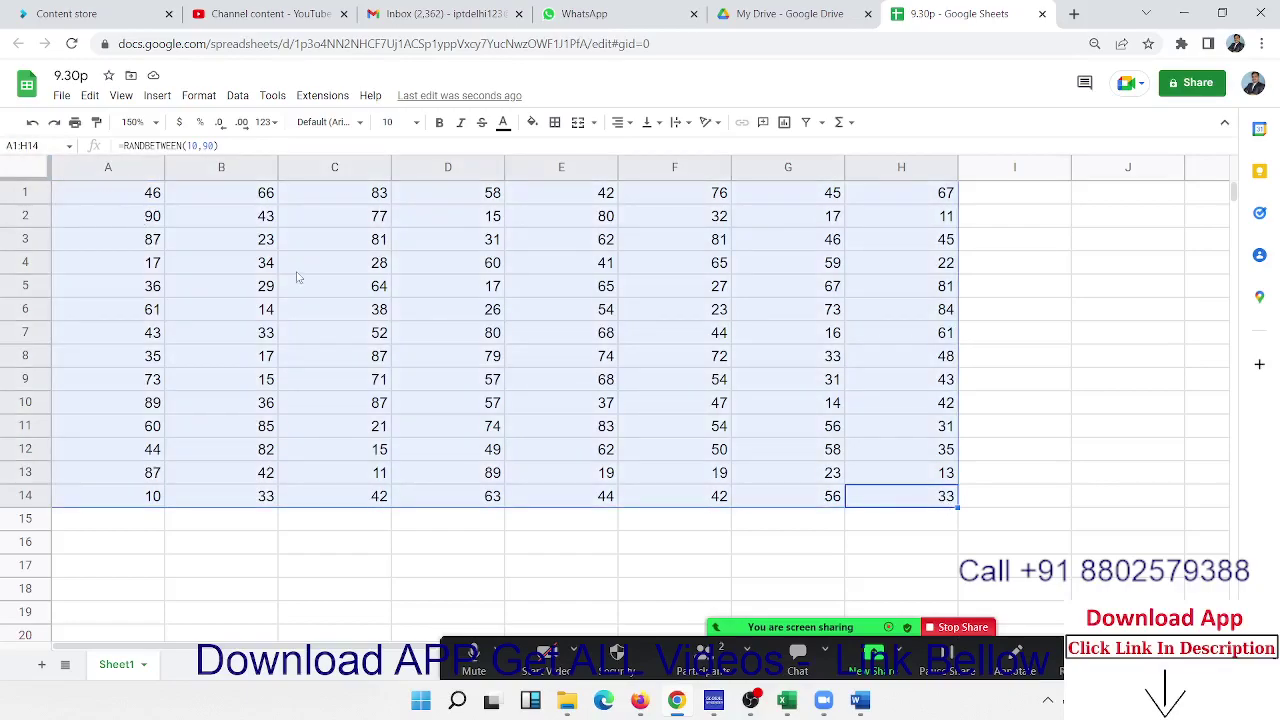
left_click_drag(296, 268, 240, 262)
left_click(1101, 201)
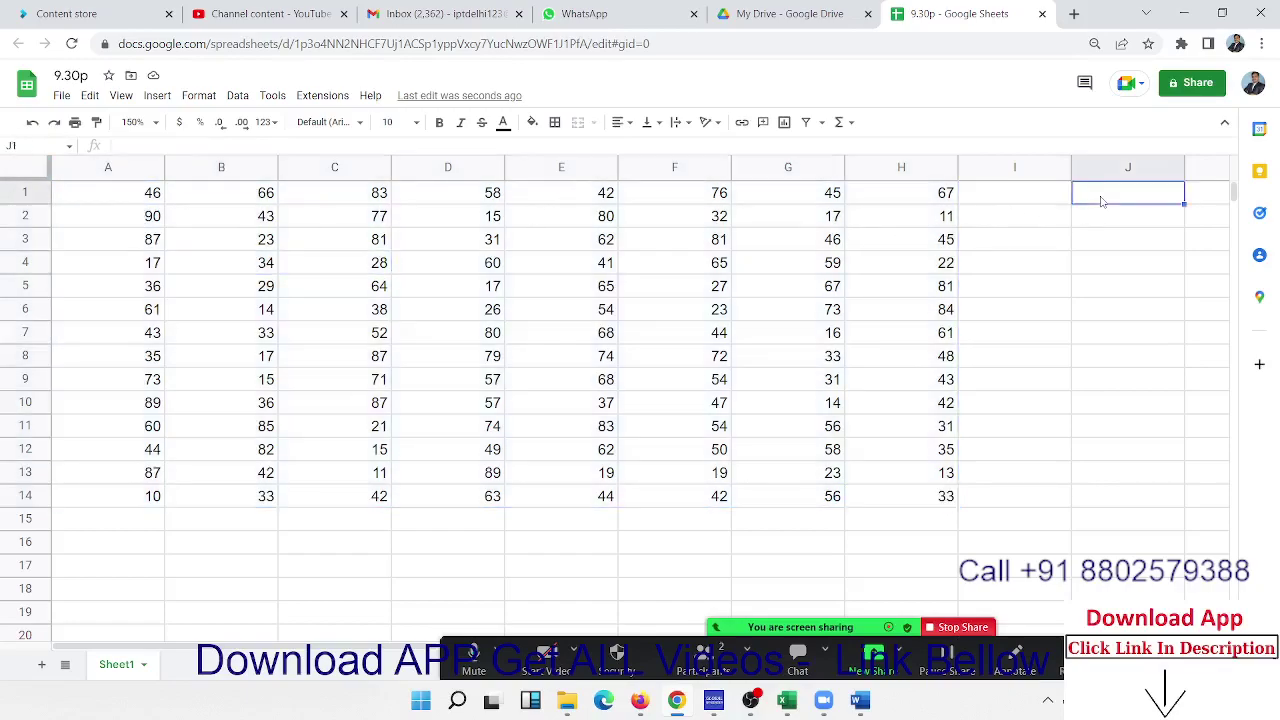
left_click(1115, 359)
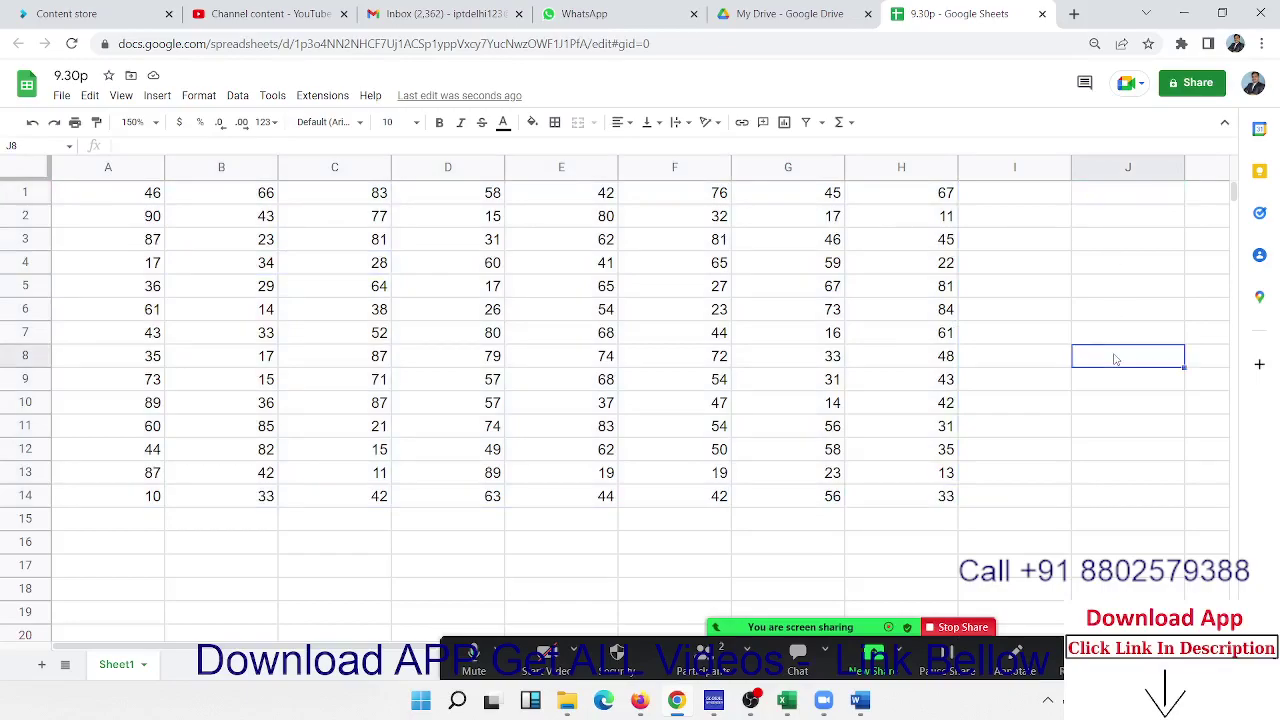
left_click(1114, 206)
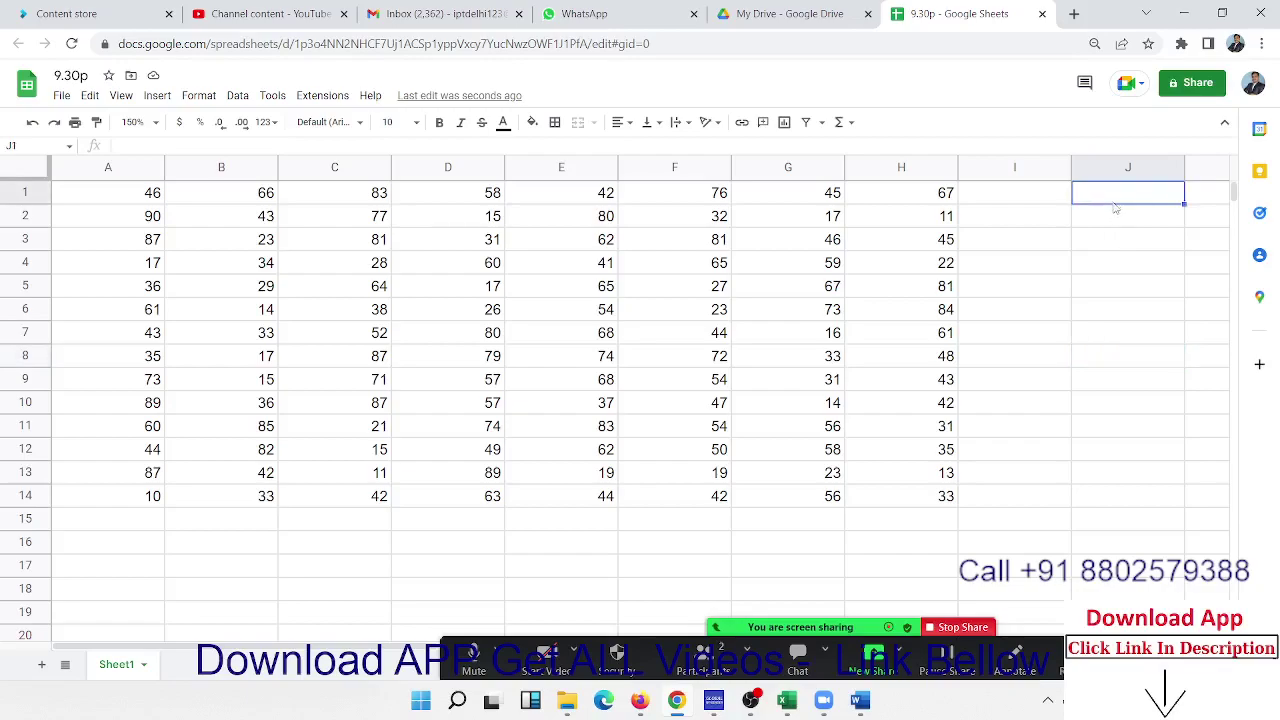
left_click(1129, 336)
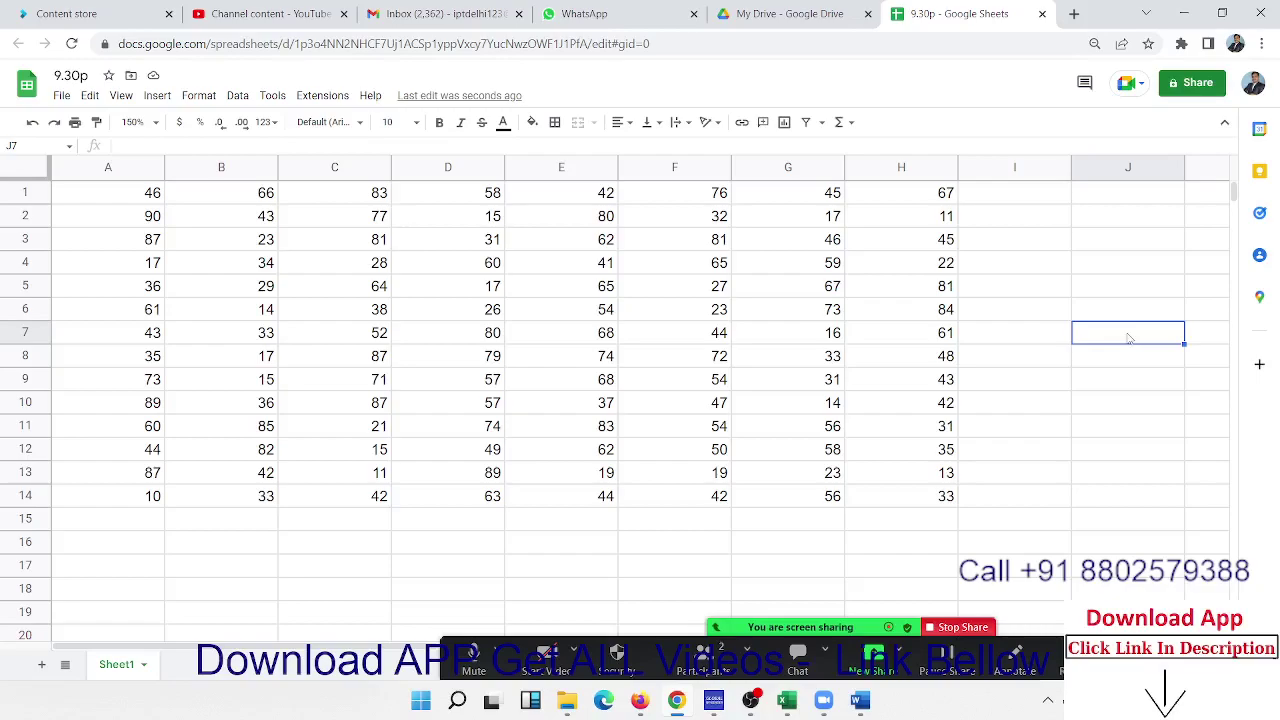
left_click(1107, 200)
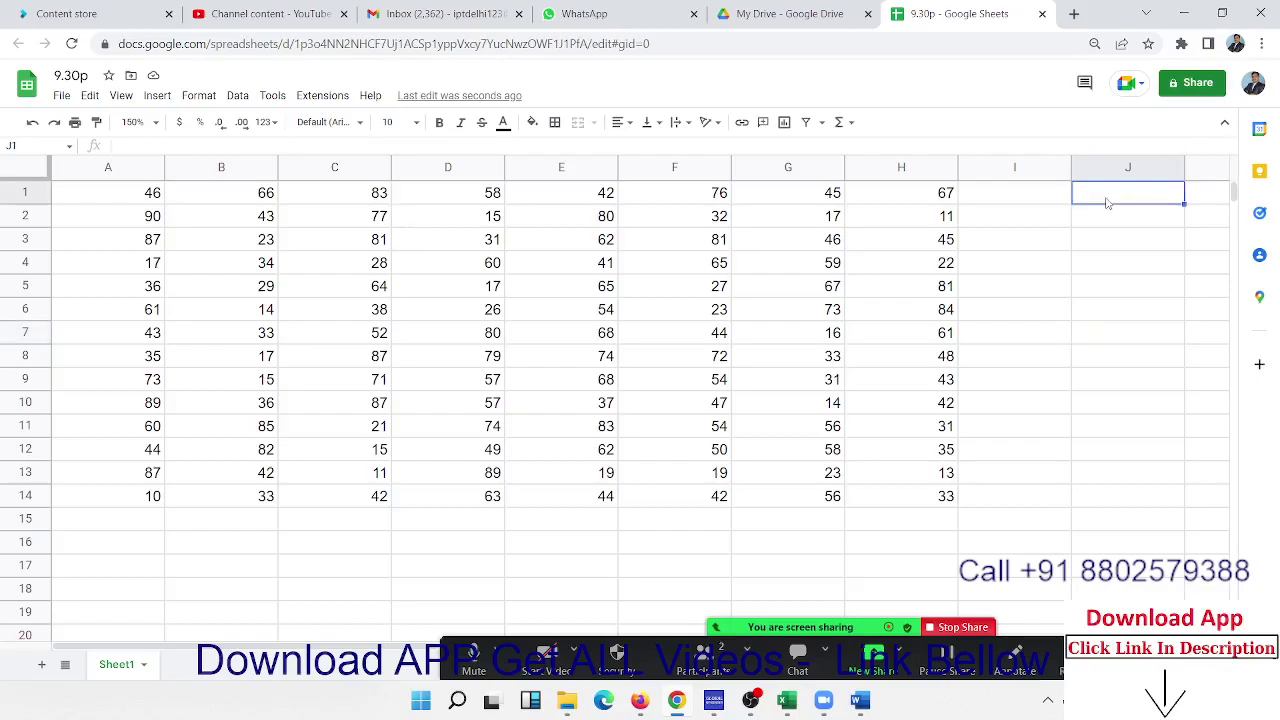
left_click(1116, 389)
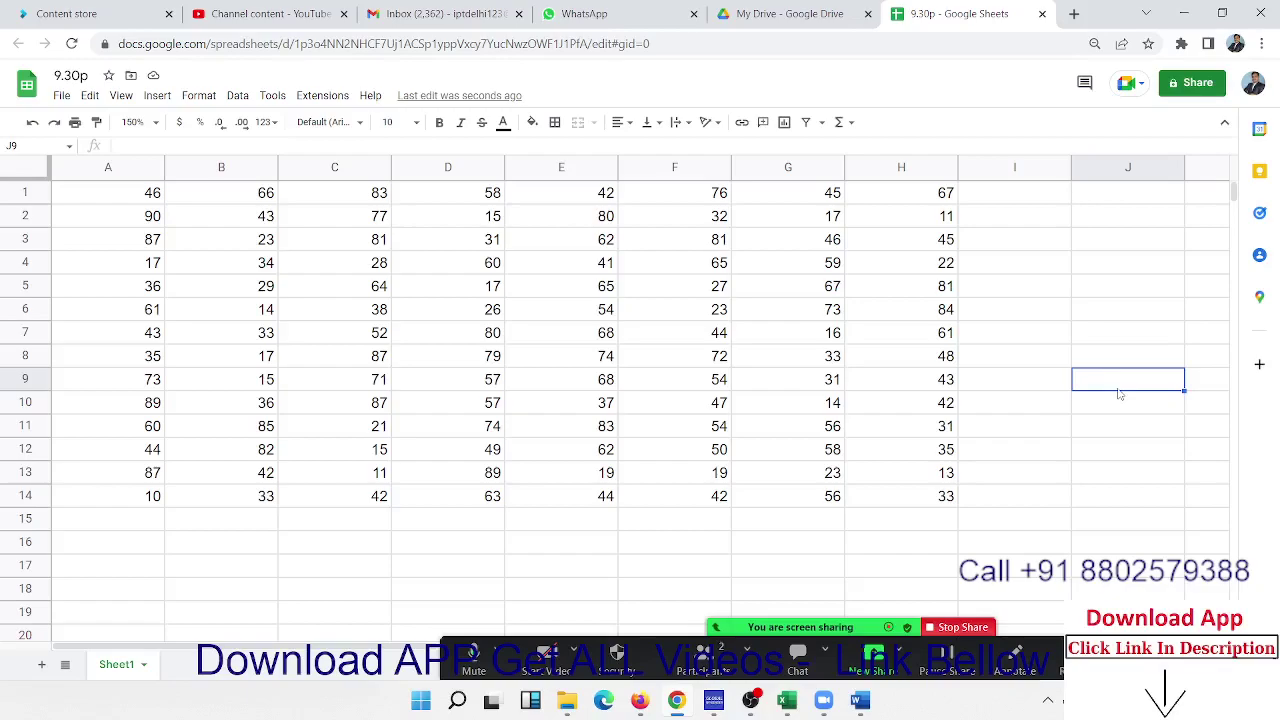
left_click(1112, 200)
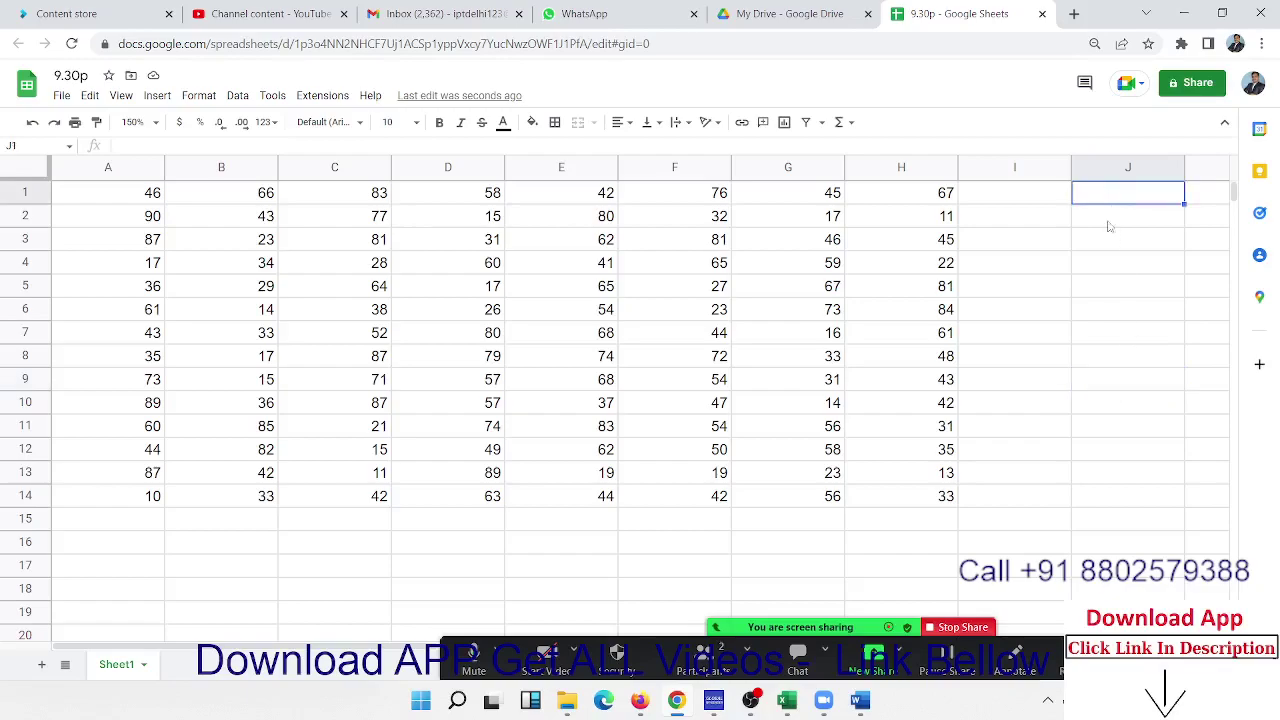
left_click(1117, 410, "shift")
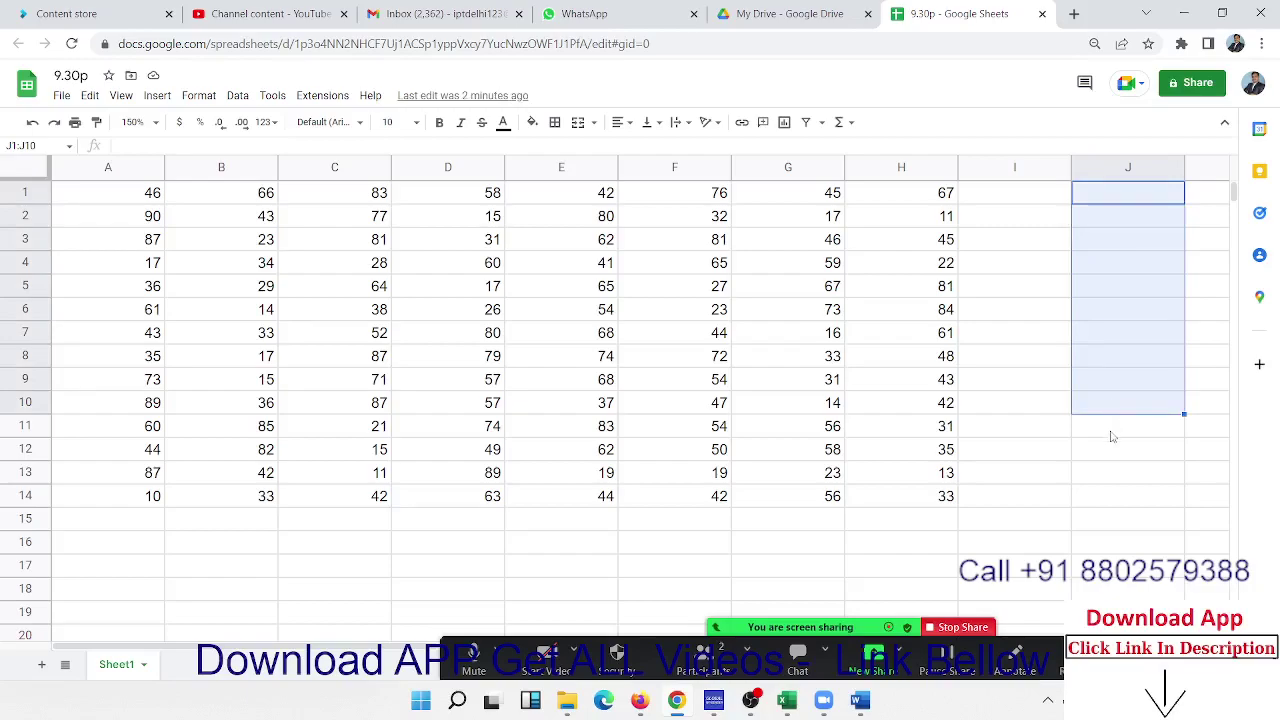
- Click-select cells J11, H14, A1, D6 and B3, plus the whole A1:H14 range
left_click(1096, 436)
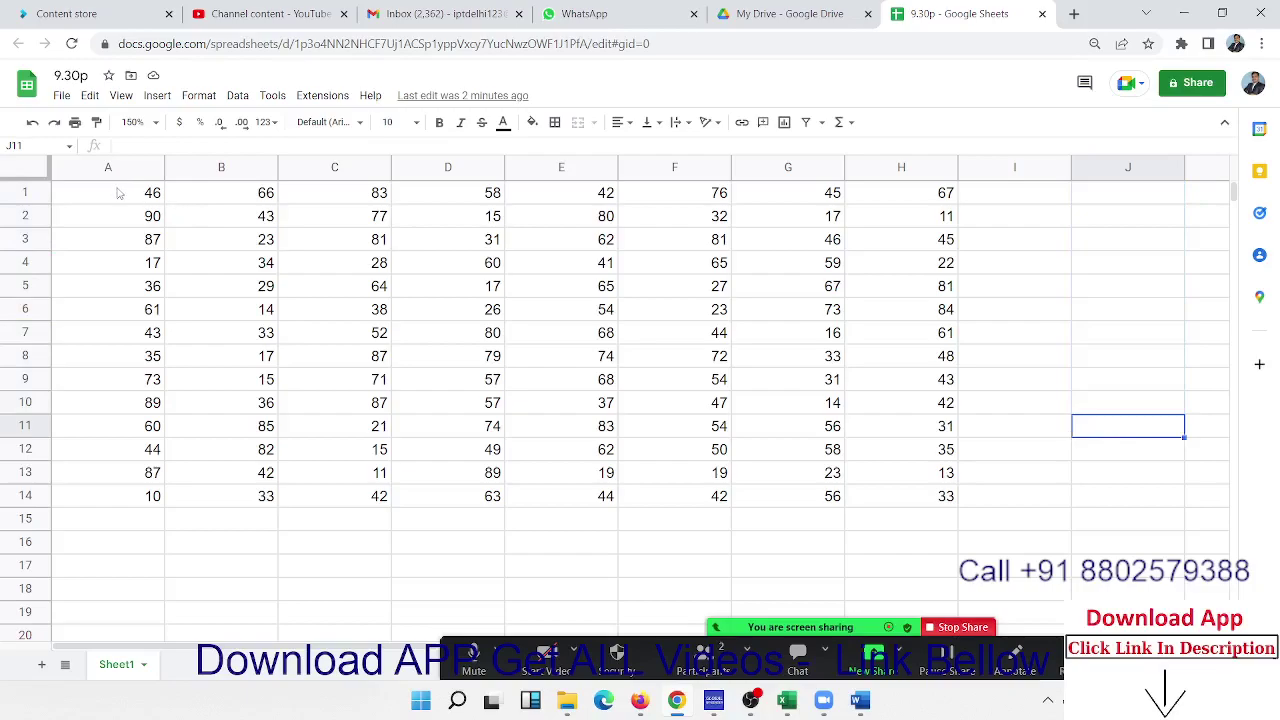
left_click(921, 505)
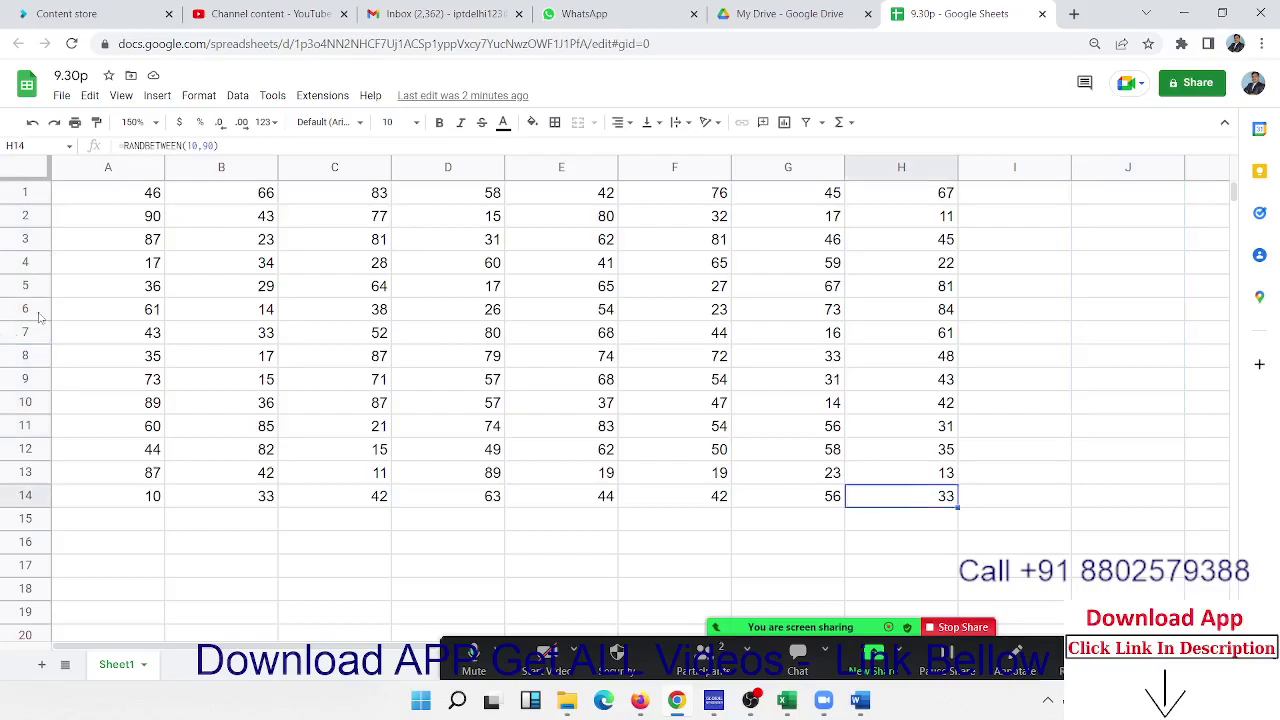
left_click(98, 198, "shift")
left_click(100, 197)
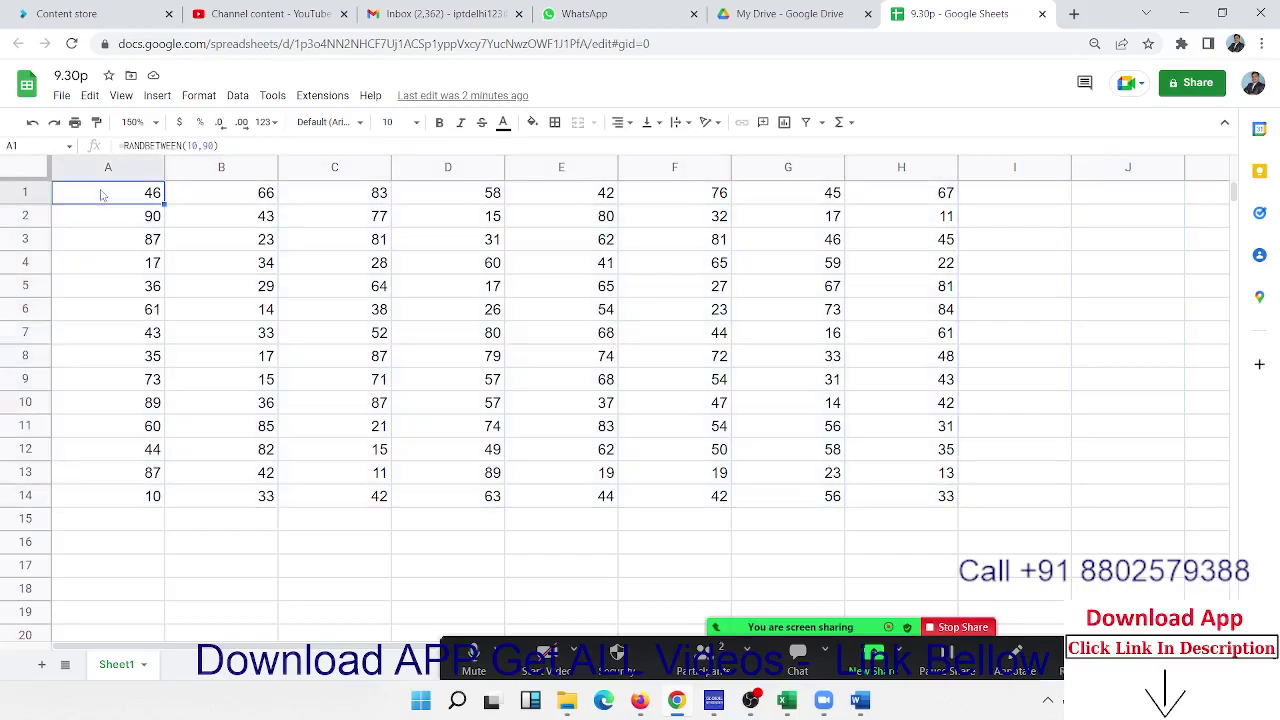
left_click(930, 506, "shift")
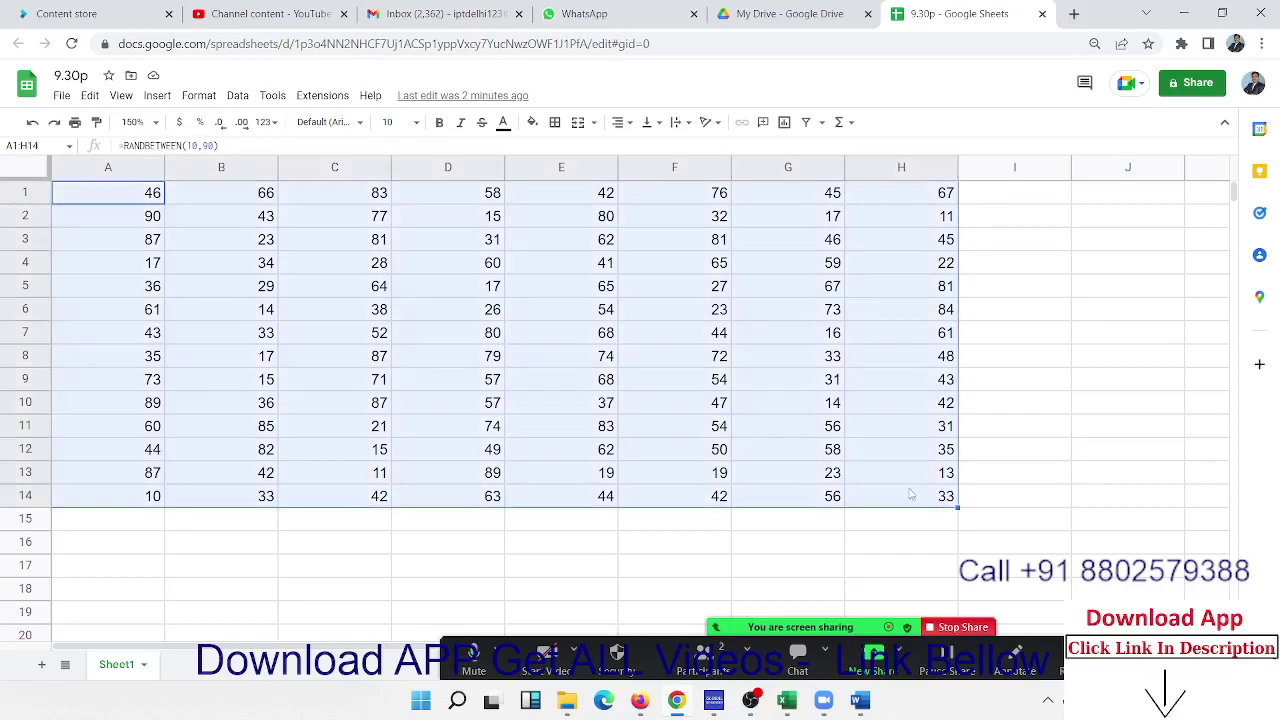
left_click(472, 309)
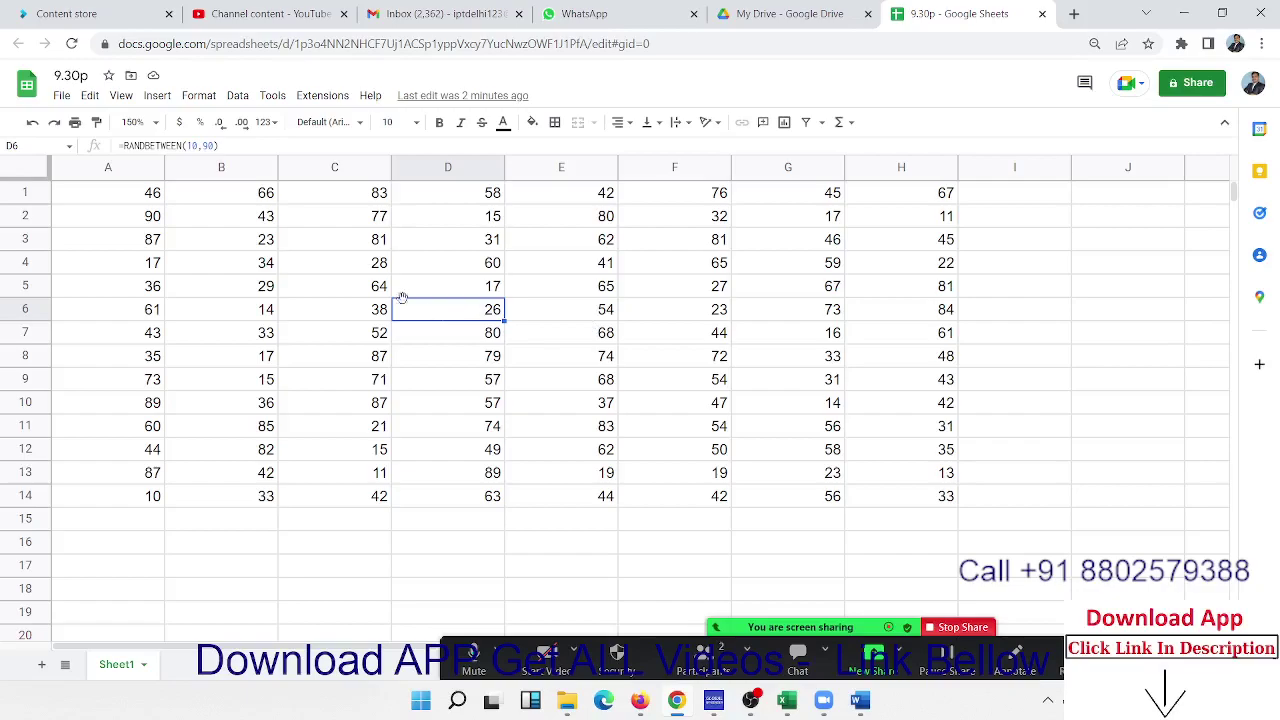
left_click(250, 249)
- Use Ctrl+A to select the data range A1:H14, then the whole sheet, then select column E
key("ctrl+a")
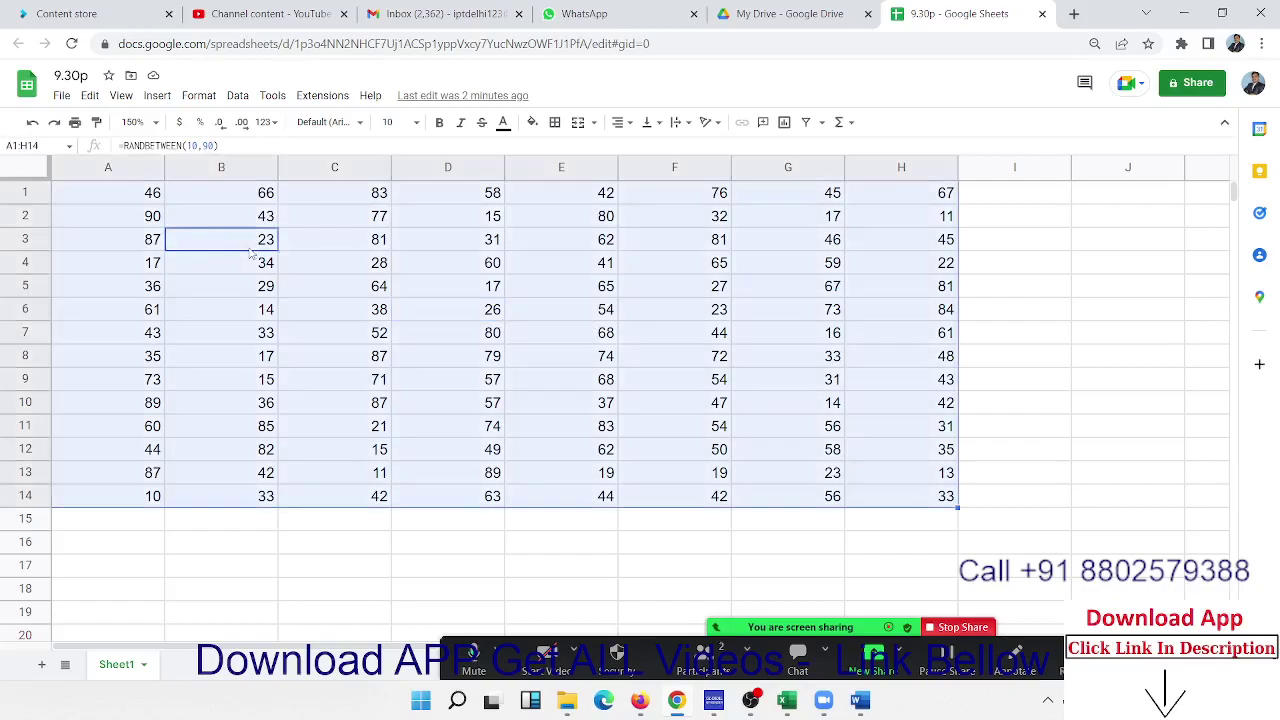
left_click(357, 268)
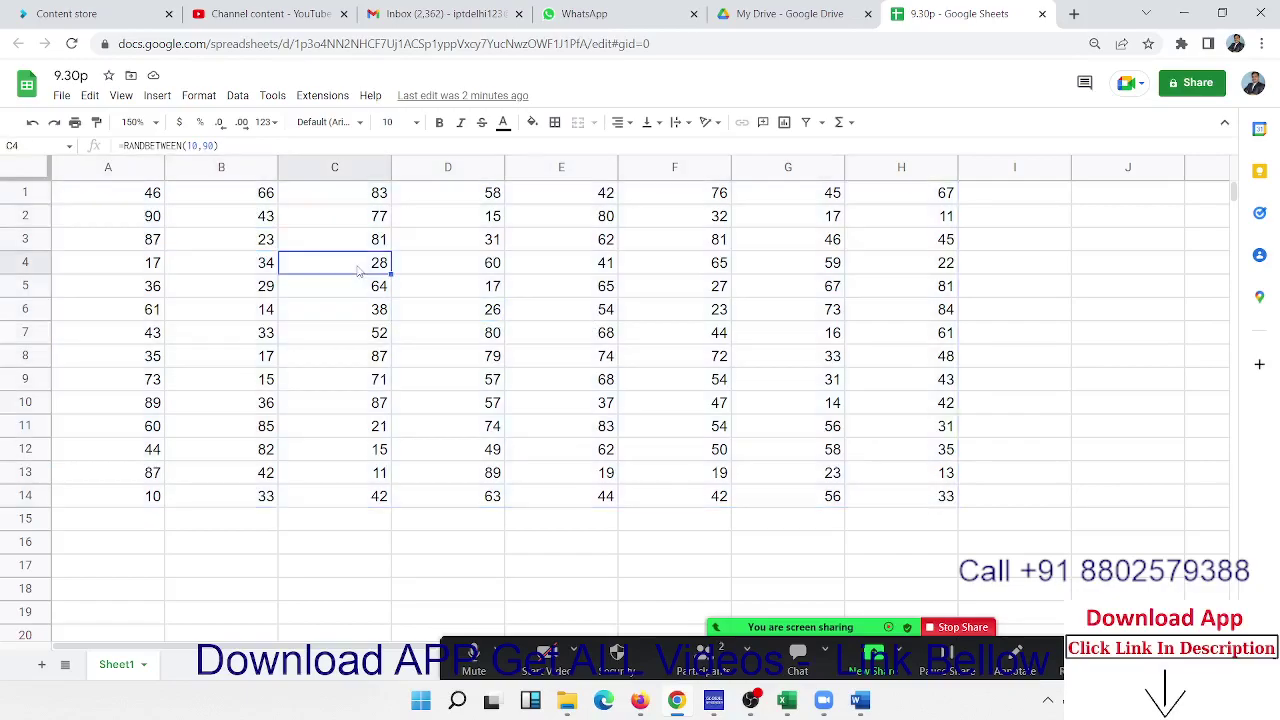
key("ctrl+a")
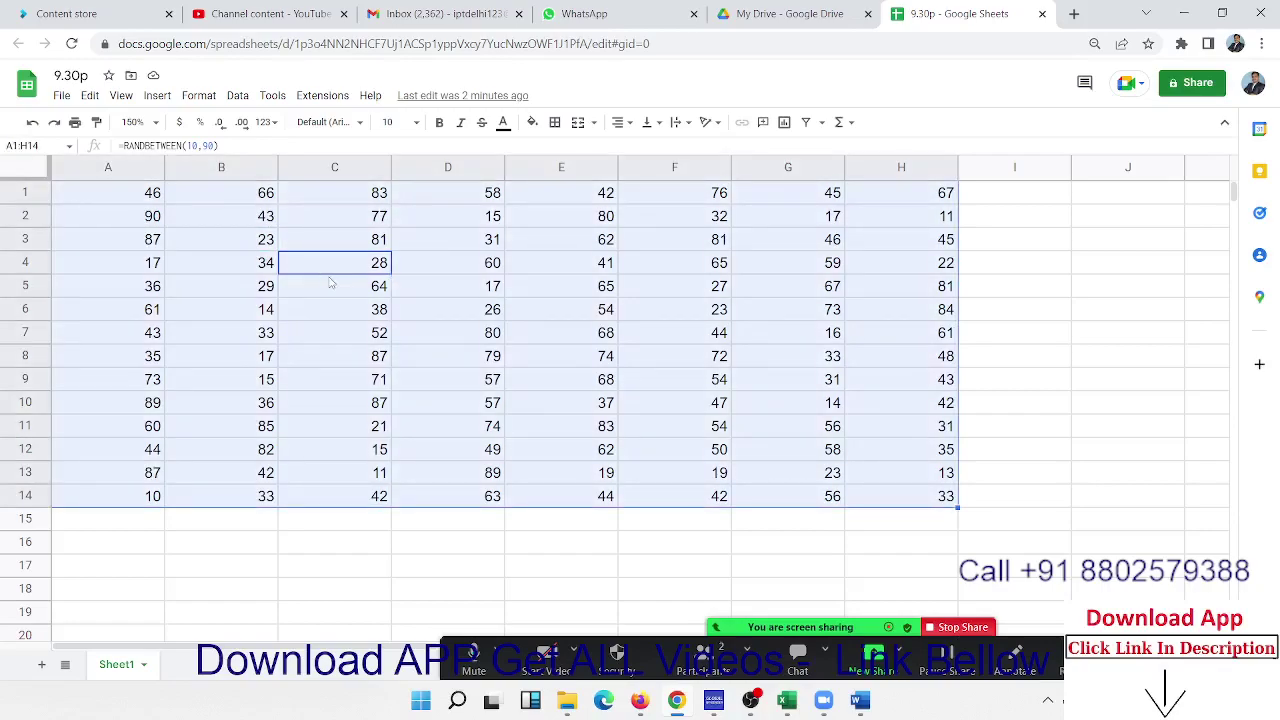
key("ctrl+a")
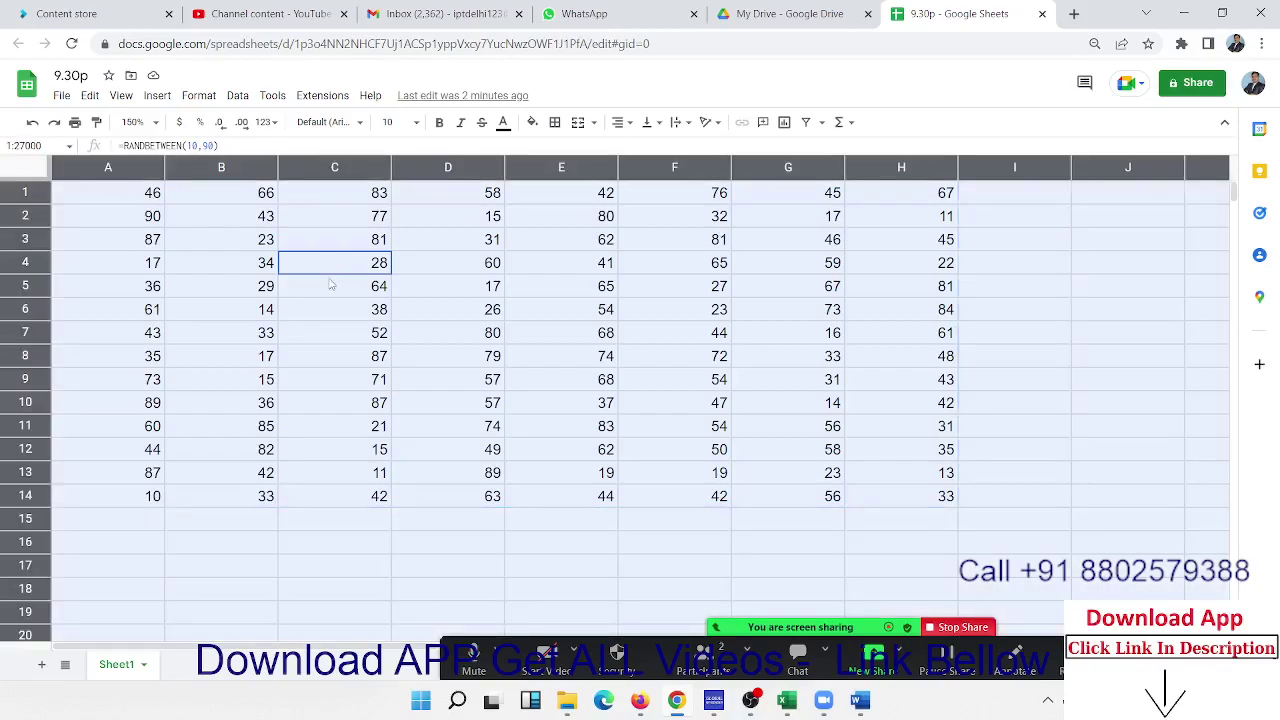
left_click(262, 277)
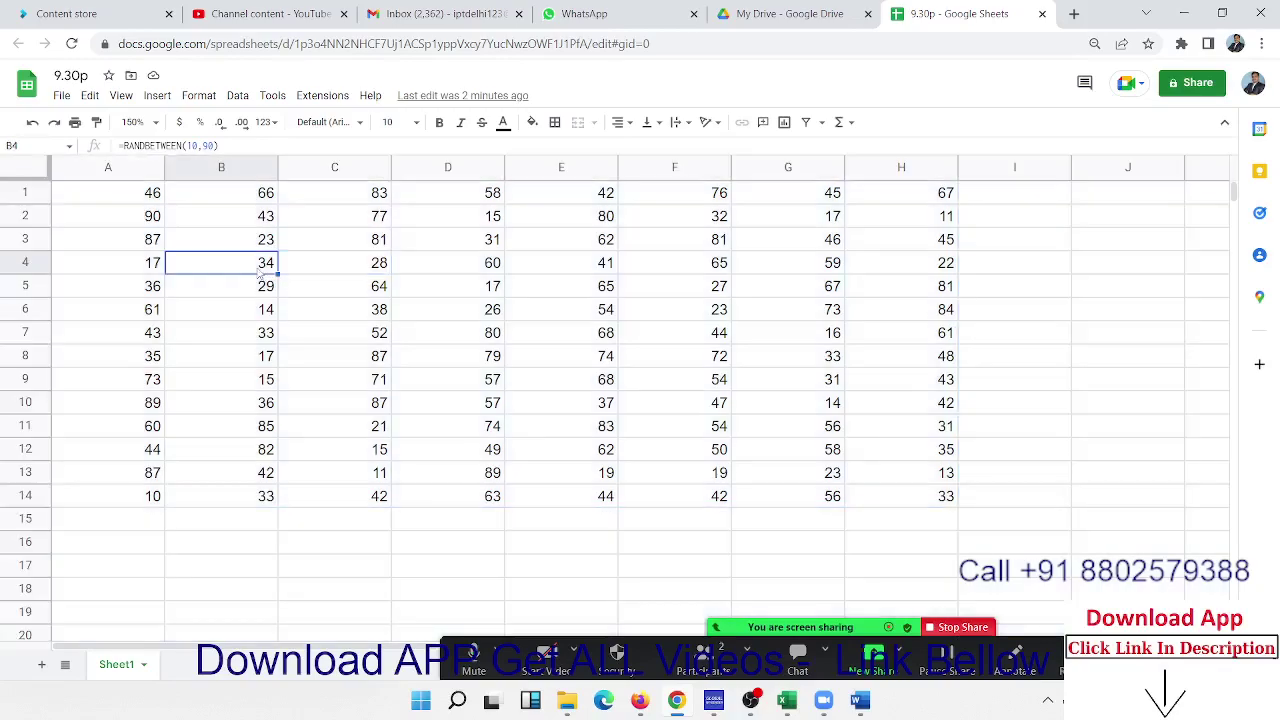
key("ctrl+a")
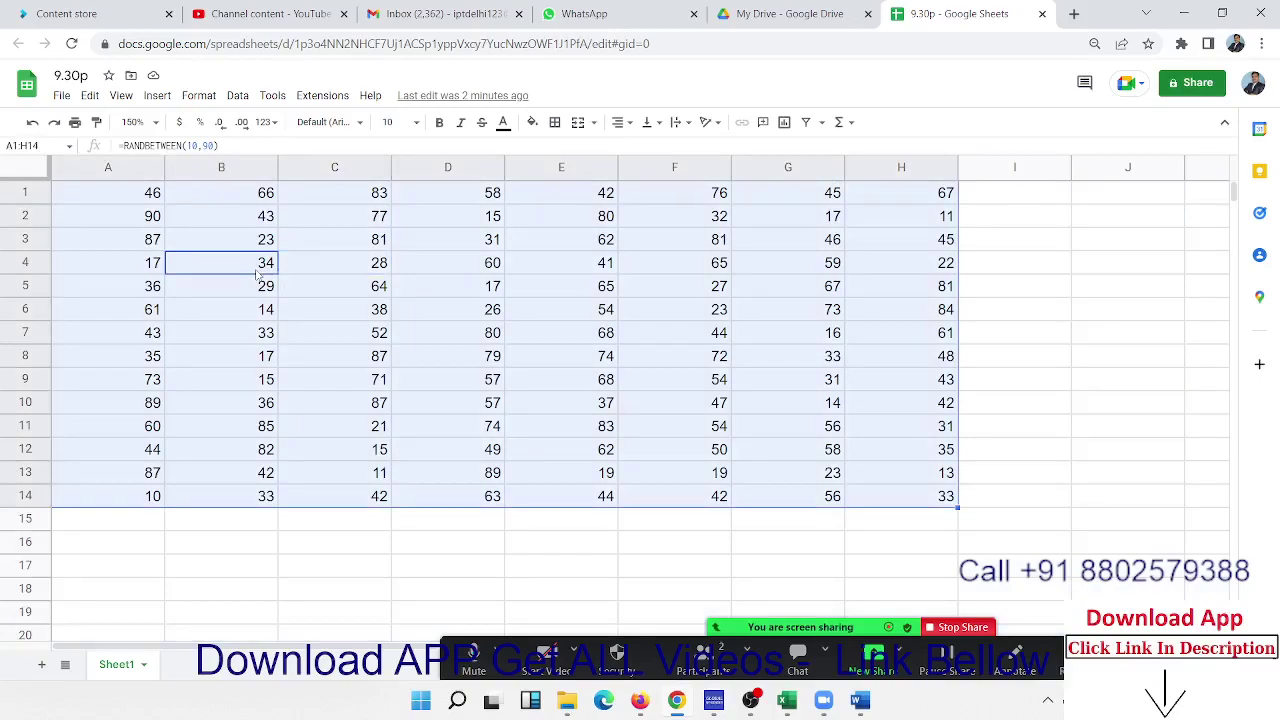
key("ctrl+a")
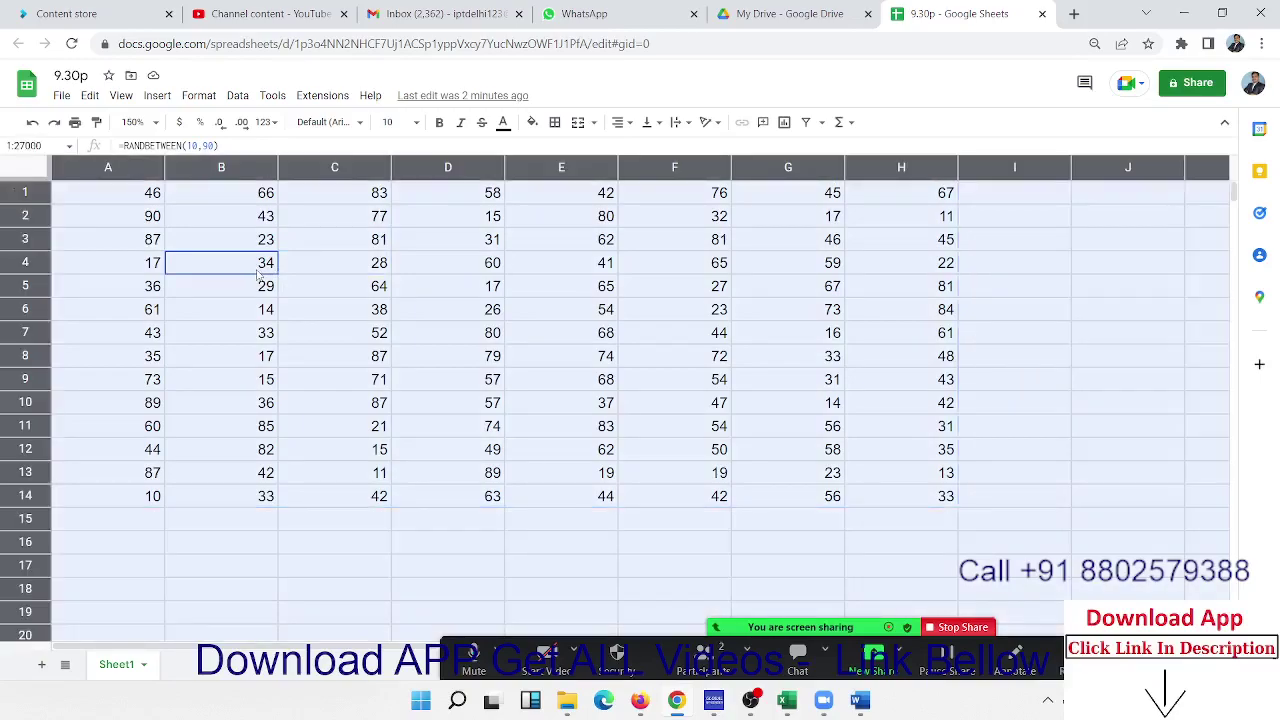
left_click(262, 280)
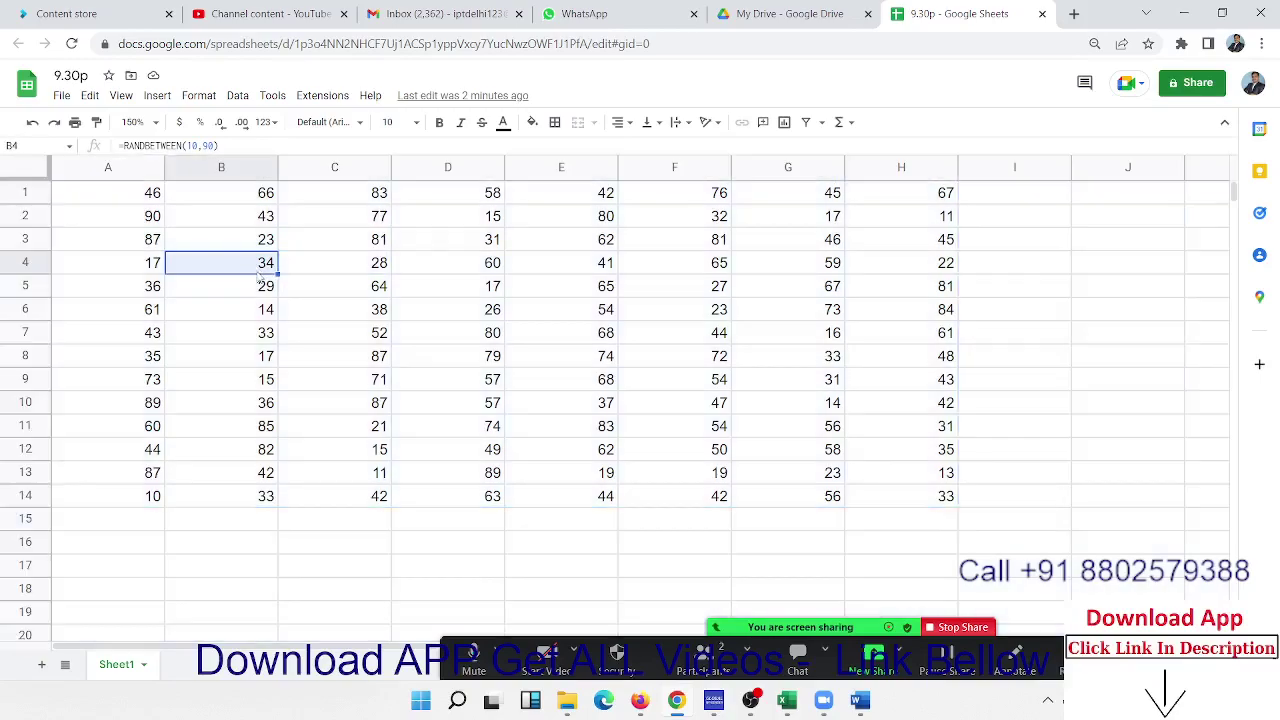
left_click(138, 195)
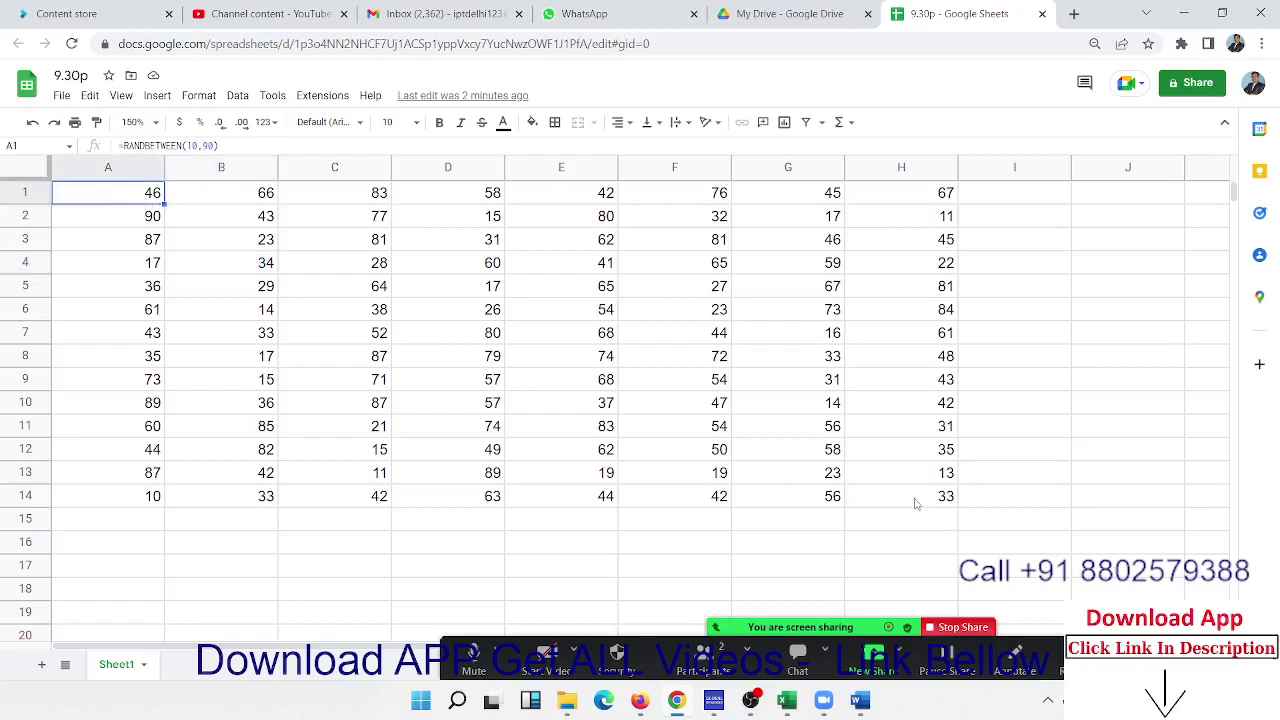
key("ctrl+a")
left_click(548, 338)
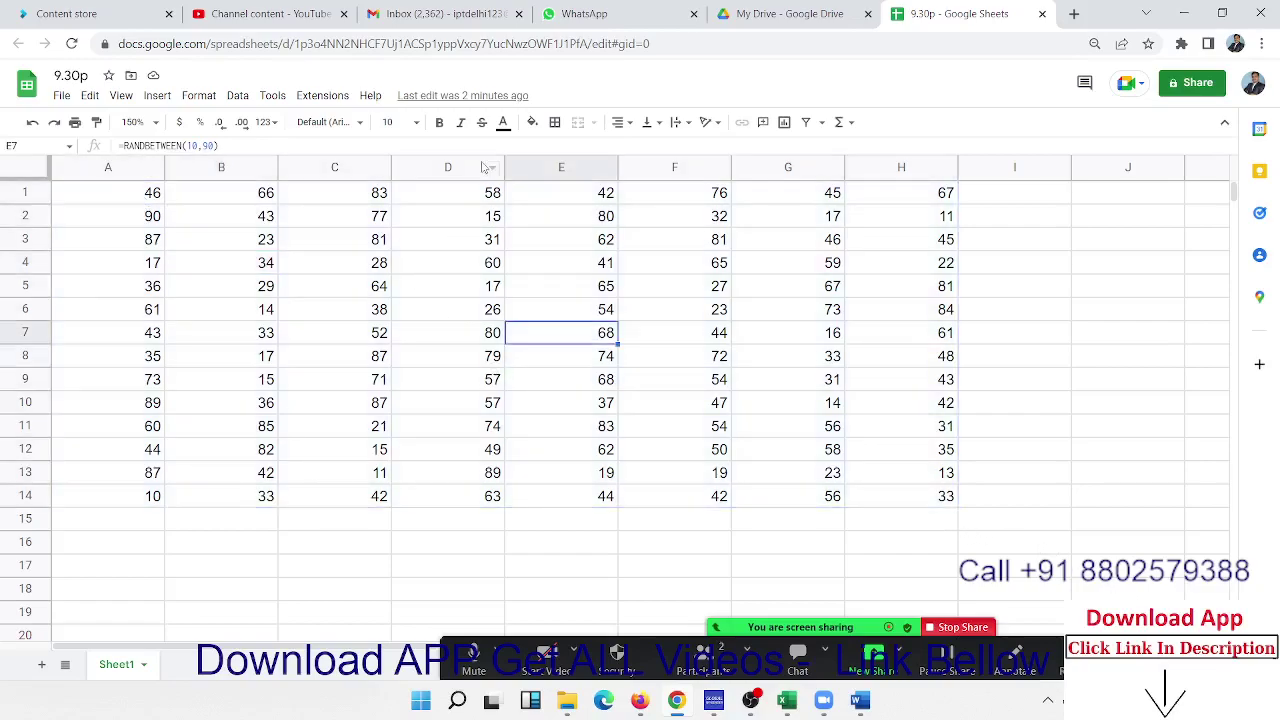
mouse_move(561, 167)
left_click(525, 176)
- Insert an empty column to the left of column E in the number table
right_click(522, 172)
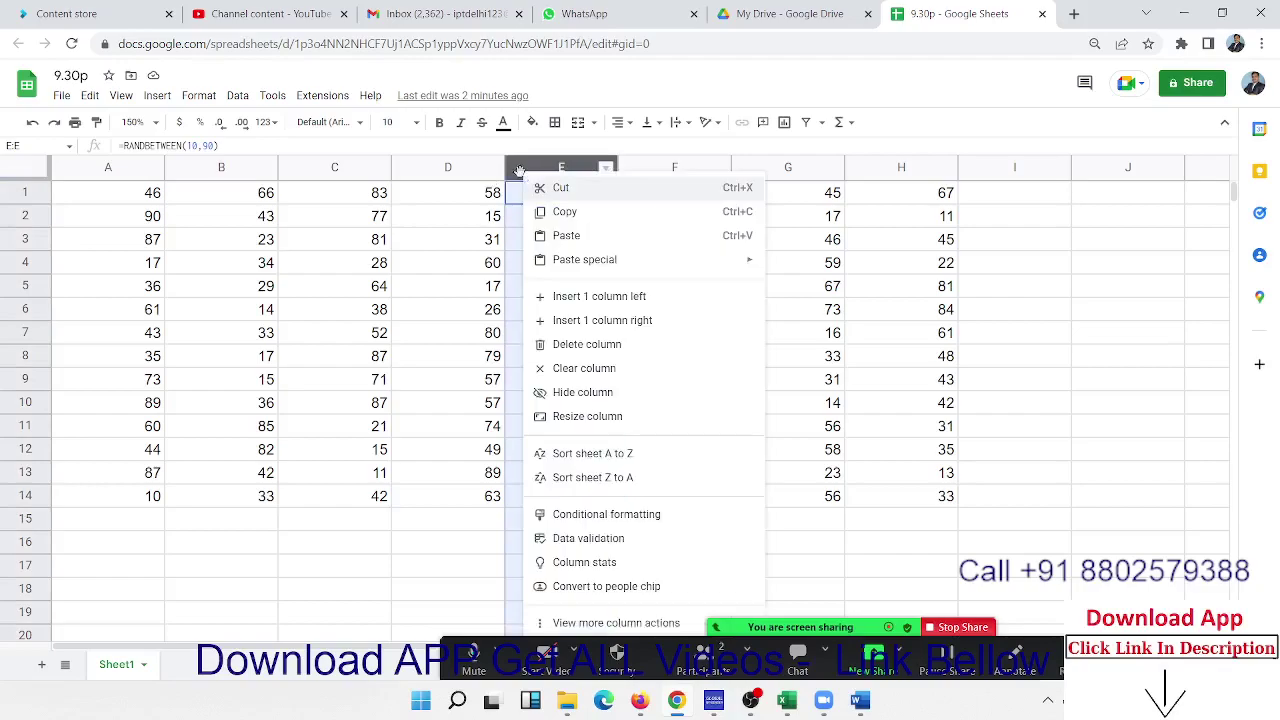
left_click(585, 297)
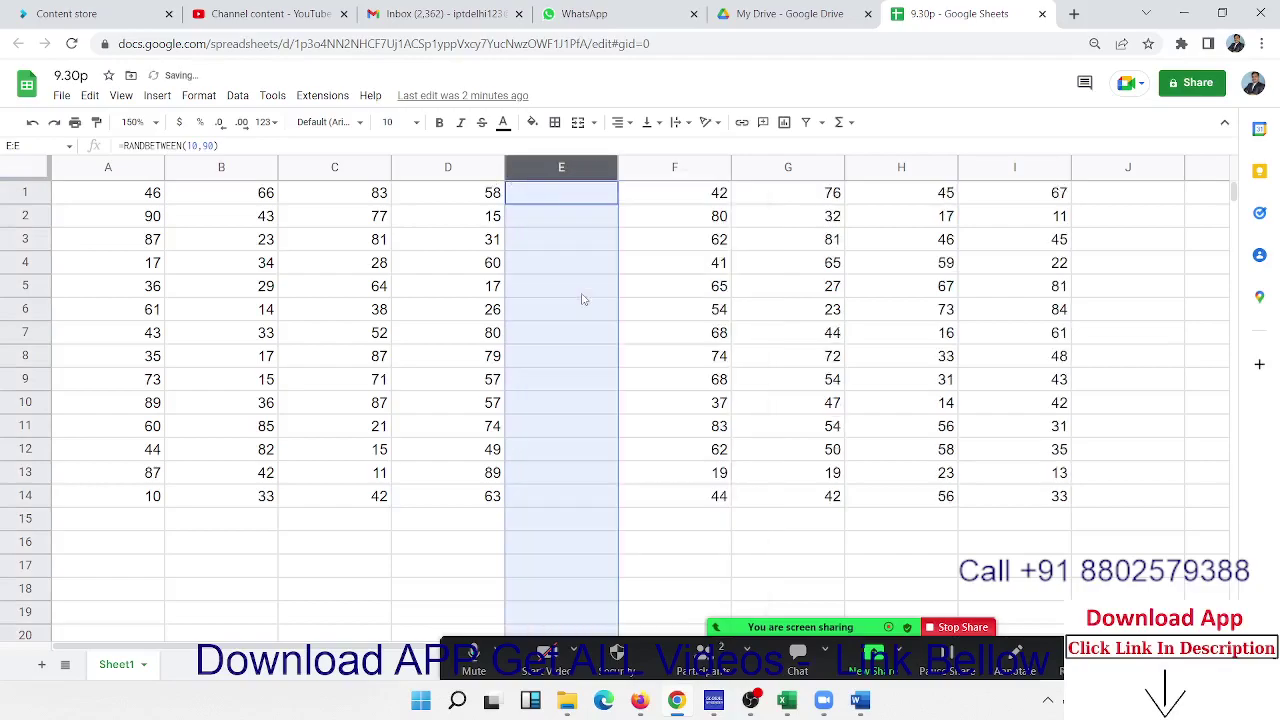
left_click(402, 270)
left_click(300, 232)
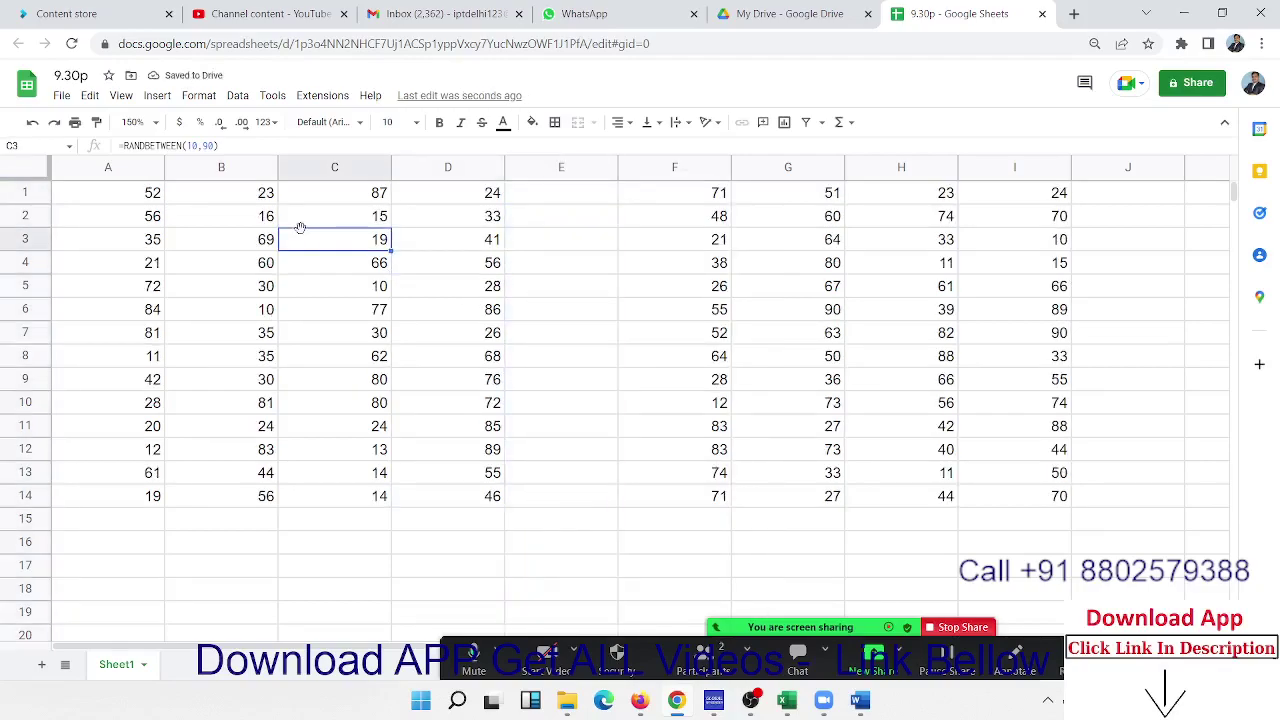
key("ctrl+a")
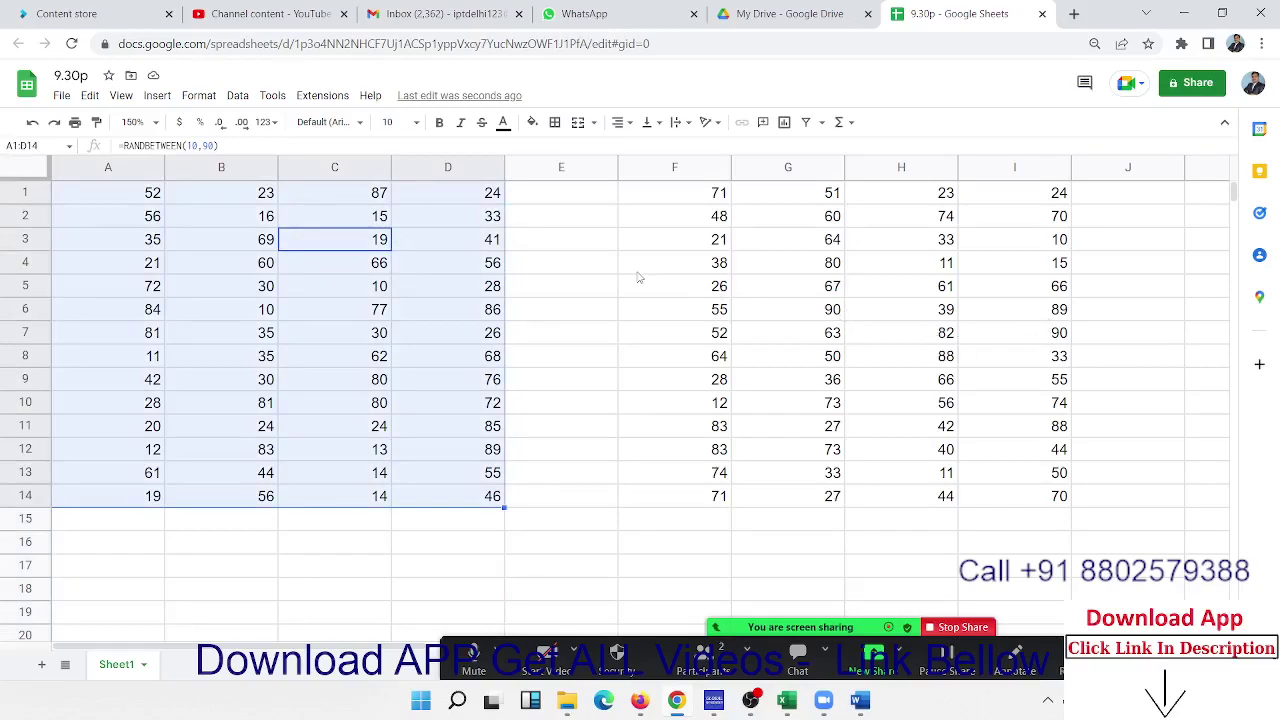
left_click(603, 265)
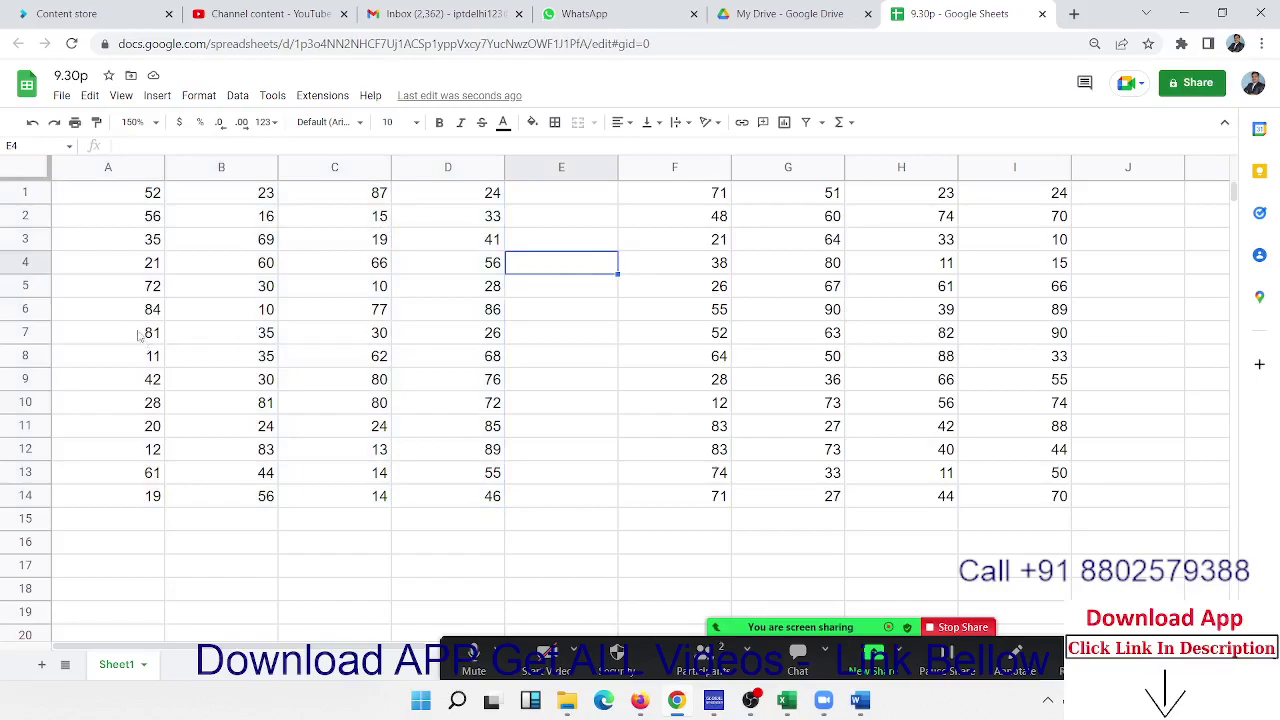
left_click(25, 355)
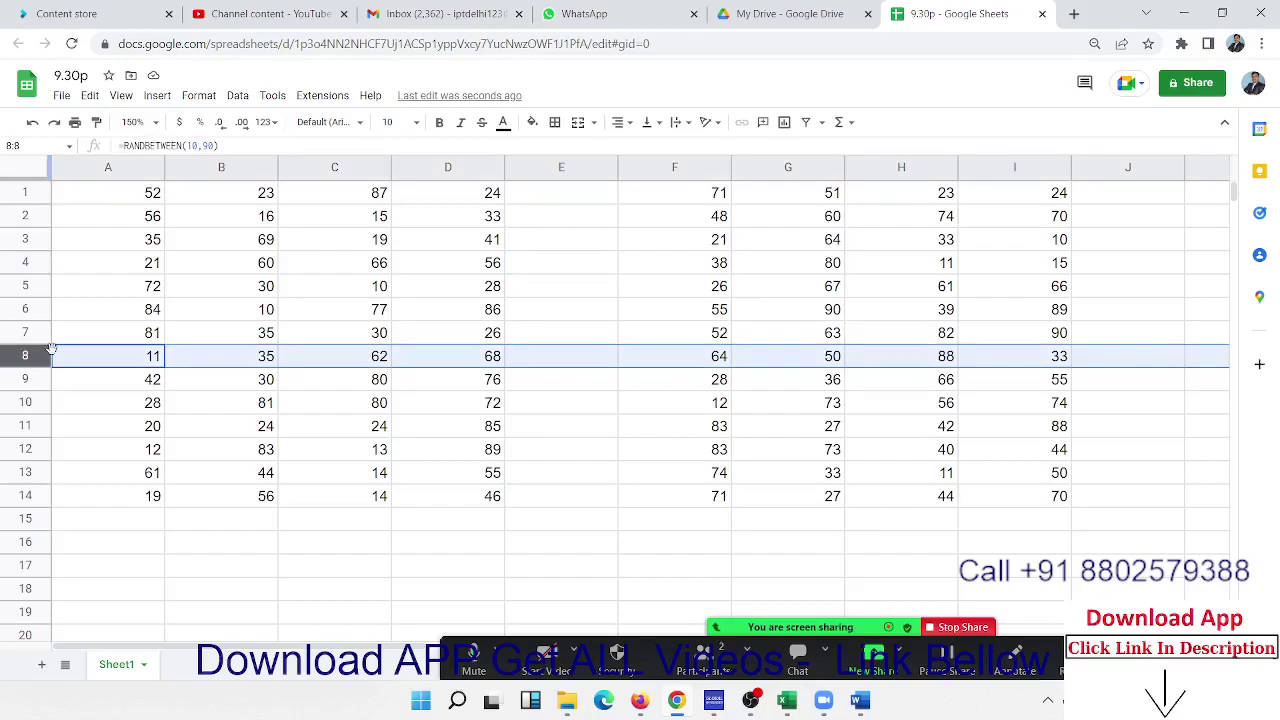
- Delete the empty column E so the numbers fill columns A to H again
left_click(555, 162)
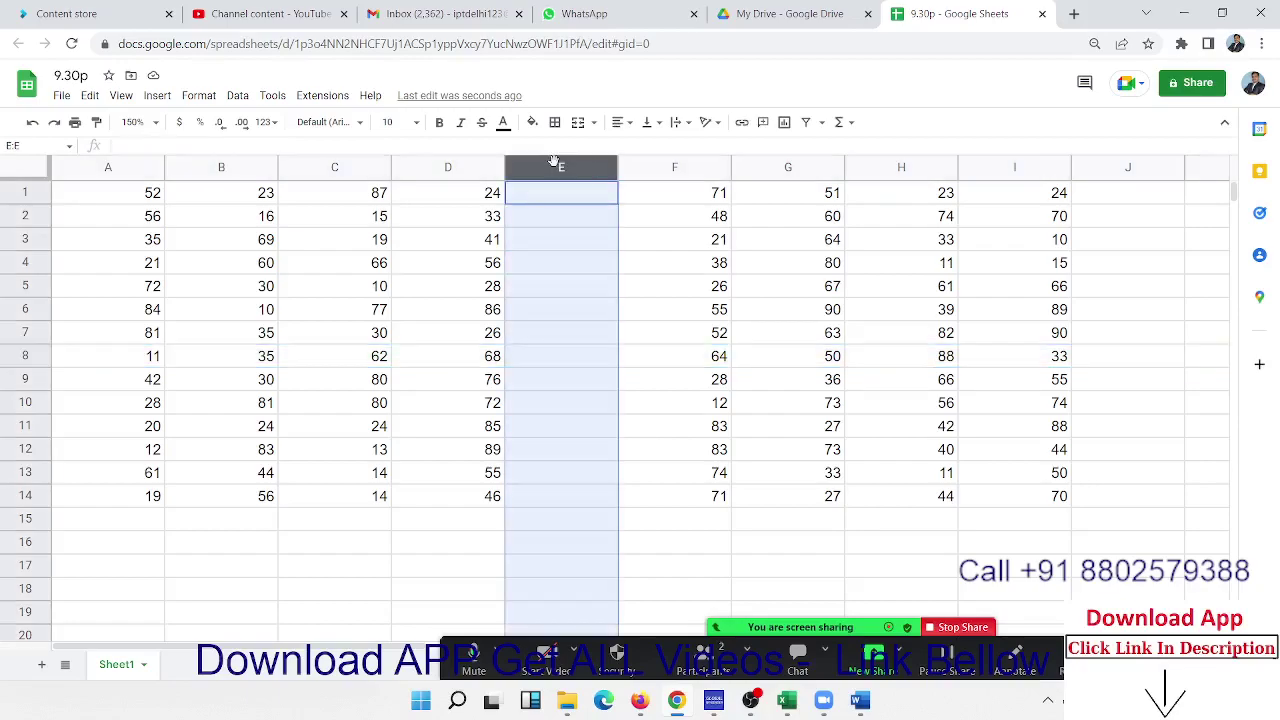
right_click(556, 166)
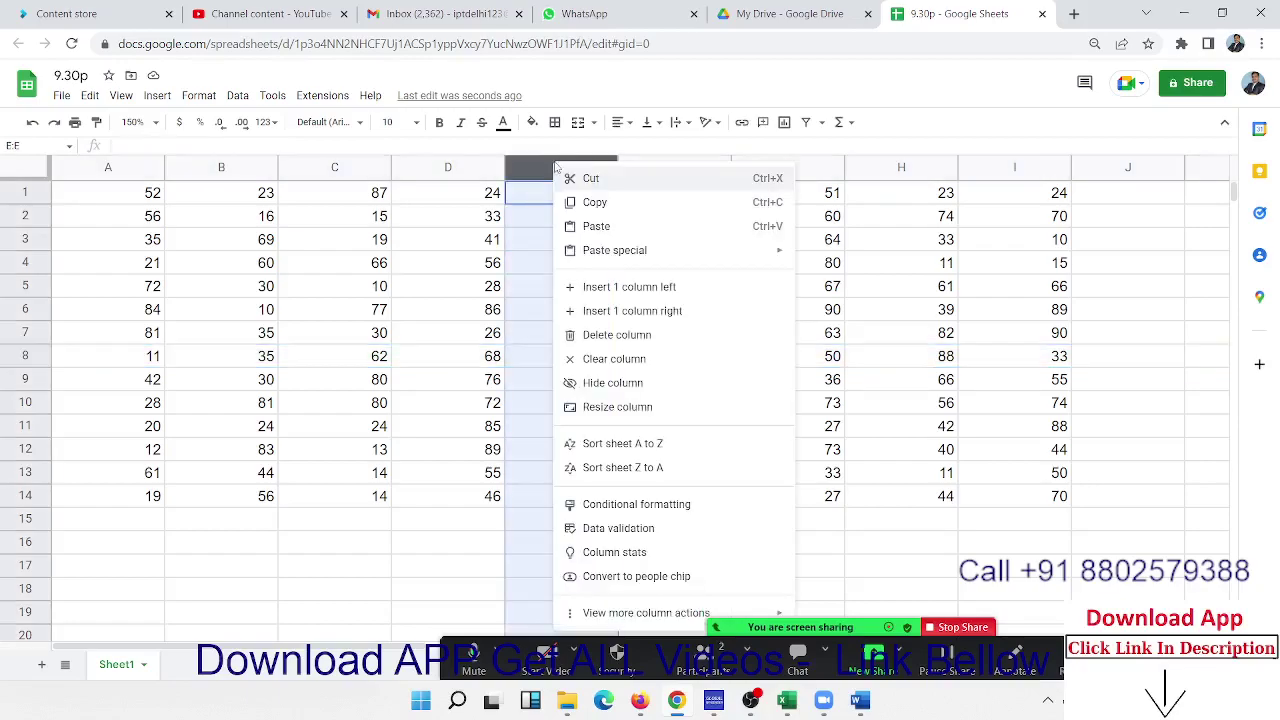
left_click(627, 338)
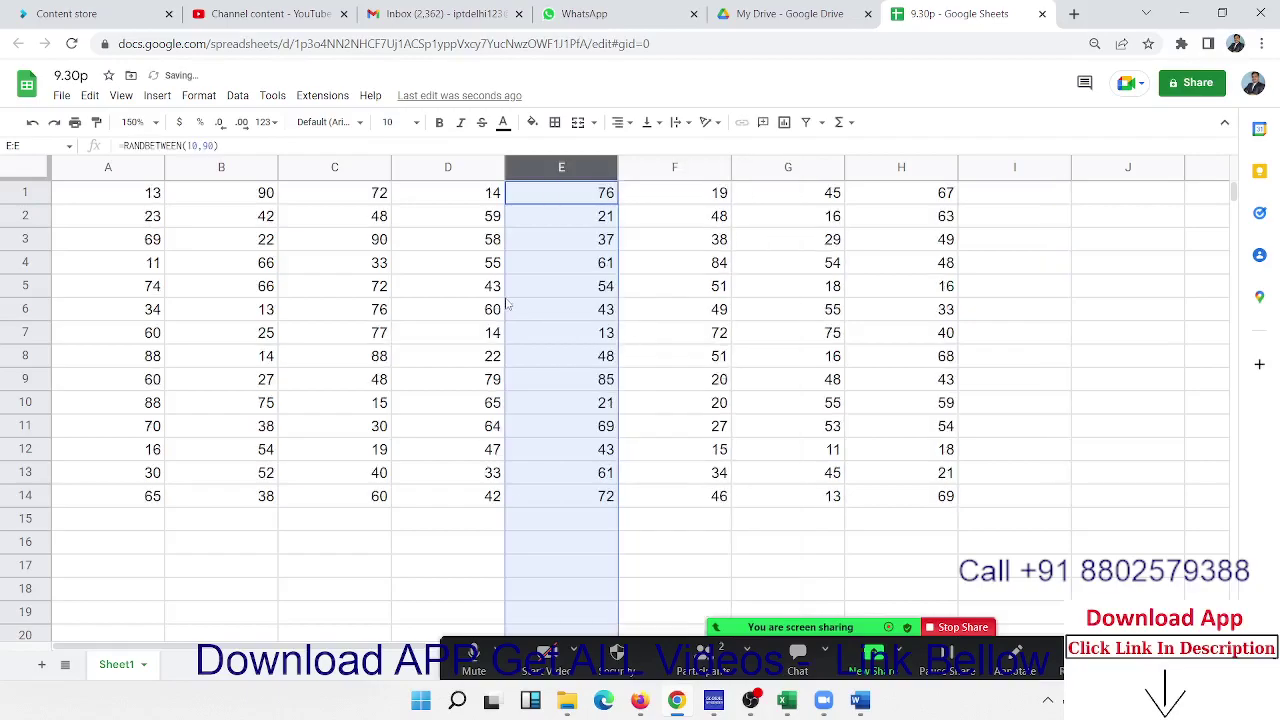
left_click(413, 269)
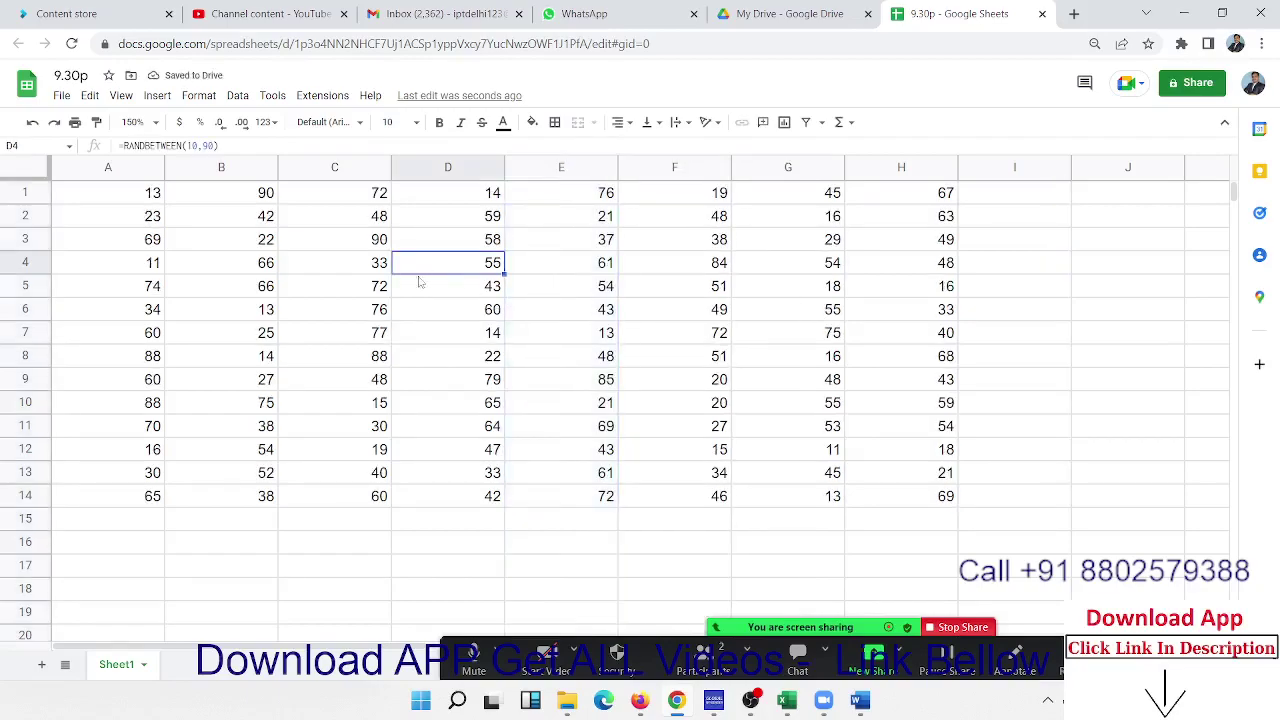
- Insert a blank row above row 7 and enter 0 in E7
left_click(19, 332)
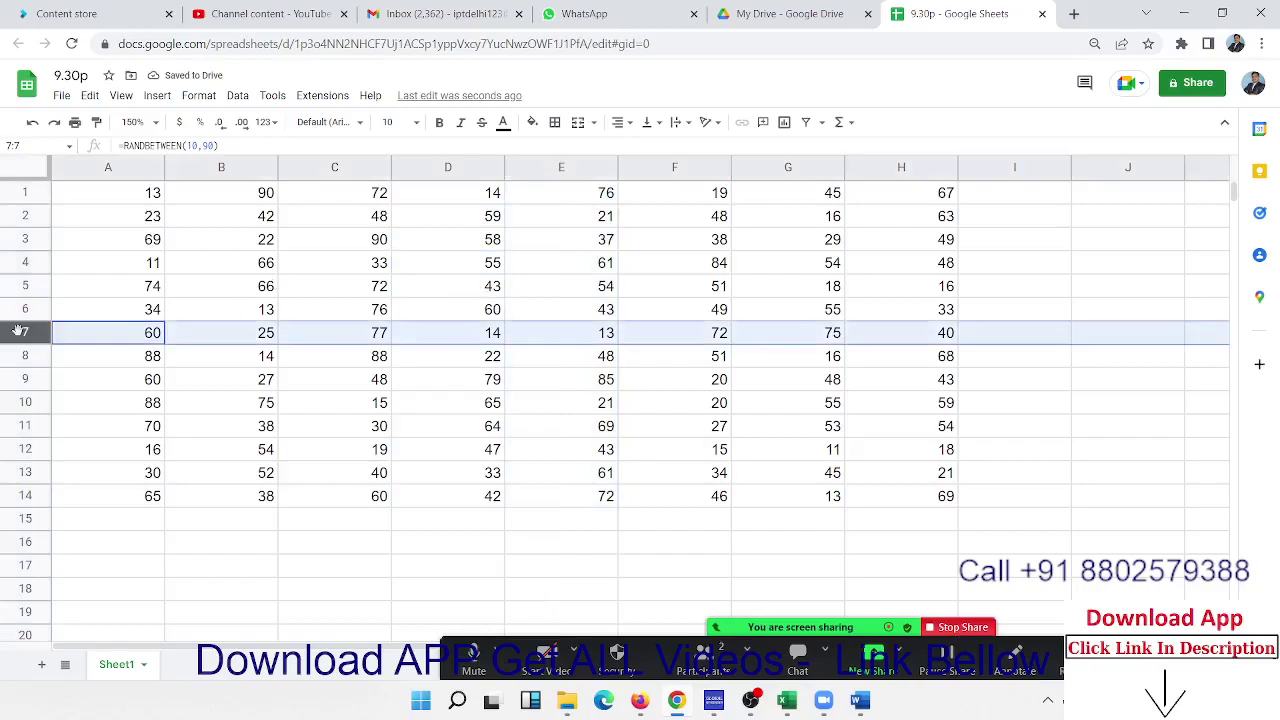
right_click(19, 332)
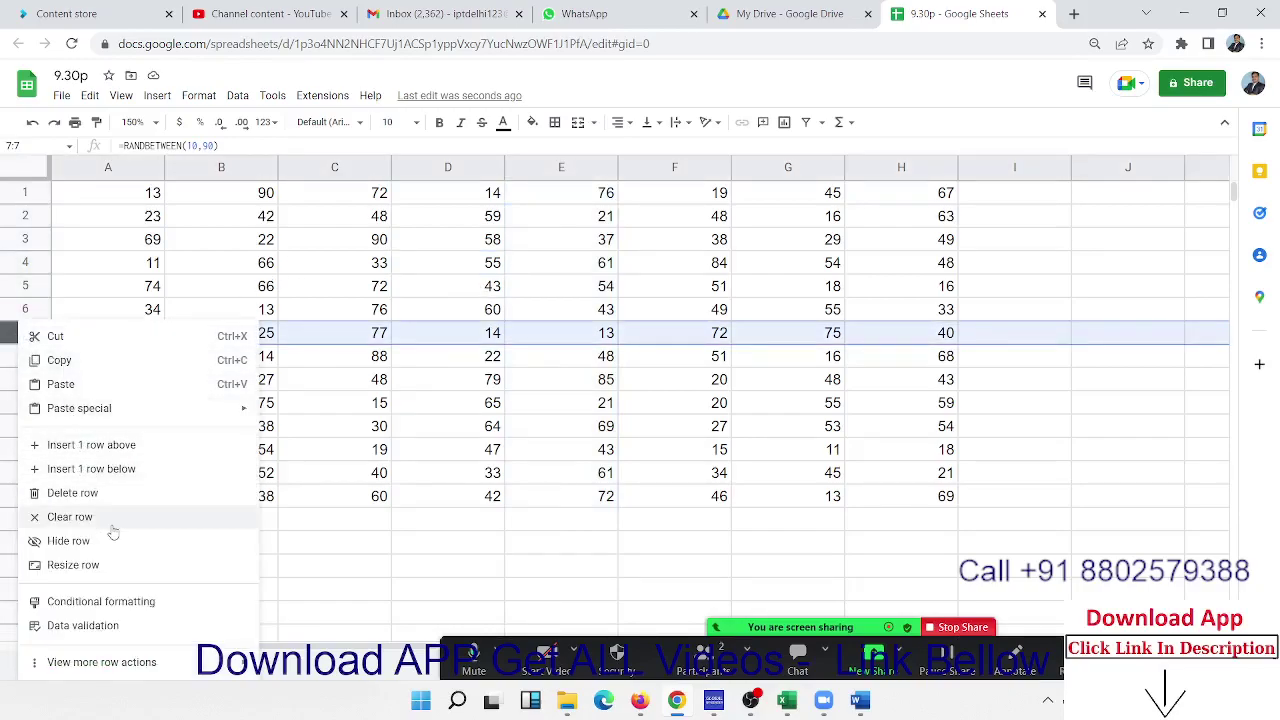
left_click(103, 455)
left_click(198, 458)
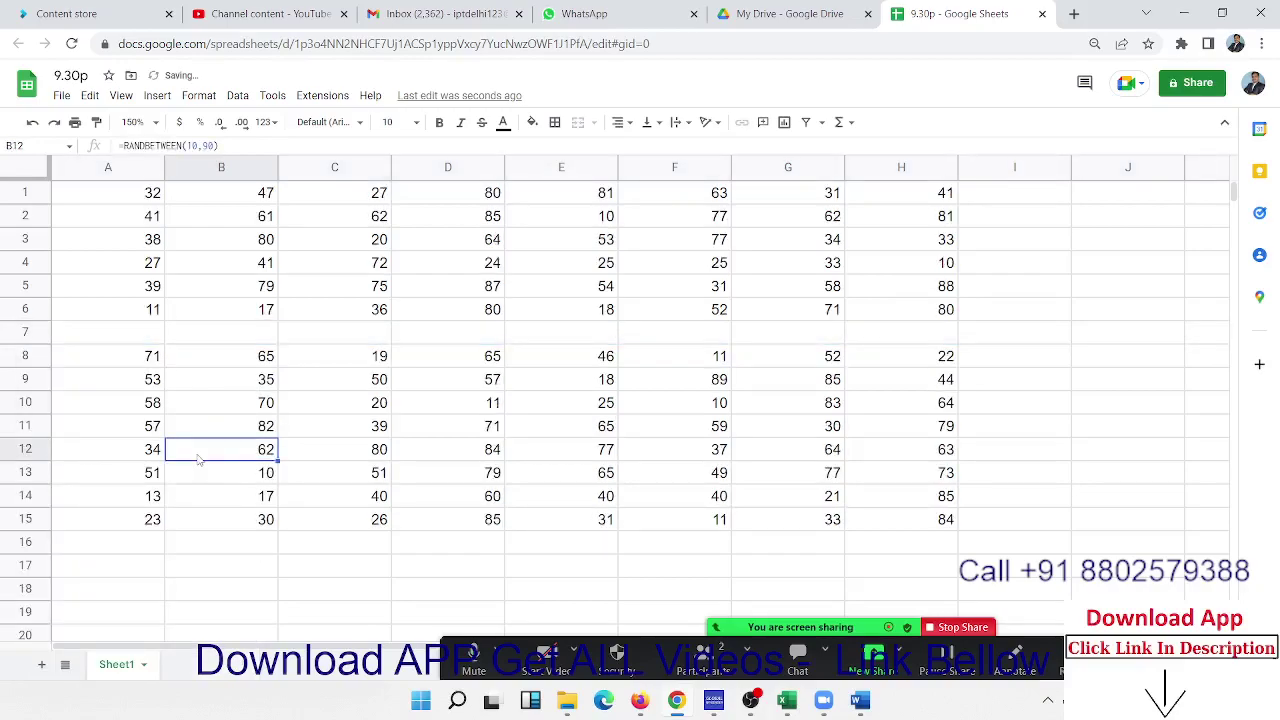
left_click(530, 340)
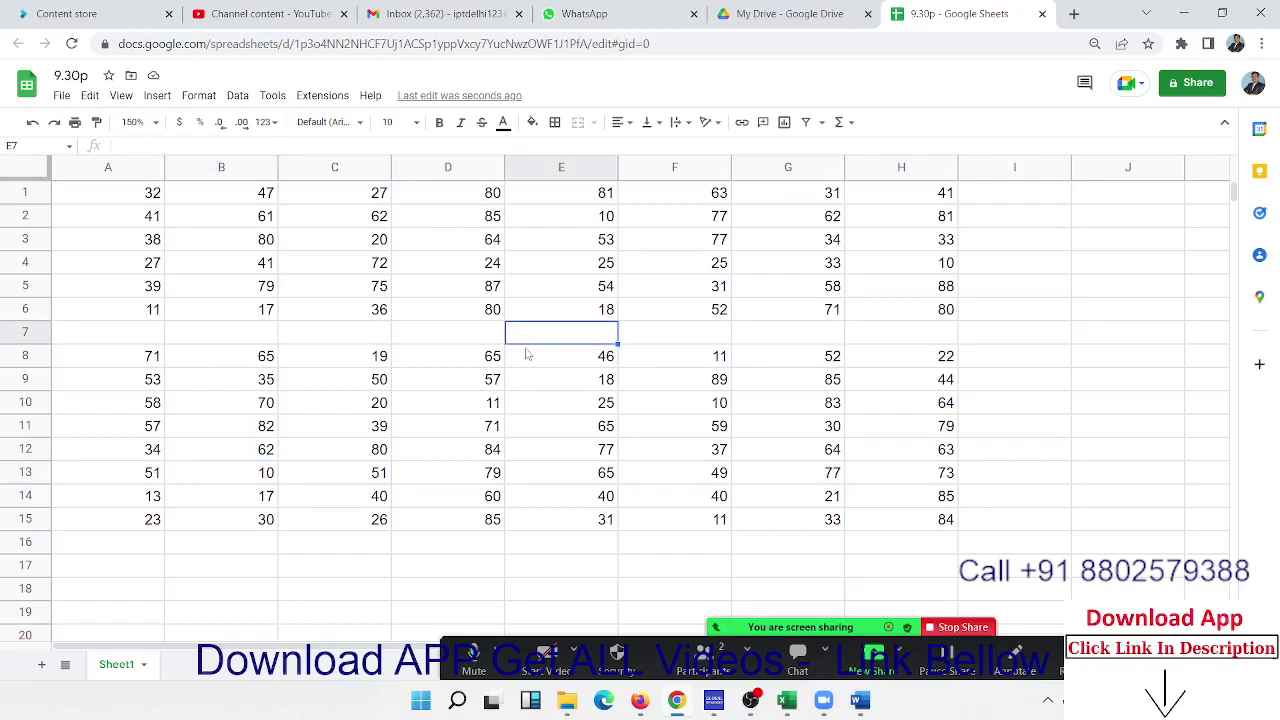
type("0")
key("Return")
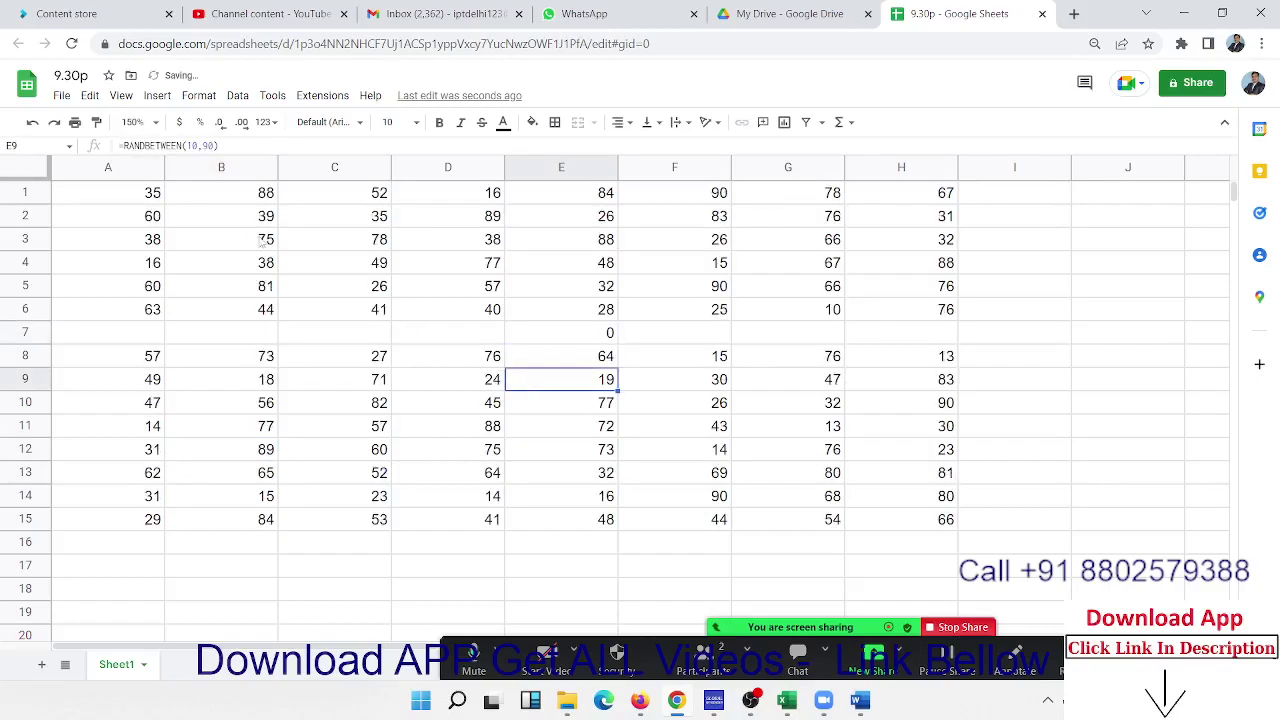
left_click(230, 224)
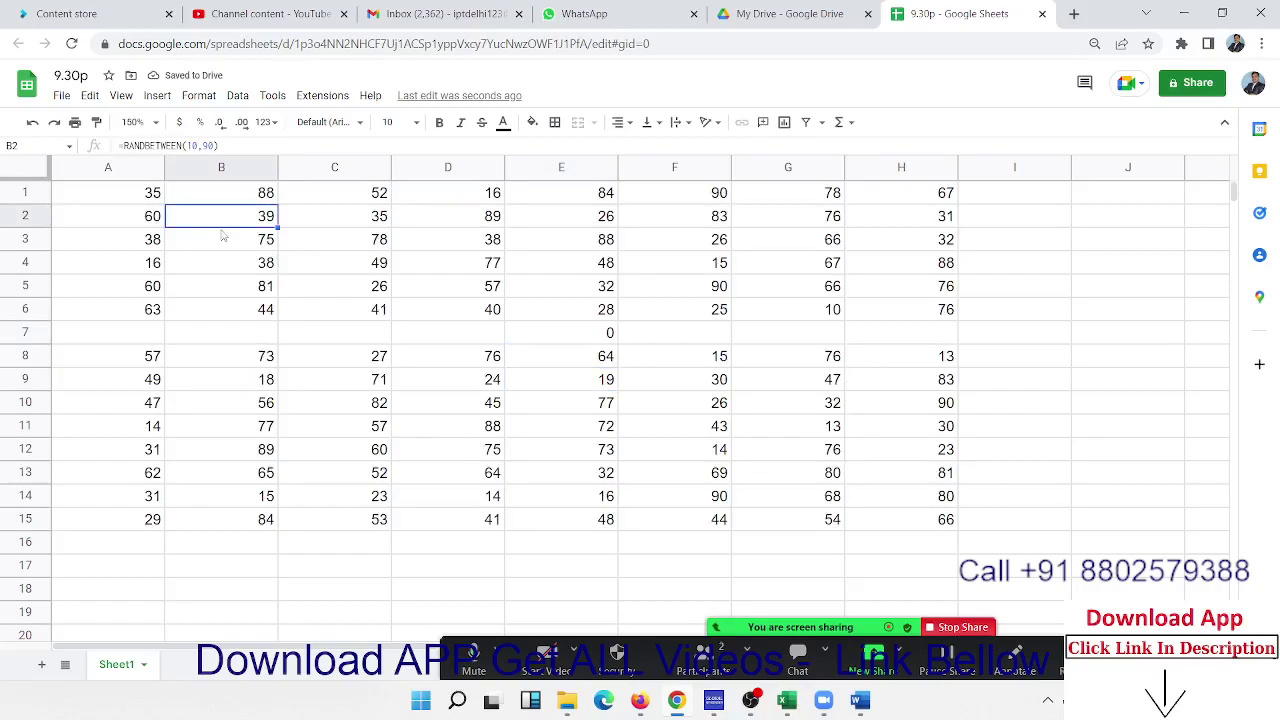
key("ctrl+a")
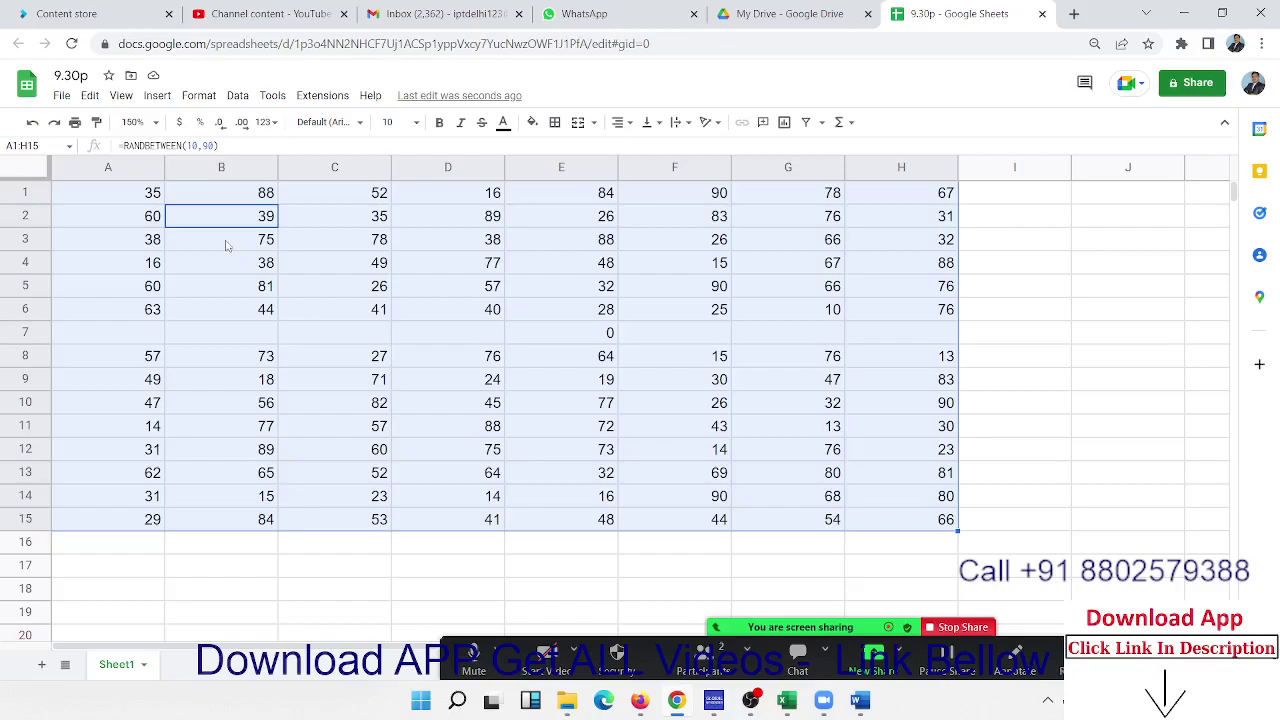
- Delete row 7 so the data returns to A1:H14
left_click(35, 330)
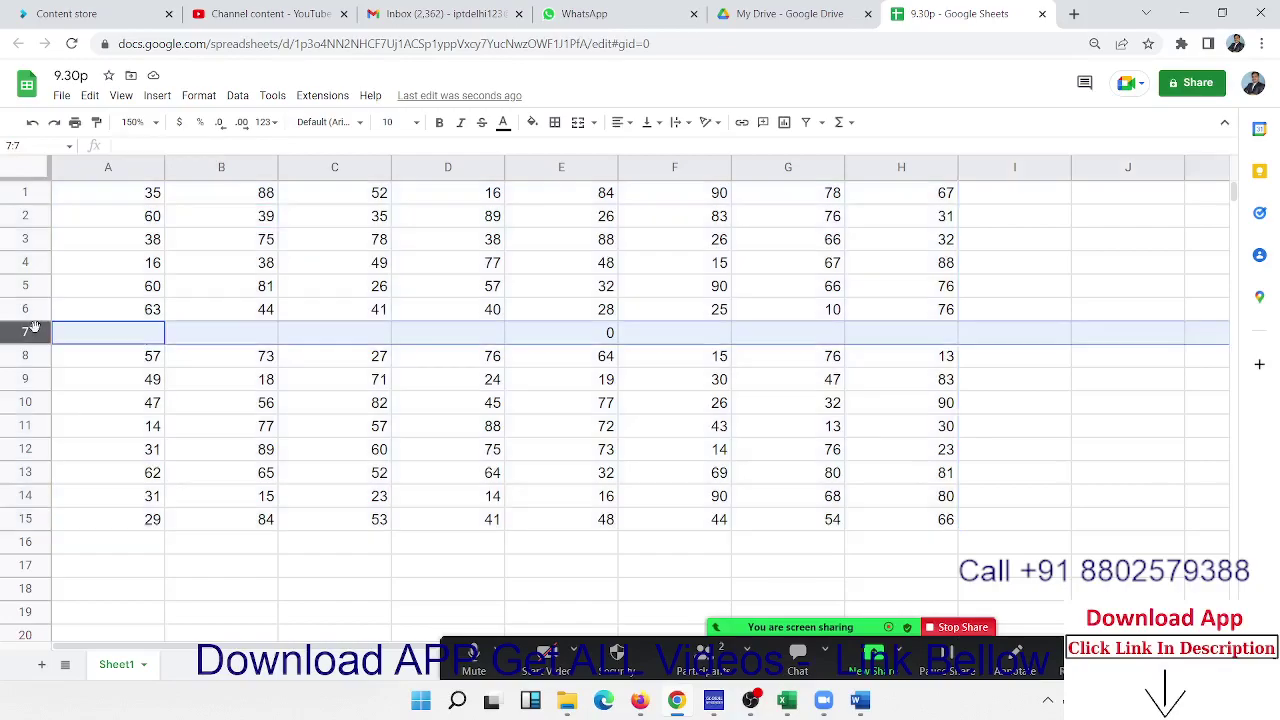
right_click(33, 326)
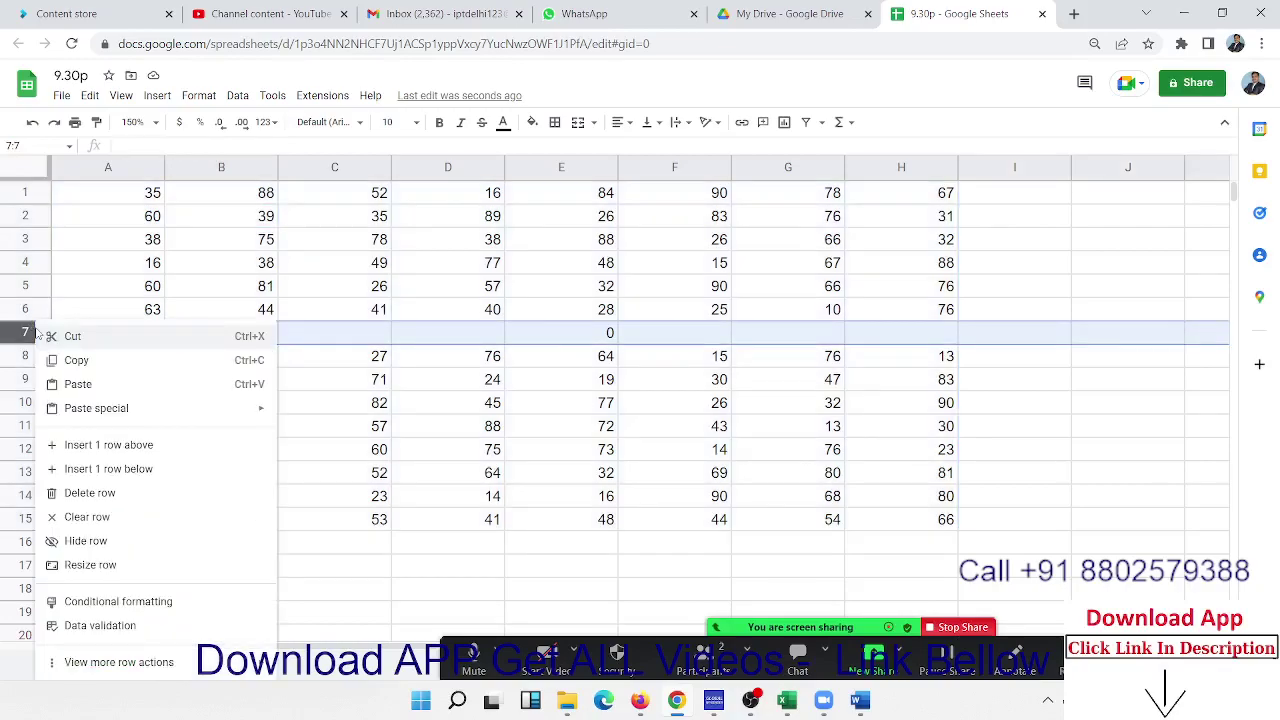
left_click(100, 493)
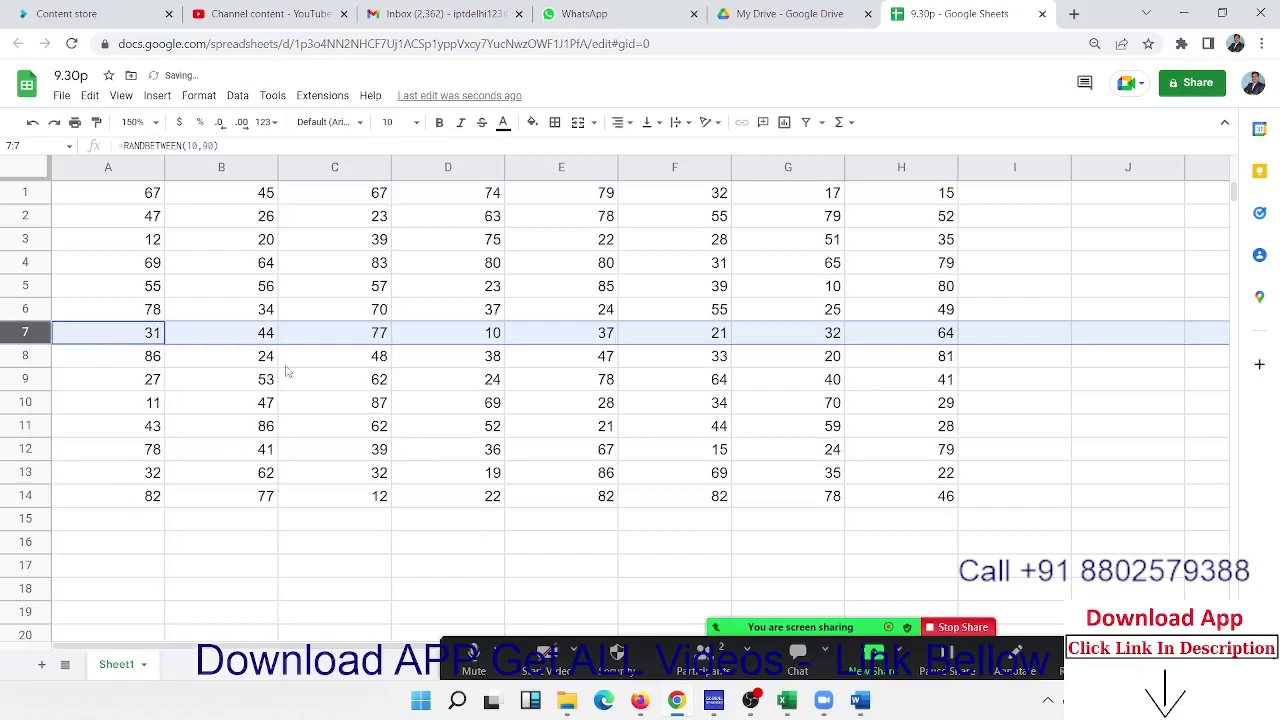
left_click(139, 202)
key("ctrl+a")
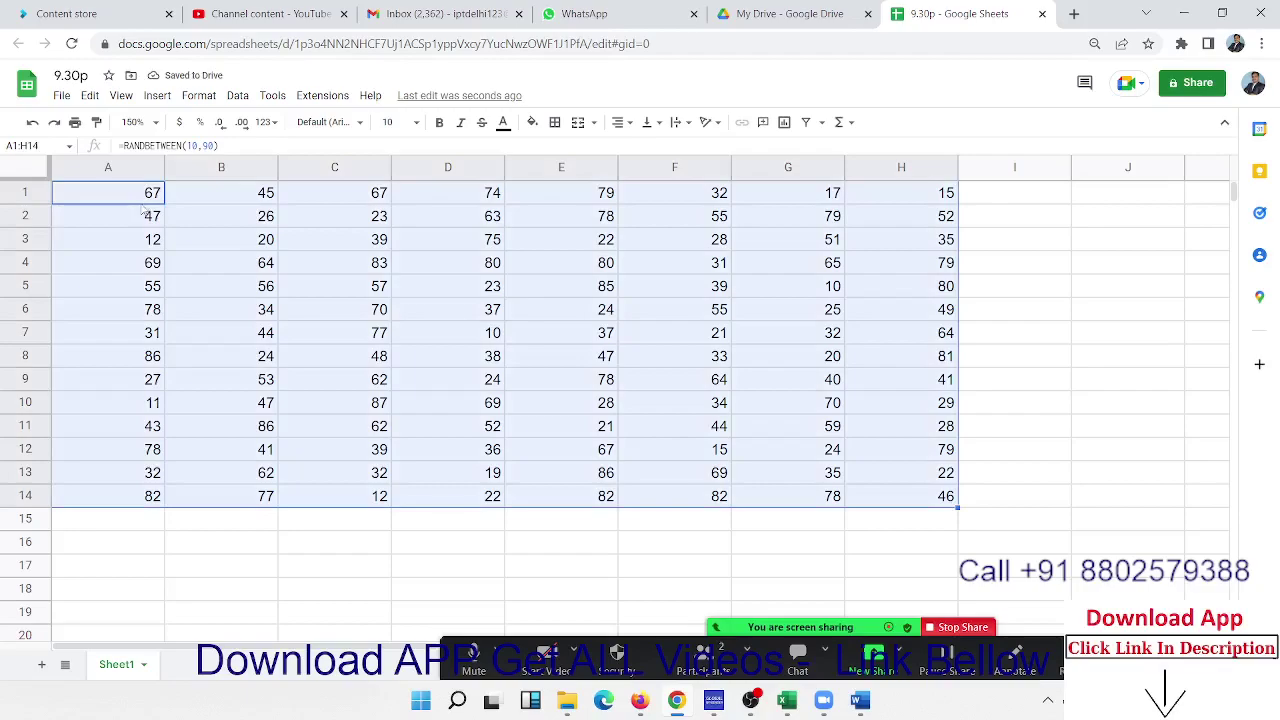
- Try out selections on cells D6, a small block, A1, D5, E7 and A3:B3
left_click(434, 306)
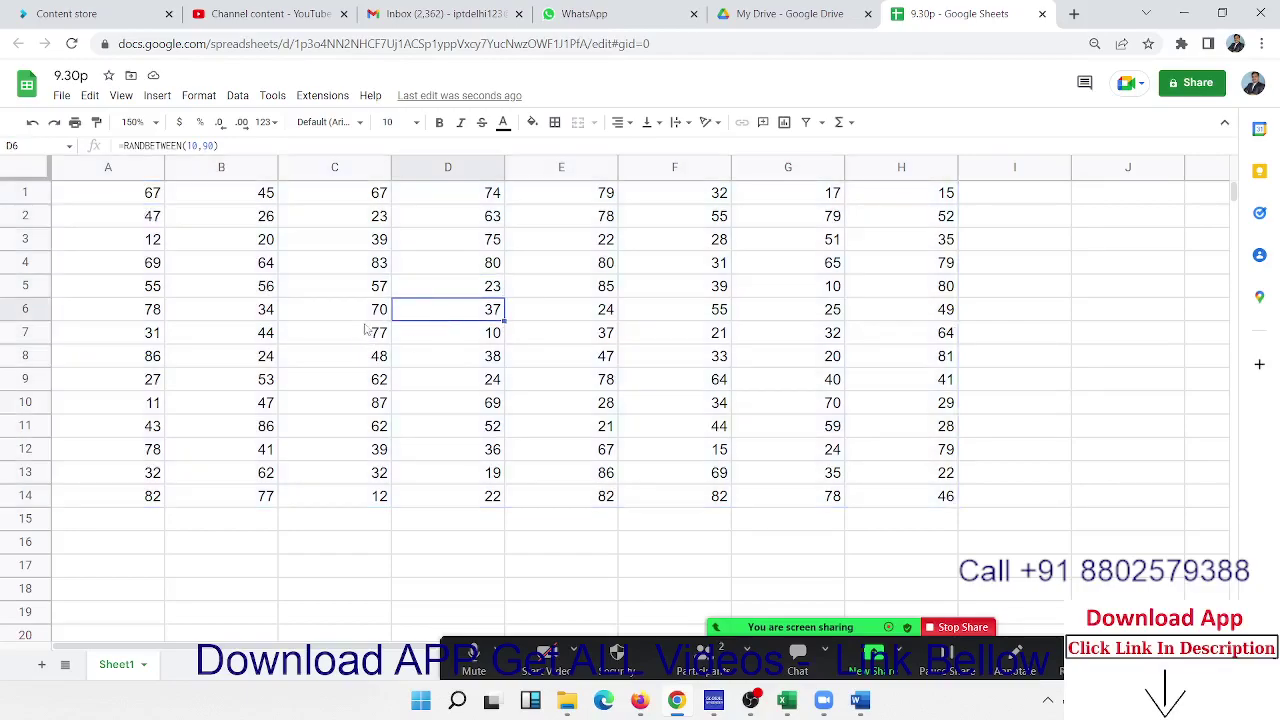
left_click_drag(244, 259, 306, 303)
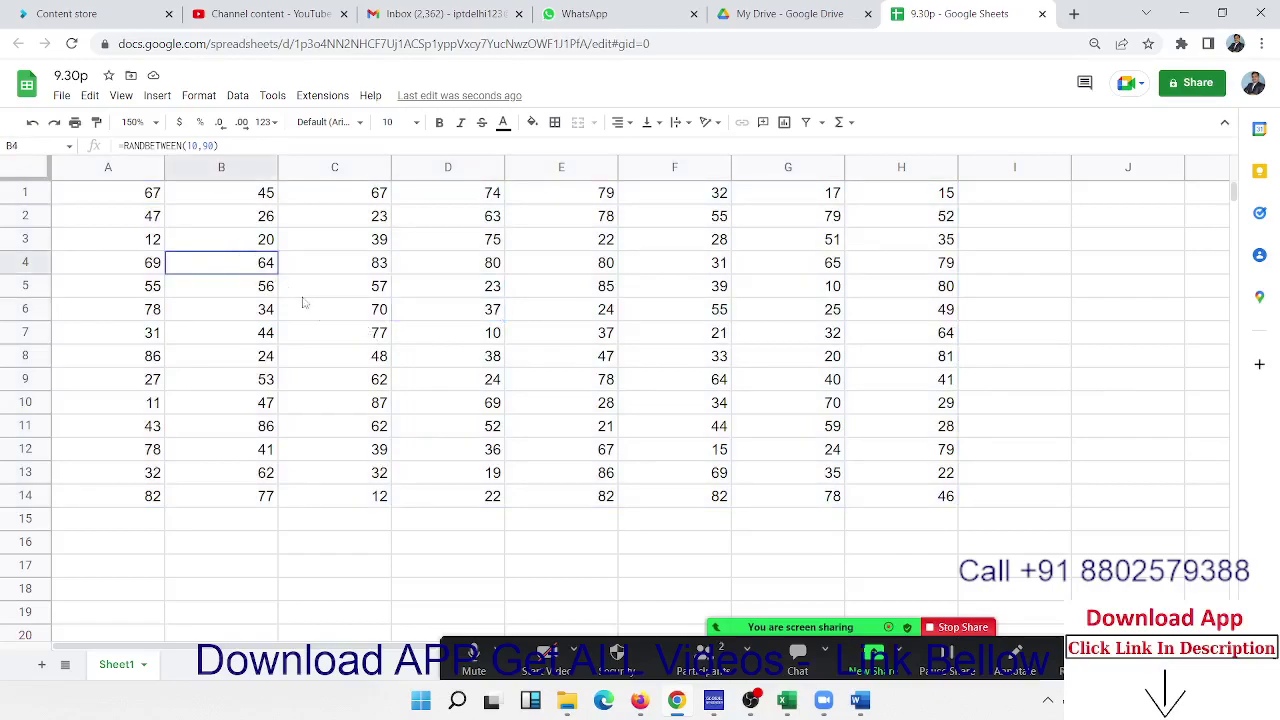
left_click(370, 387)
left_click(137, 198)
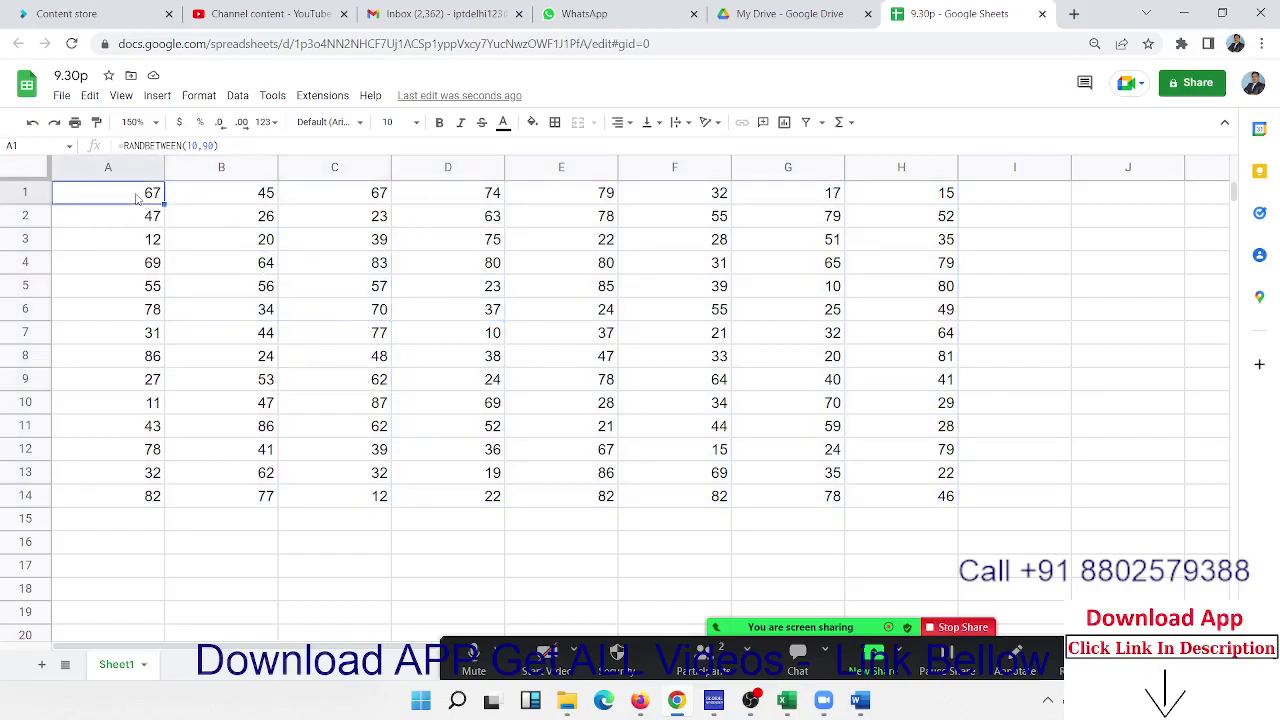
left_click(455, 285)
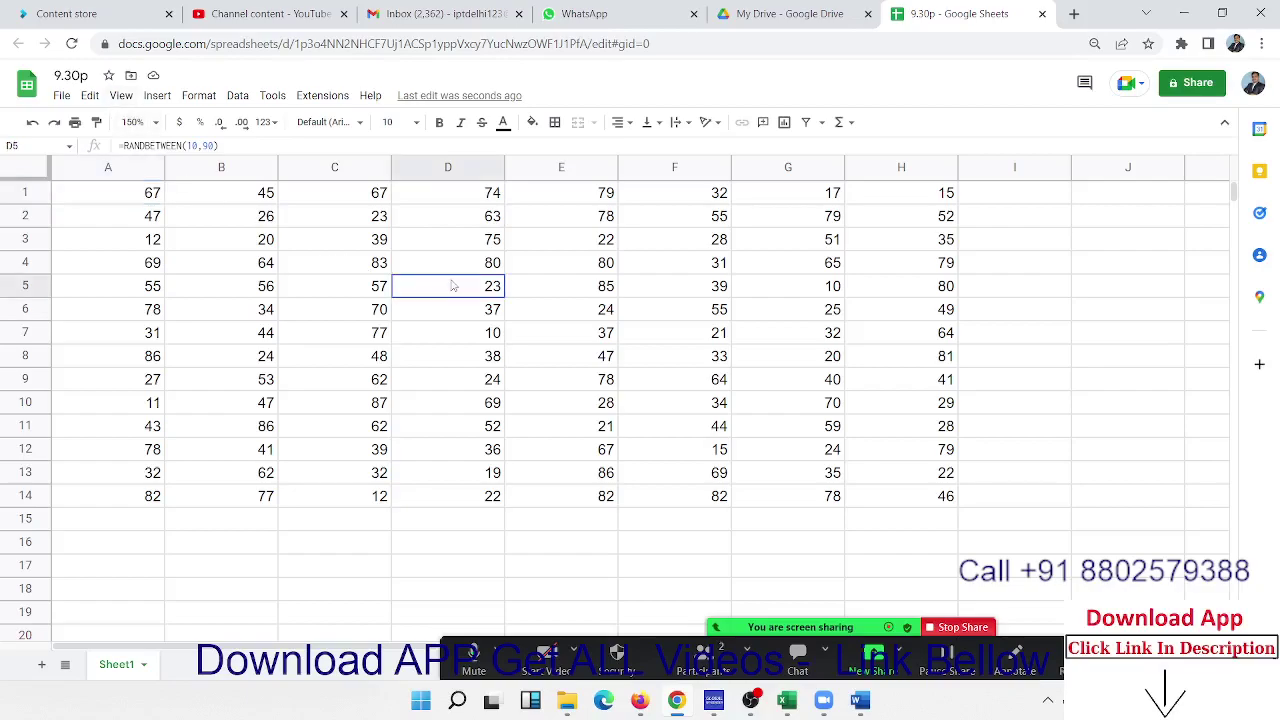
left_click(543, 336)
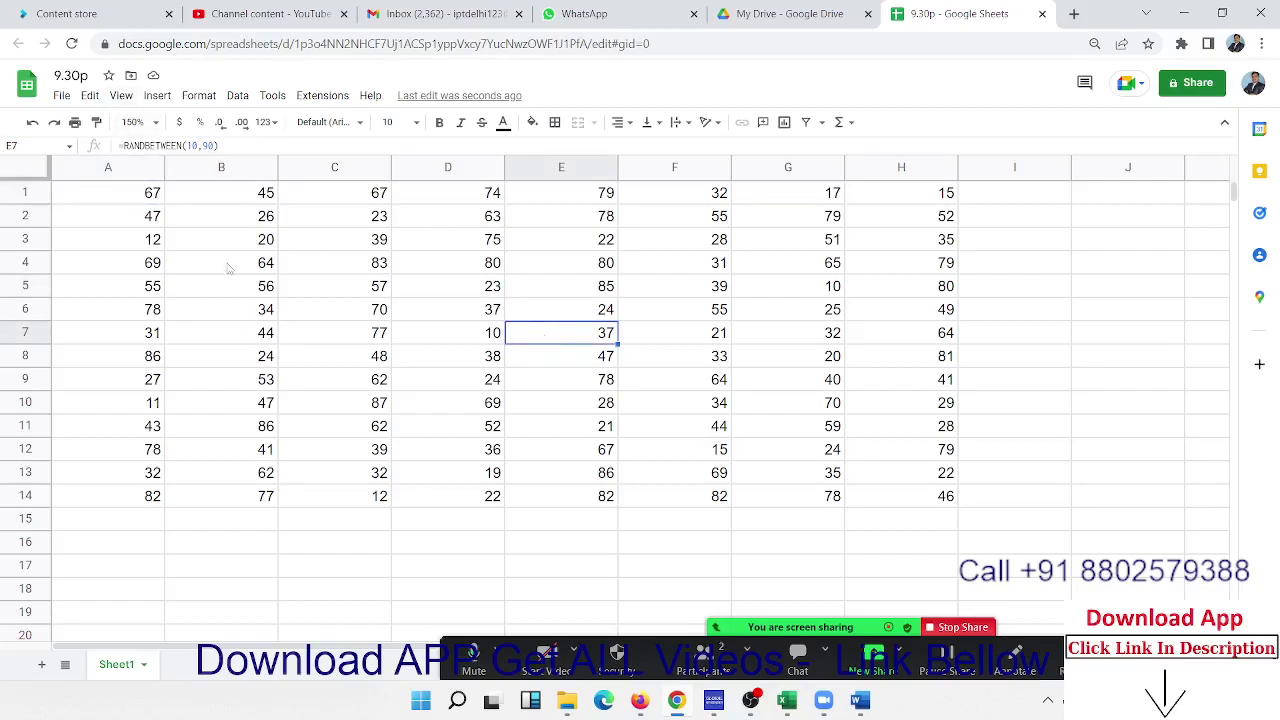
left_click(111, 249)
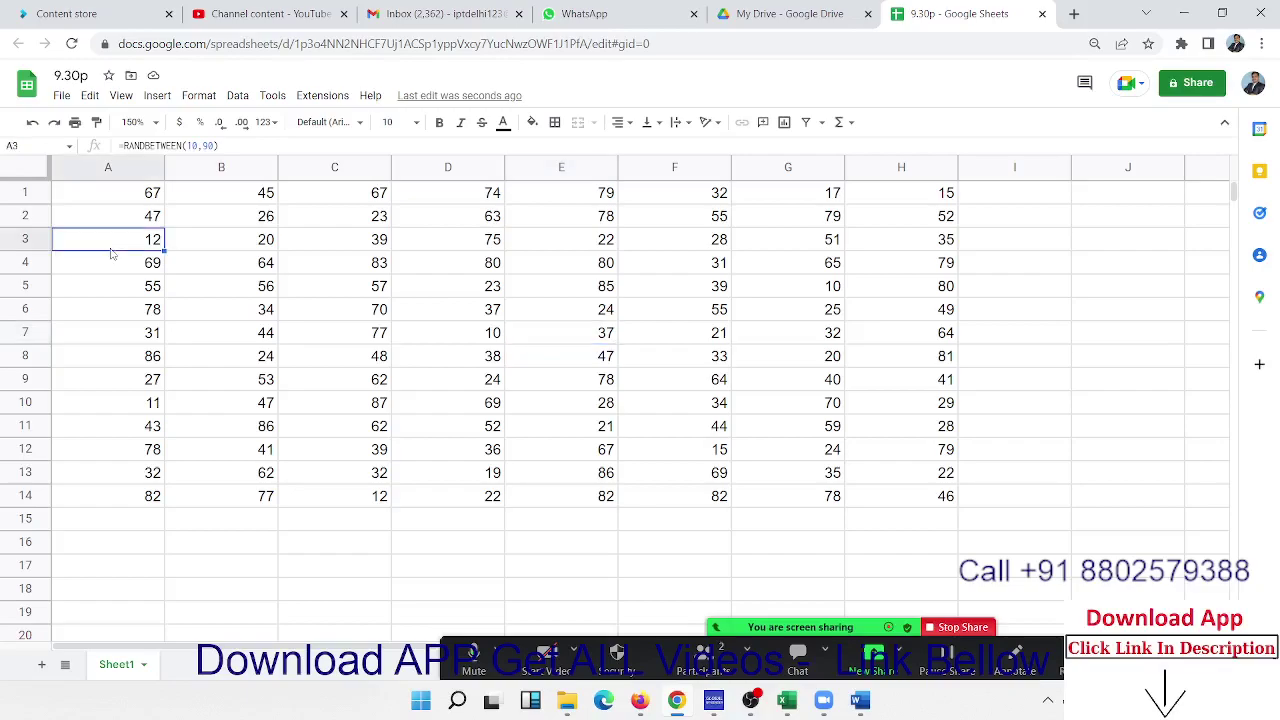
key("shift+Right")
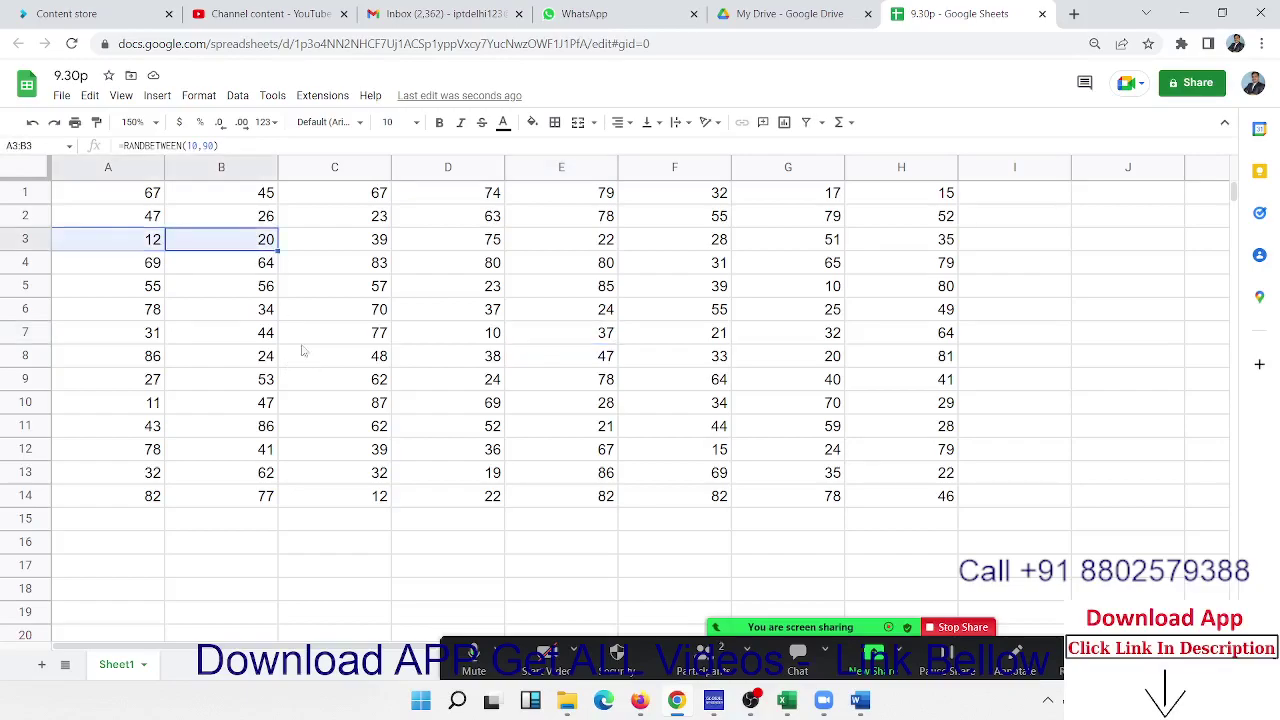
left_click(128, 244)
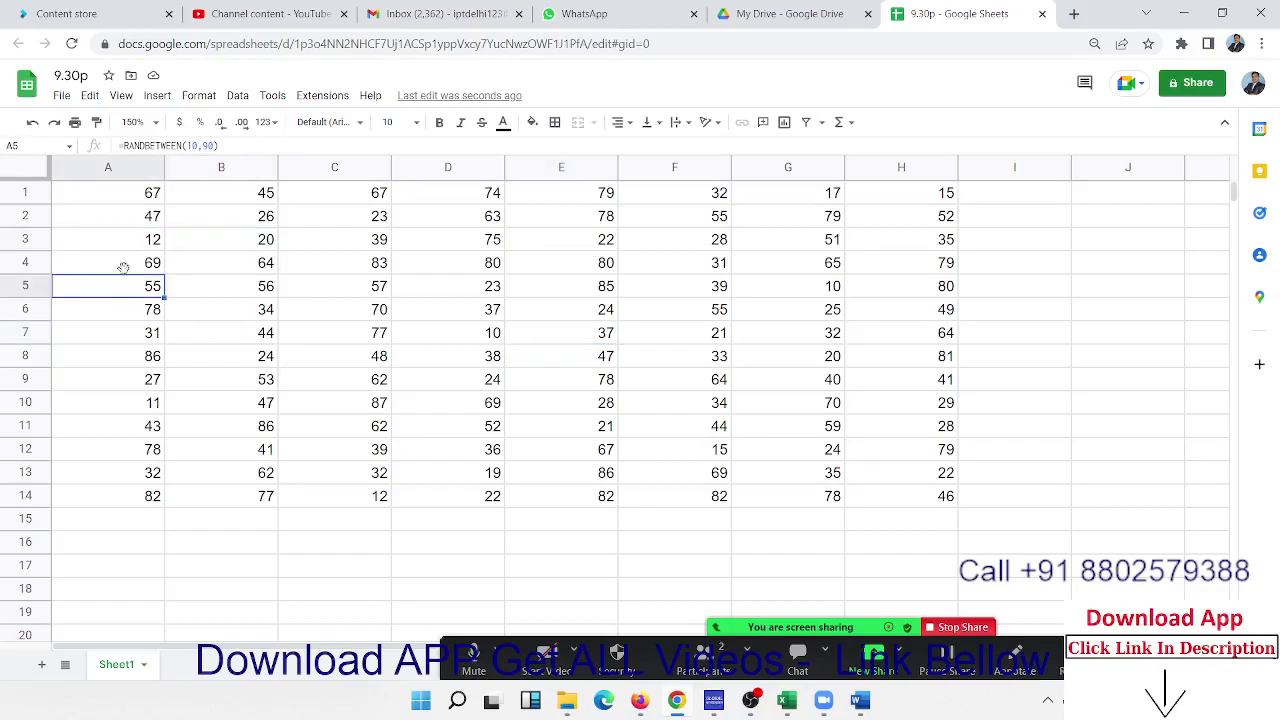
- Multi-select D9, E5, D4, C5, B9, C12, D13, G12, G7, G3, H2, H7, H11 and A12
left_click(403, 387, "ctrl")
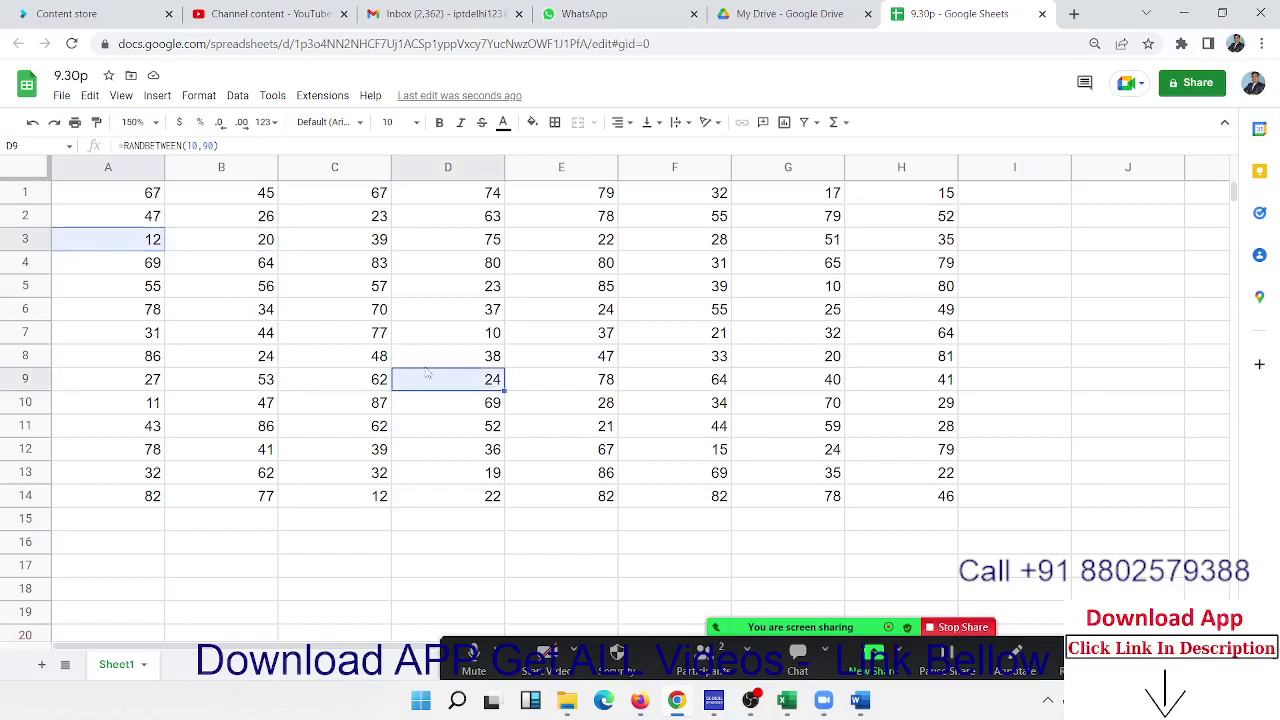
left_click(572, 288, "ctrl")
left_click(455, 262, "ctrl")
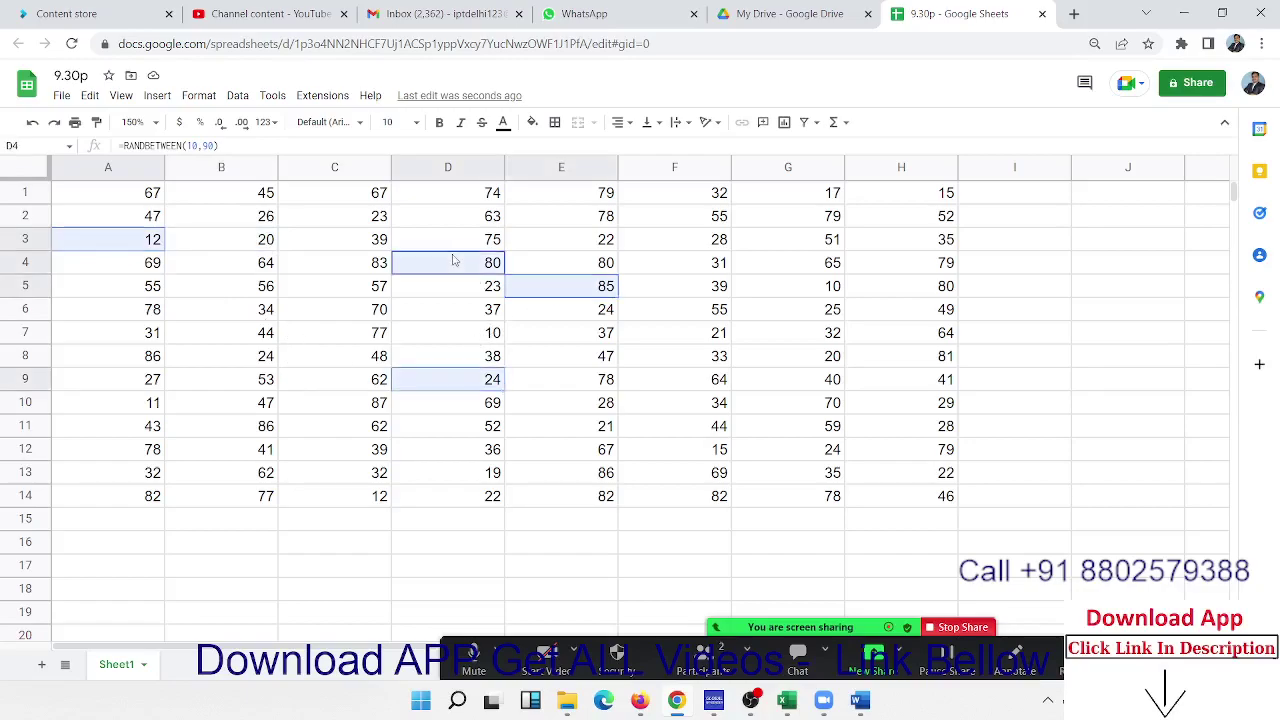
left_click(295, 290, "ctrl")
left_click(228, 378, "ctrl")
left_click(295, 450, "ctrl")
left_click(467, 472, "ctrl")
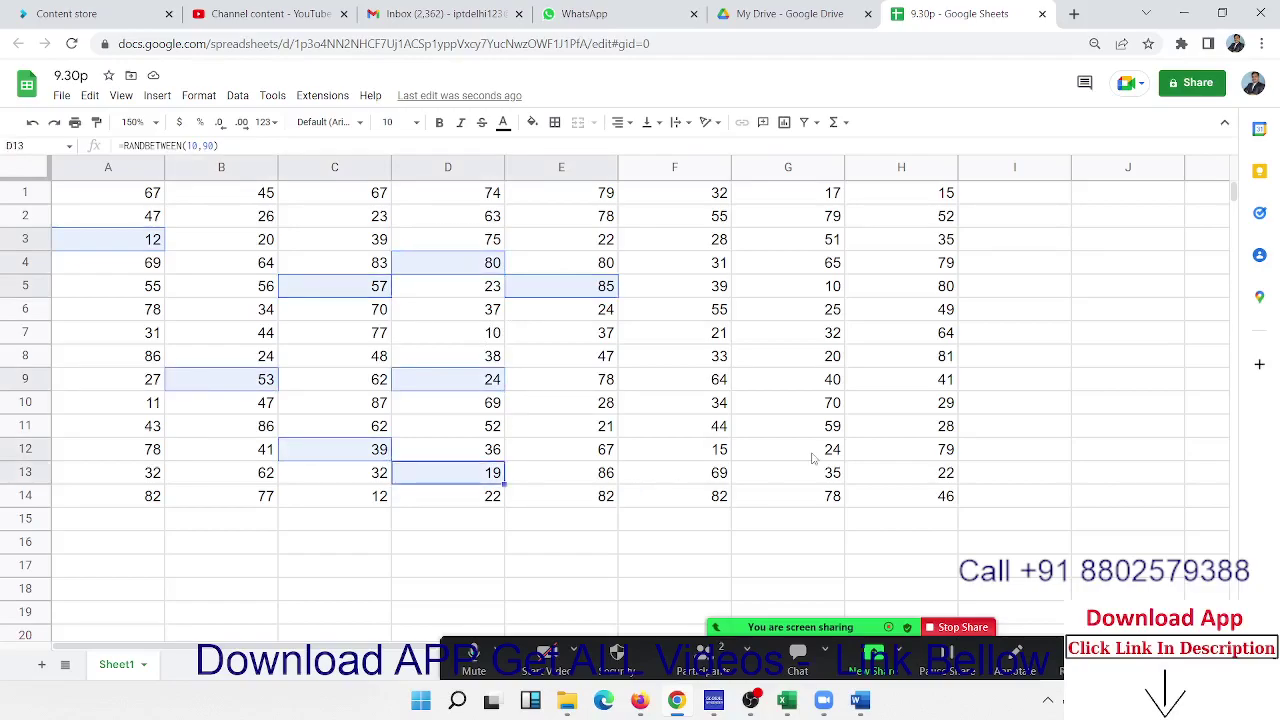
left_click(815, 458, "ctrl")
left_click(818, 345, "ctrl")
left_click(785, 242, "ctrl")
left_click(889, 224, "ctrl")
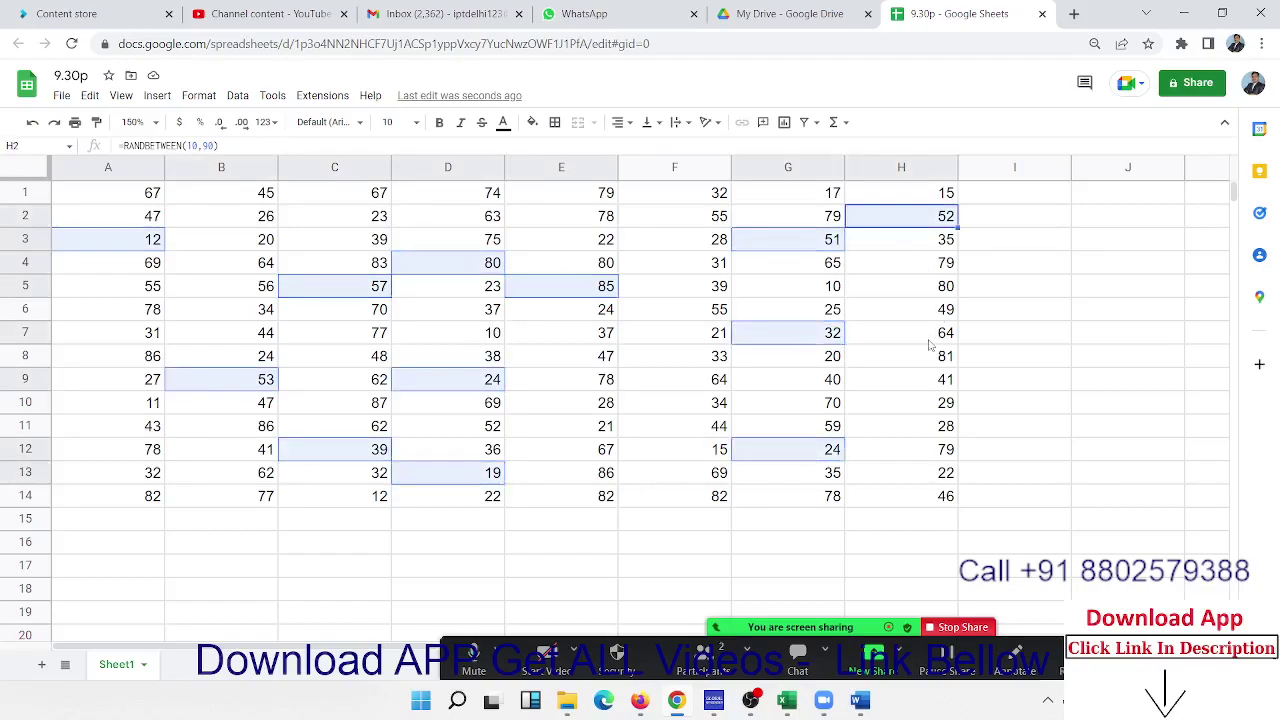
left_click(931, 340, "ctrl")
left_click(928, 427, "ctrl")
left_click(110, 450, "ctrl")
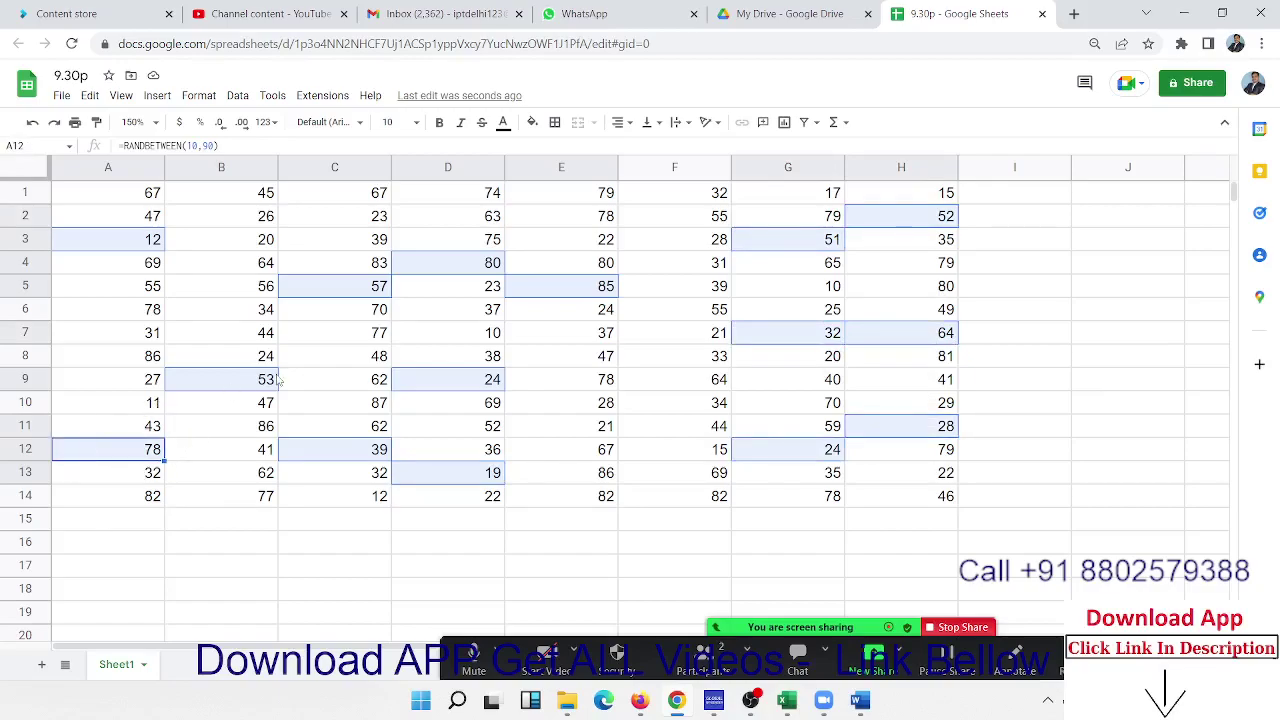
- Clear that, then multi-select A4, B6, D8:F8, E5, H11, H6, G3 and D2
left_click(309, 330)
left_click_drag(105, 192, 341, 359)
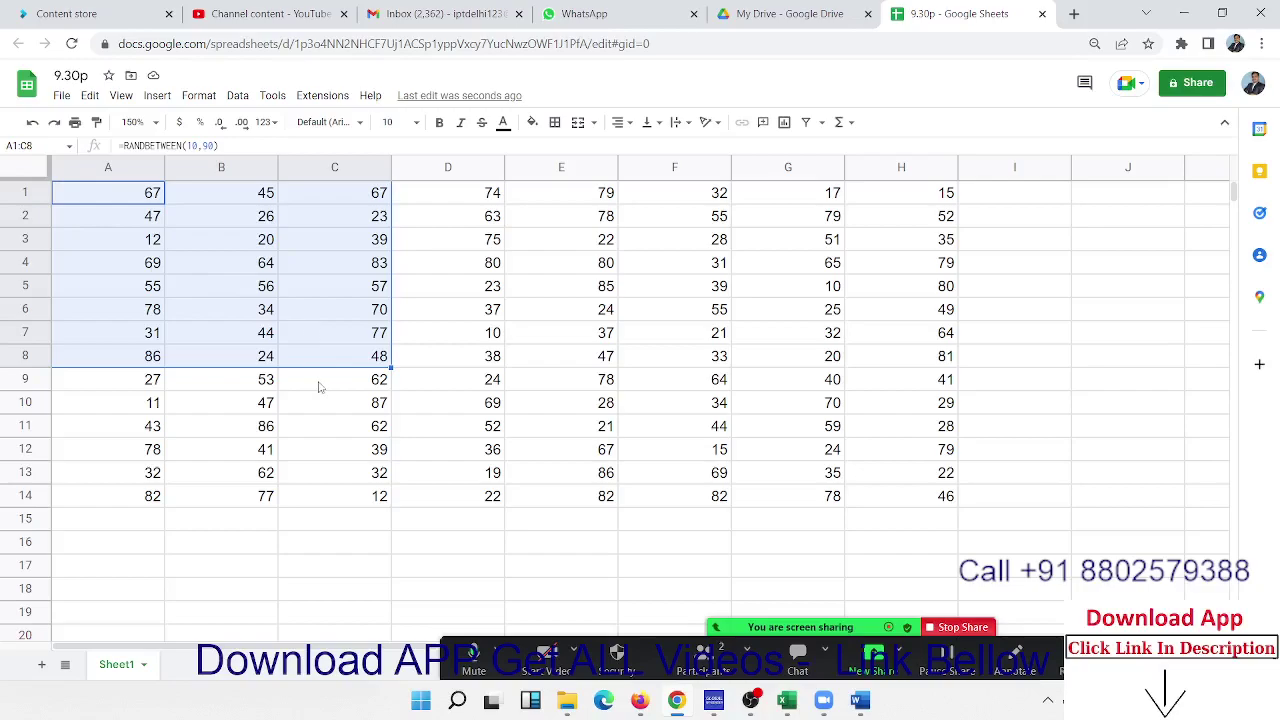
left_click(320, 387)
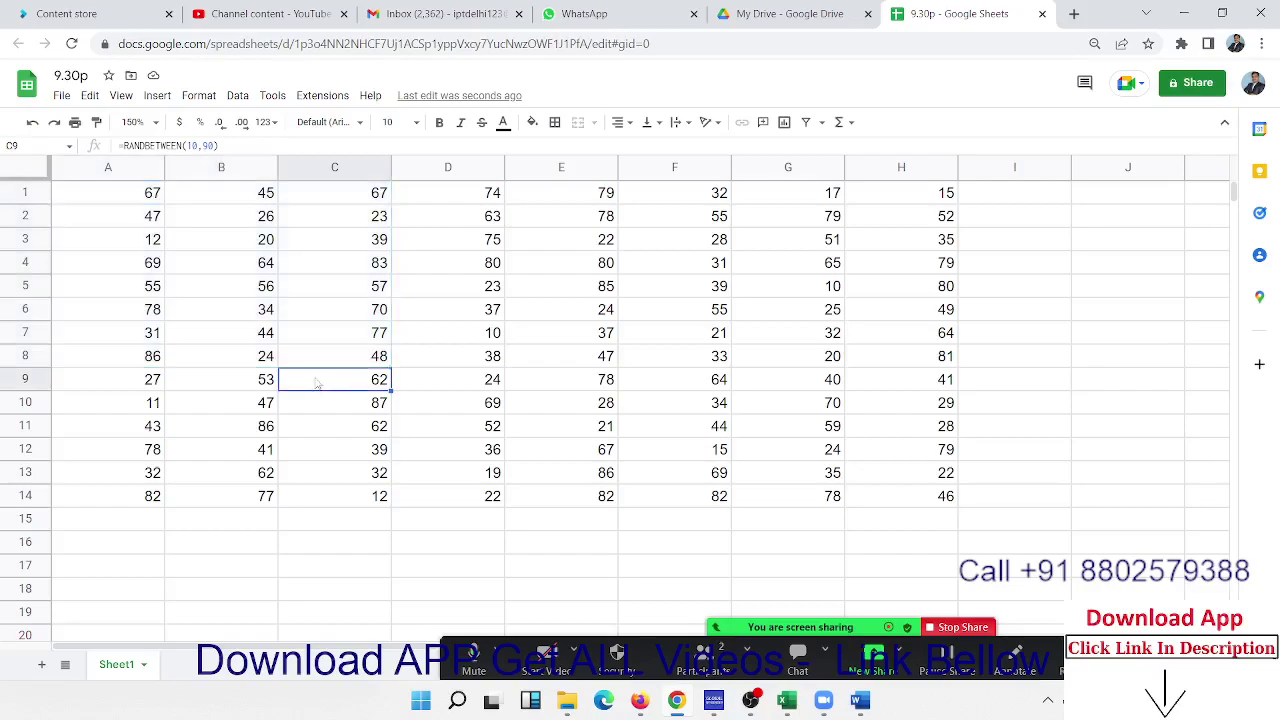
left_click(137, 270)
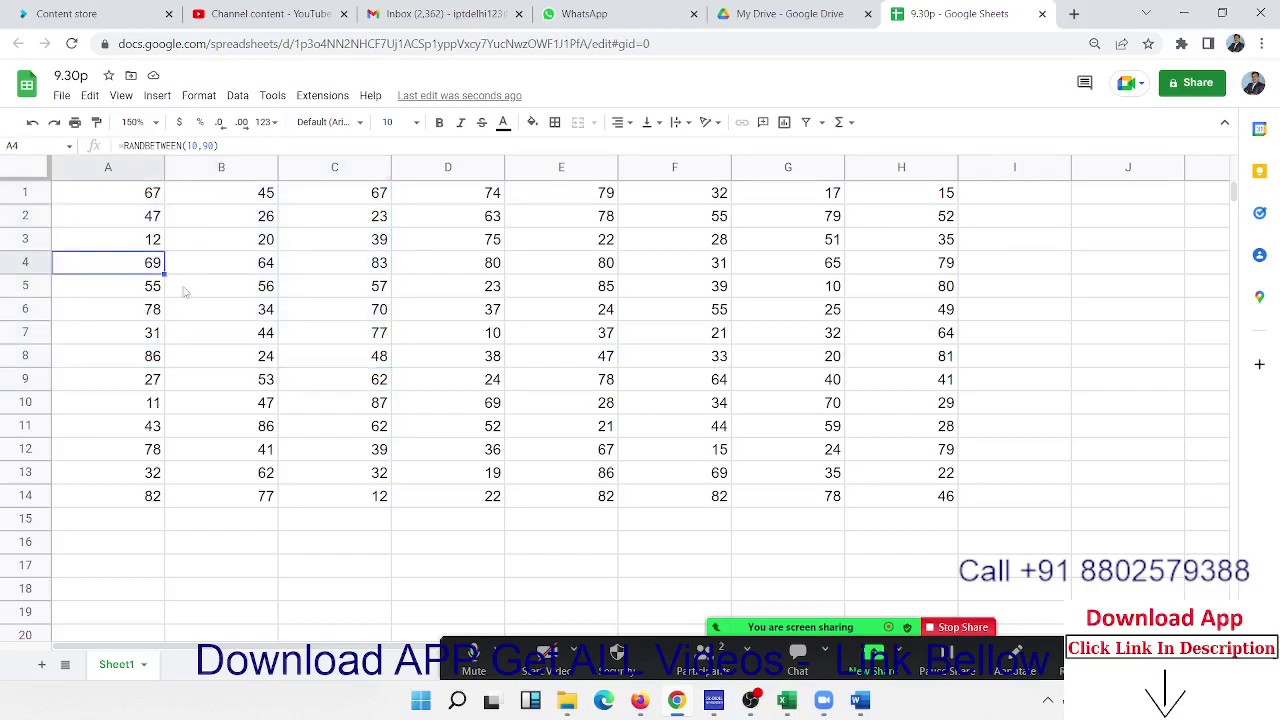
left_click(212, 318)
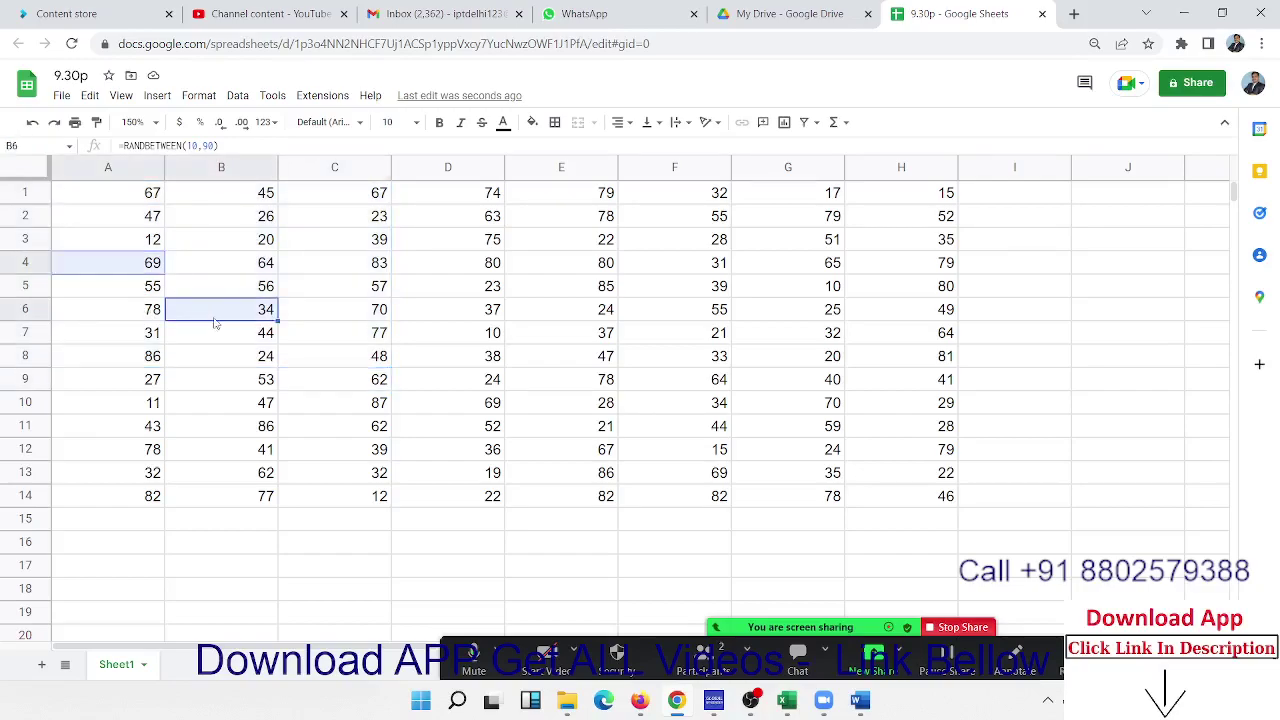
left_click(410, 355, "ctrl")
left_click(563, 286, "ctrl")
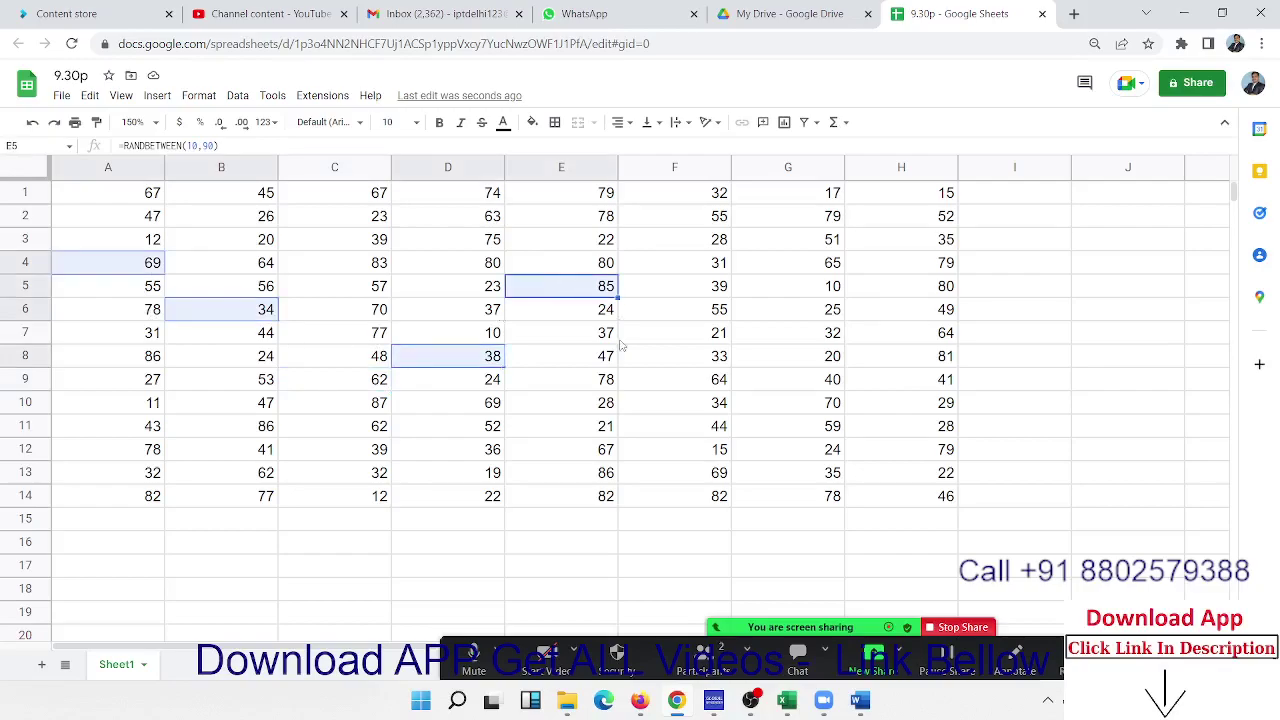
left_click_drag(620, 348, 592, 366)
left_click(885, 425, "ctrl")
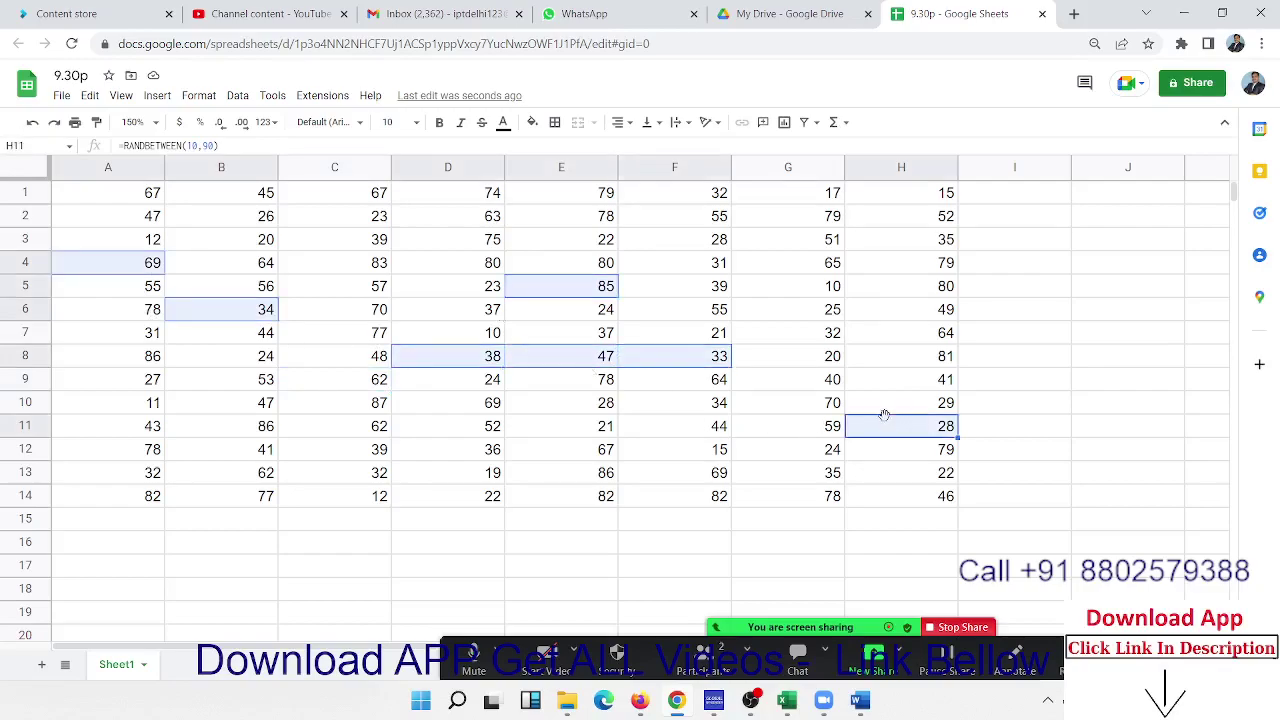
left_click(897, 313, "ctrl")
left_click(800, 240, "ctrl")
left_click(455, 217, "ctrl")
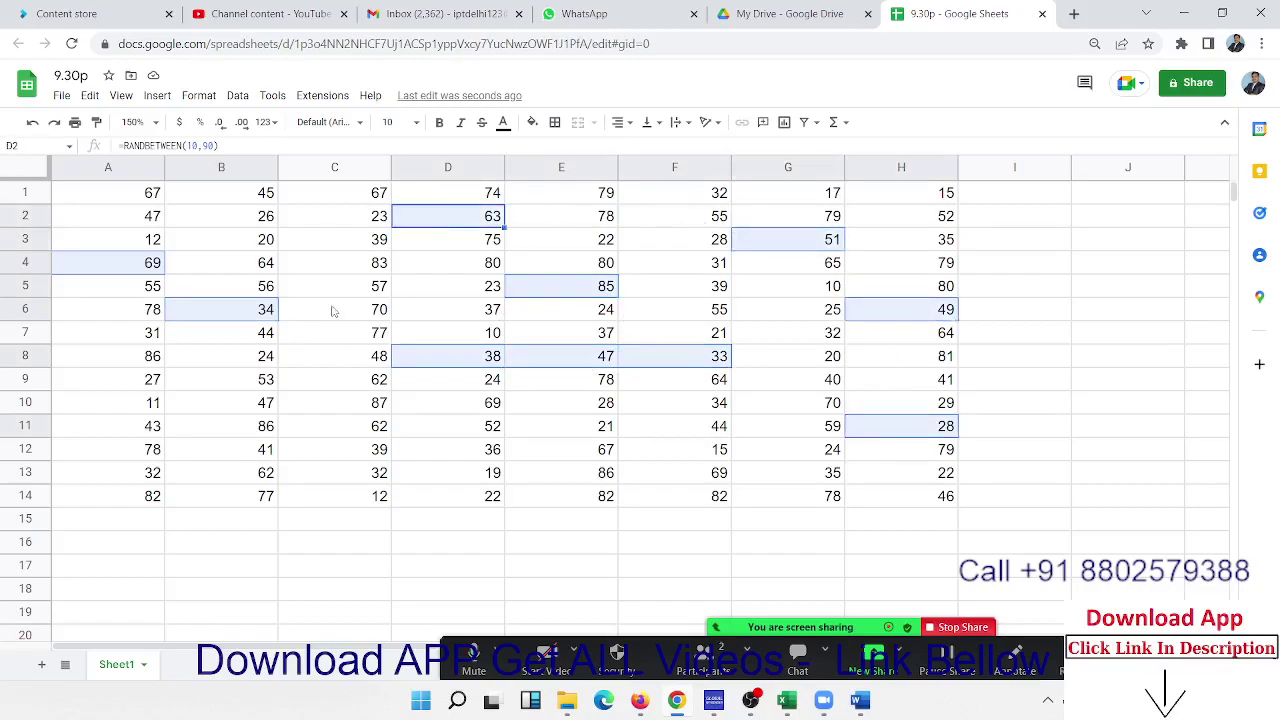
- Fill the selected scattered cells with orange
key("ctrl+c")
key("Escape")
key("ctrl+c")
left_click(532, 124)
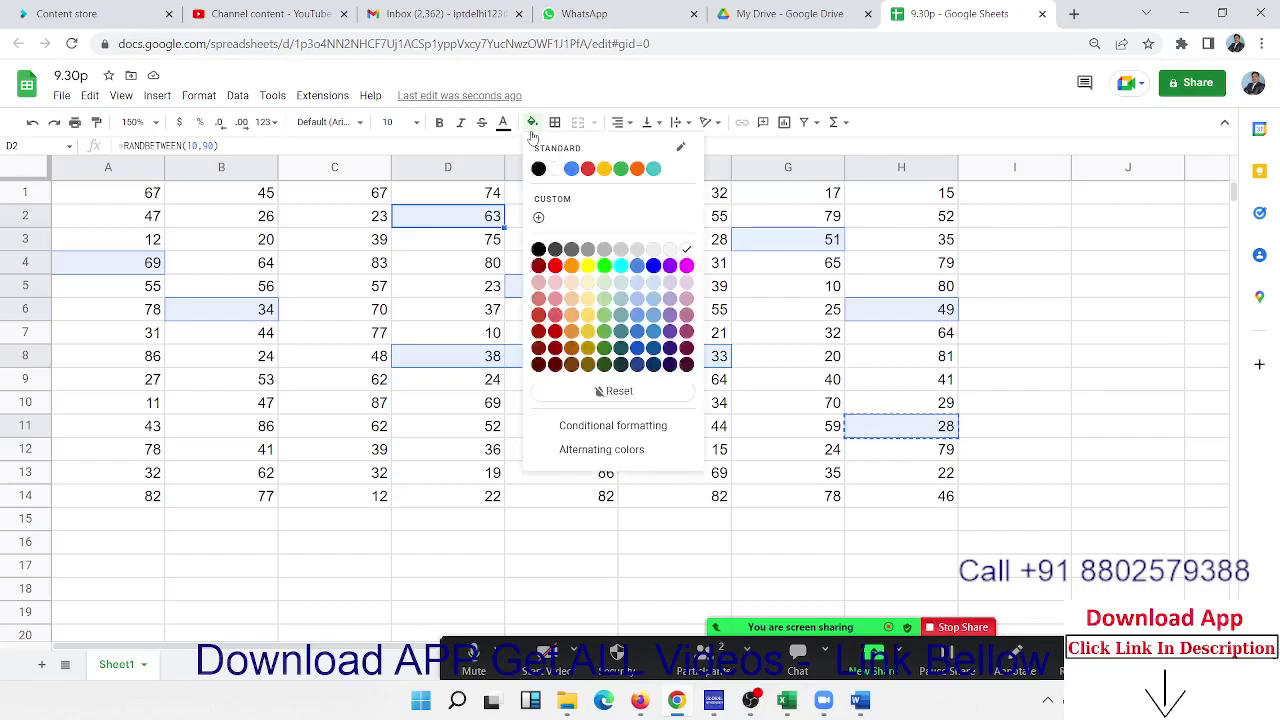
left_click(570, 267)
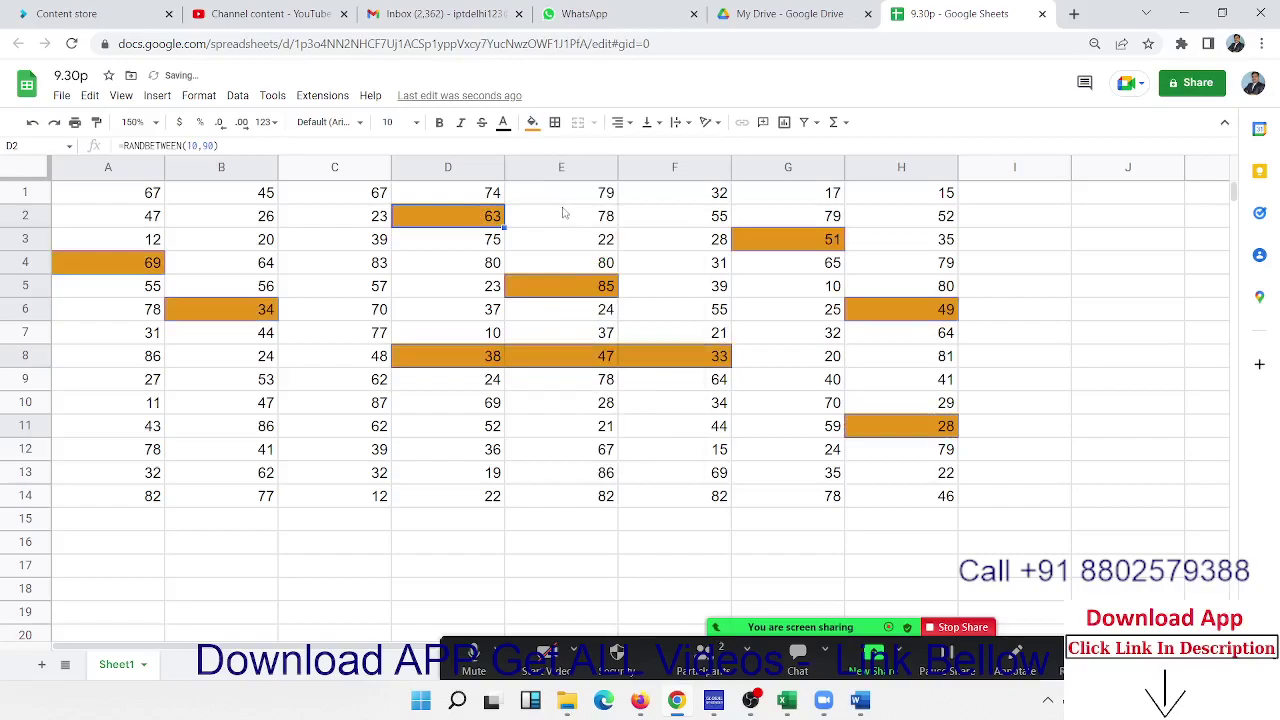
- Apply All borders to the orange cells
left_click(555, 123)
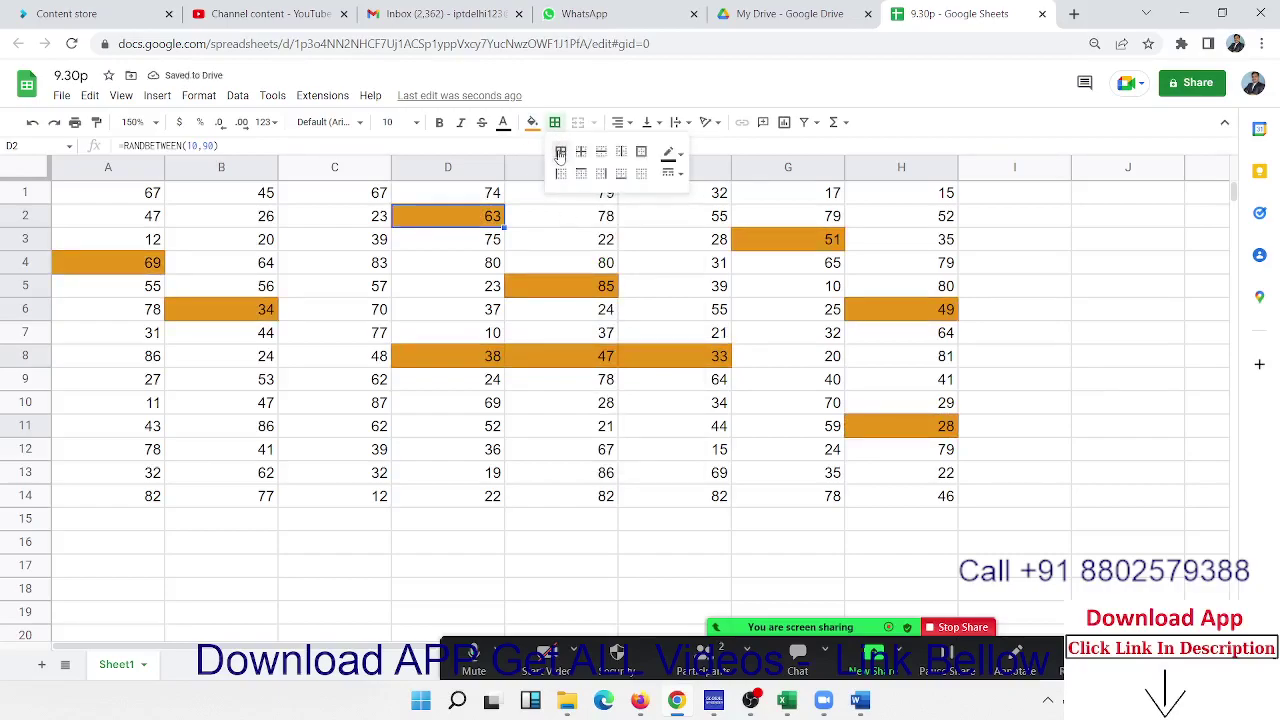
left_click(561, 151)
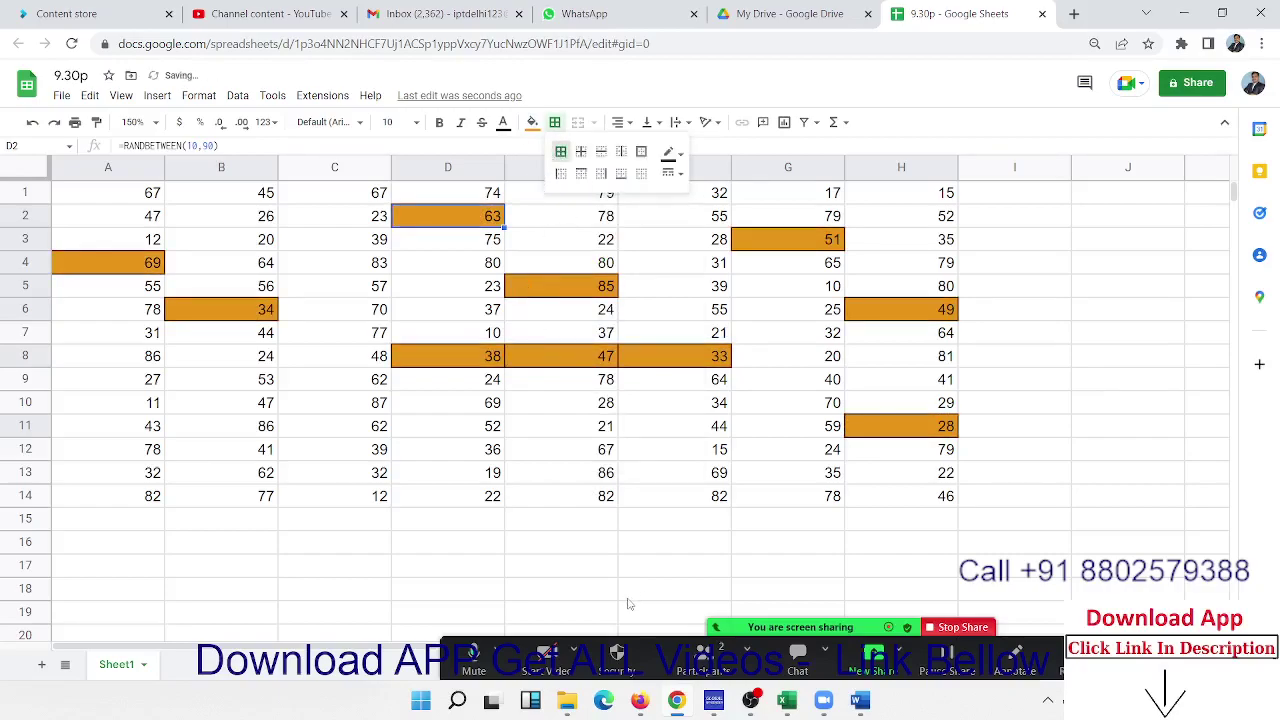
left_click(632, 456)
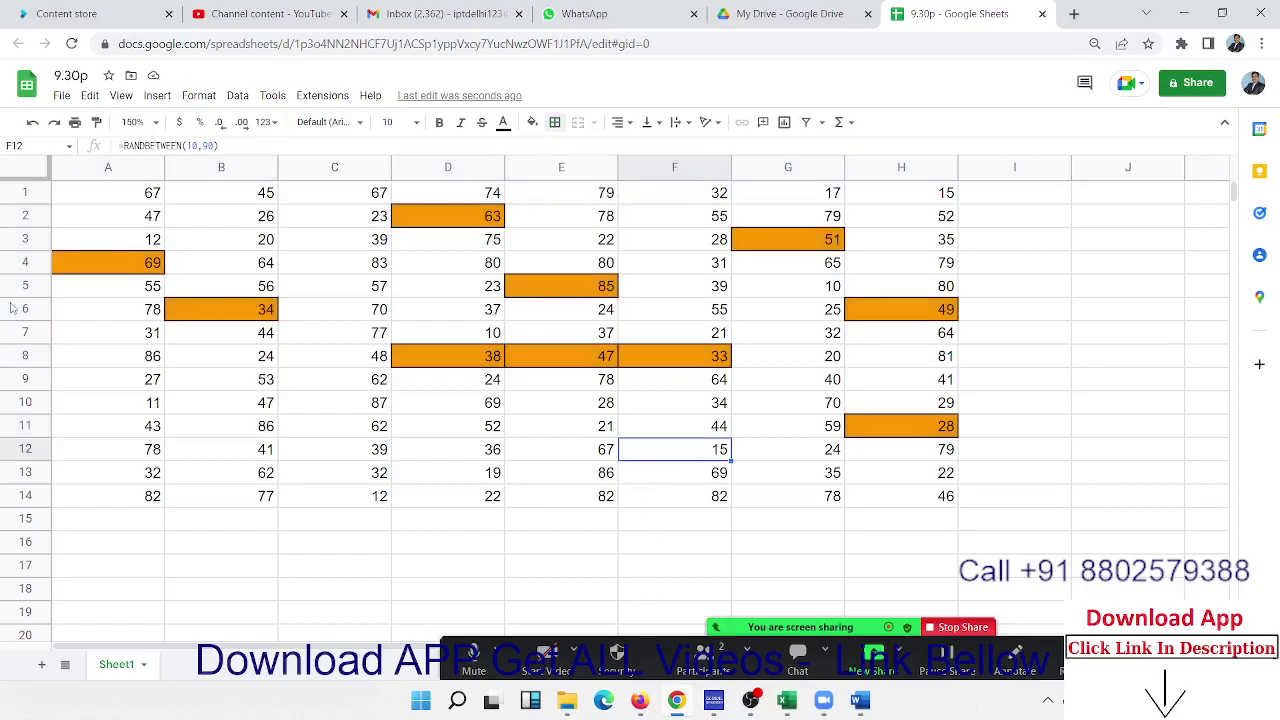
left_click(113, 203)
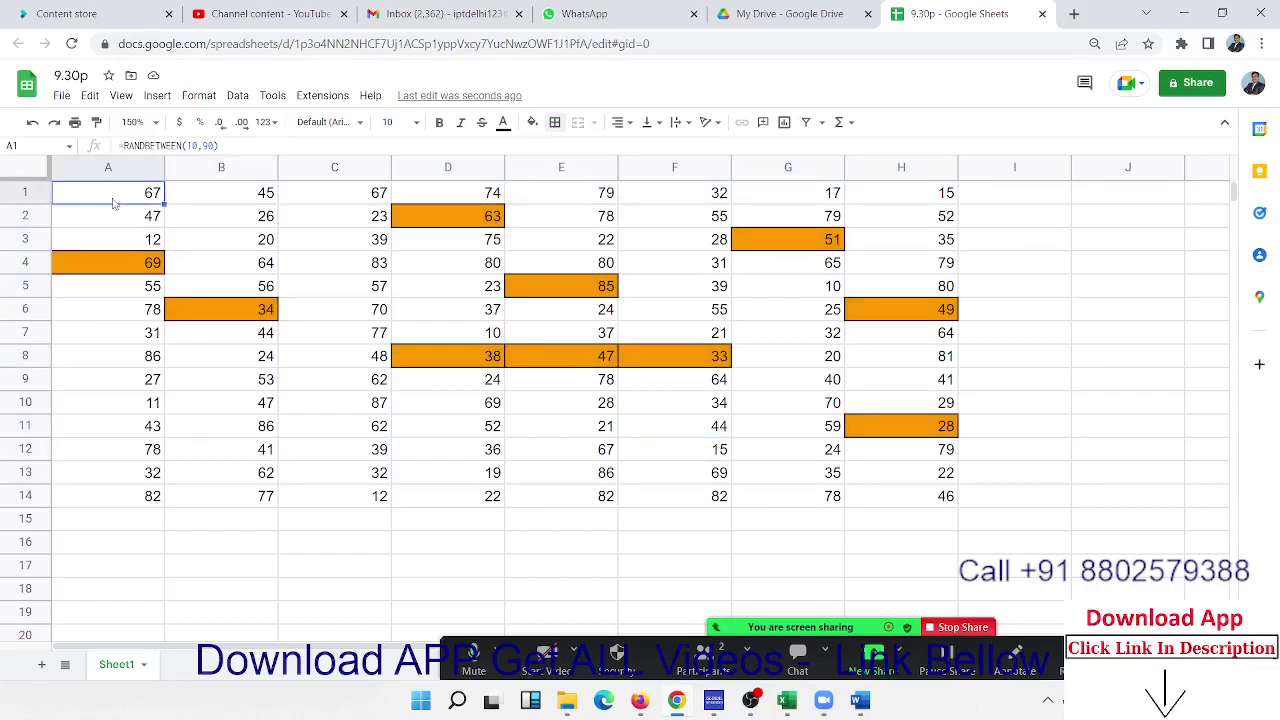
- Paste A1, C1 and E1 into B17:D17, showing 55, 22 and 47
left_click(366, 196)
left_click(608, 195, "ctrl")
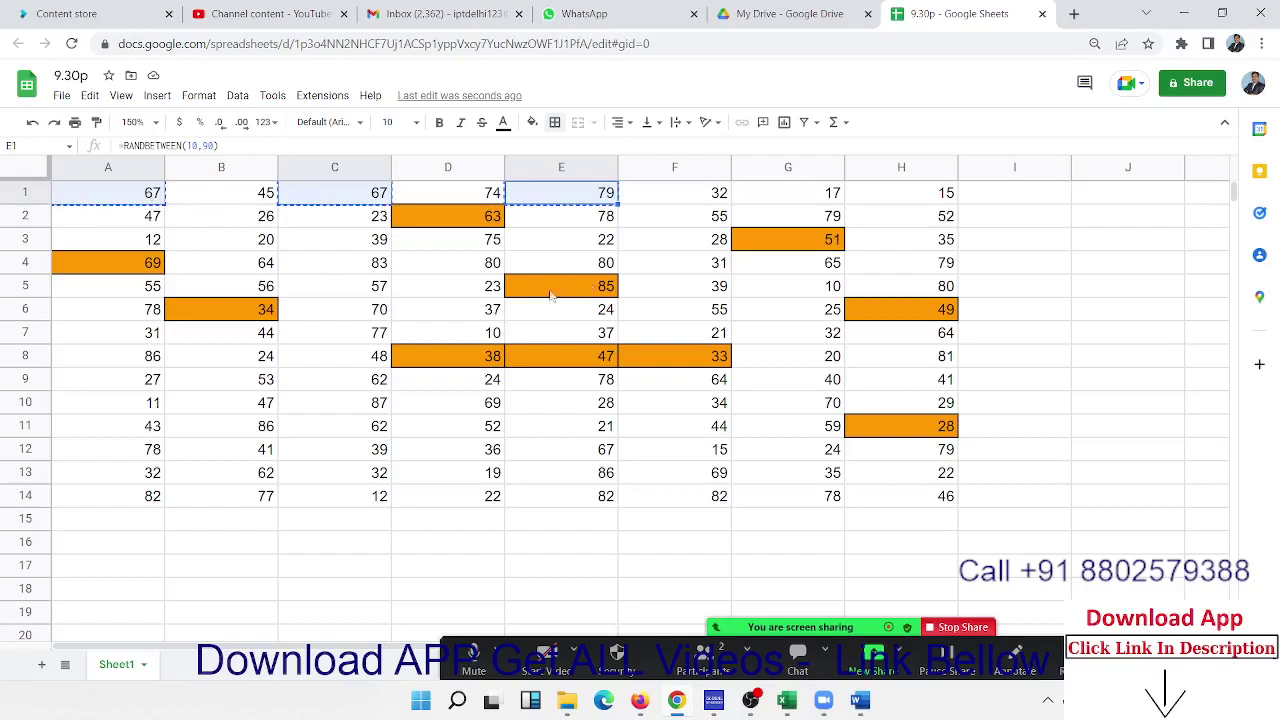
left_click(188, 572)
key("ctrl+v")
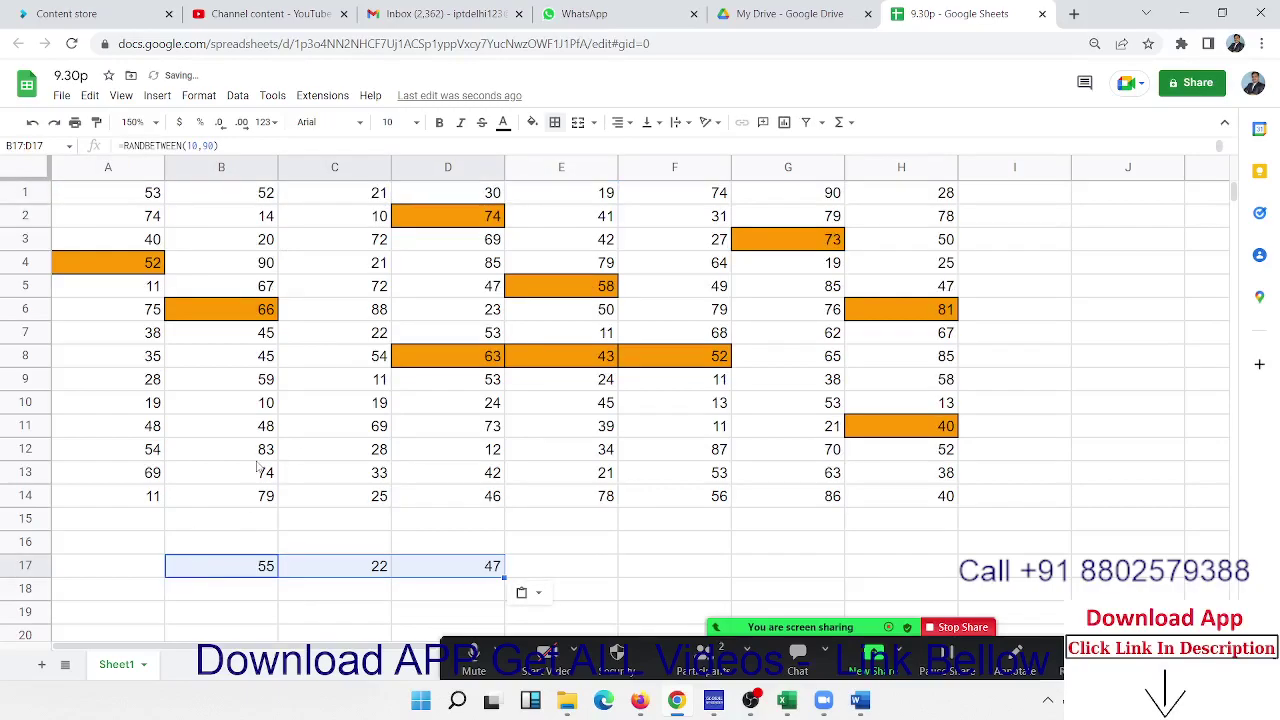
left_click(296, 265)
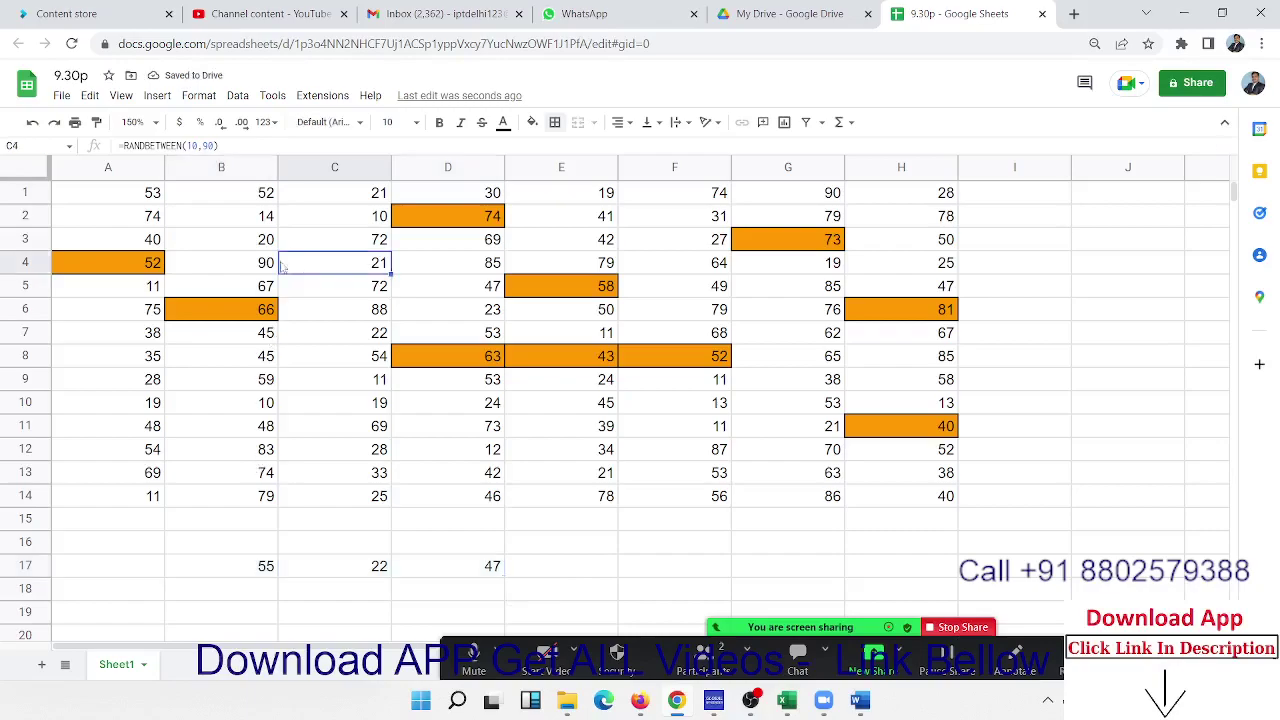
left_click(140, 202)
- Multi-select A1, C1, E1, A3, C3 and E3, copy them, and paste as a two-row block at B20
left_click(340, 202, "ctrl")
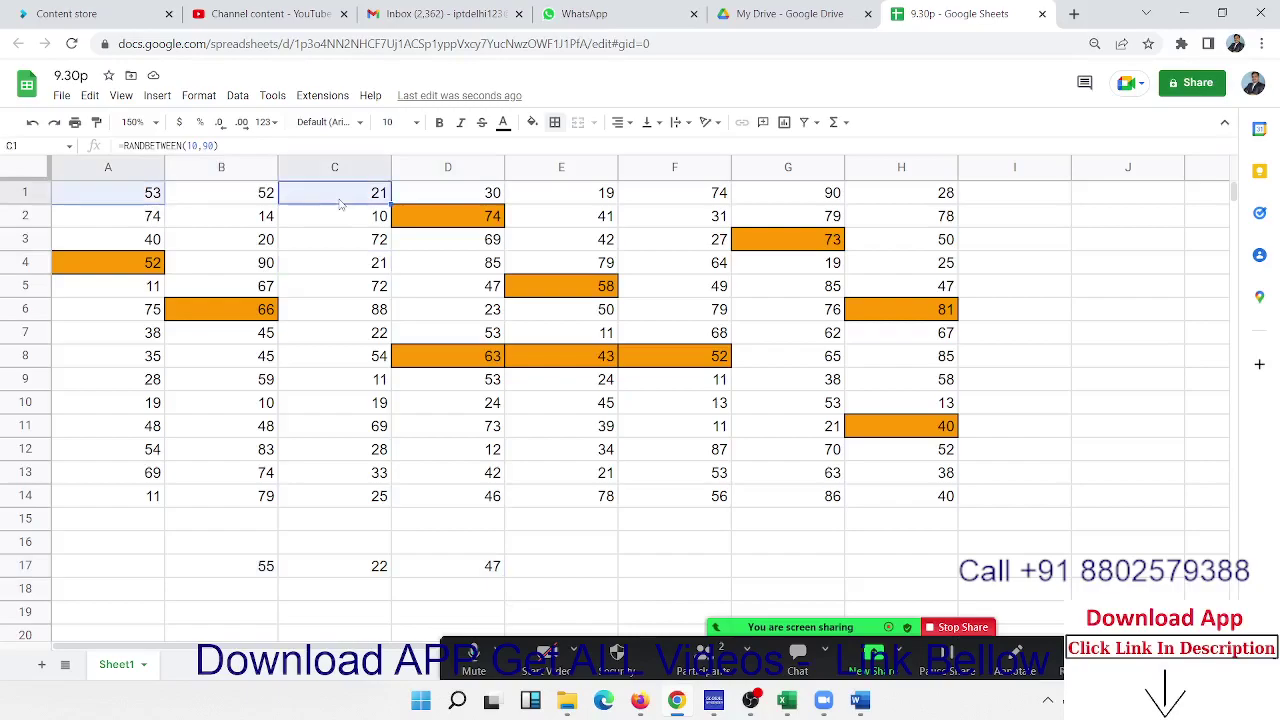
left_click(565, 195, "ctrl")
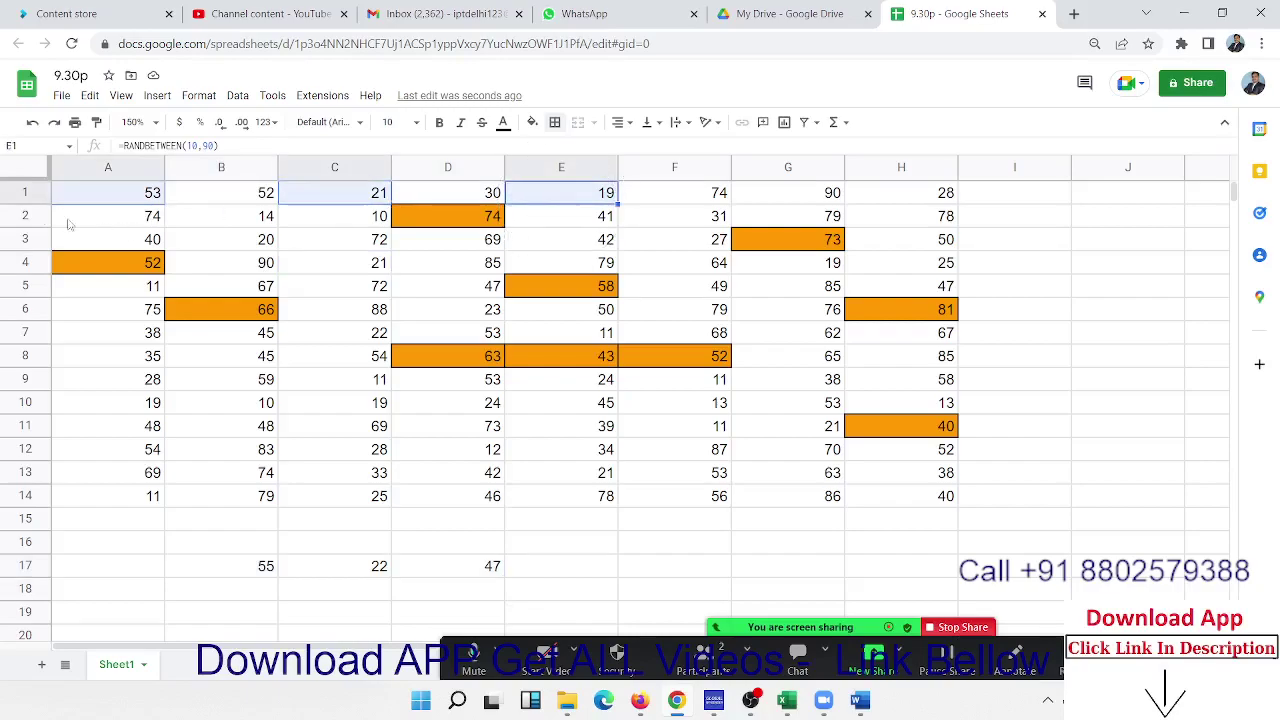
left_click(137, 241, "ctrl")
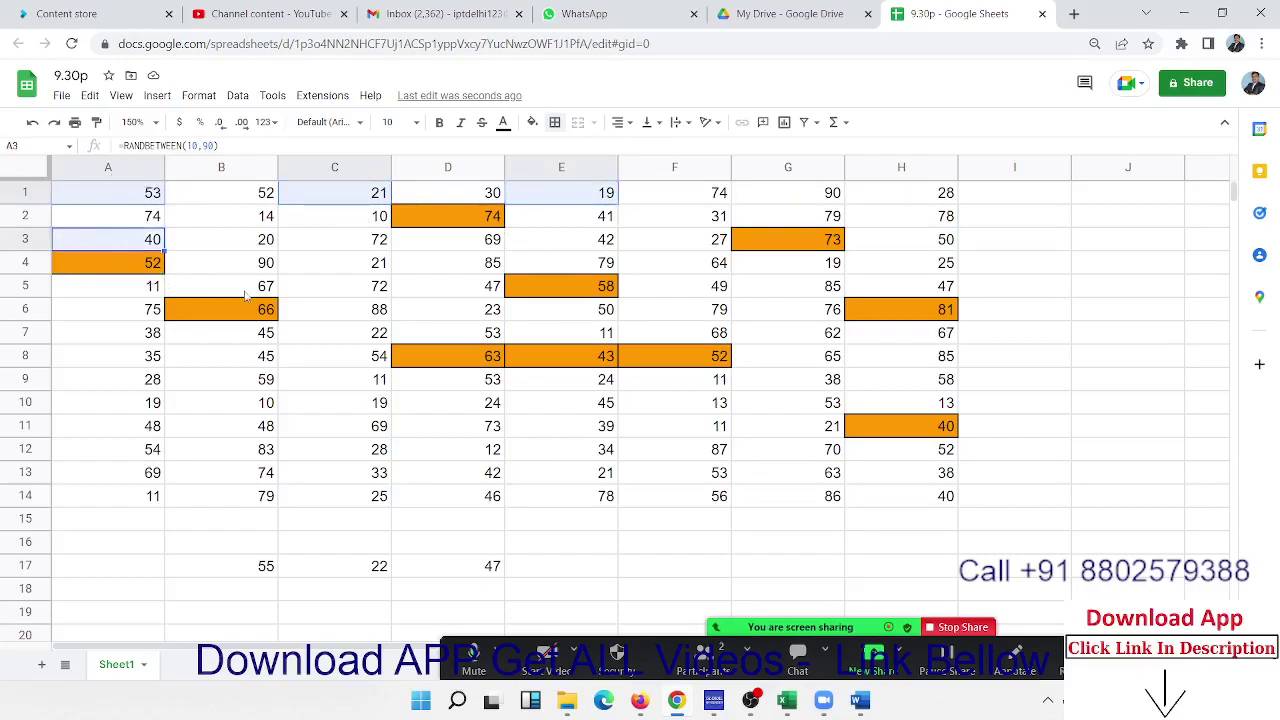
key("ctrl+c")
left_click(356, 245)
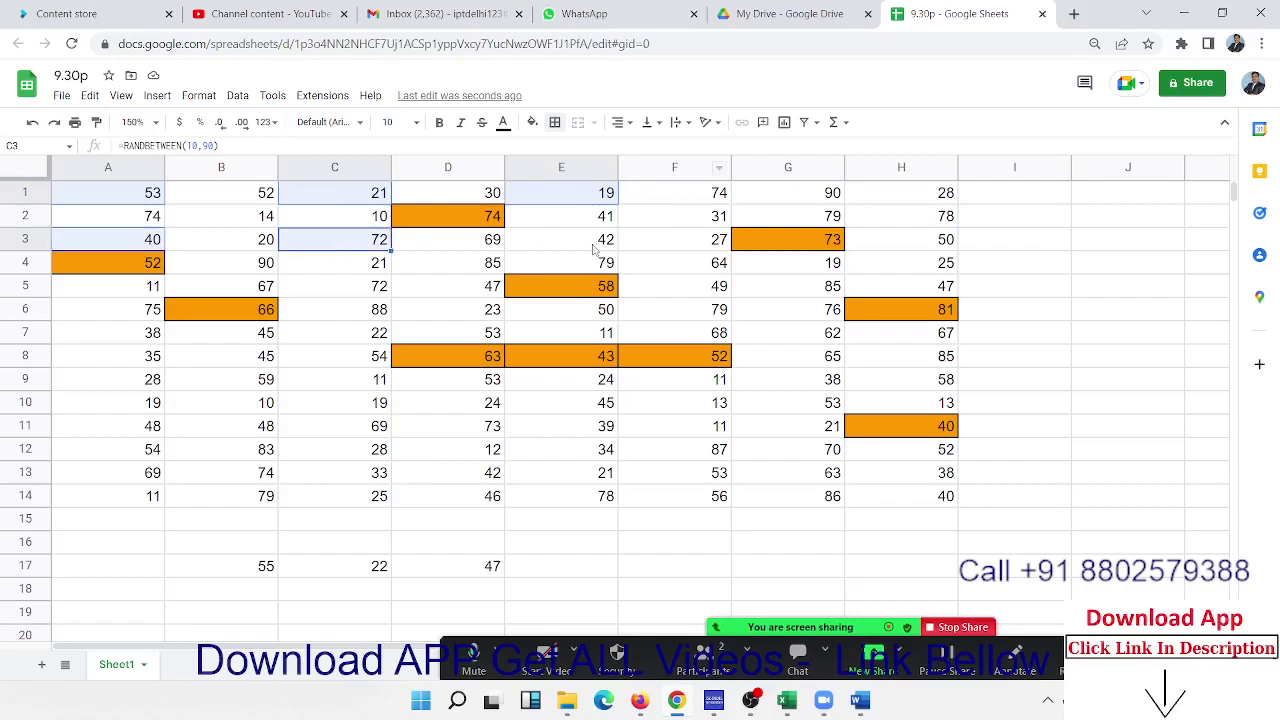
left_click(598, 249)
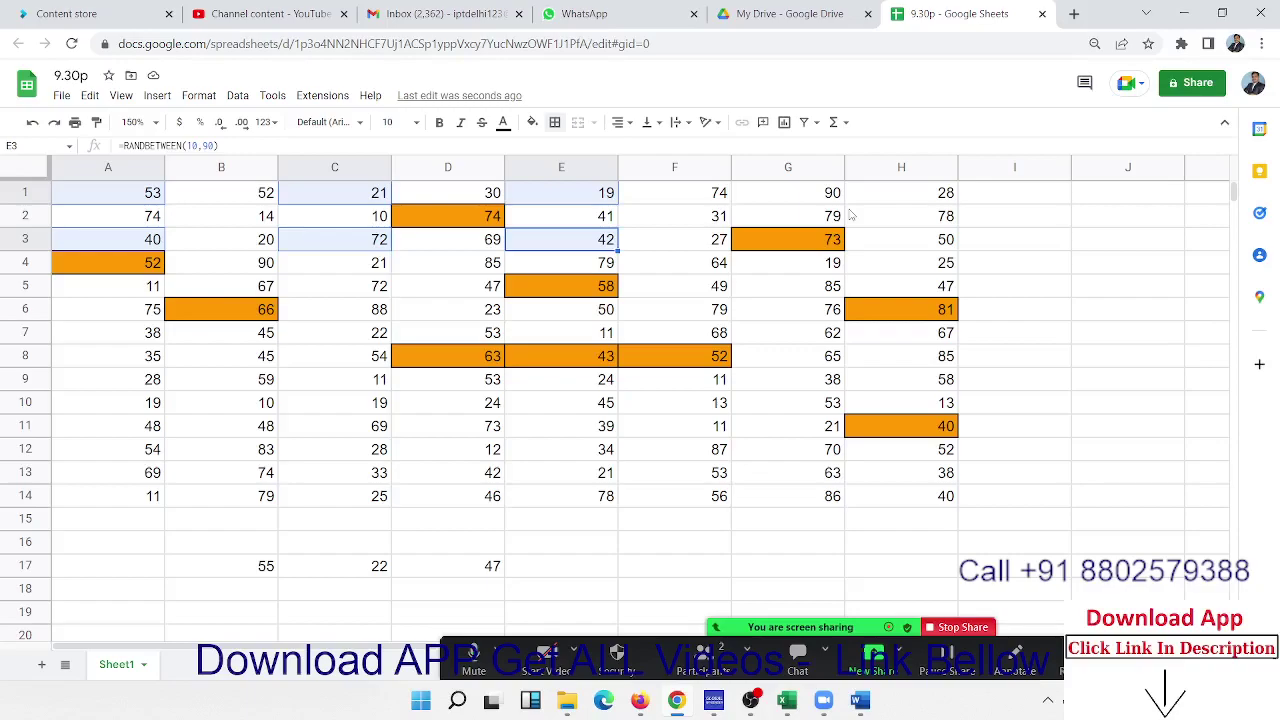
key("ctrl+c")
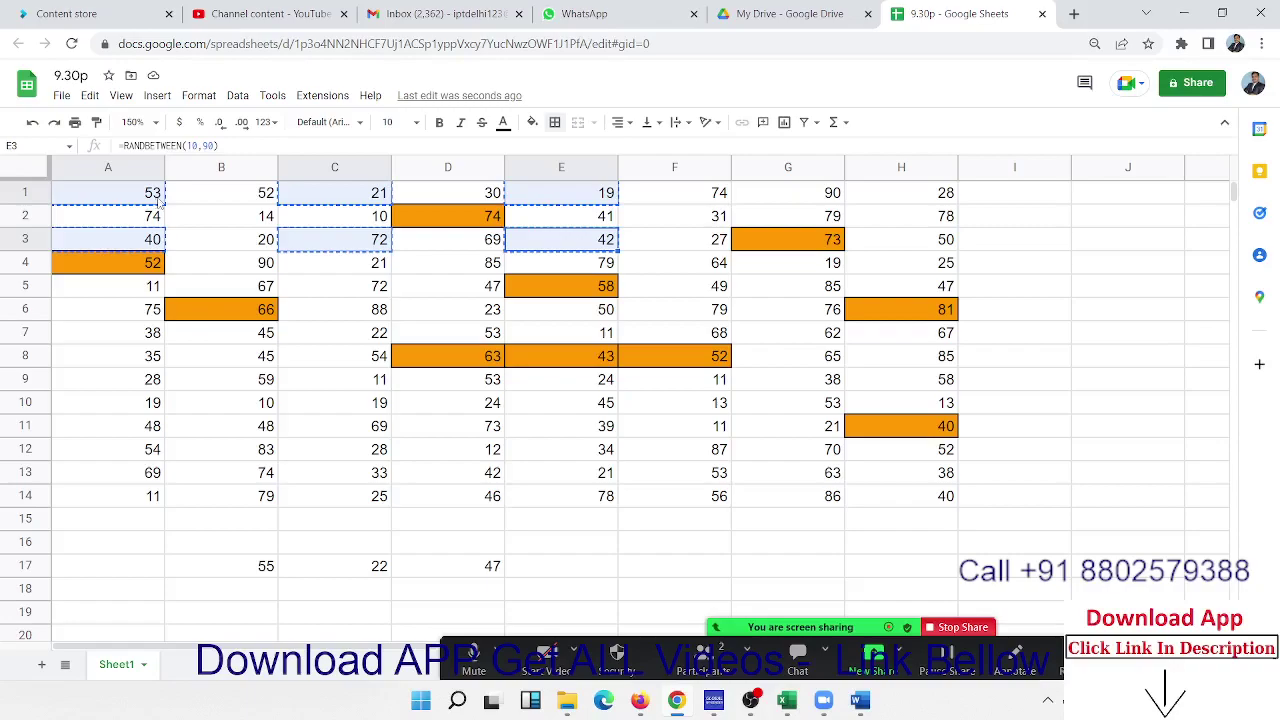
scroll(657, 426, "down", 2)
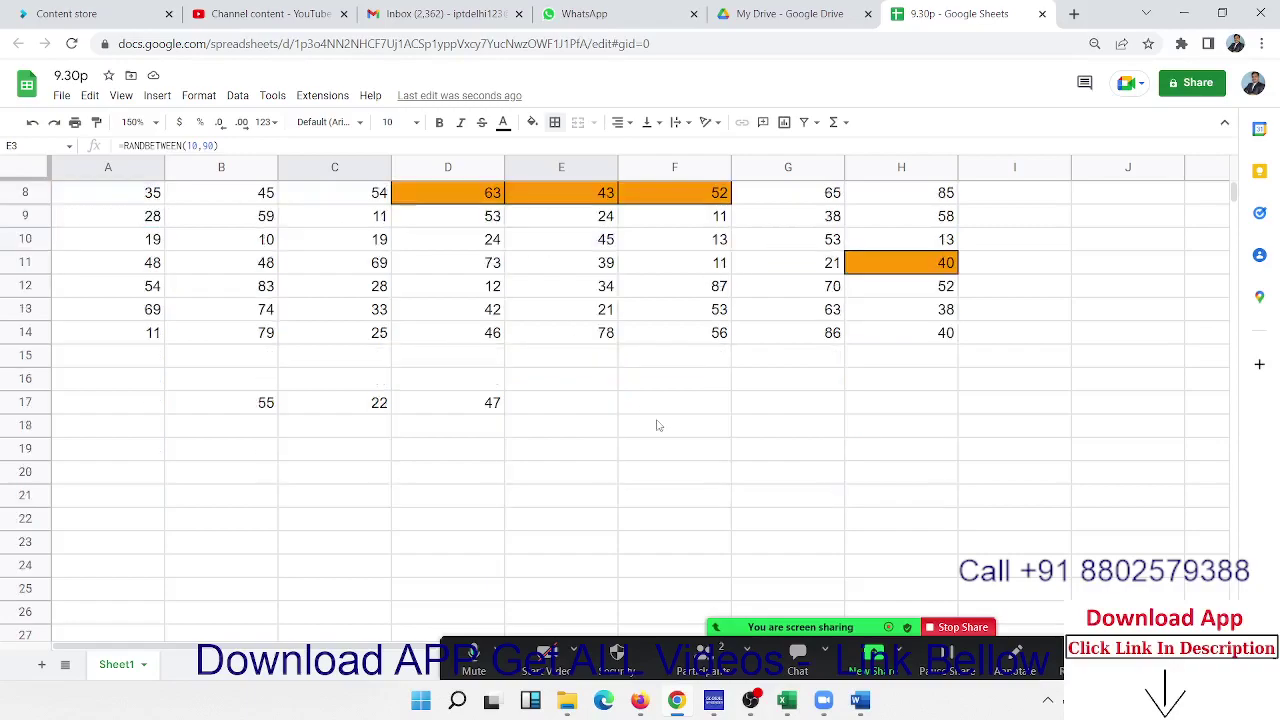
left_click(241, 471)
key("ctrl+v")
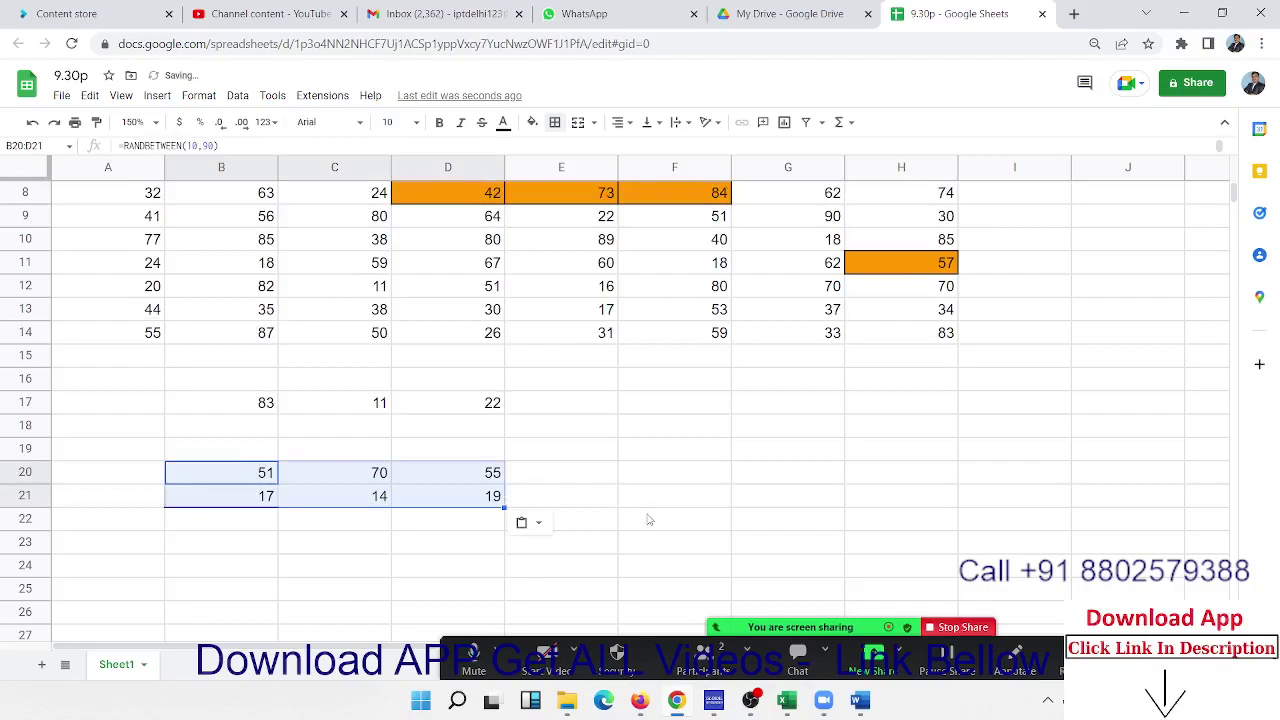
scroll(643, 440, "up", 2)
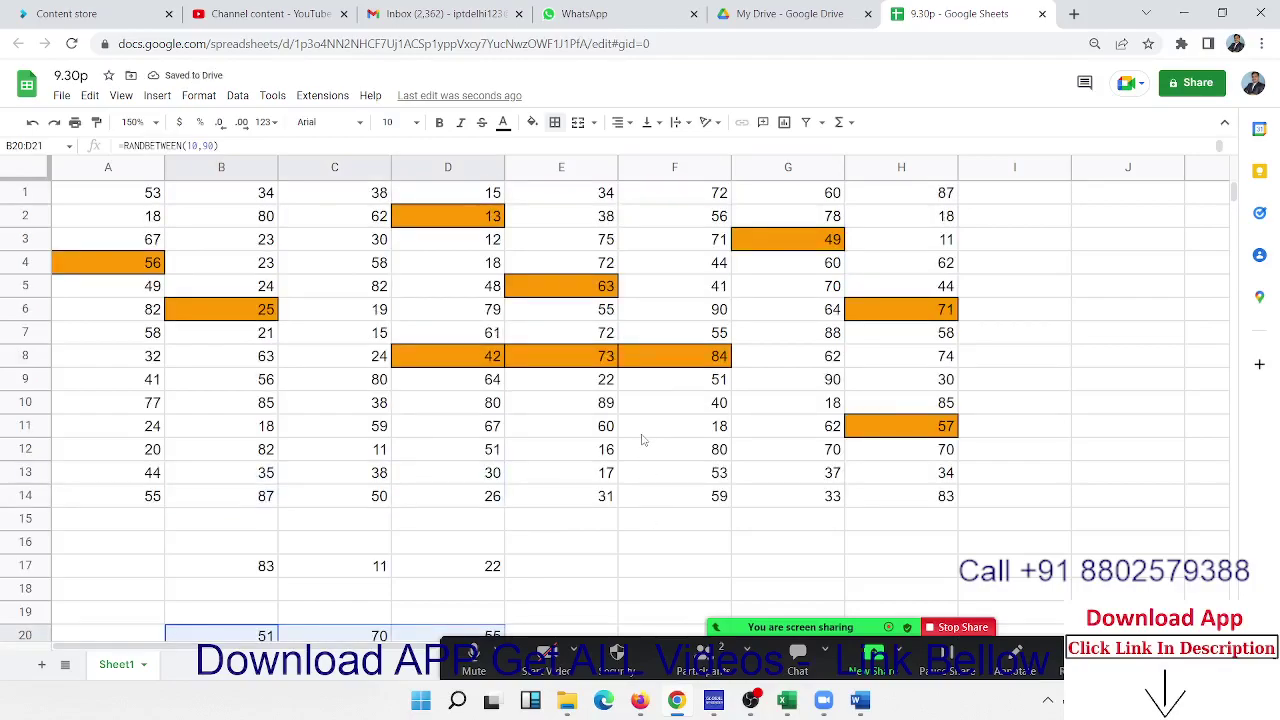
scroll(643, 440, "down", 4)
scroll(643, 440, "up", 2)
scroll(643, 440, "up", 2)
left_click(29, 174)
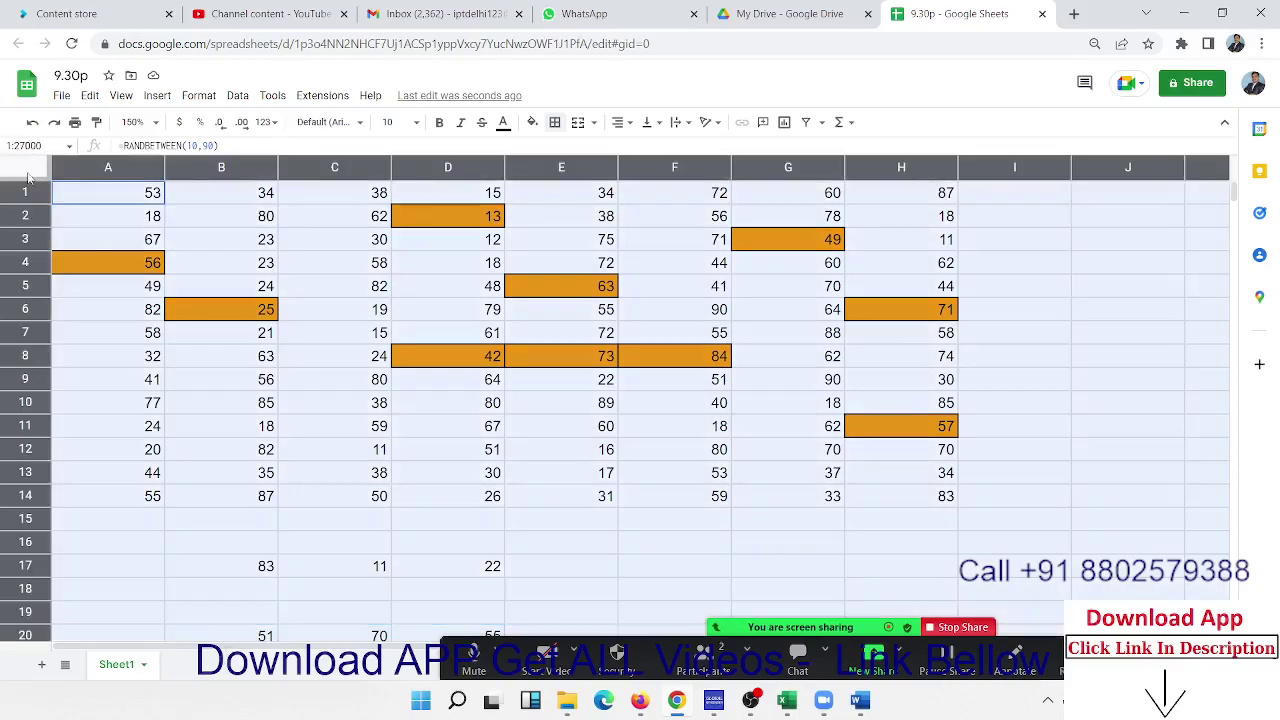
scroll(241, 375, "down", 3)
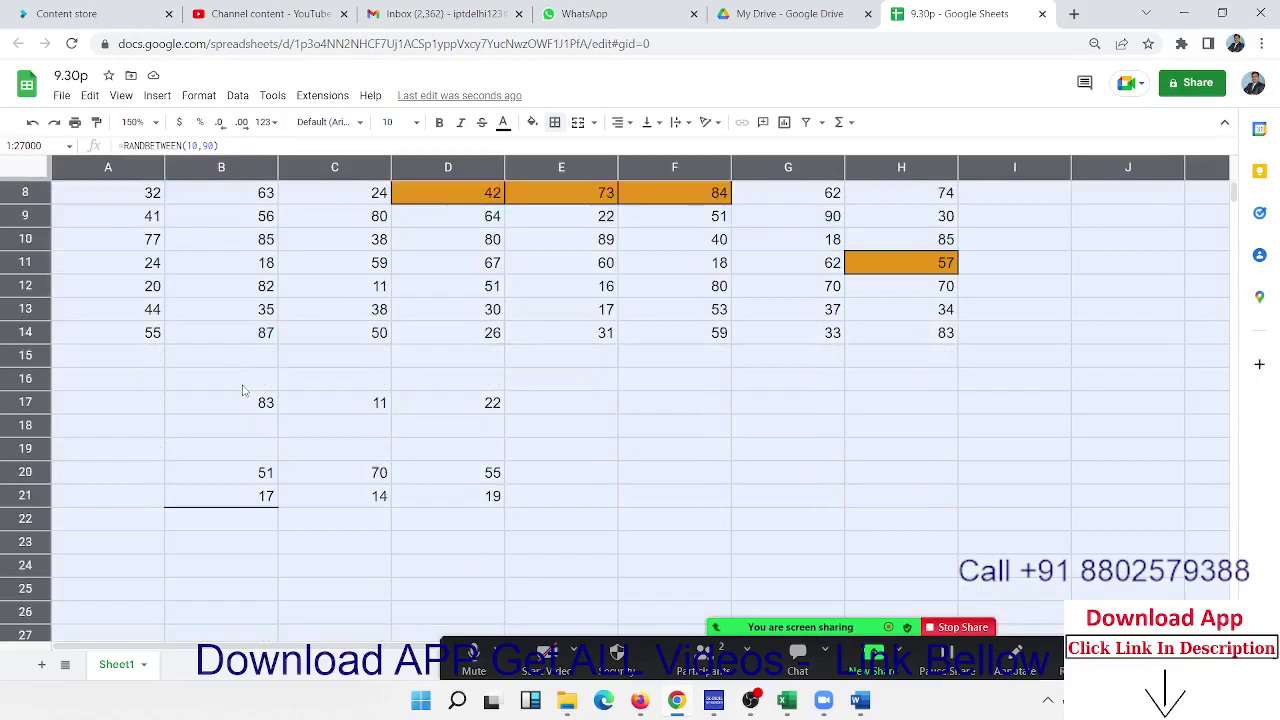
scroll(242, 390, "up", 3)
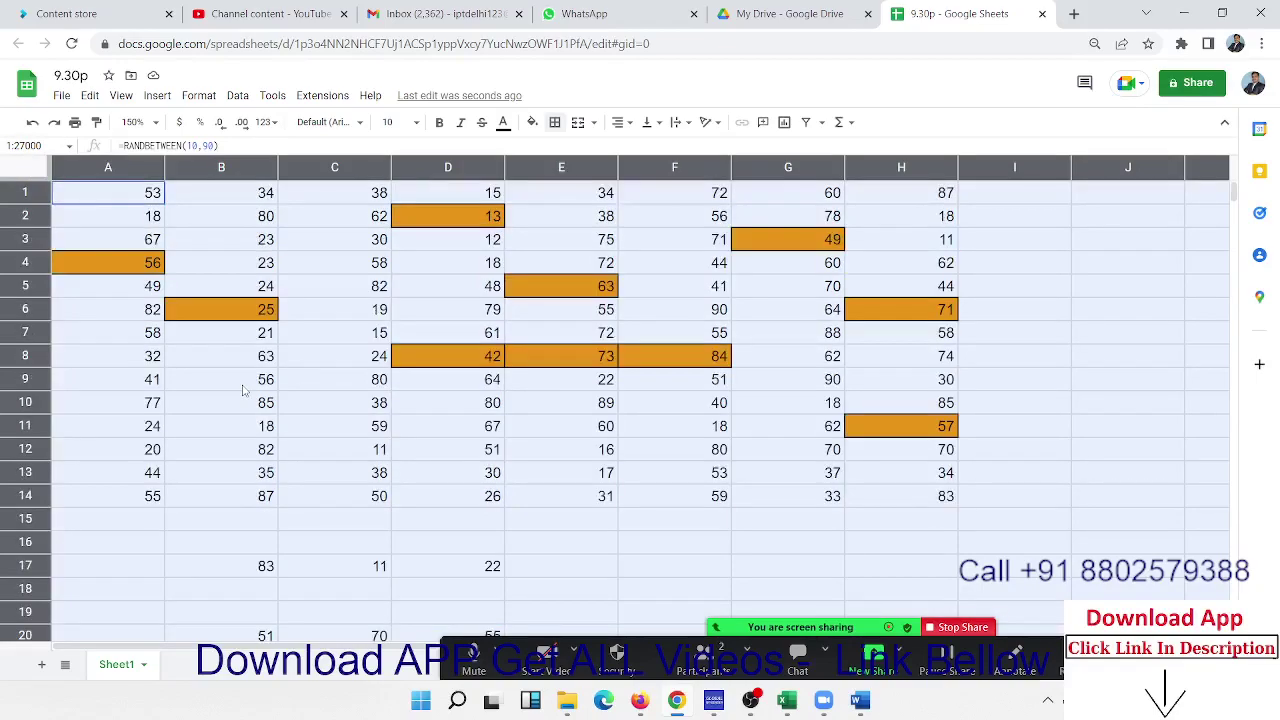
scroll(241, 390, "down", 3)
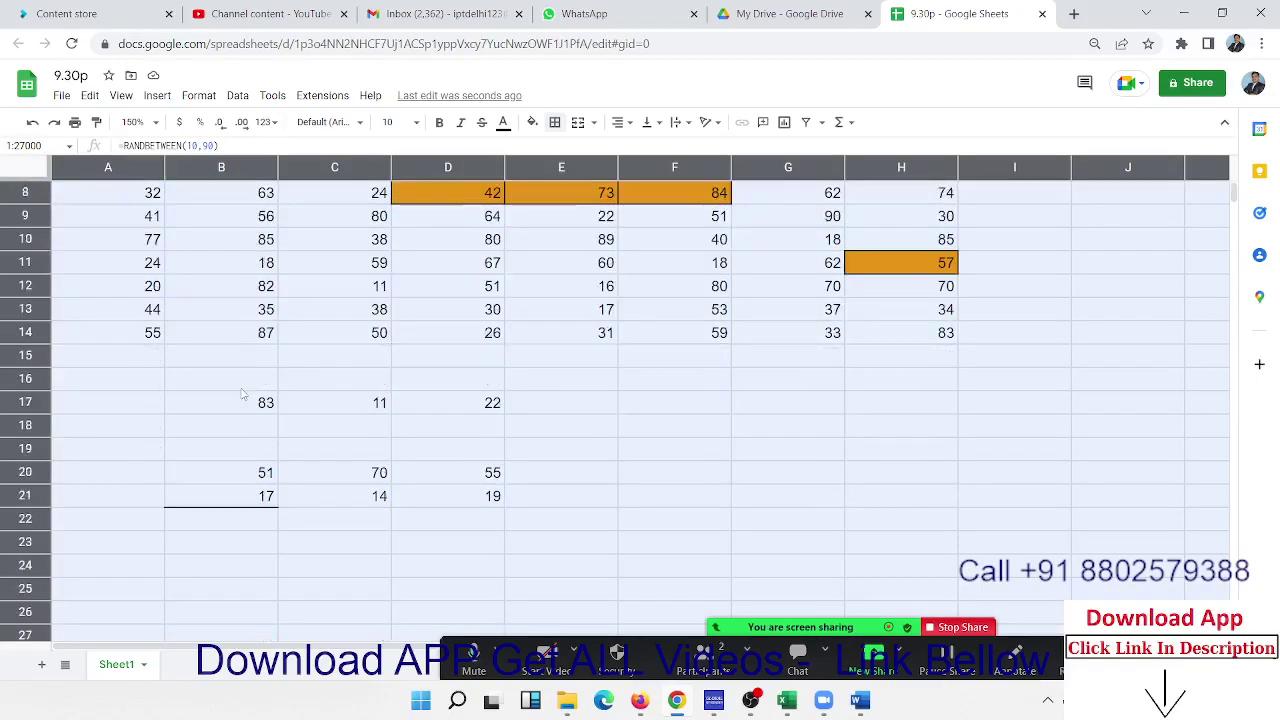
scroll(241, 393, "up", 3)
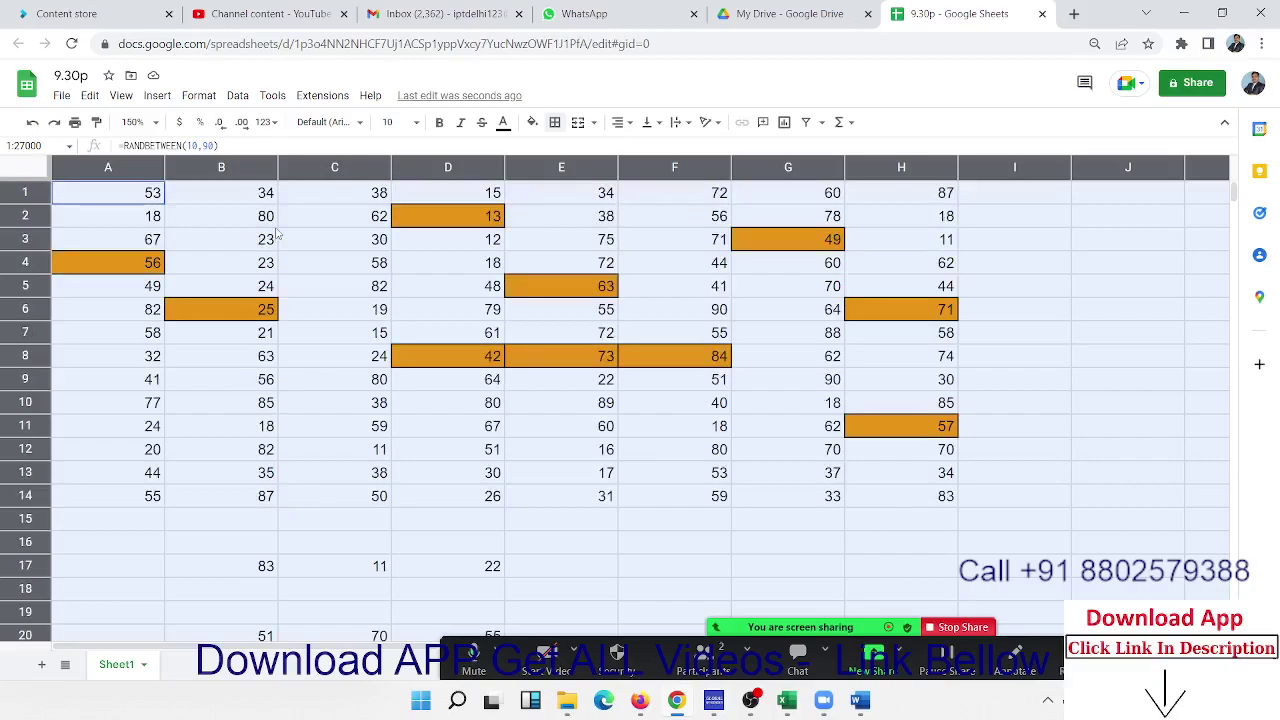
left_click_drag(272, 236, 183, 206)
left_click(136, 196)
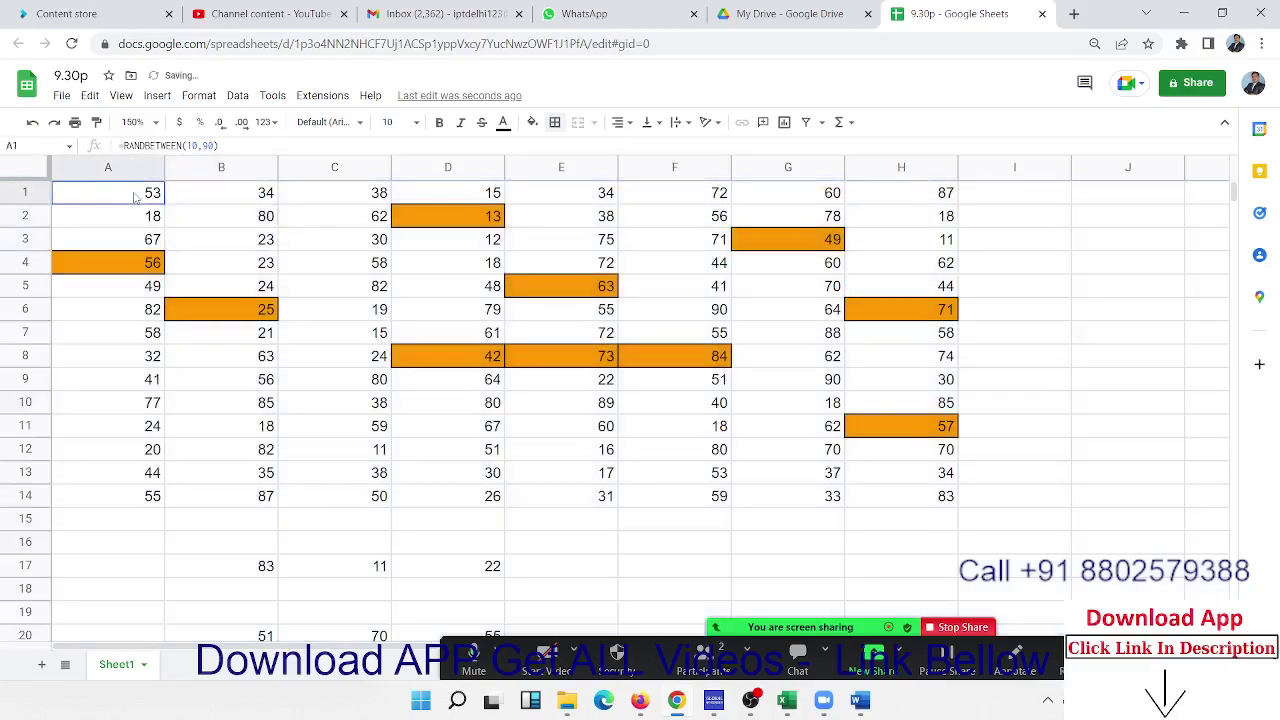
left_click_drag(906, 197, 1150, 286)
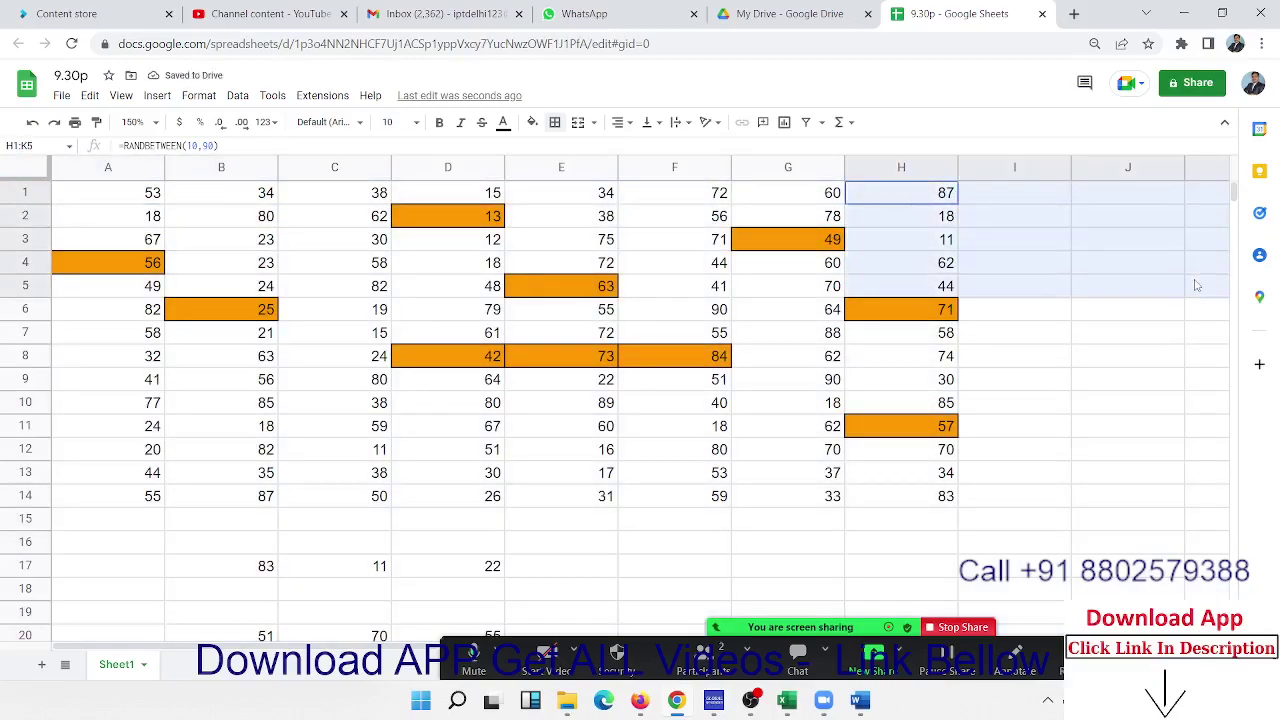
- Insert a blank column to the left of column G
left_click(790, 170)
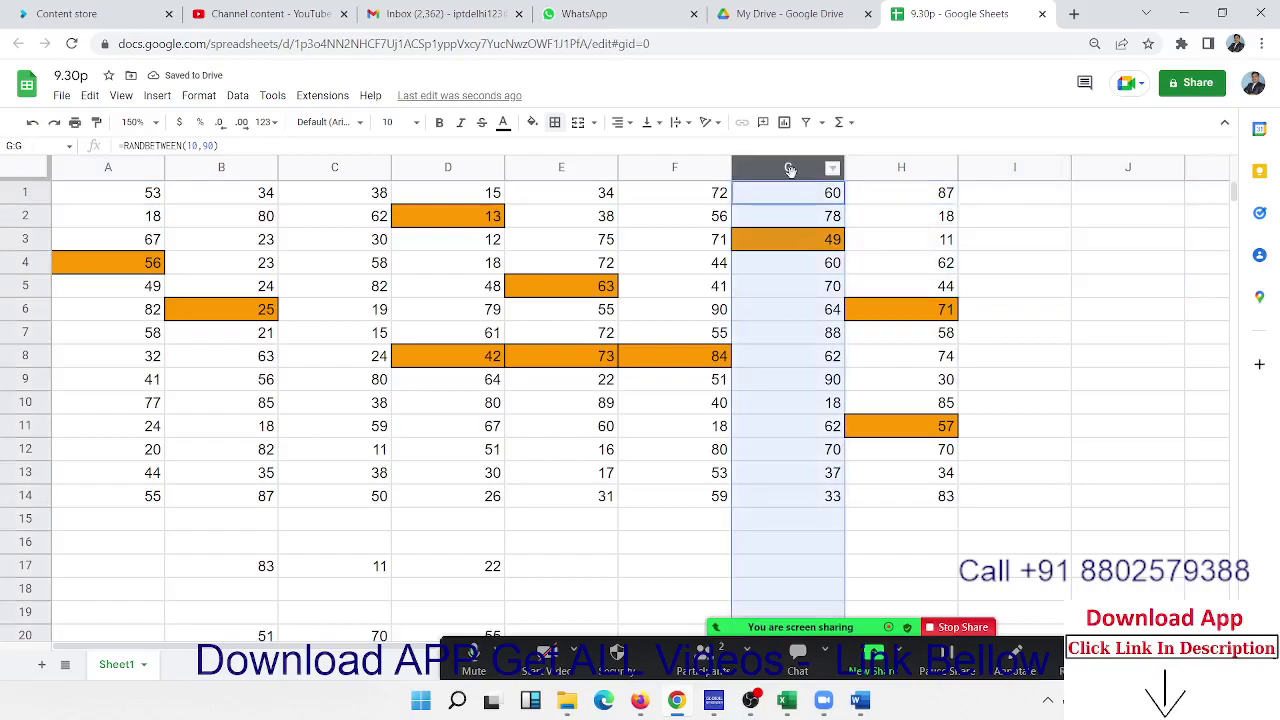
right_click(790, 172)
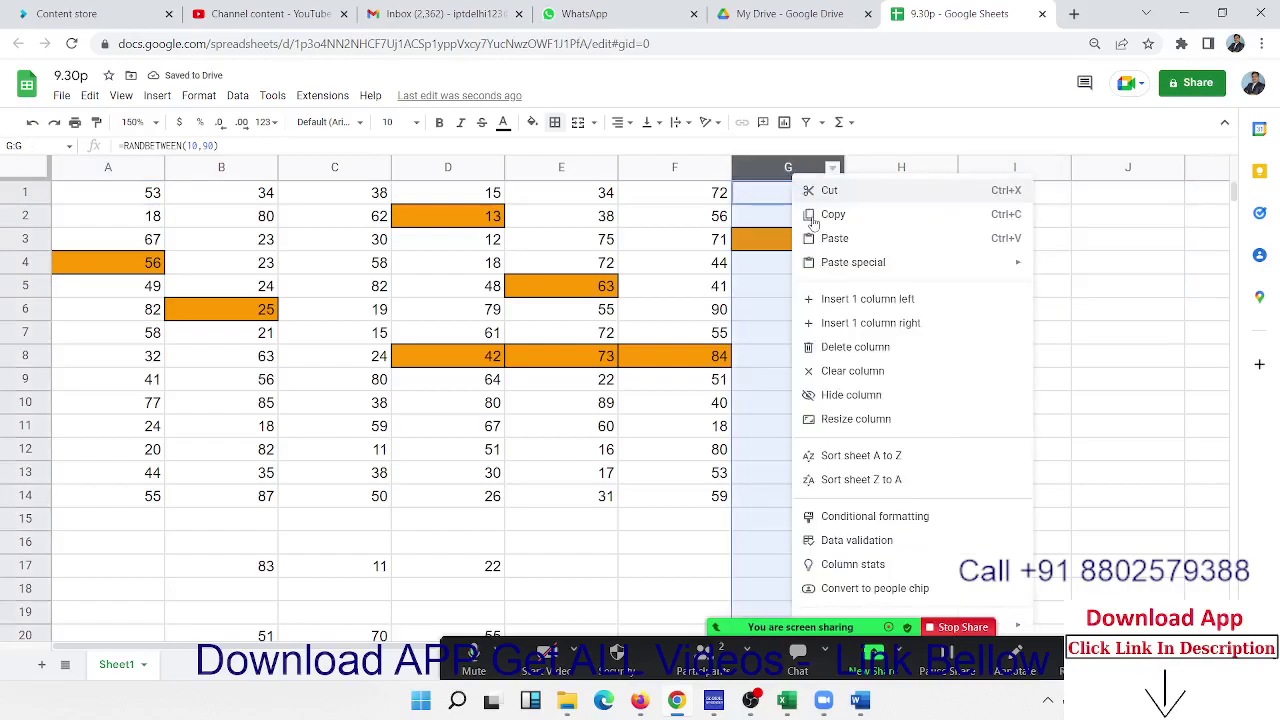
left_click(846, 298)
left_click(838, 264)
- Copy F1:H1 and paste it into F17:H17
left_click_drag(708, 196, 870, 196)
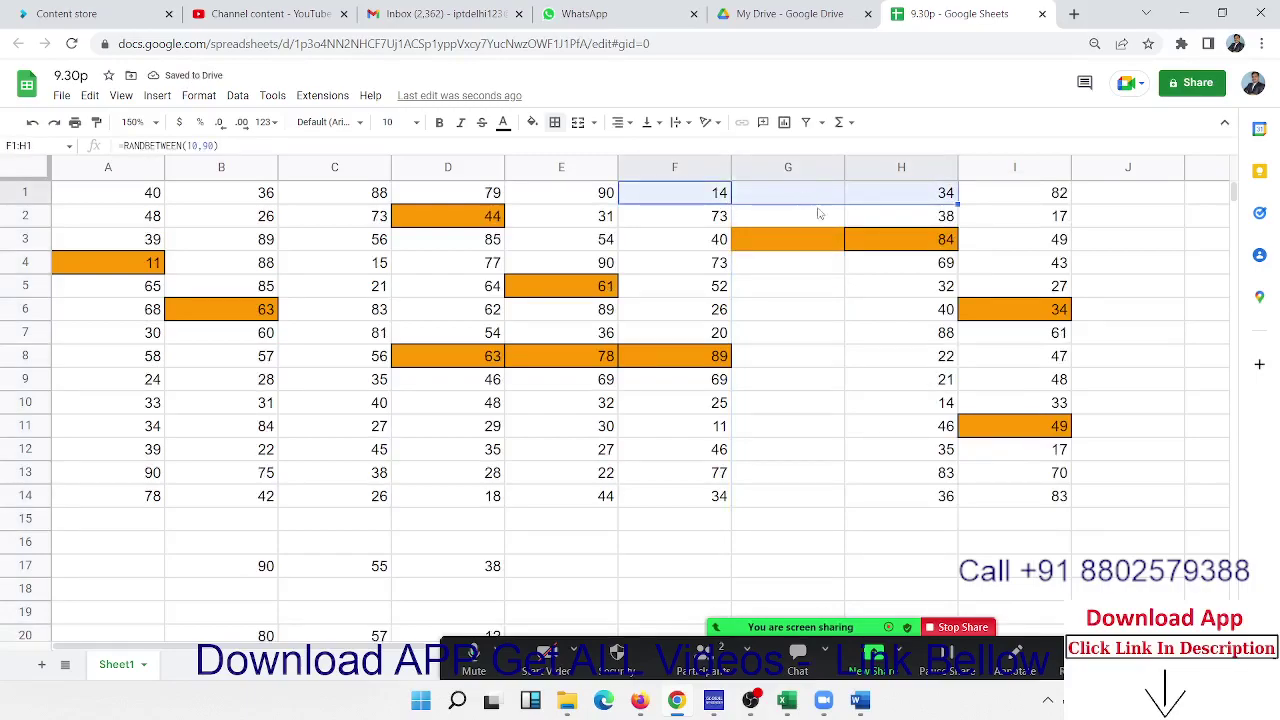
key("ctrl+c")
left_click(724, 566)
key("ctrl+v")
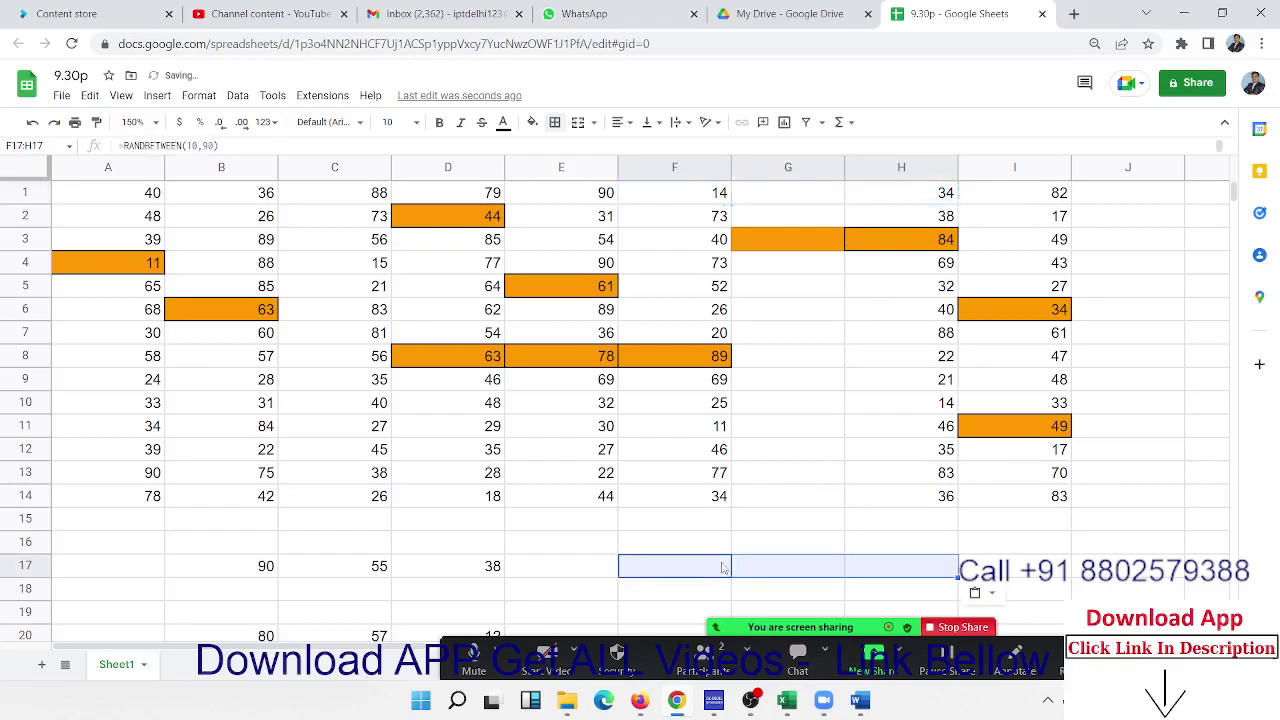
left_click(878, 576)
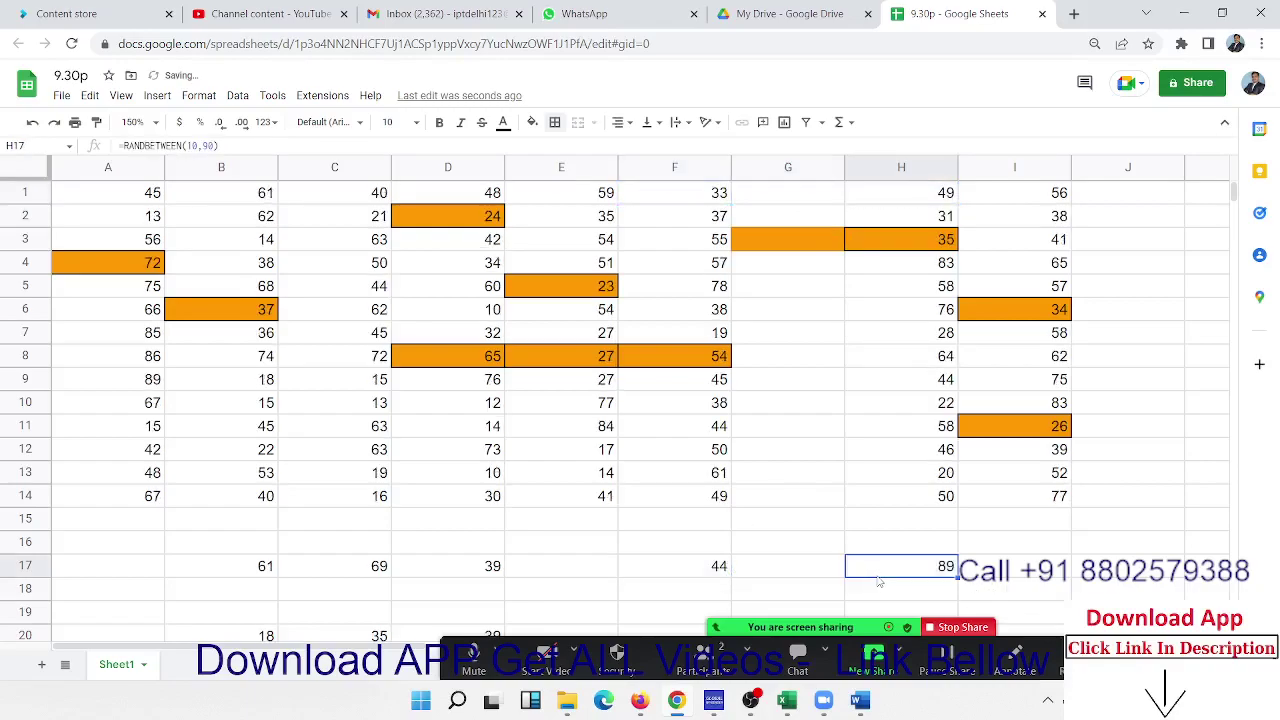
left_click(805, 578)
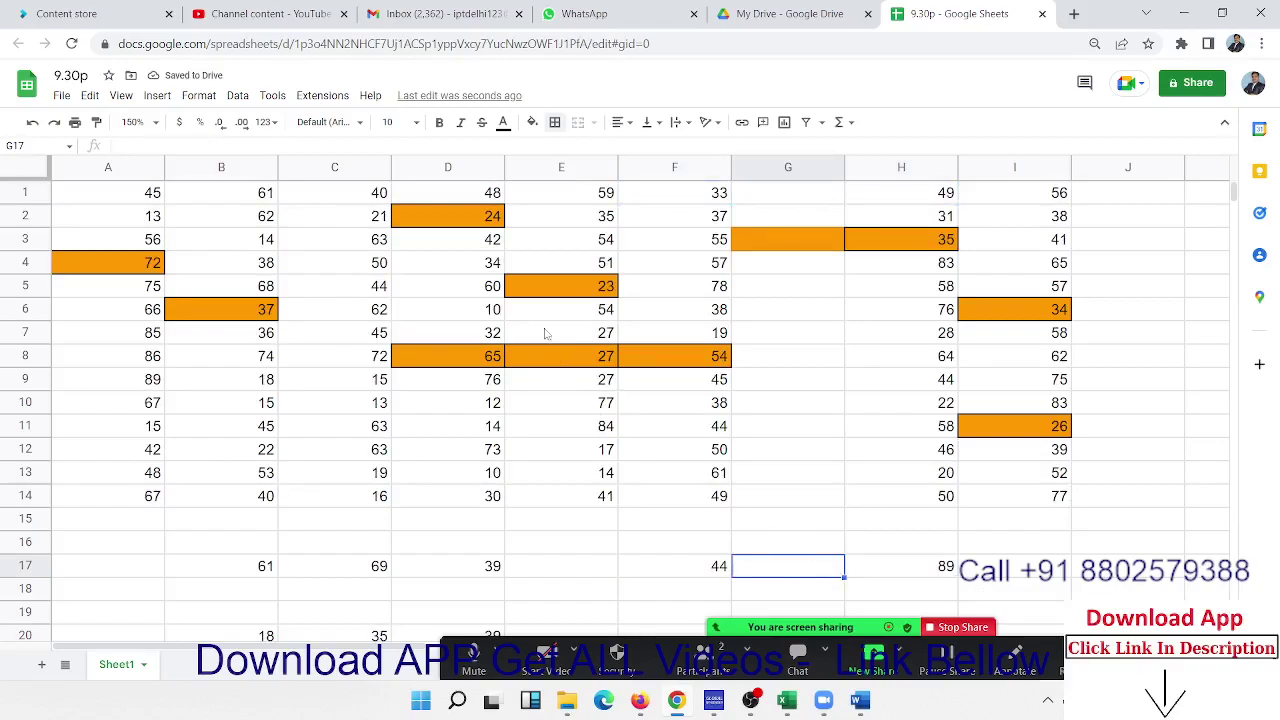
- Copy F1 and H1 together and paste them into F18:G18, showing 61 and 44
left_click(698, 210)
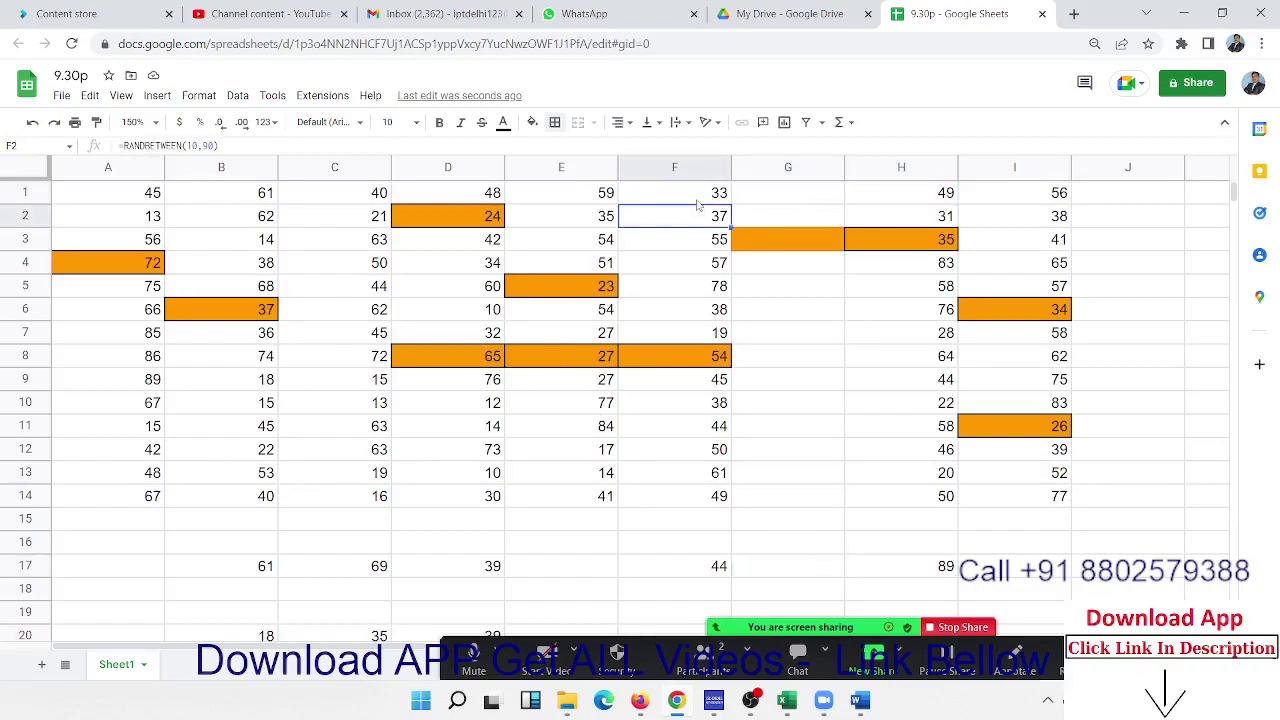
left_click(701, 199)
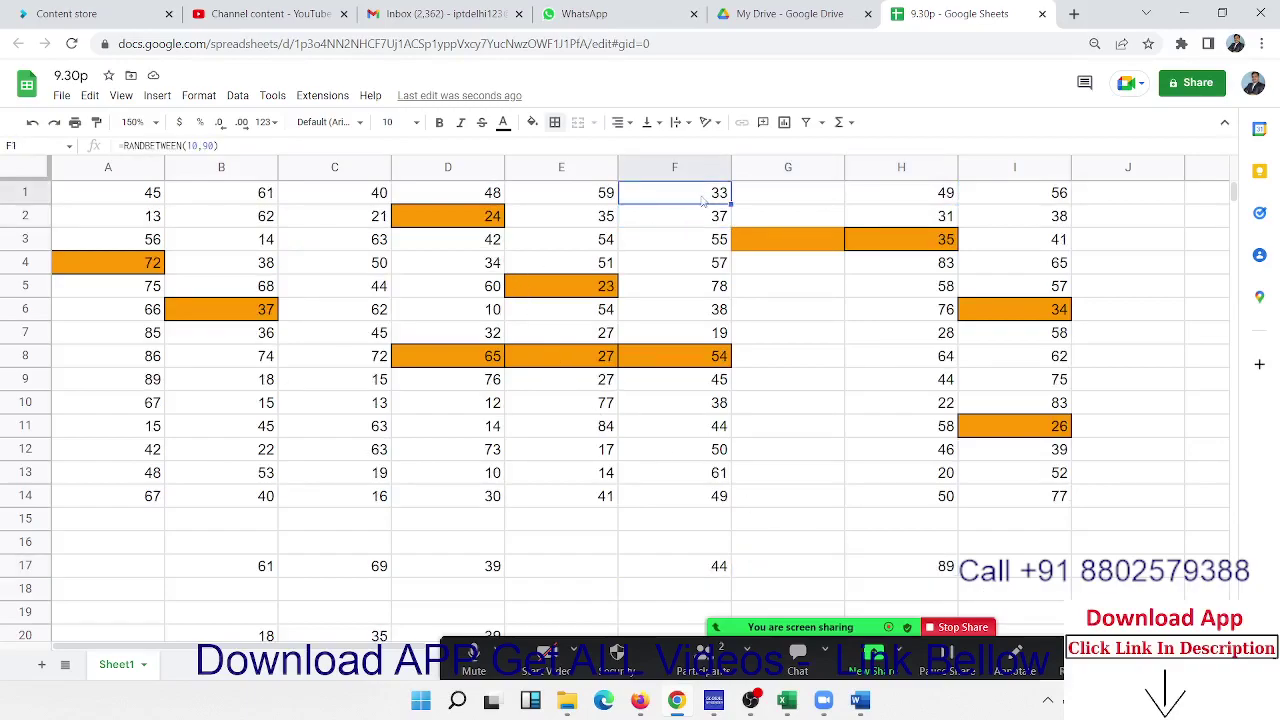
left_click(930, 197, "ctrl")
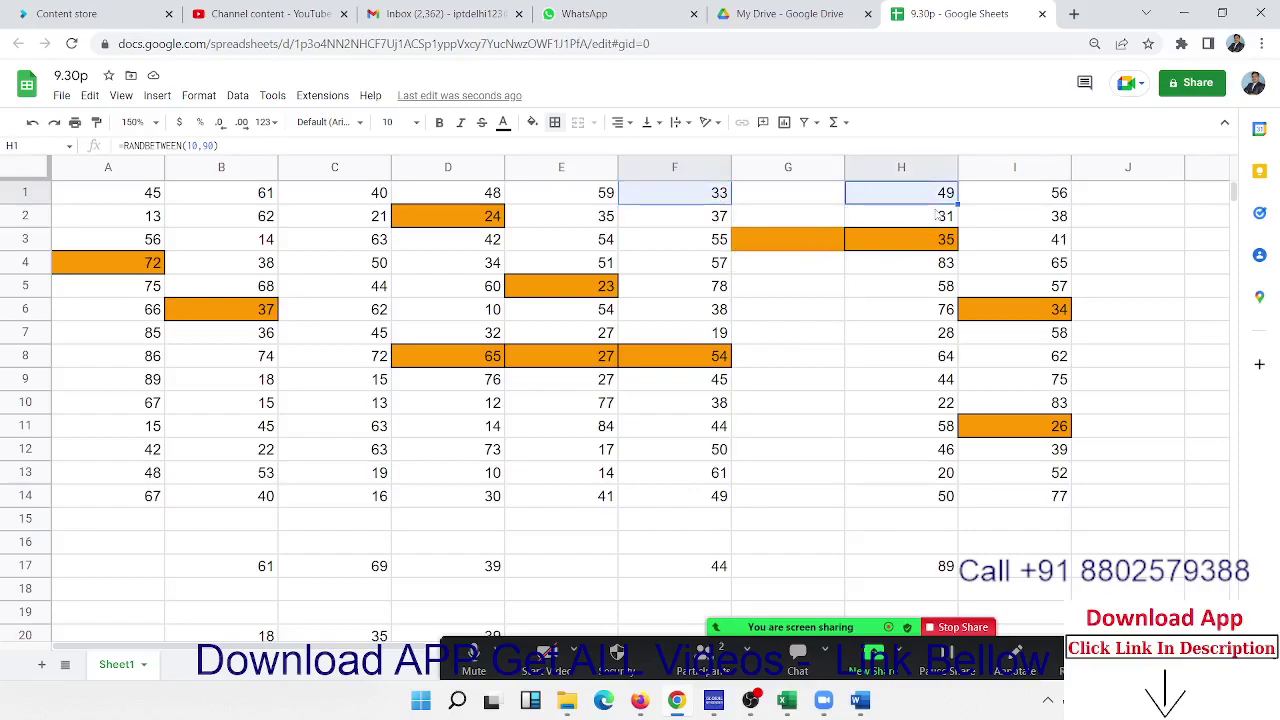
key("ctrl+c")
left_click(721, 594)
key("ctrl+v")
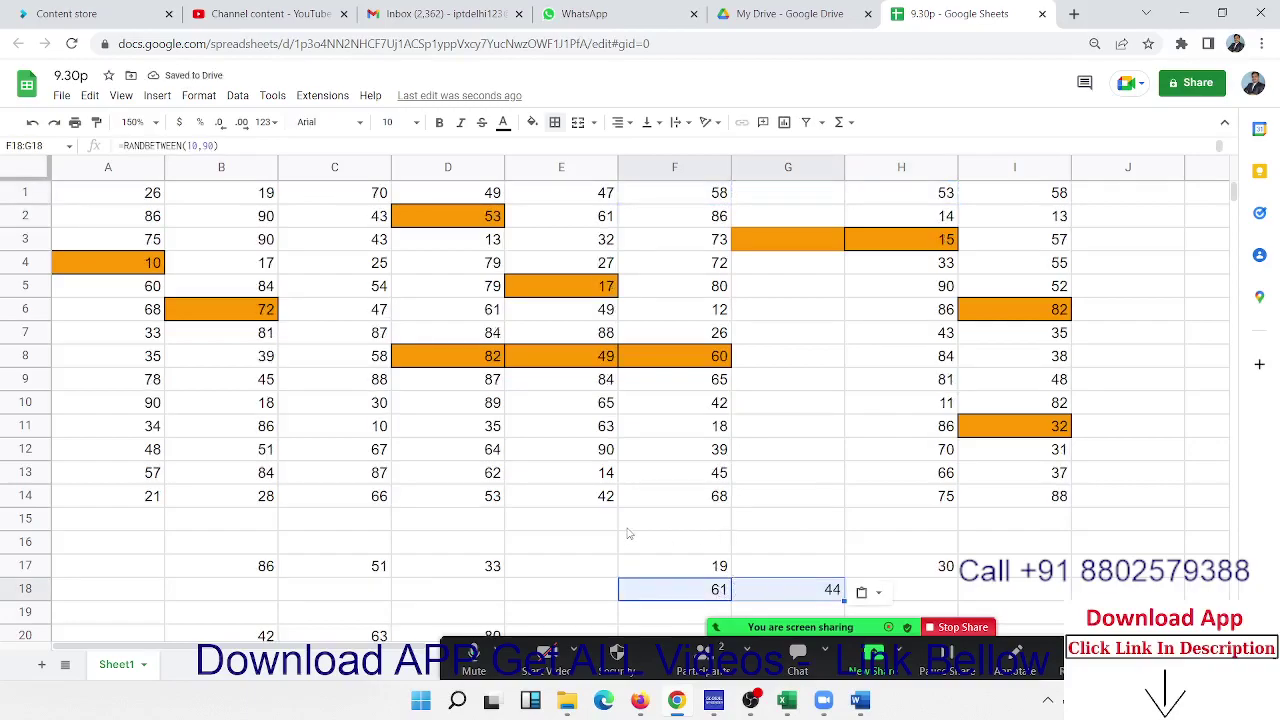
scroll(629, 535, "down", 3)
scroll(113, 487, "up", 3)
- Clear every value from Sheet1, keeping the orange formatting
left_click(43, 179)
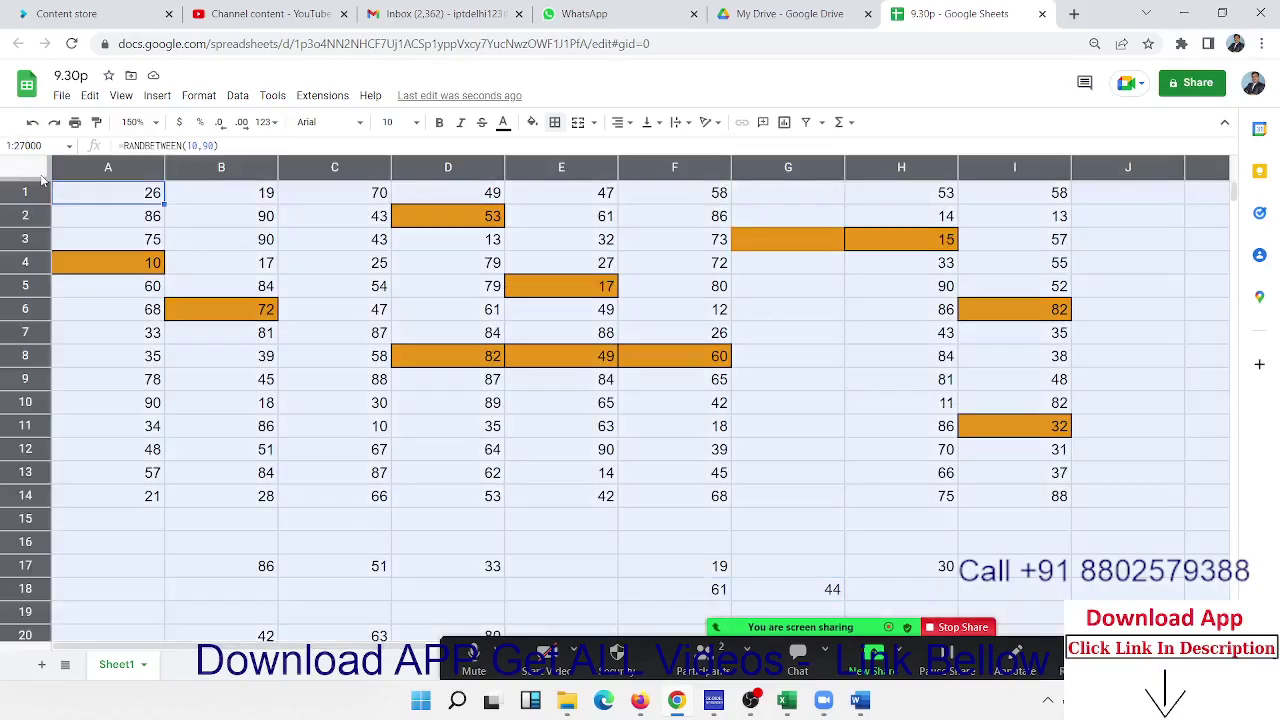
key("Delete")
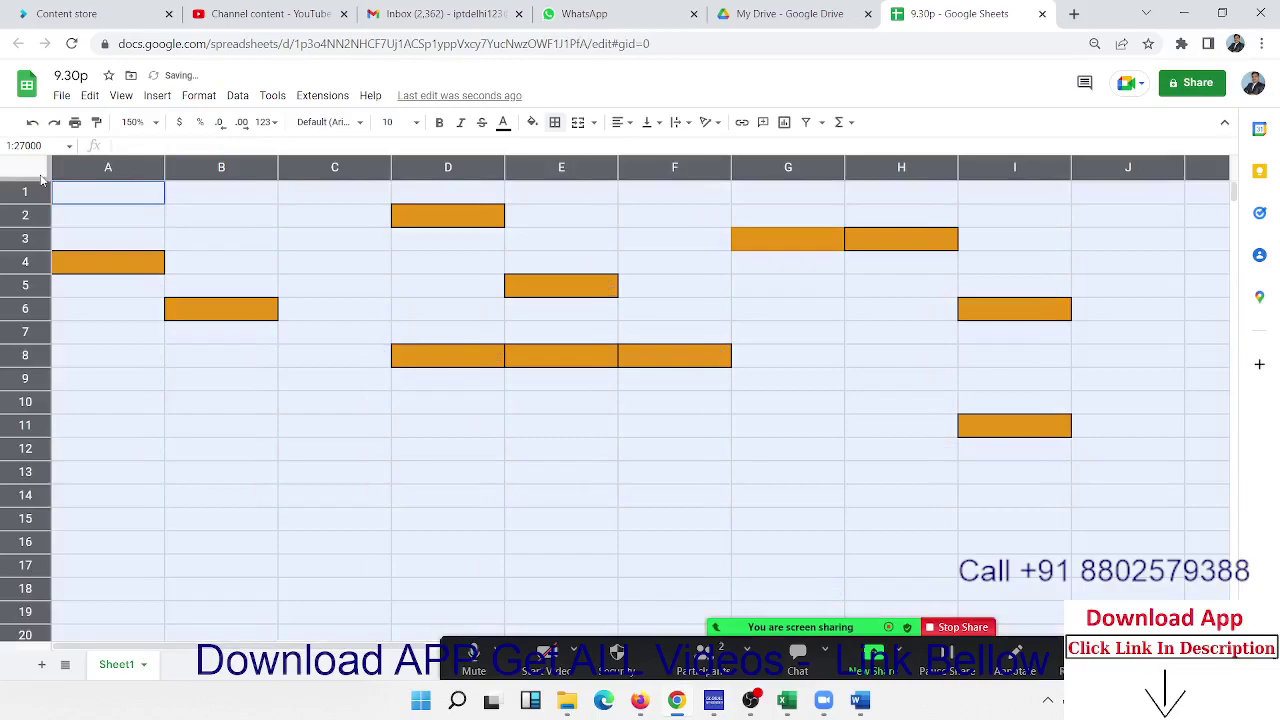
left_click(175, 592)
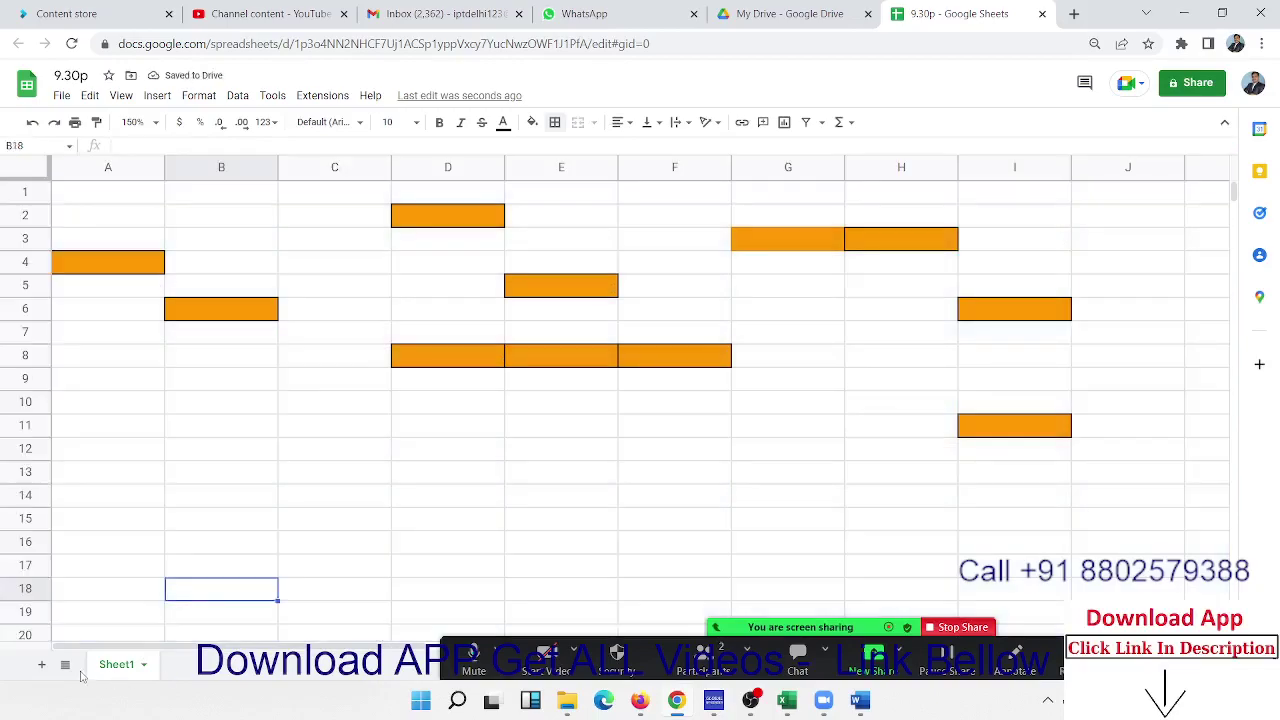
- Add four new blank sheets and look at Sheet1 and Sheet2
left_click(42, 665)
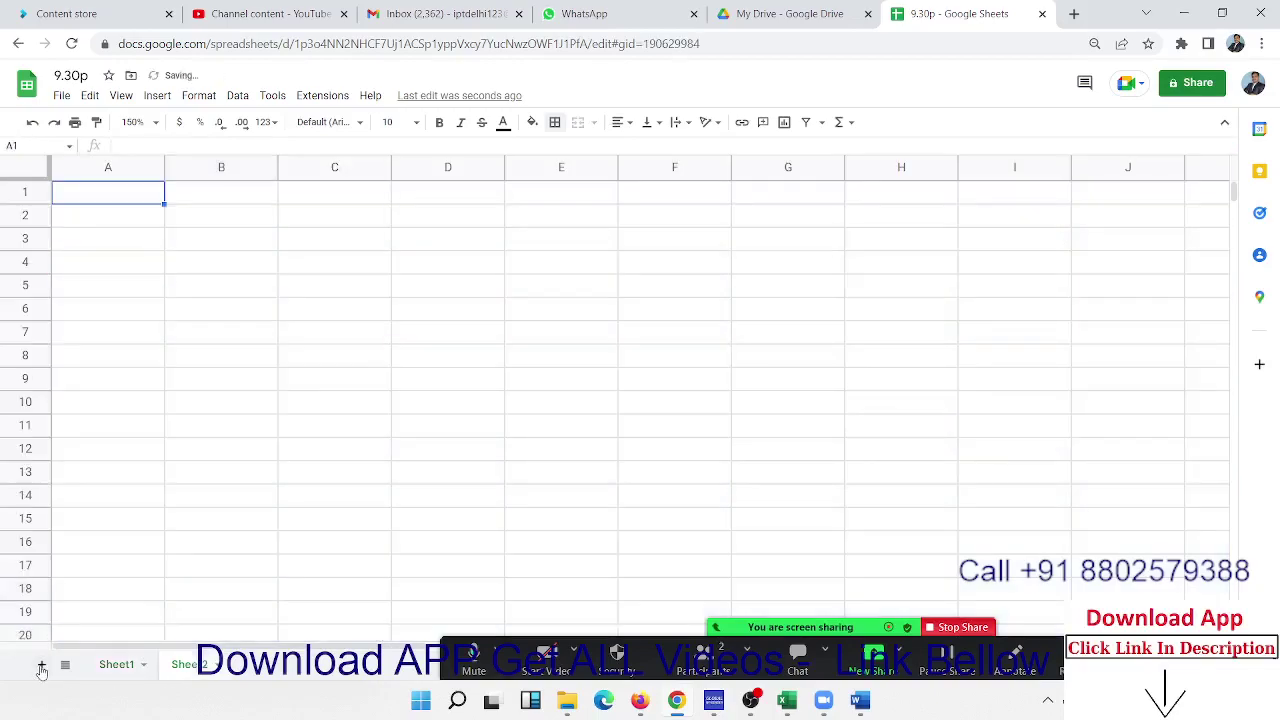
left_click(42, 665)
left_click(42, 665)
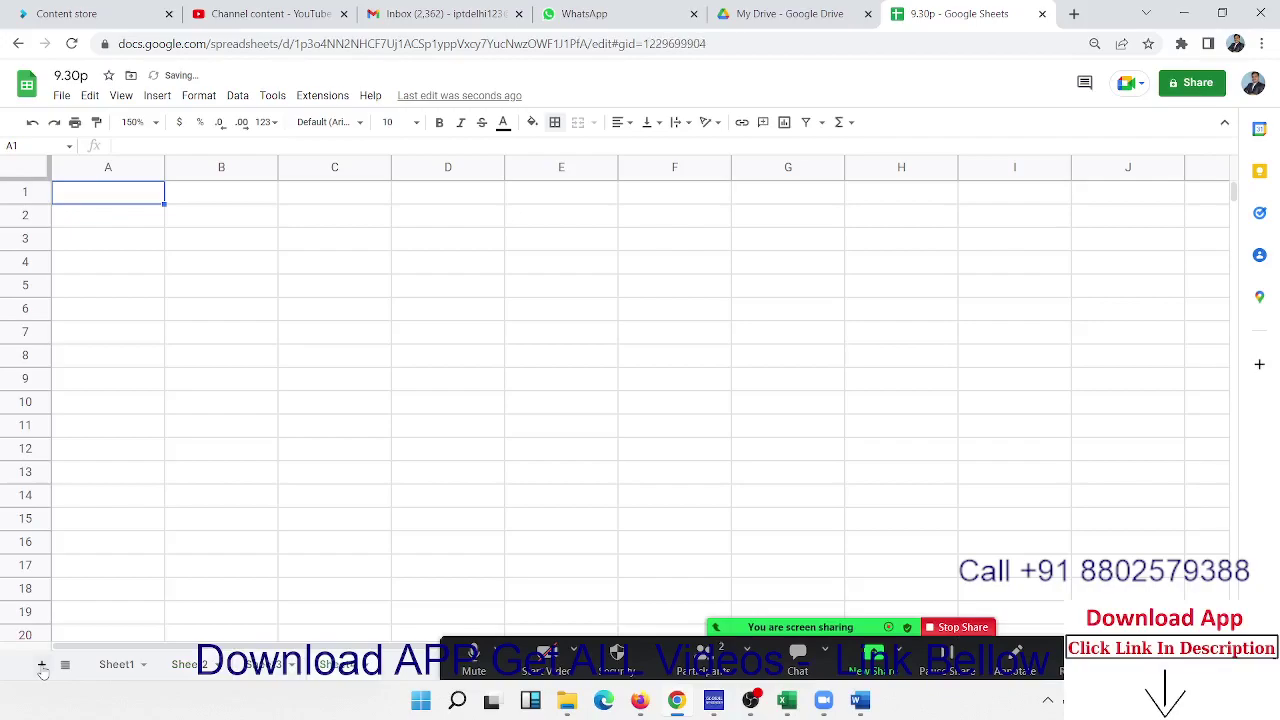
left_click(42, 665)
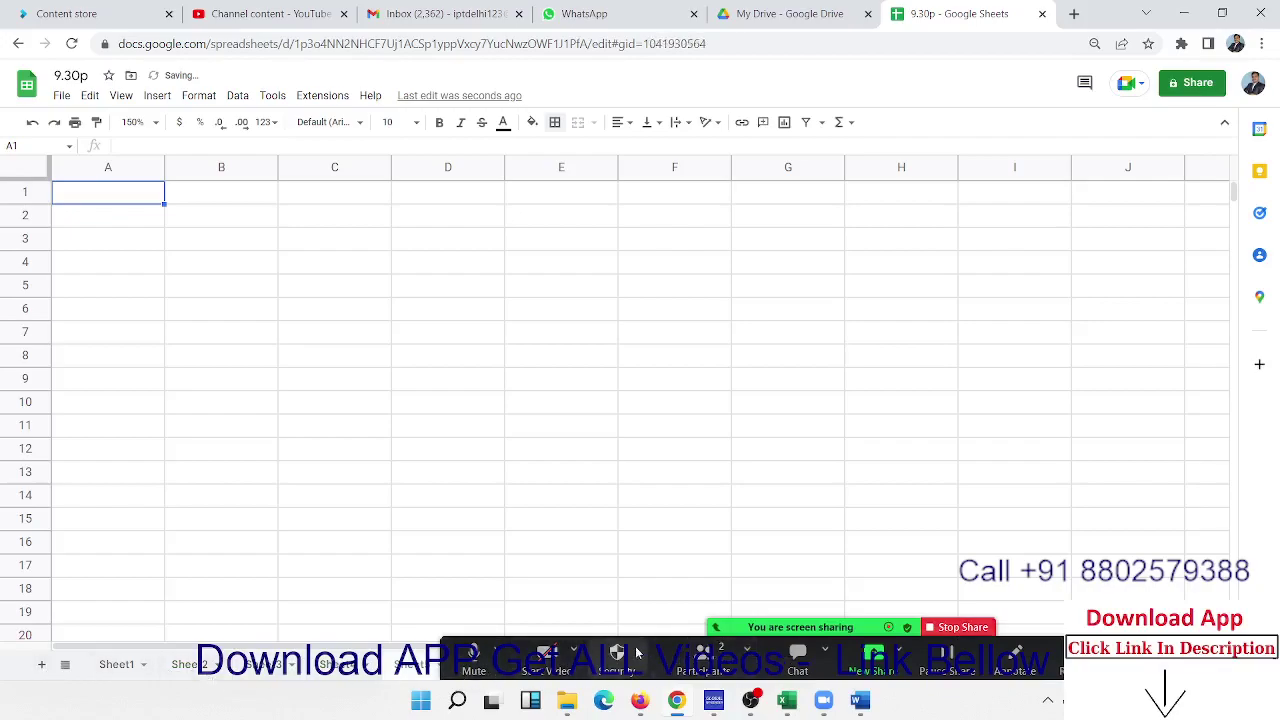
left_click(519, 524)
left_click(140, 664)
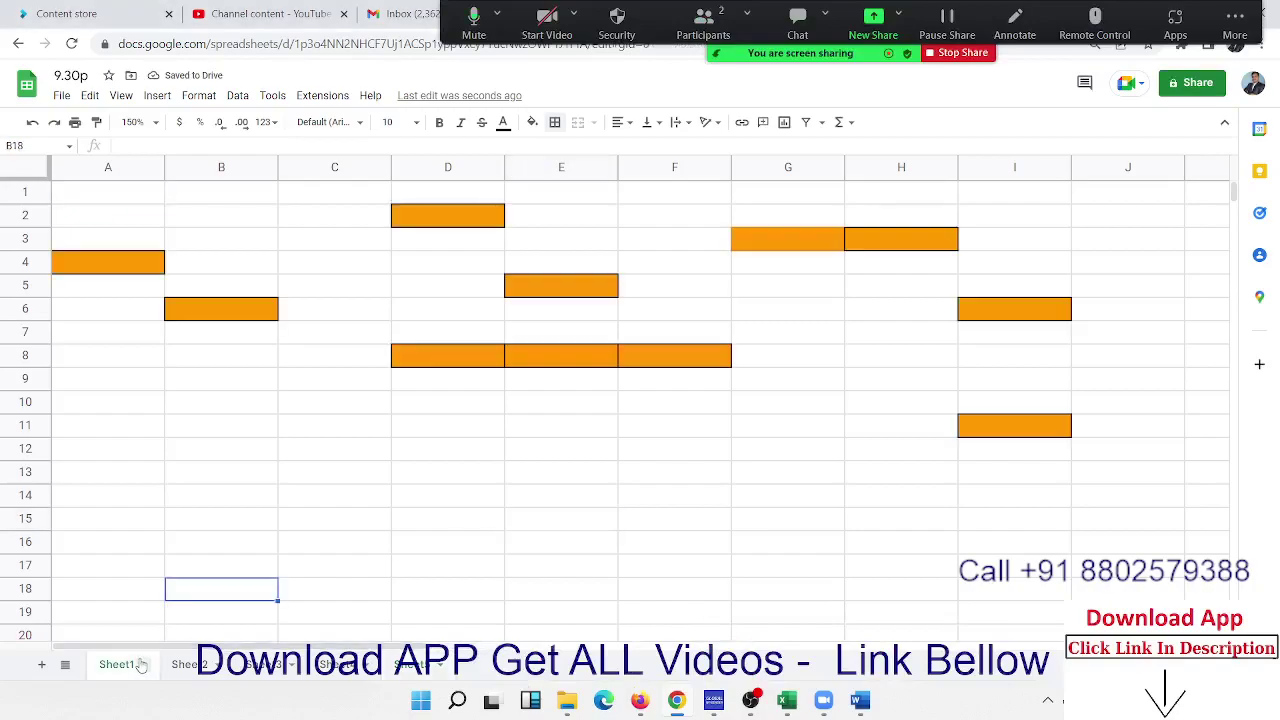
left_click(192, 665)
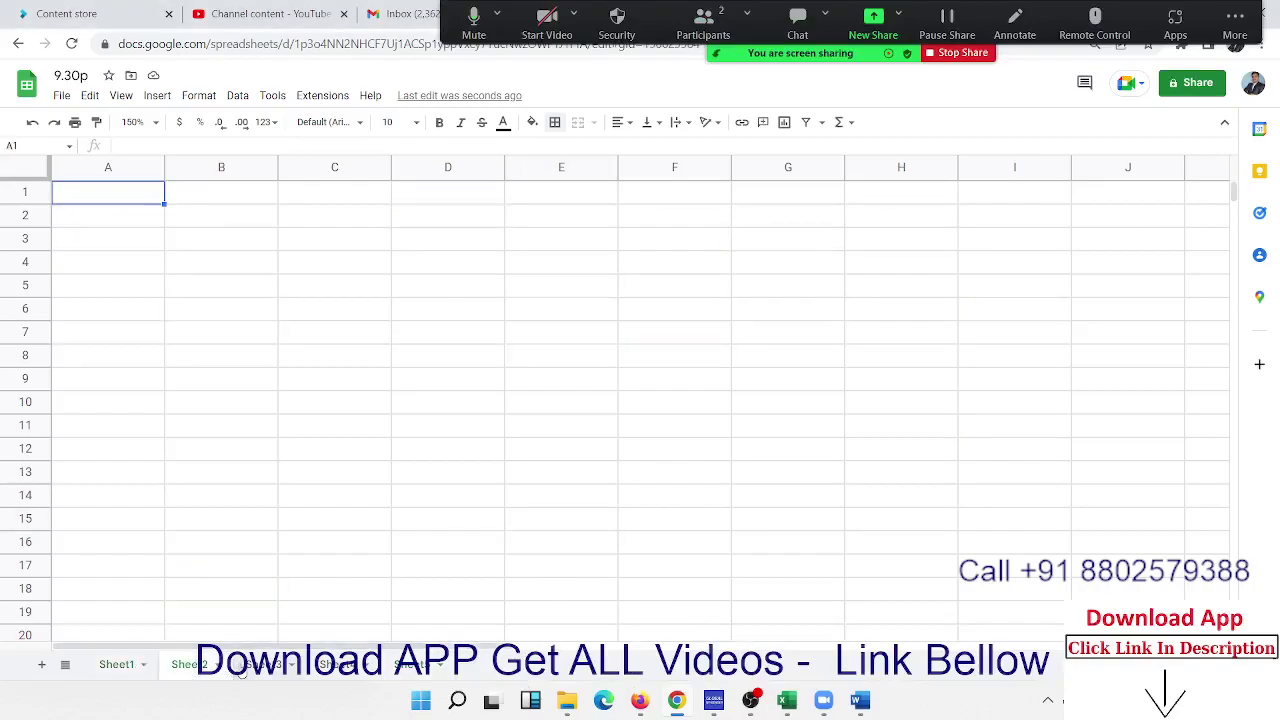
- Return to Sheet1 and look over its empty orange bordered cells, briefly checking another blank sheet
left_click(137, 662)
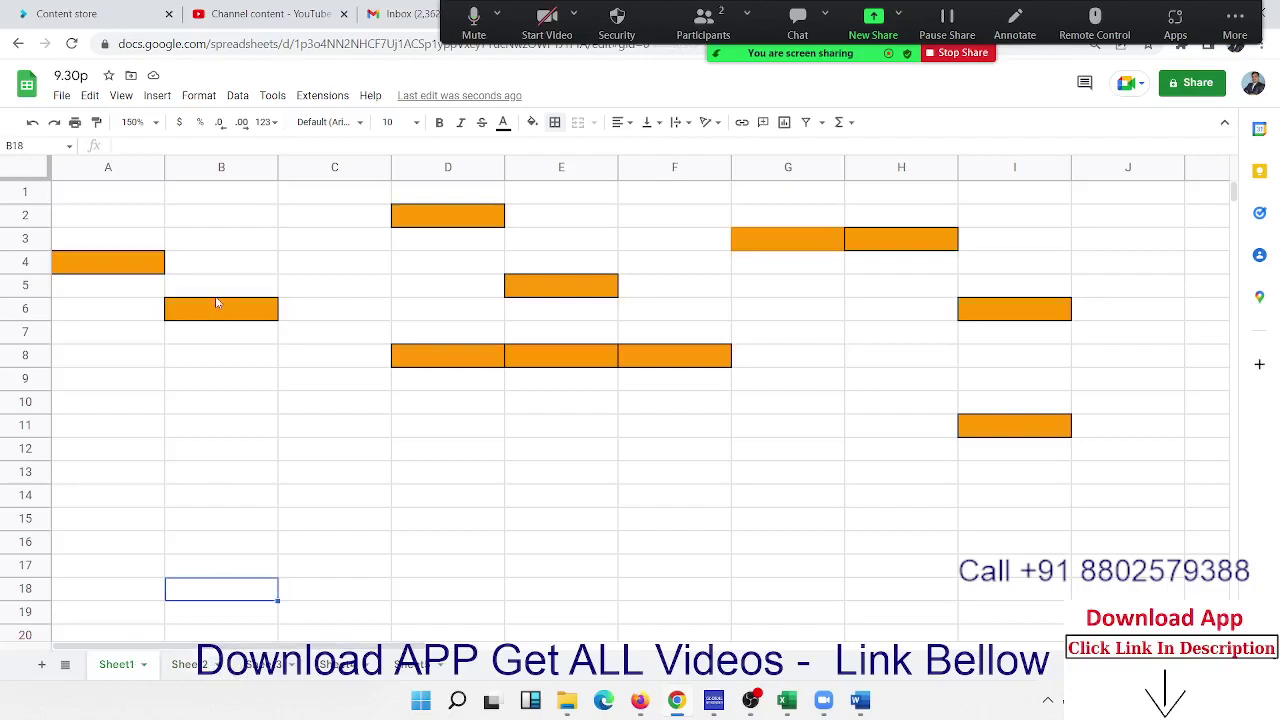
left_click(138, 199)
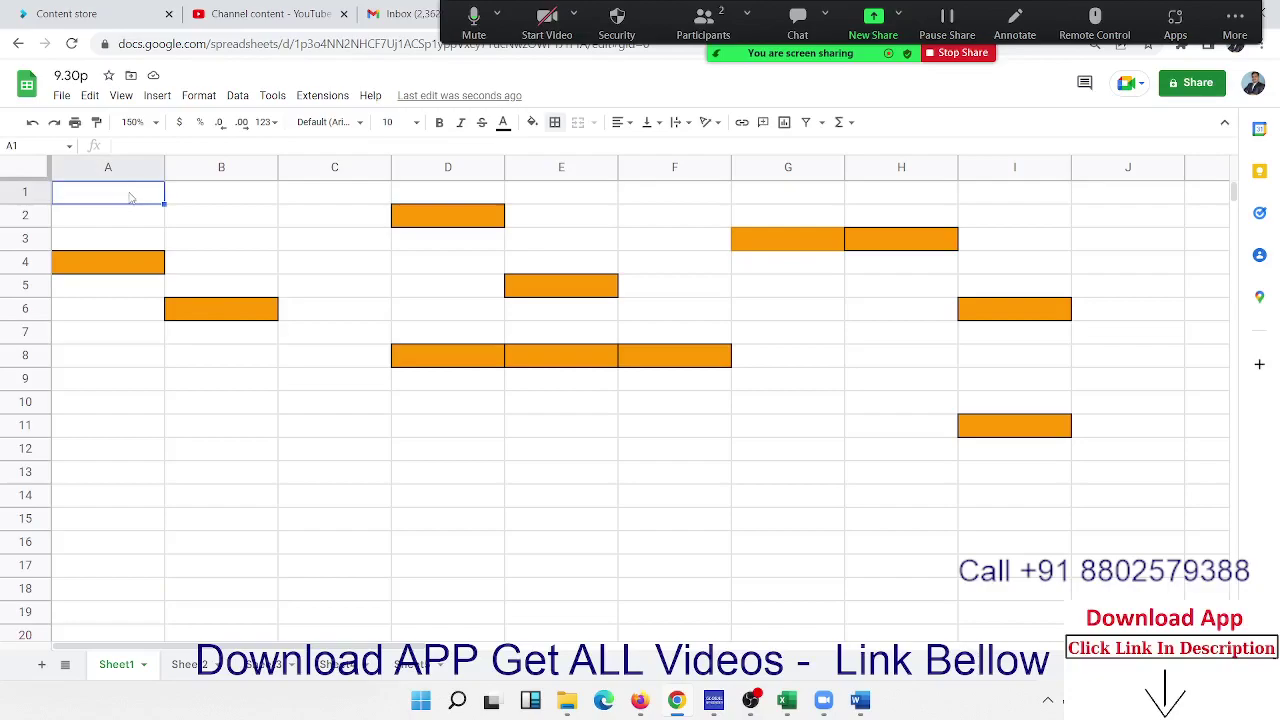
left_click(213, 172)
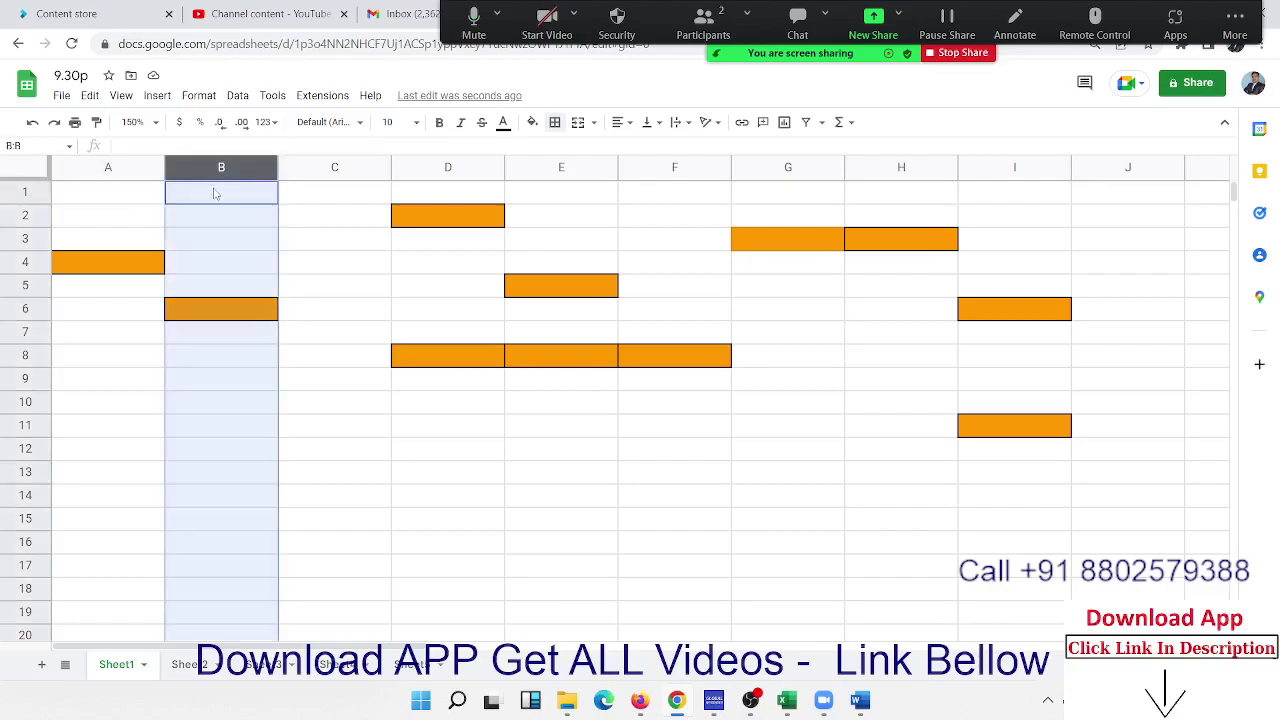
left_click(360, 366)
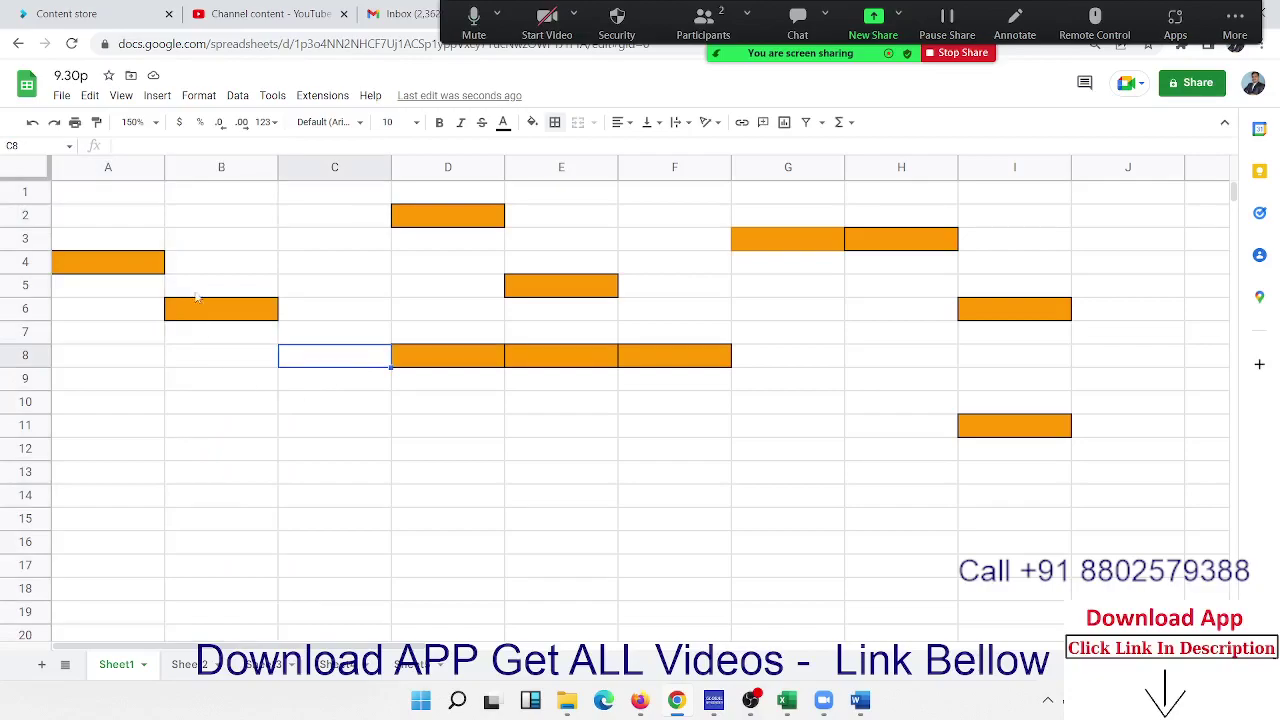
left_click(110, 202)
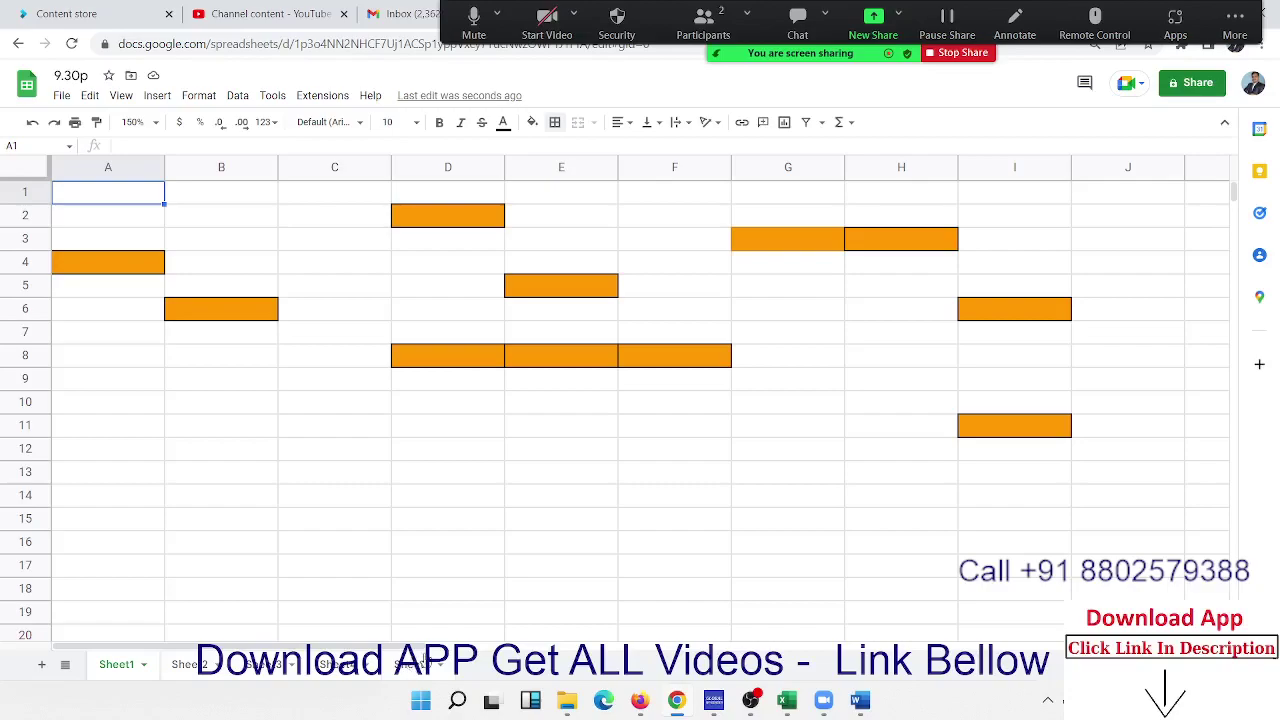
left_click(346, 664)
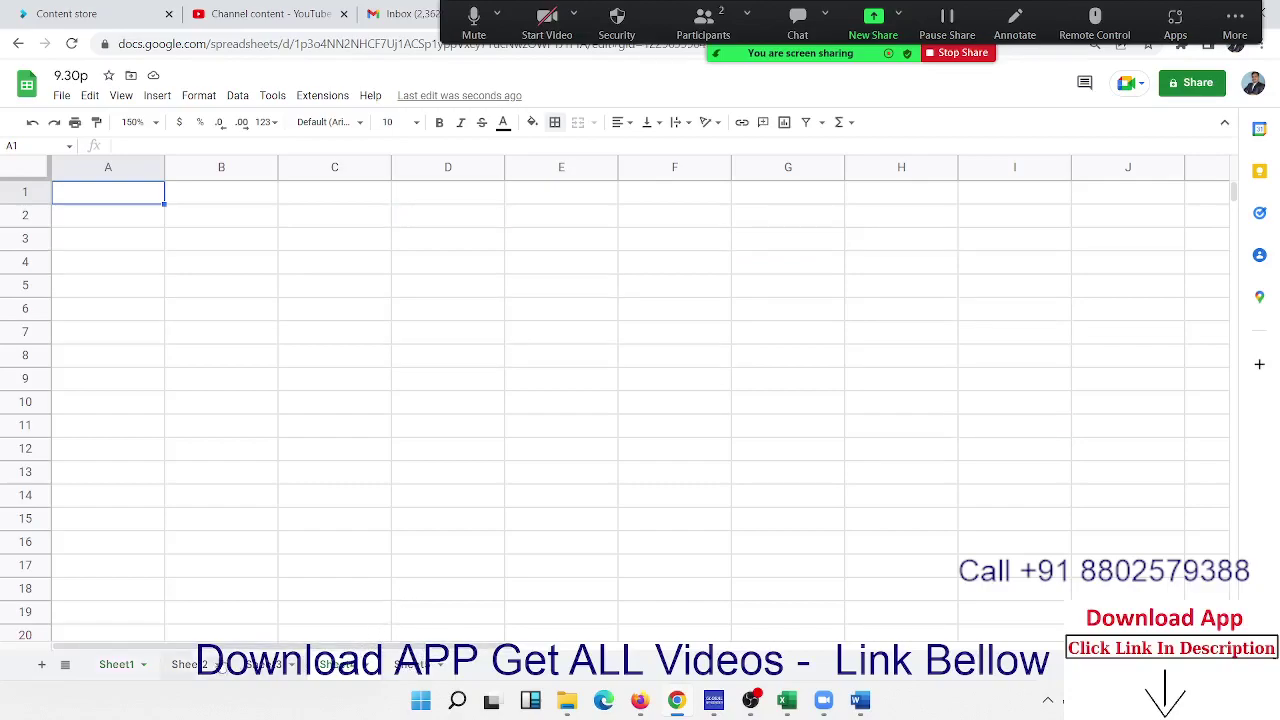
left_click(116, 665)
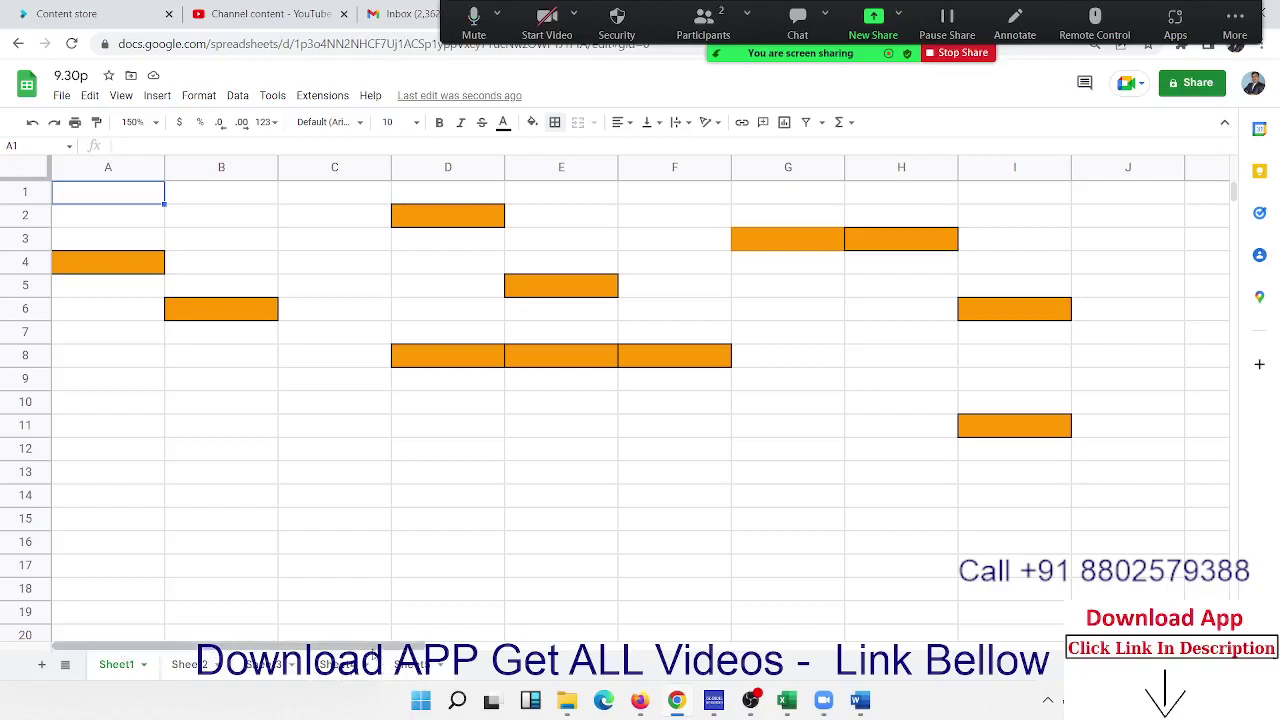
- Type 'TOday' in A1 and insert today's date, 8/3/2022, in B1 with Ctrl+;
left_click(345, 470)
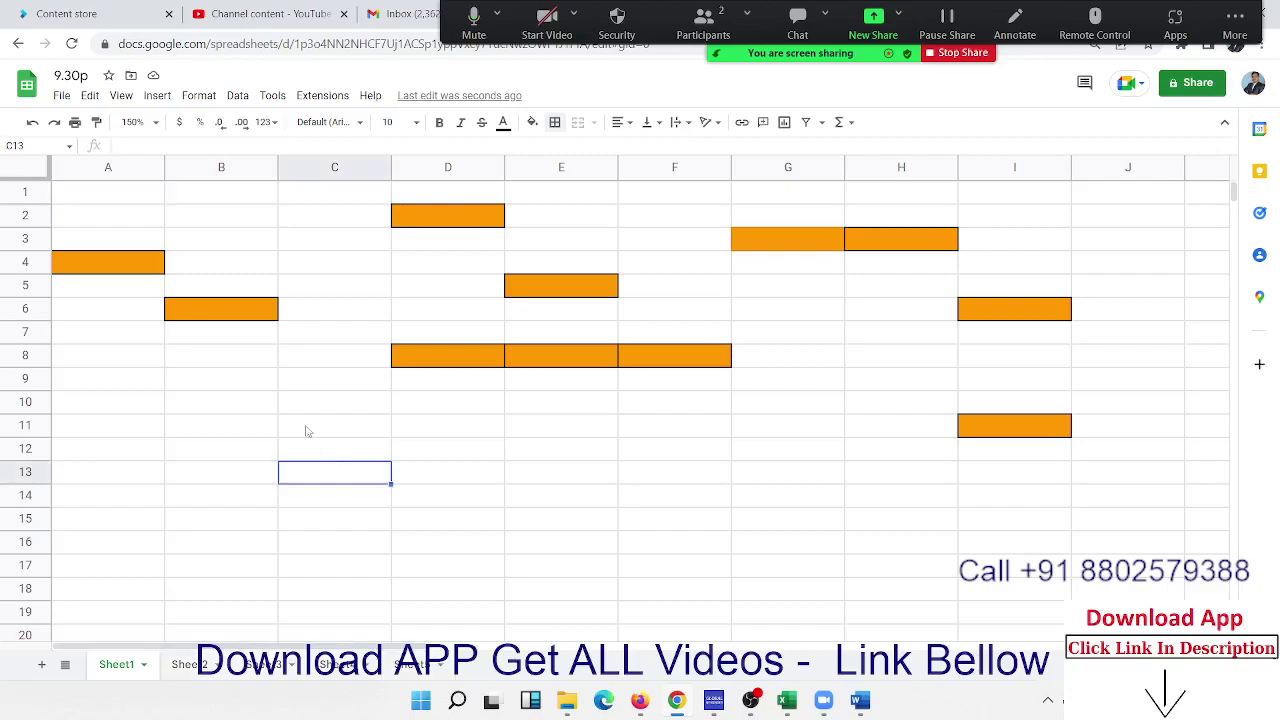
left_click(268, 354)
left_click(253, 292)
left_click(133, 200)
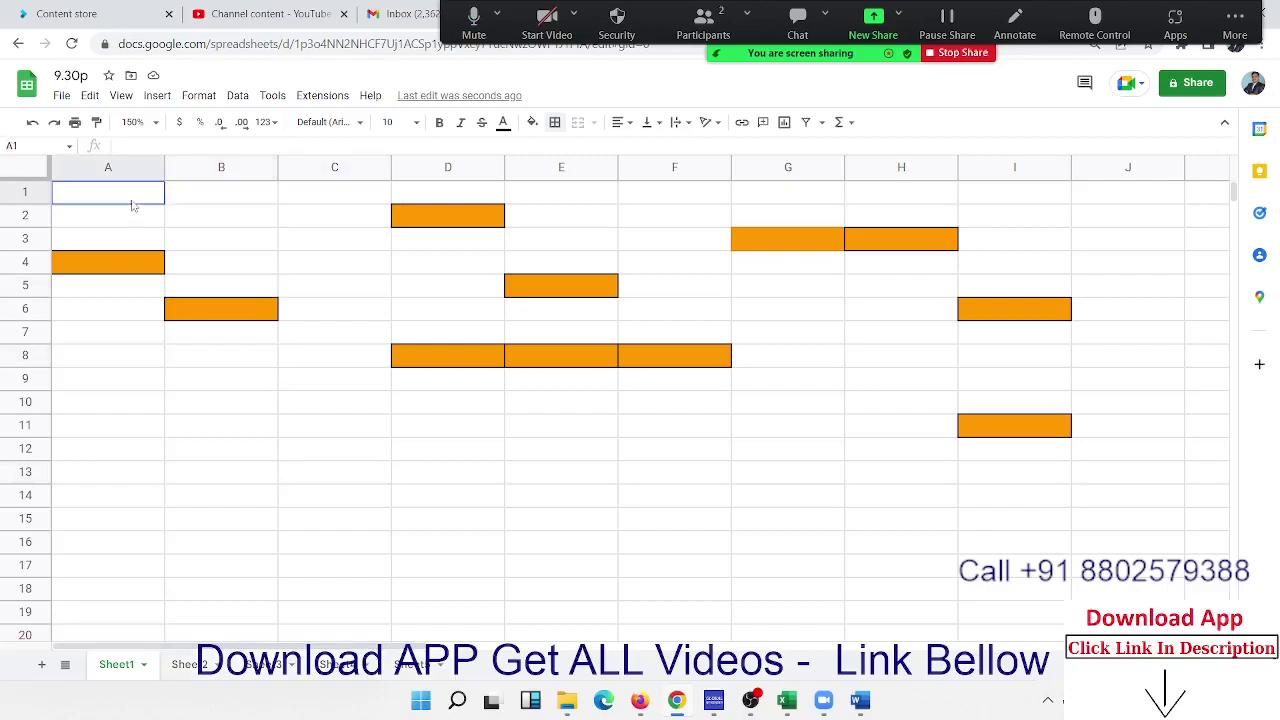
type("T")
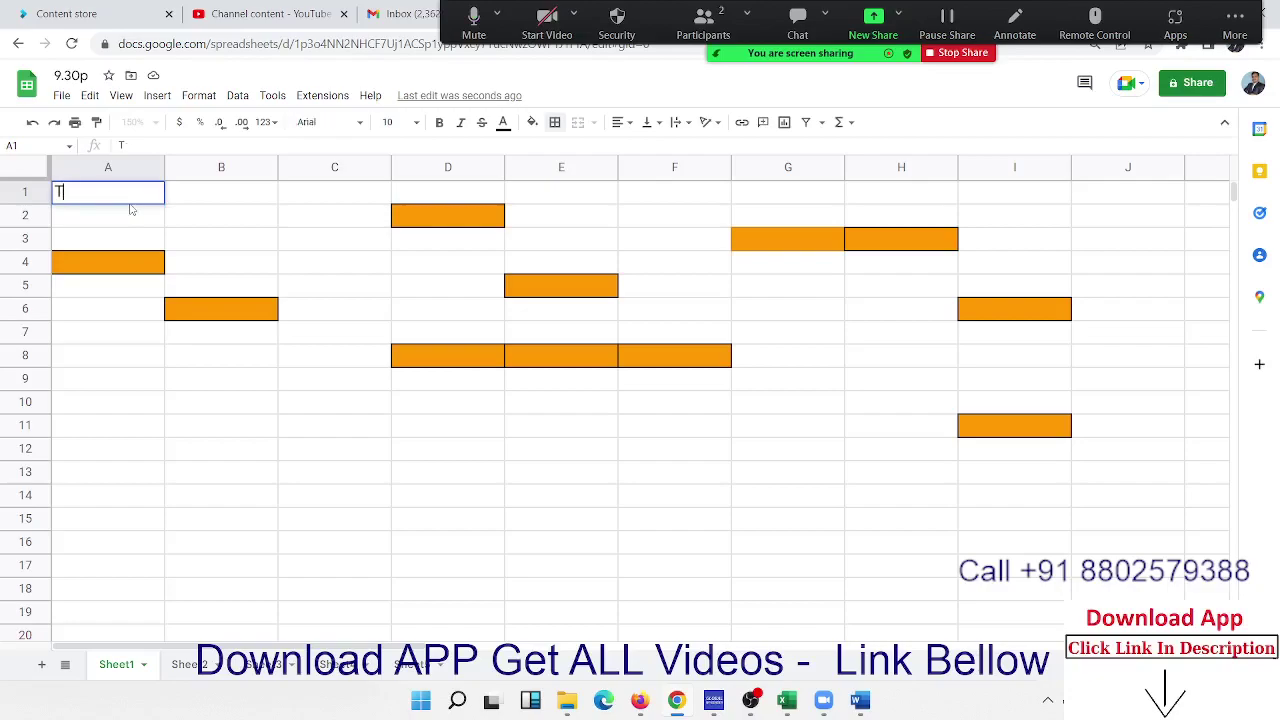
type("Oday")
key("Tab")
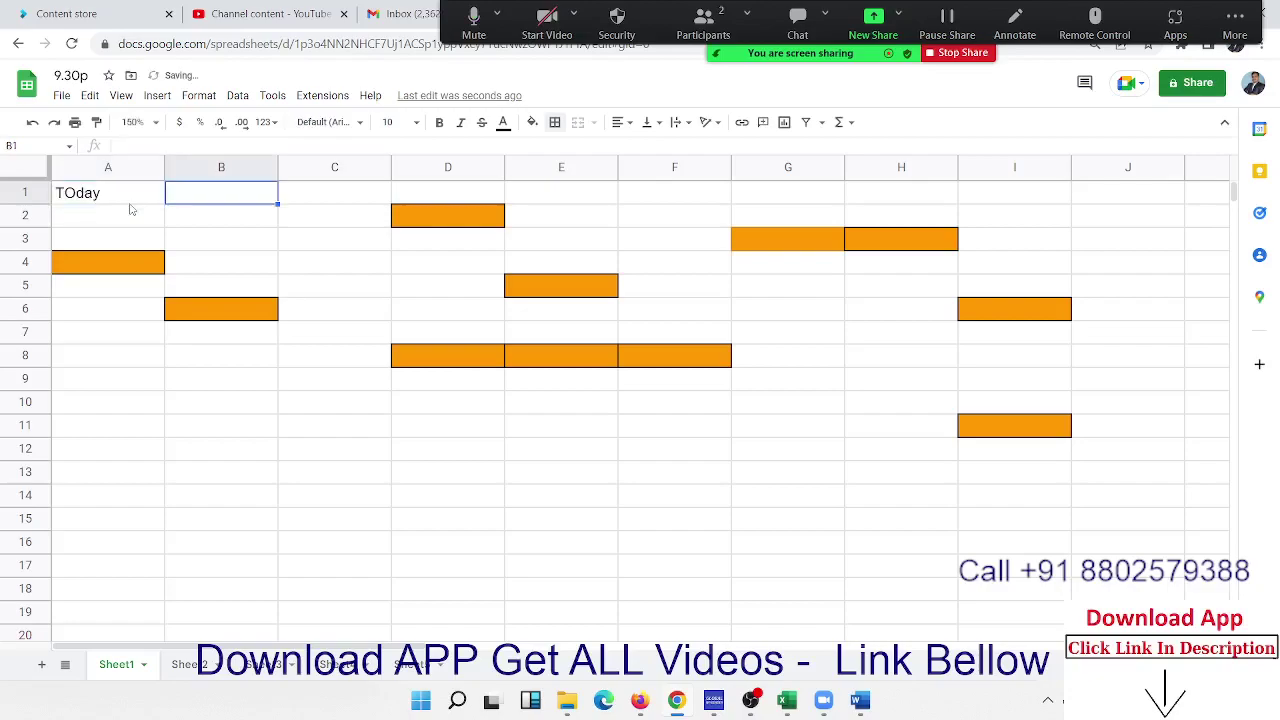
key("ctrl+semicolon")
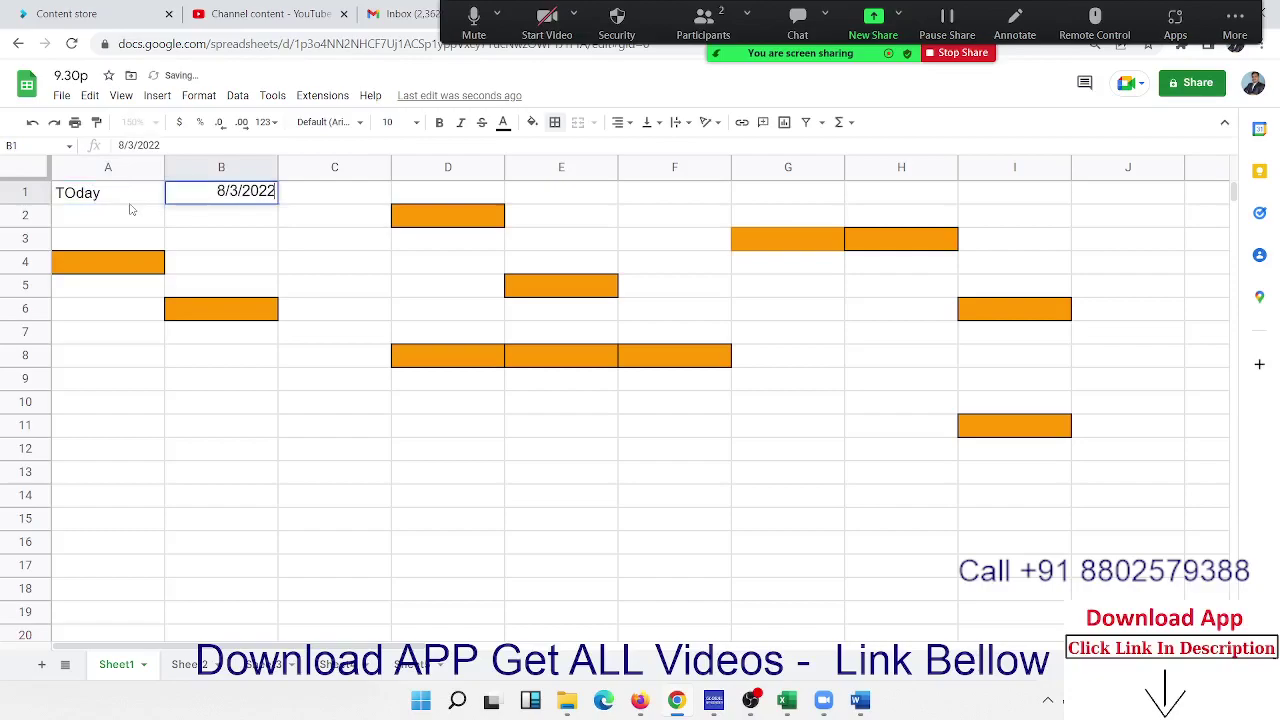
left_click(186, 670)
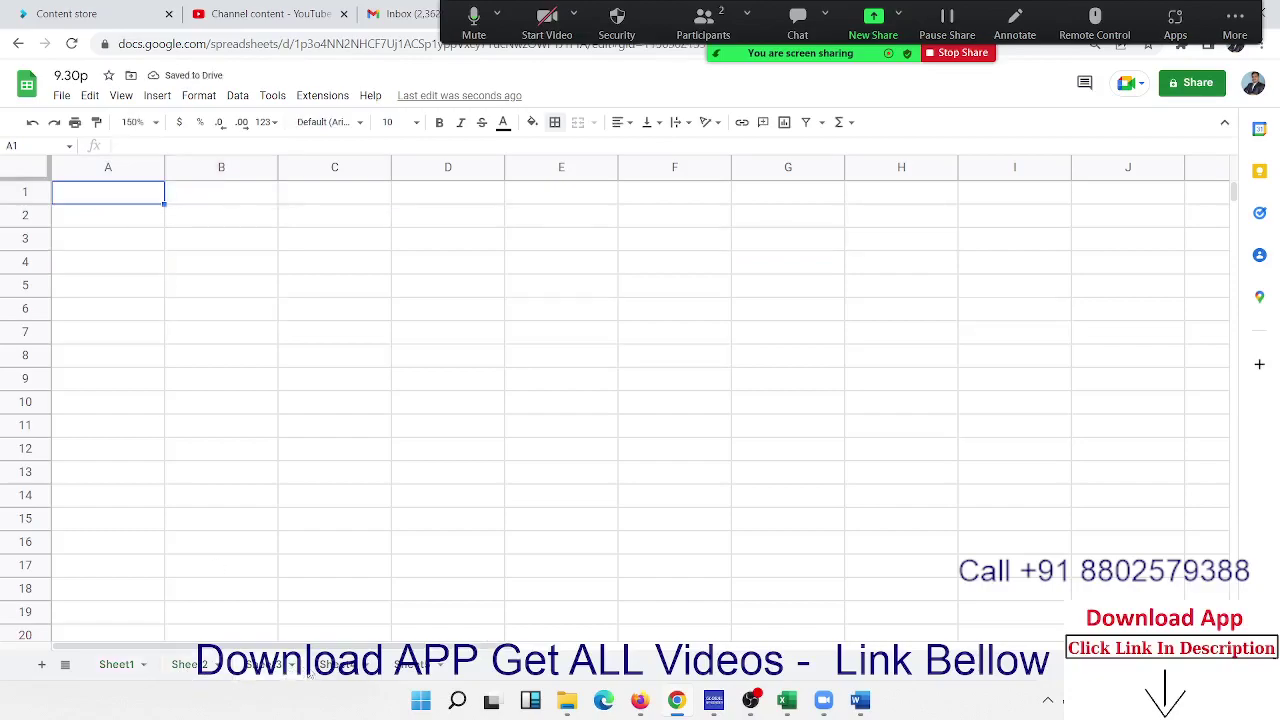
- Switch back to Sheet1 and select cells A12, B10 and A8
left_click(140, 665)
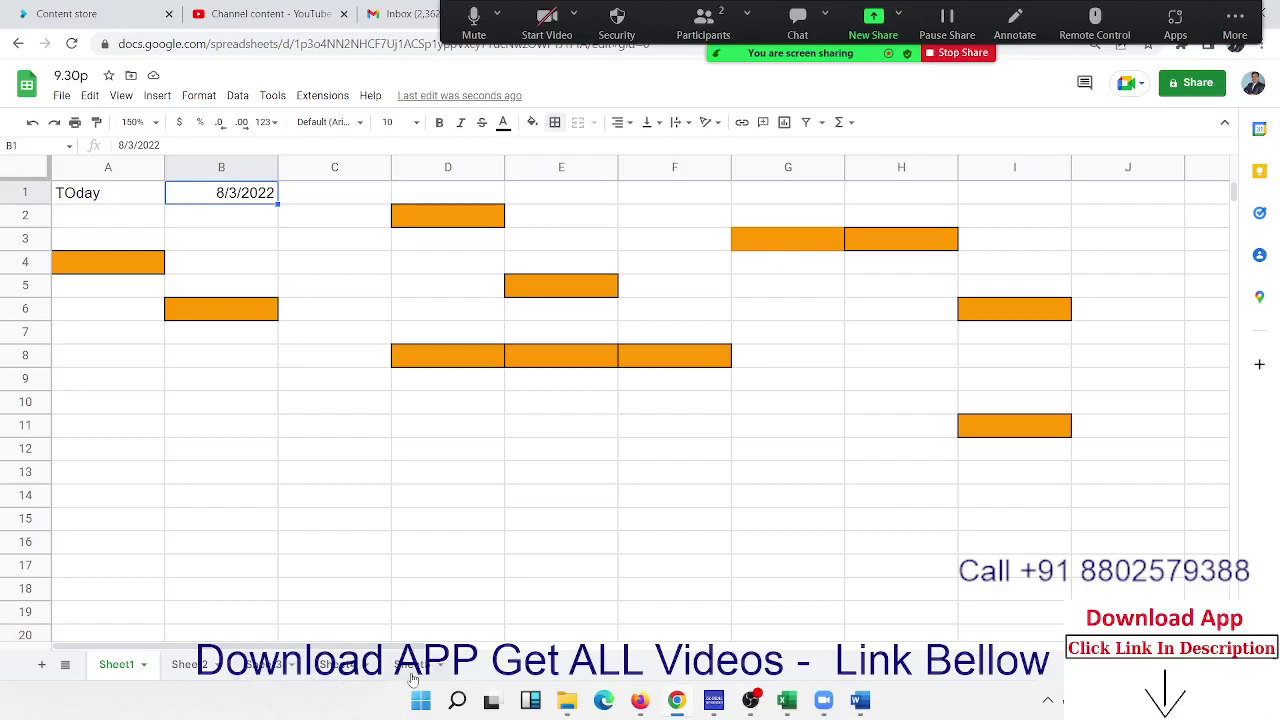
left_click(162, 451)
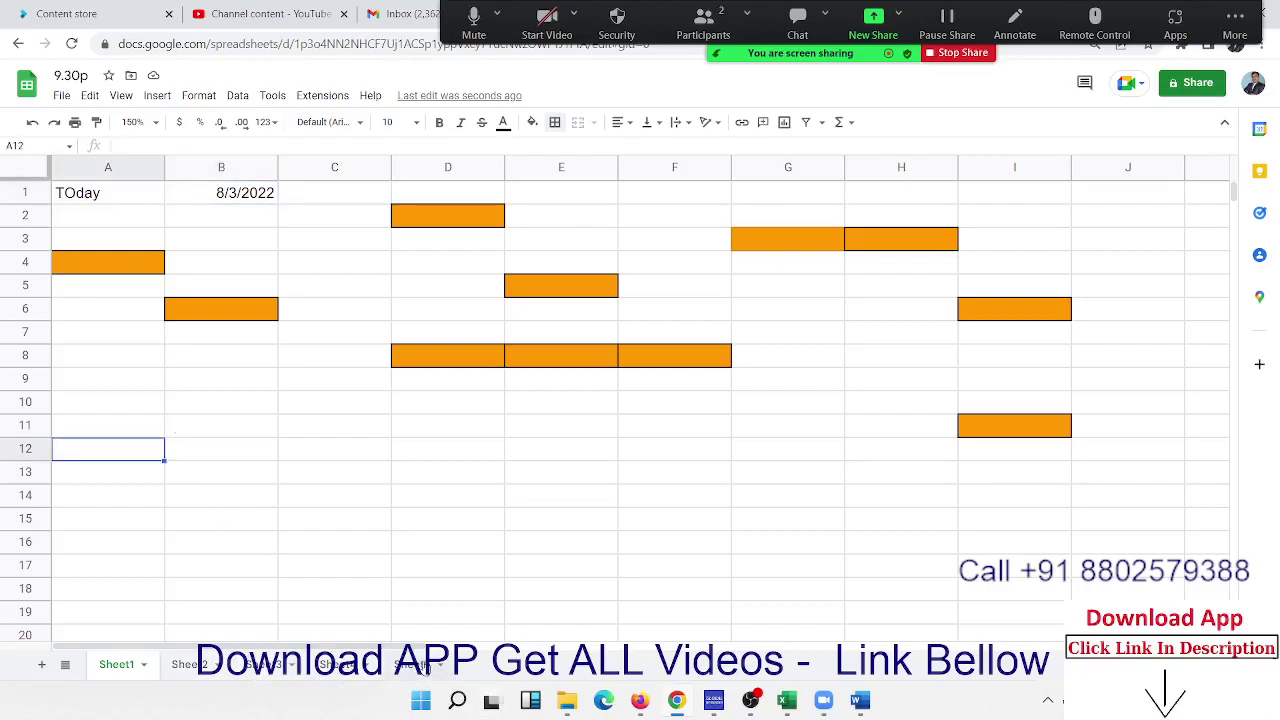
left_click(194, 403)
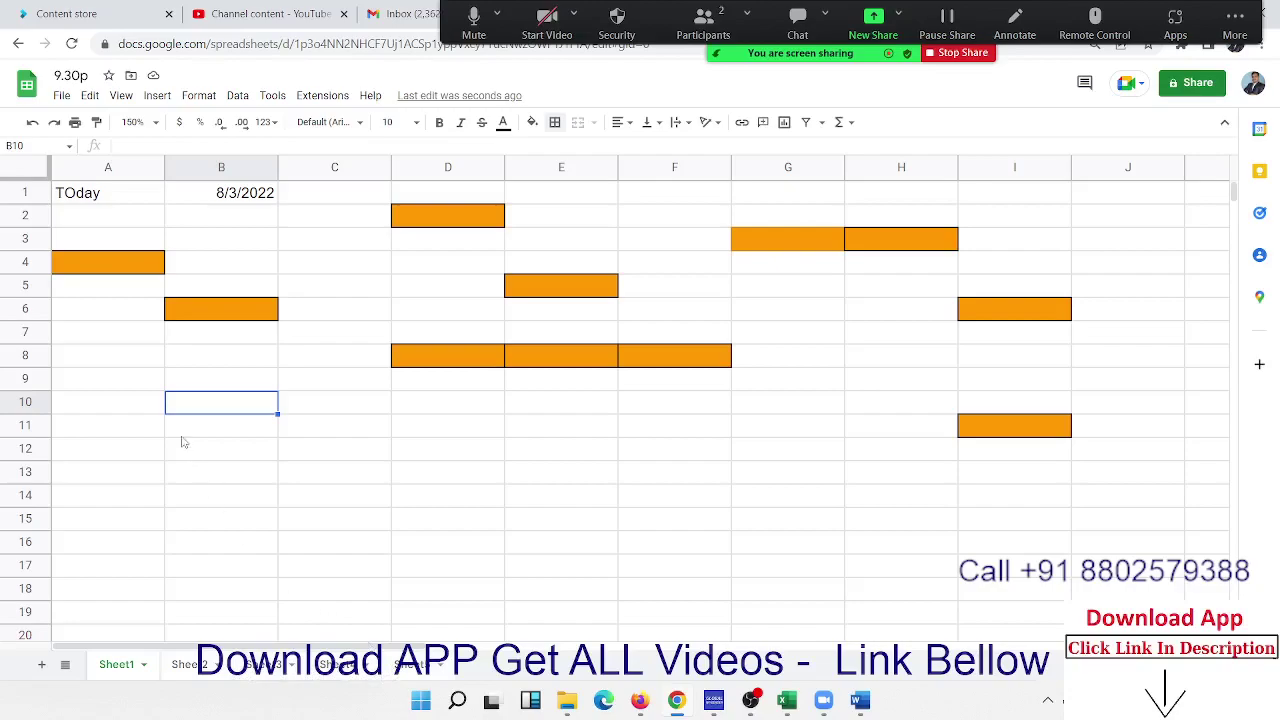
left_click(141, 355)
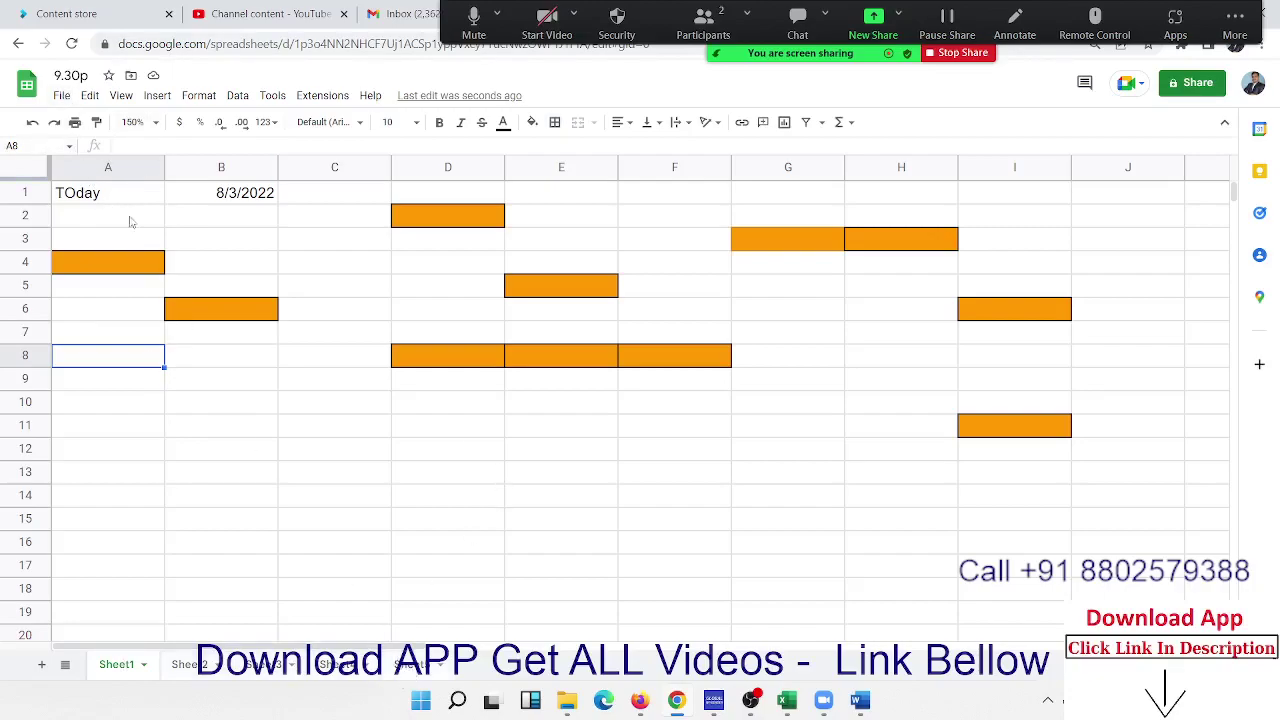
- Colour the Sheet2 tab red and the next sheet's tab orange, then return to Sheet1
right_click(210, 675)
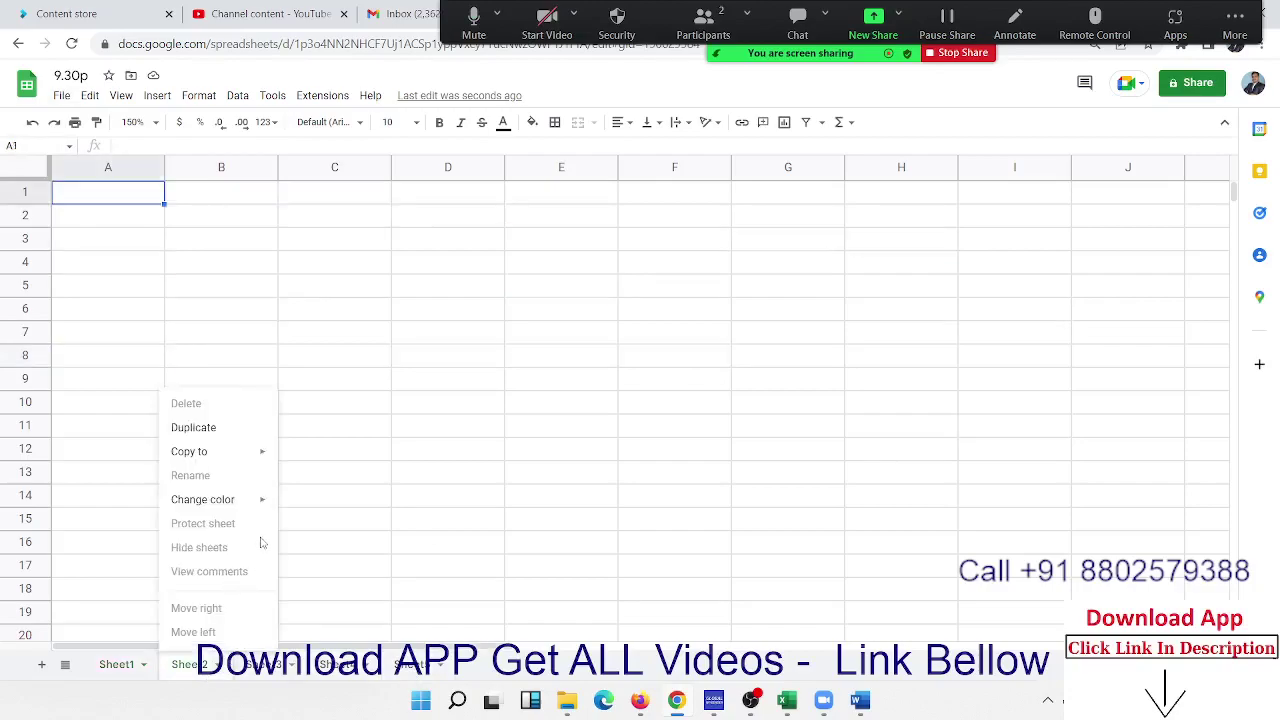
mouse_move(203, 499)
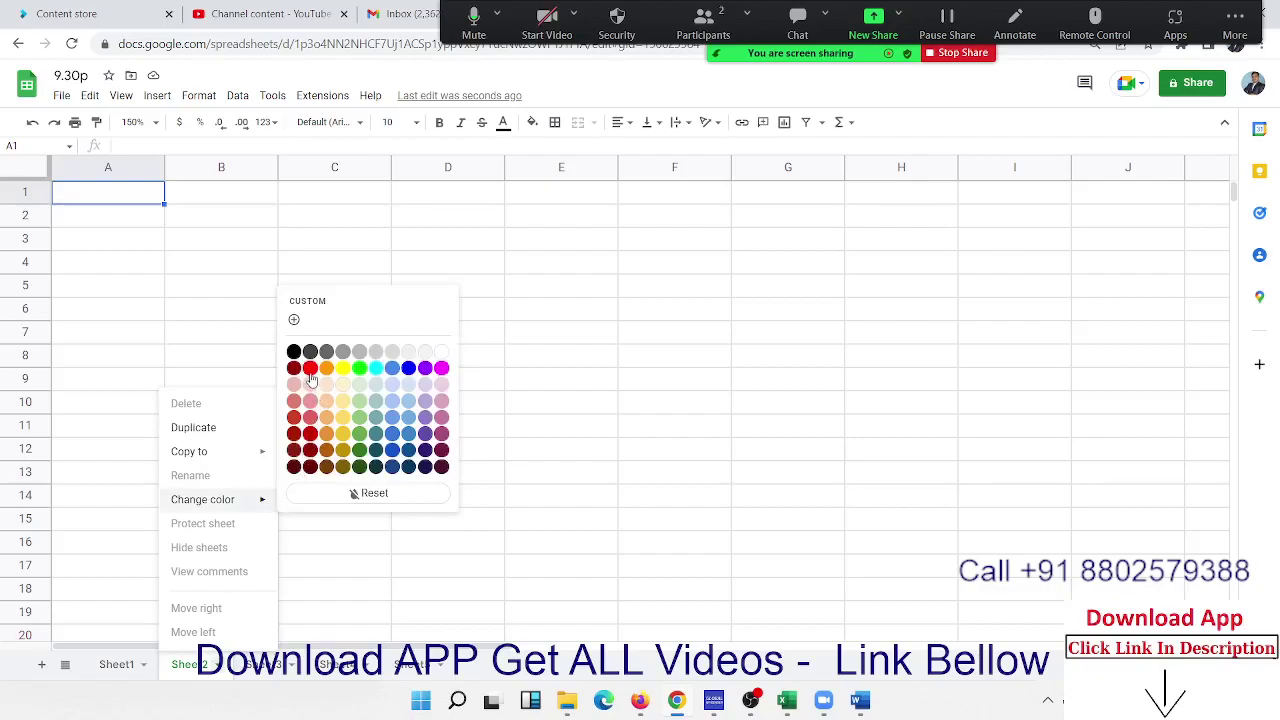
left_click(307, 380)
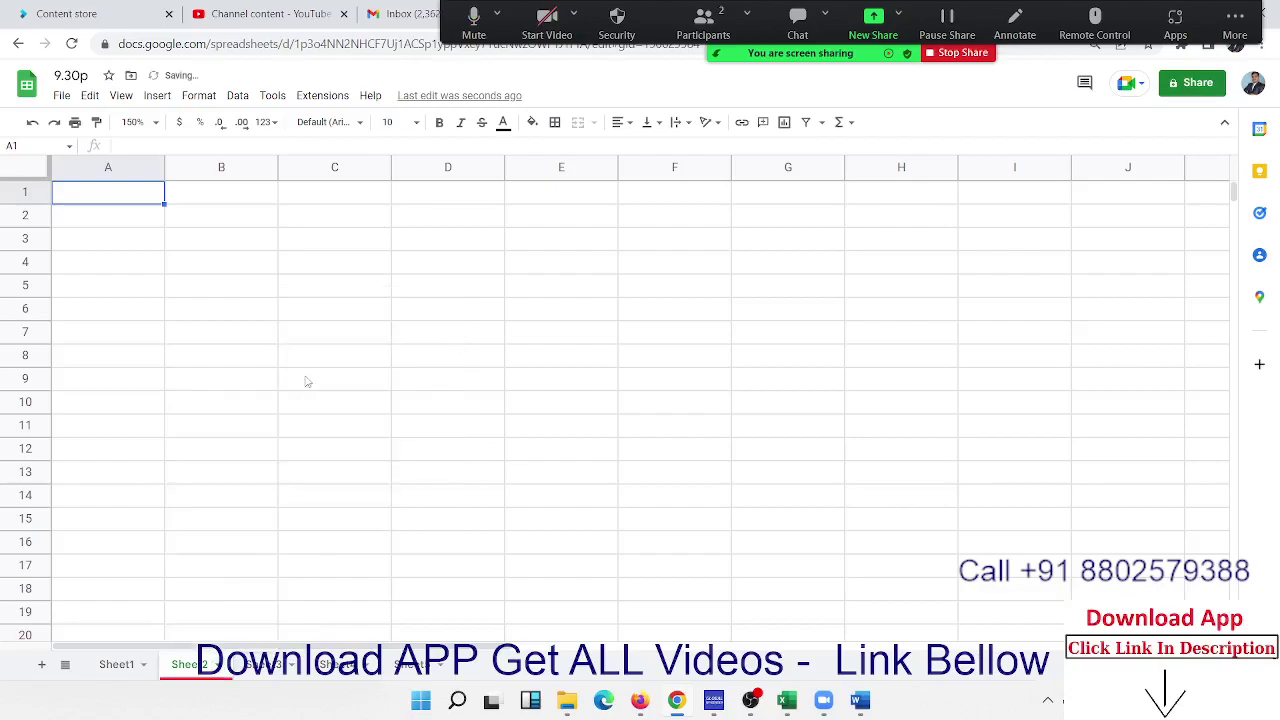
left_click(118, 668)
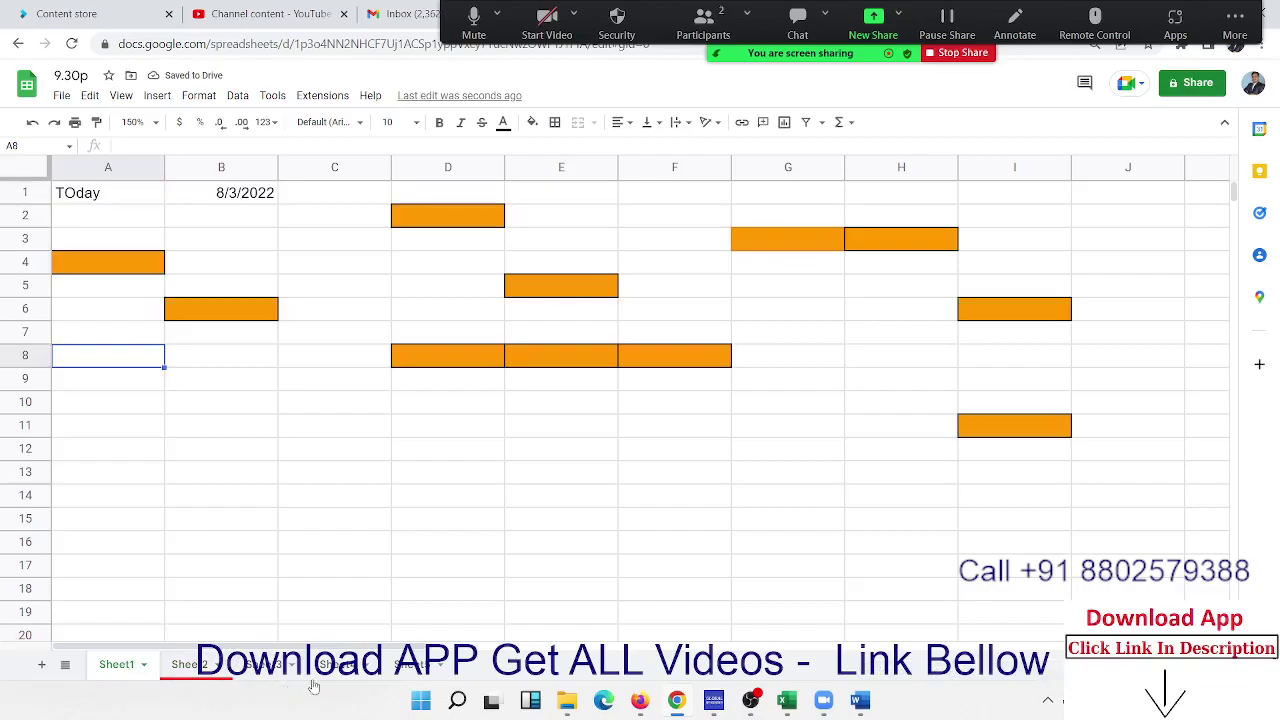
right_click(420, 670)
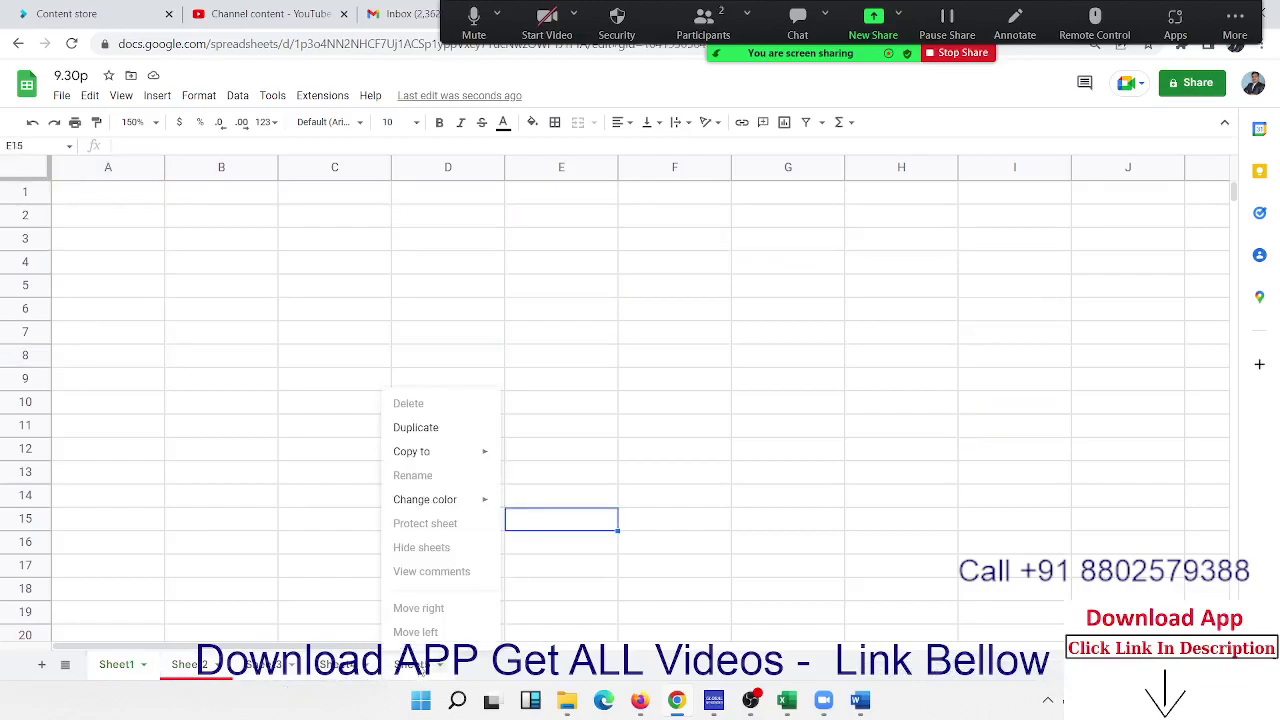
mouse_move(425, 499)
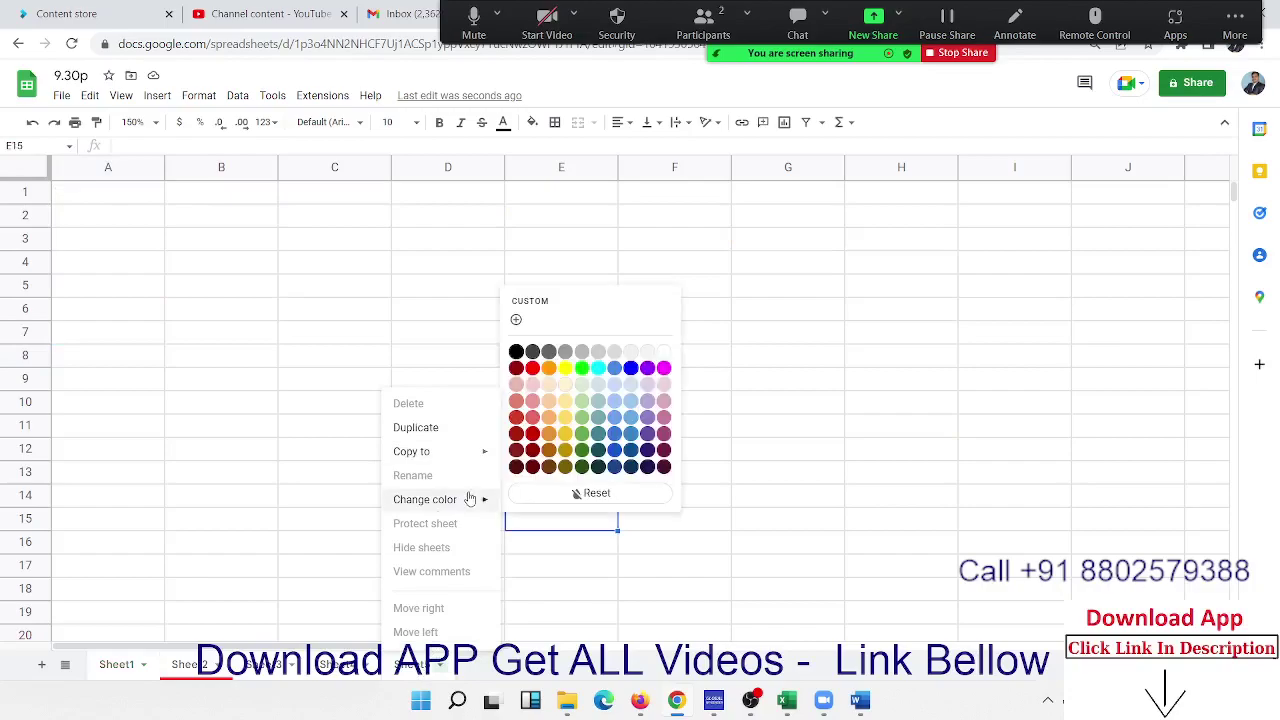
left_click(549, 368)
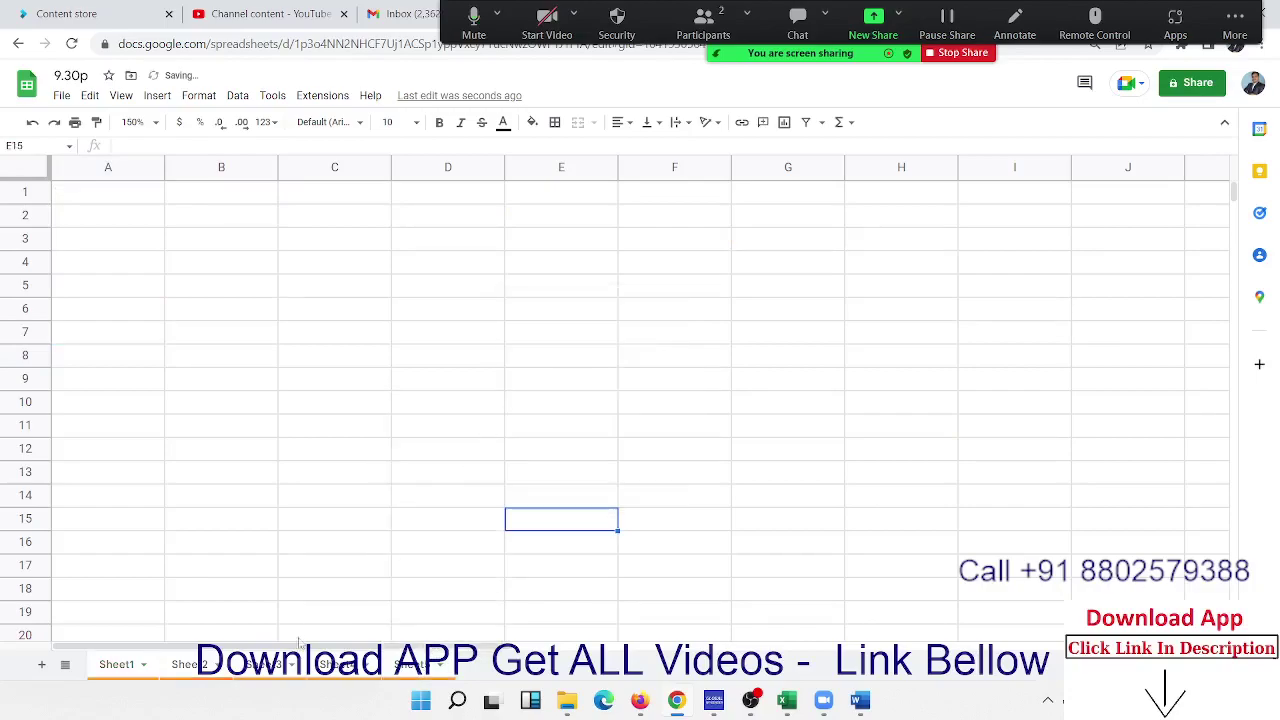
left_click(280, 678)
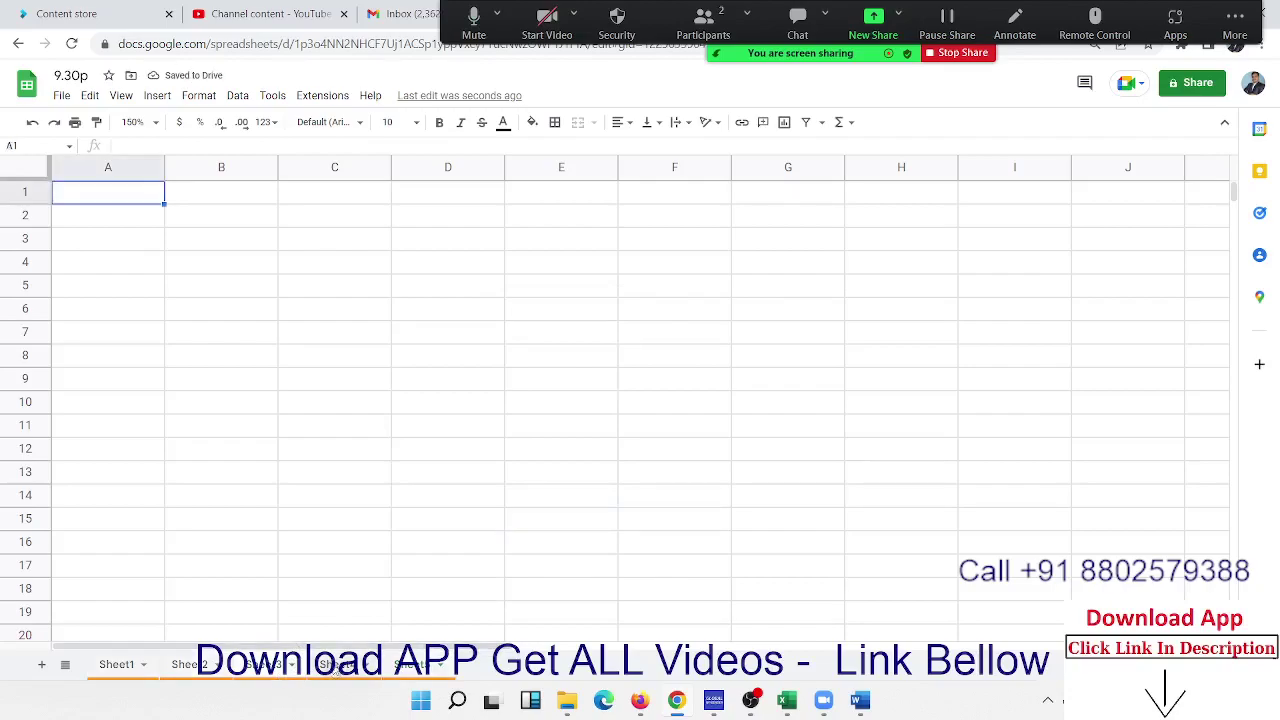
left_click(110, 664)
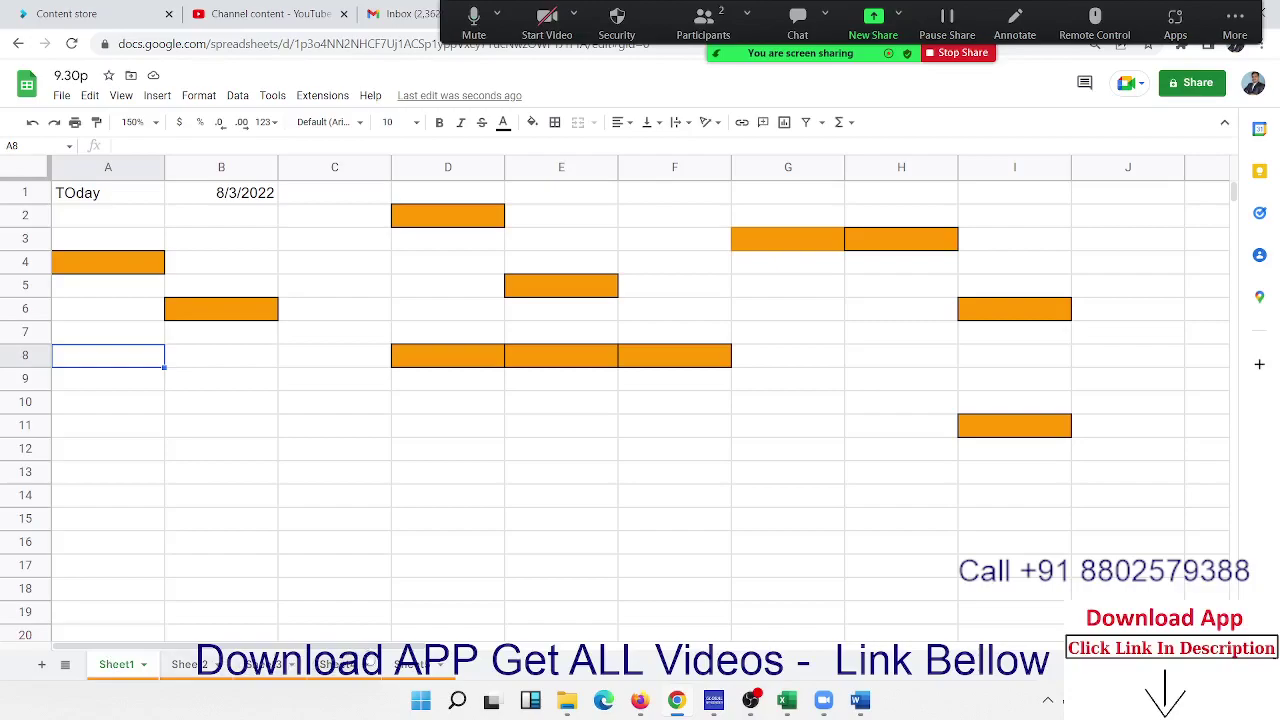
mouse_move(786, 700)
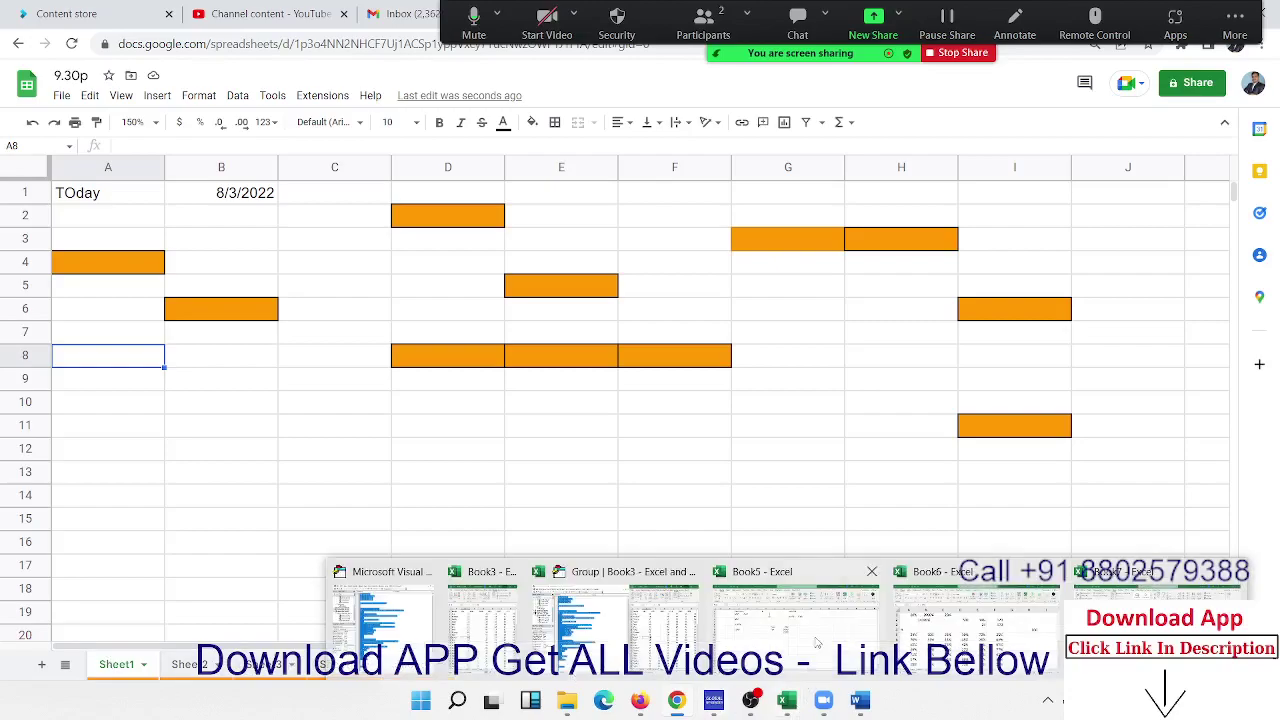
- In Excel's Book5, group all four sheets and enter today's date 03-08-2022 in A2
left_click(851, 638)
left_click(94, 656)
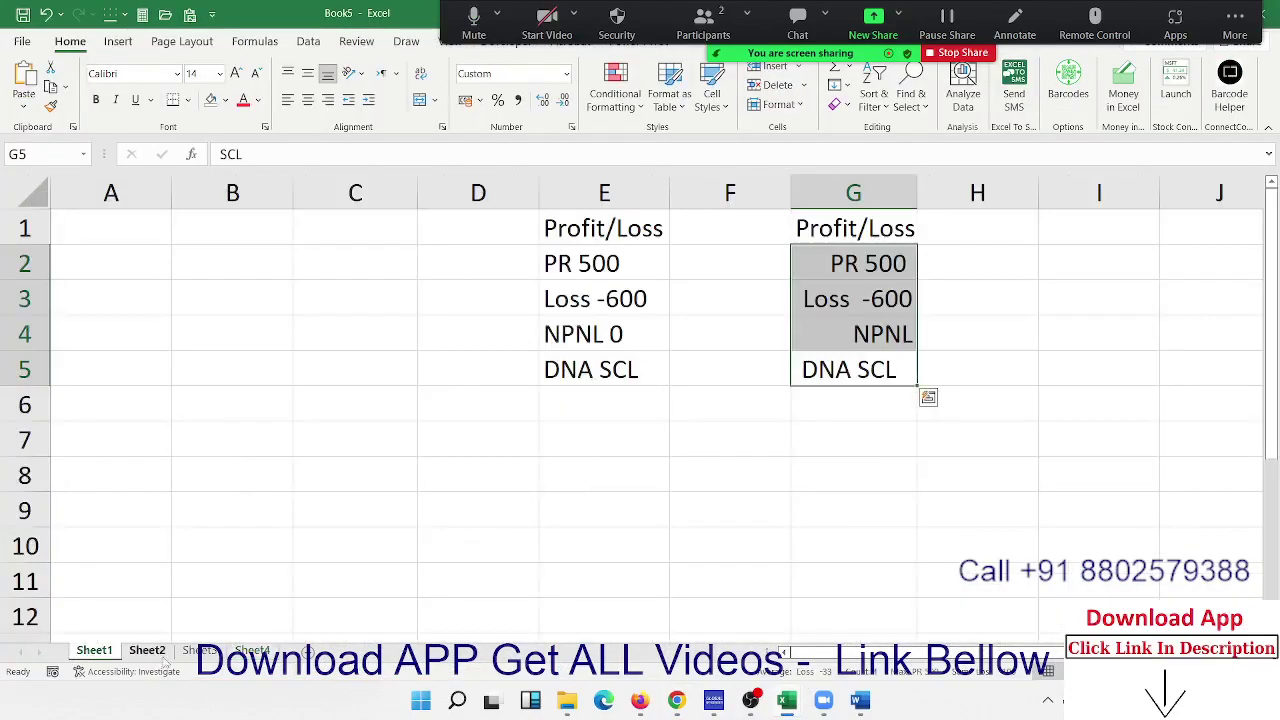
left_click(94, 650, "shift")
left_click(124, 263)
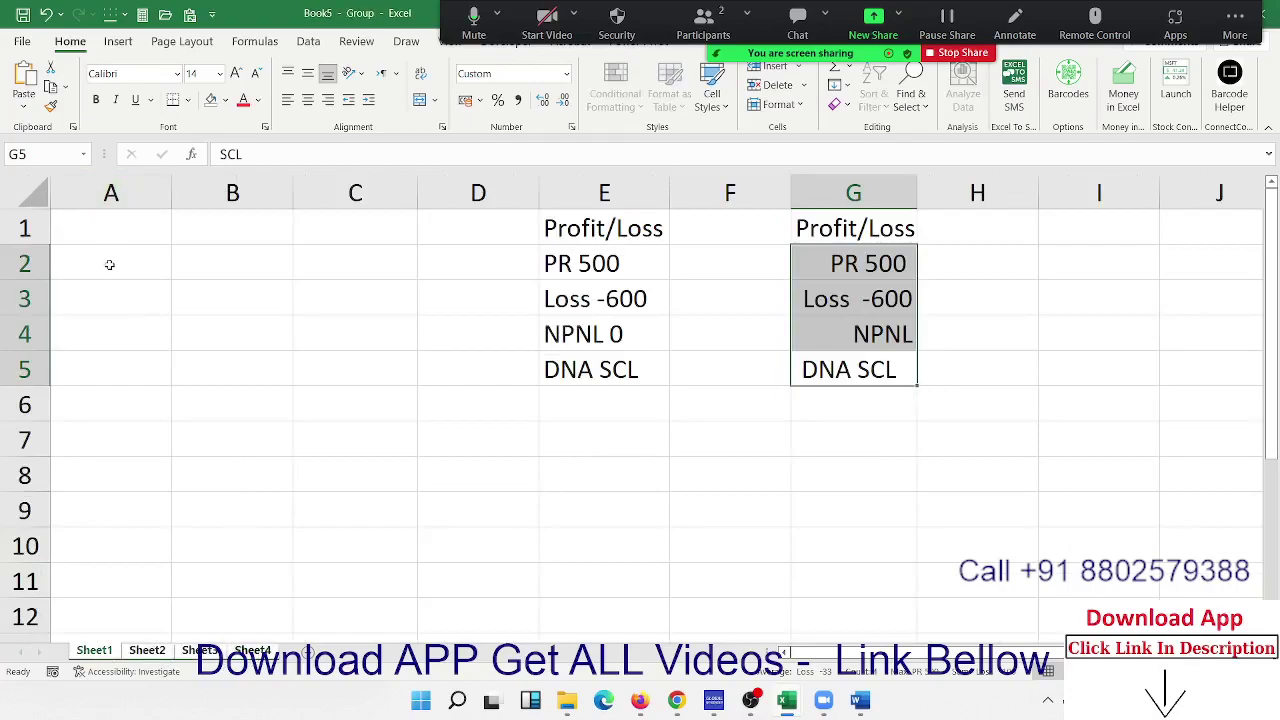
key("ctrl+semicolon")
key("Return")
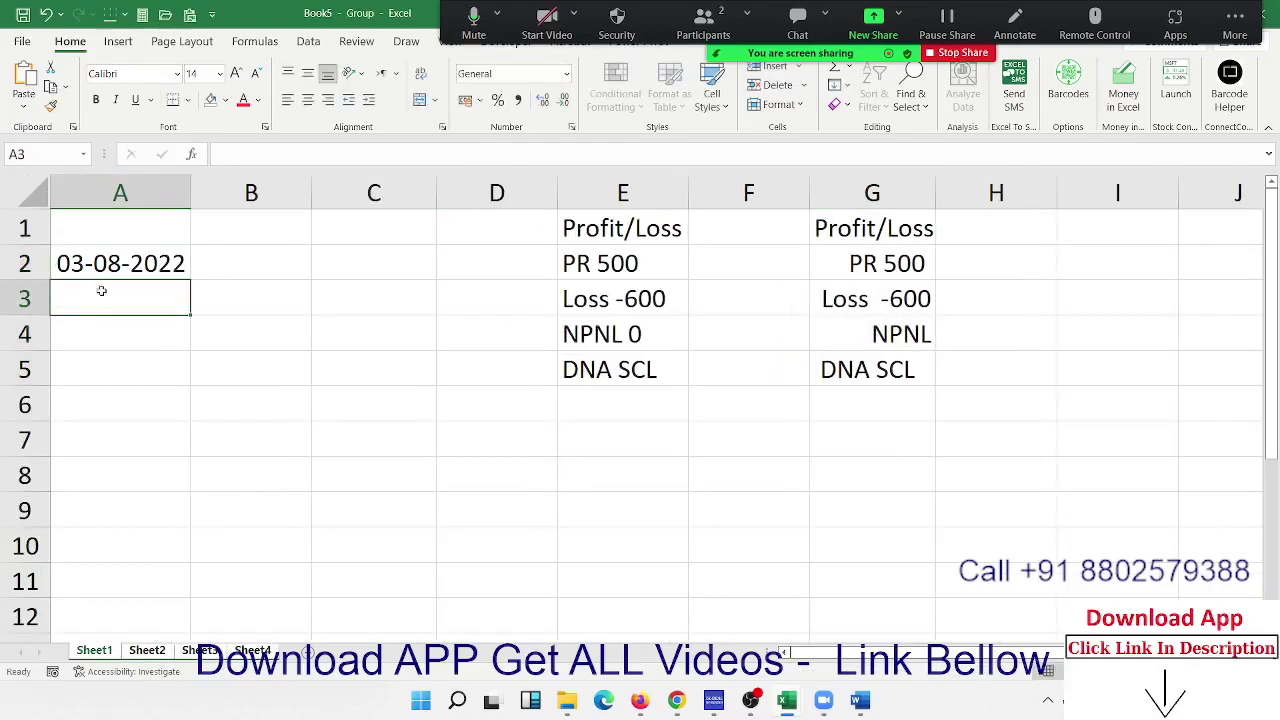
- Confirm the date appears on Sheet2, Sheet3 and Sheet4, then return to Google Sheets
left_click(160, 652)
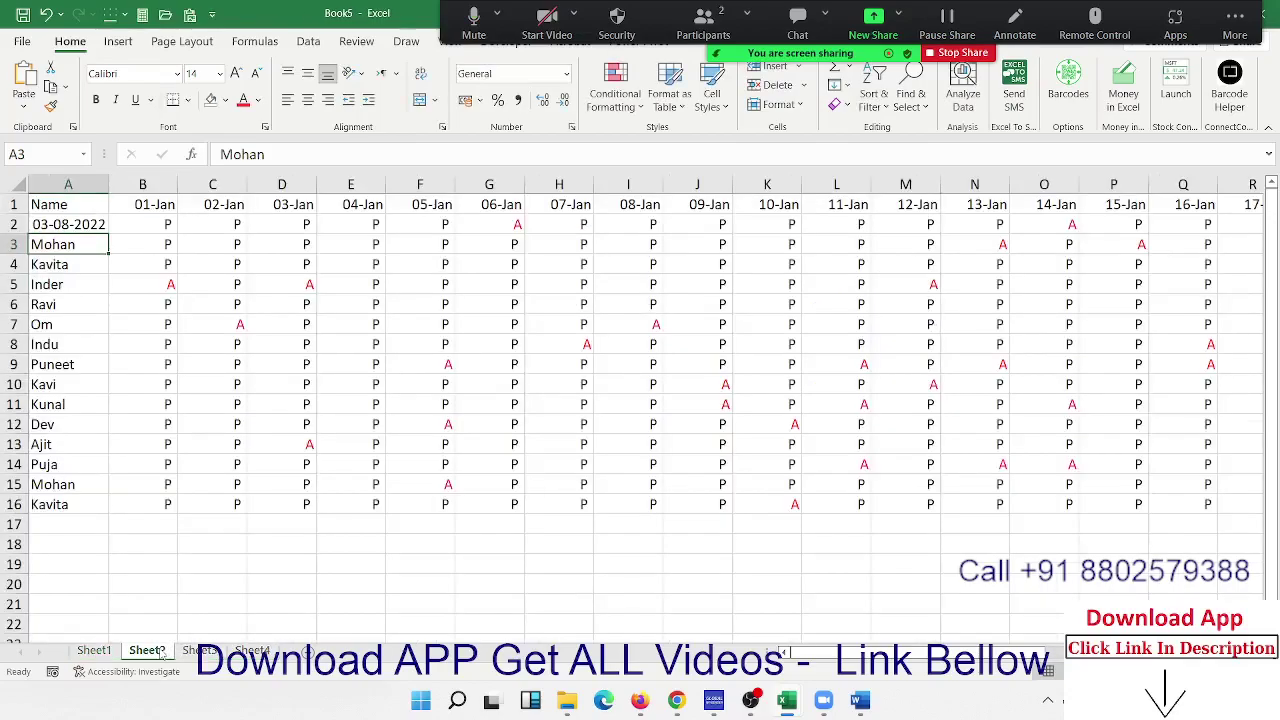
left_click(199, 650)
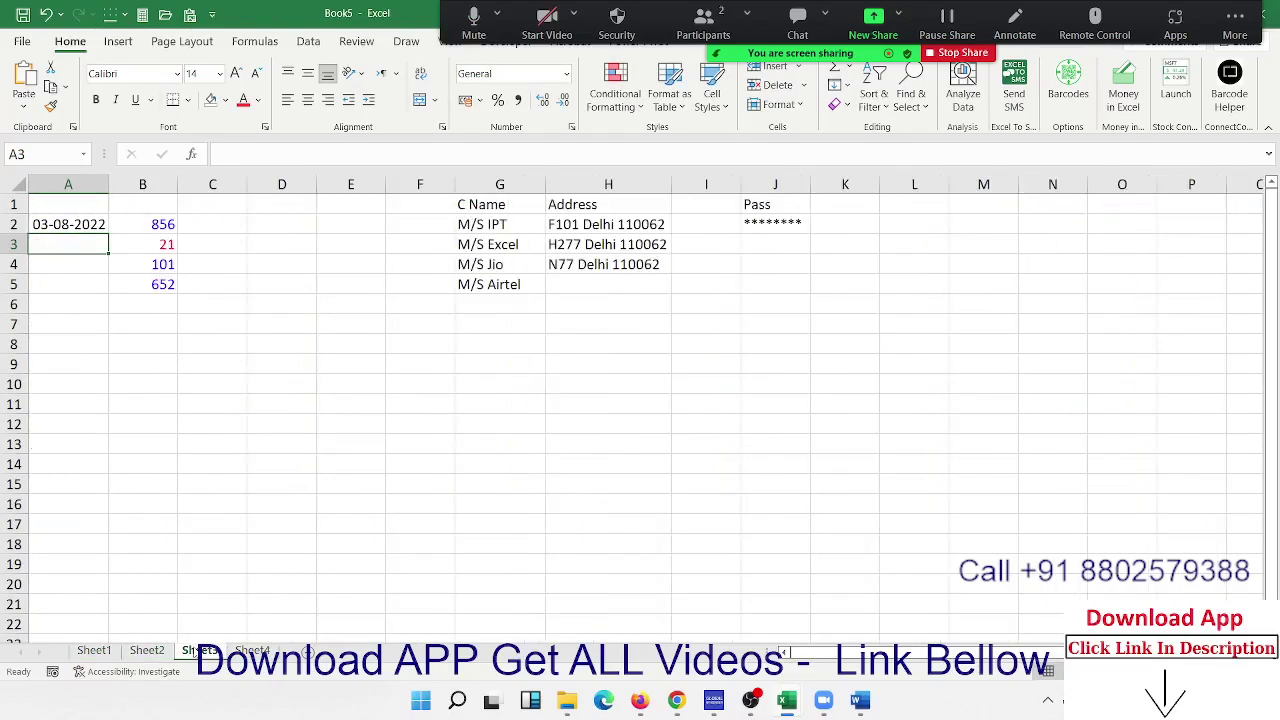
left_click(252, 651)
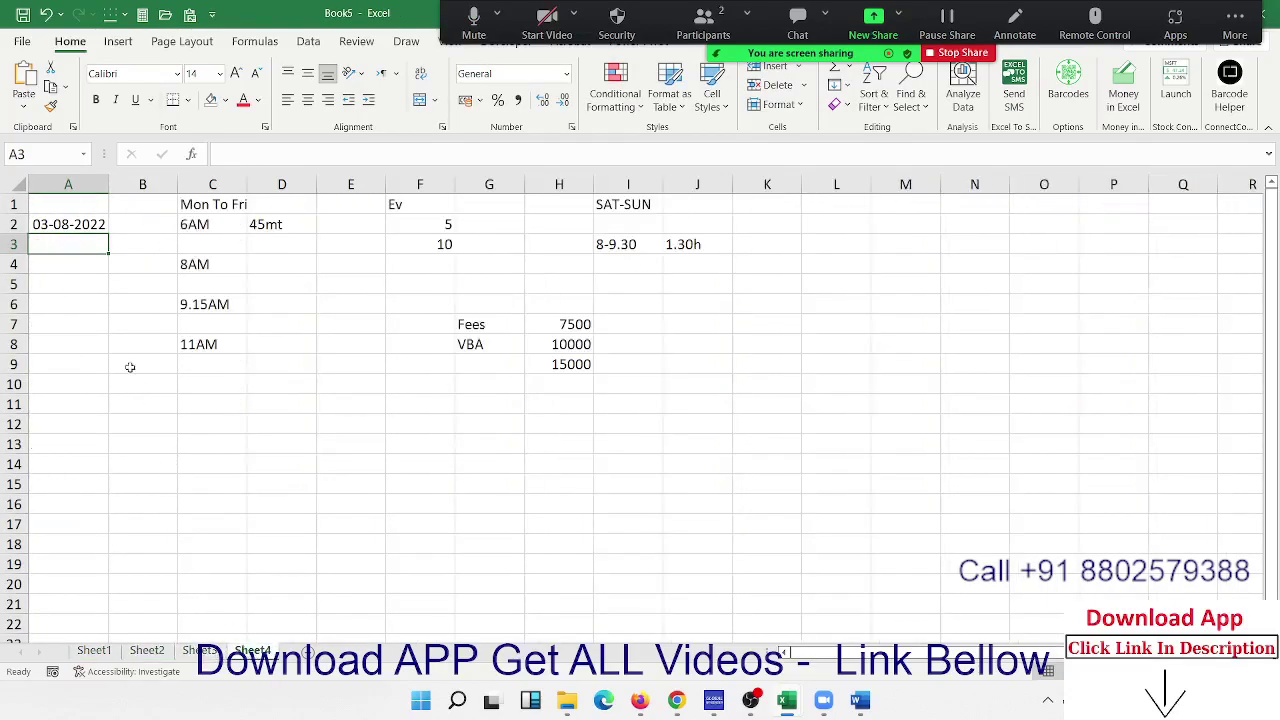
left_click(66, 230)
key("alt+Tab")
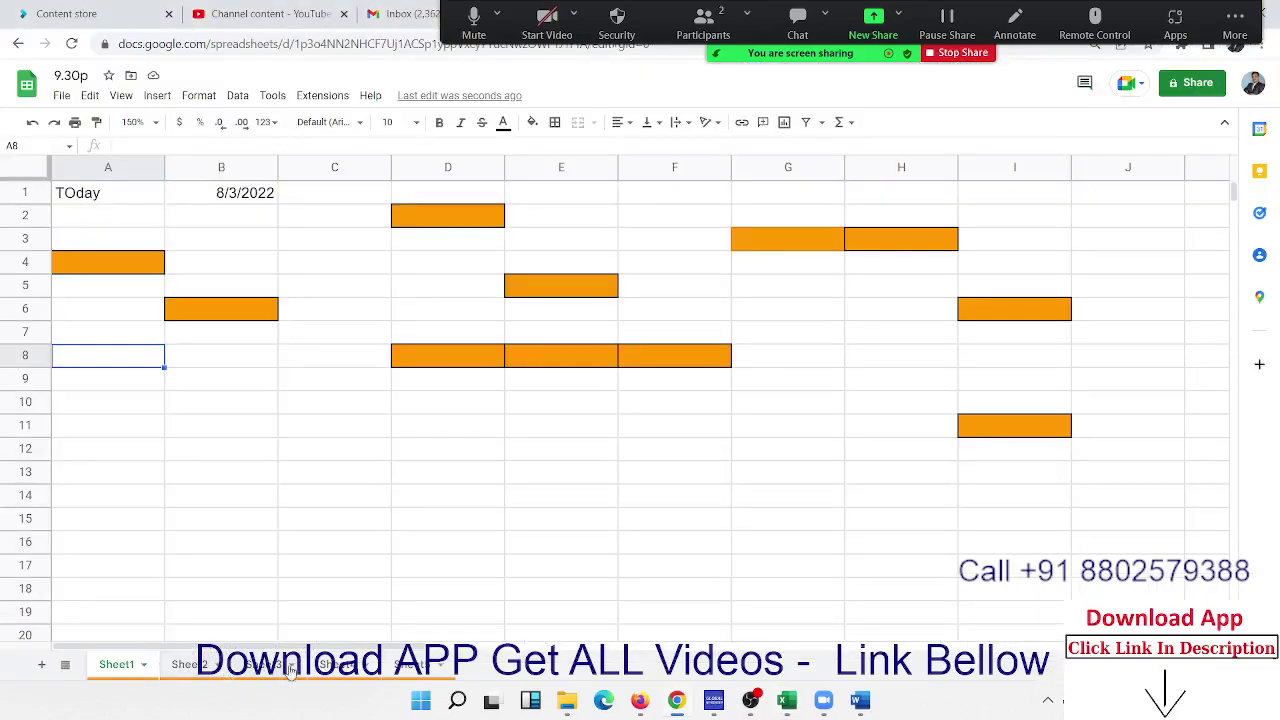
right_click(394, 670)
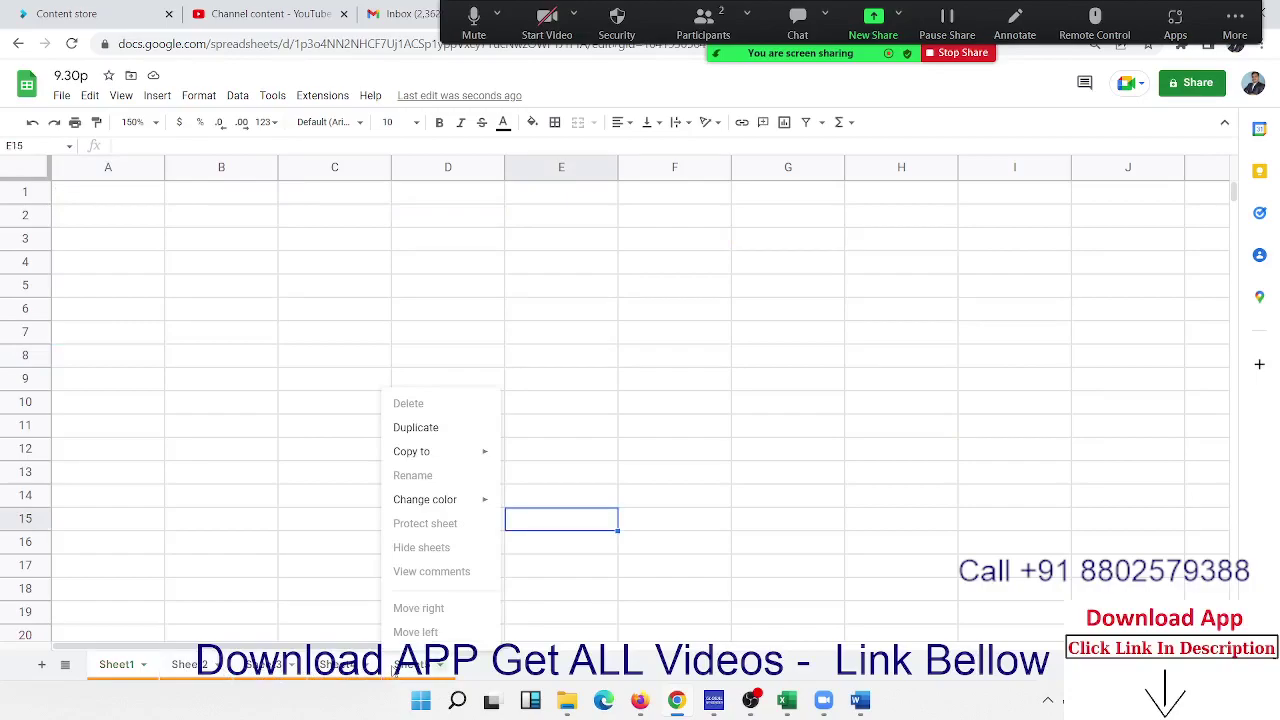
left_click(109, 257)
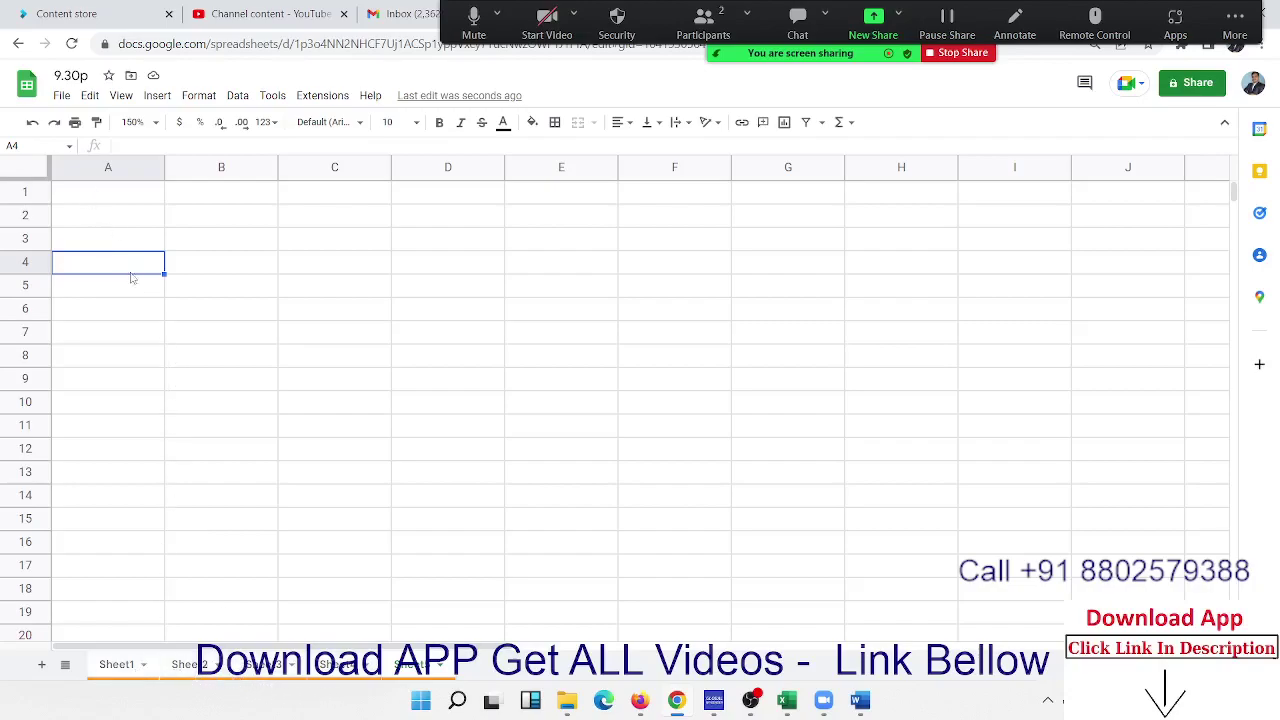
left_click(224, 201)
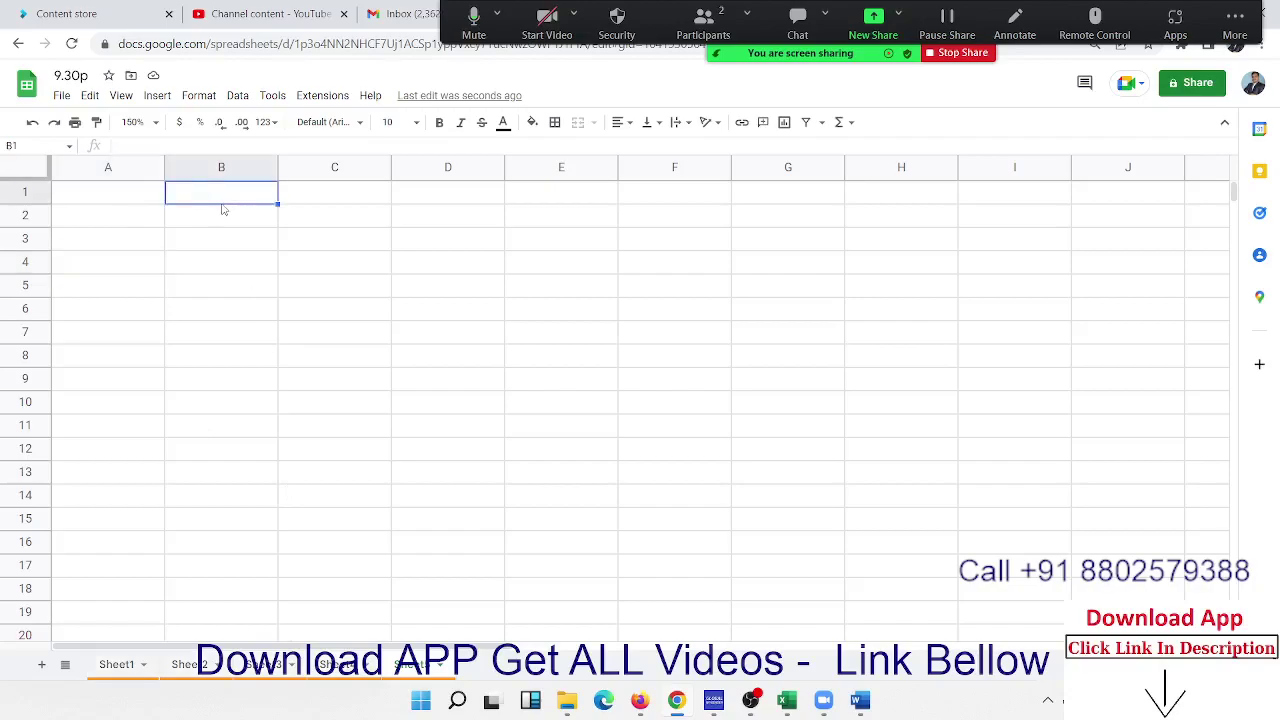
right_click(133, 670)
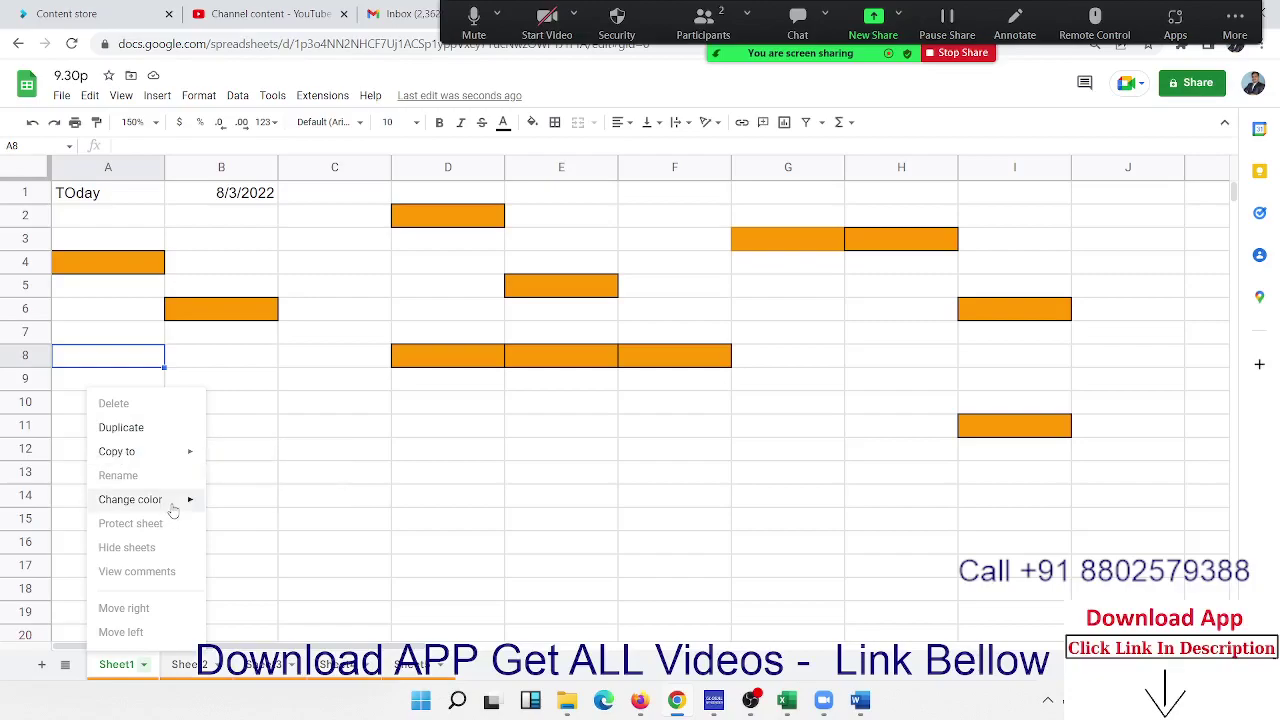
left_click(329, 439)
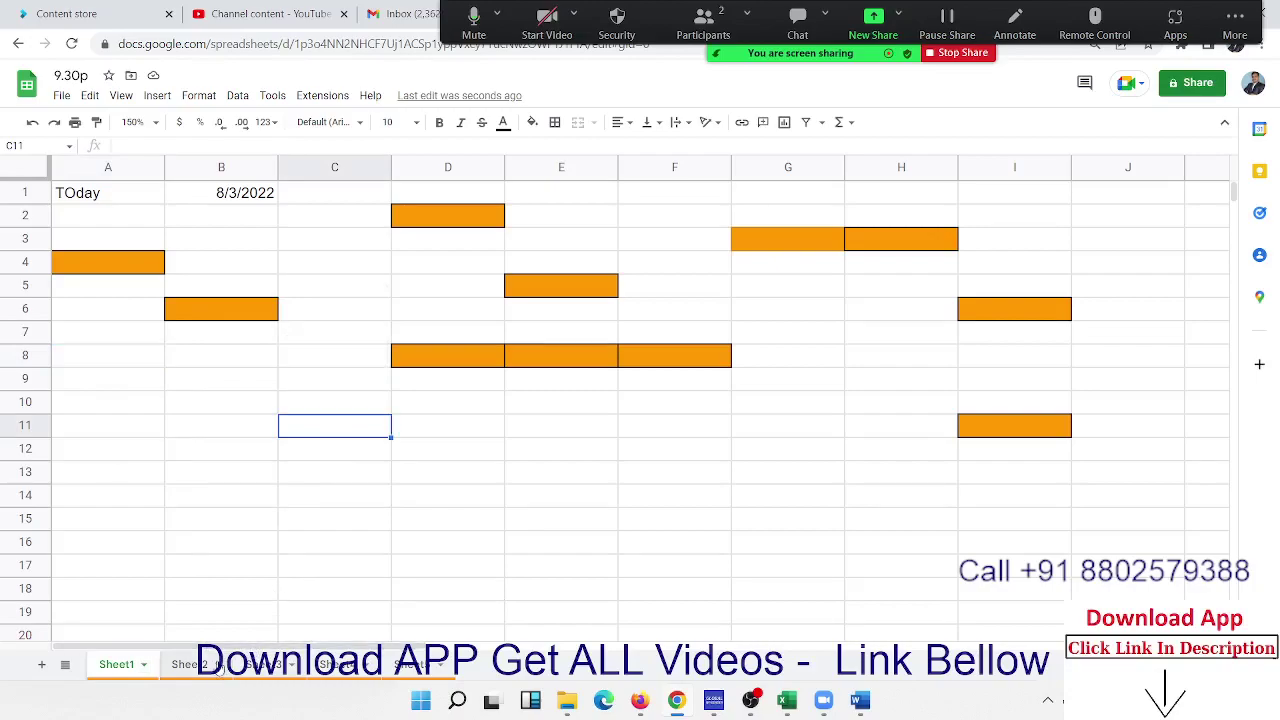
left_click(217, 668)
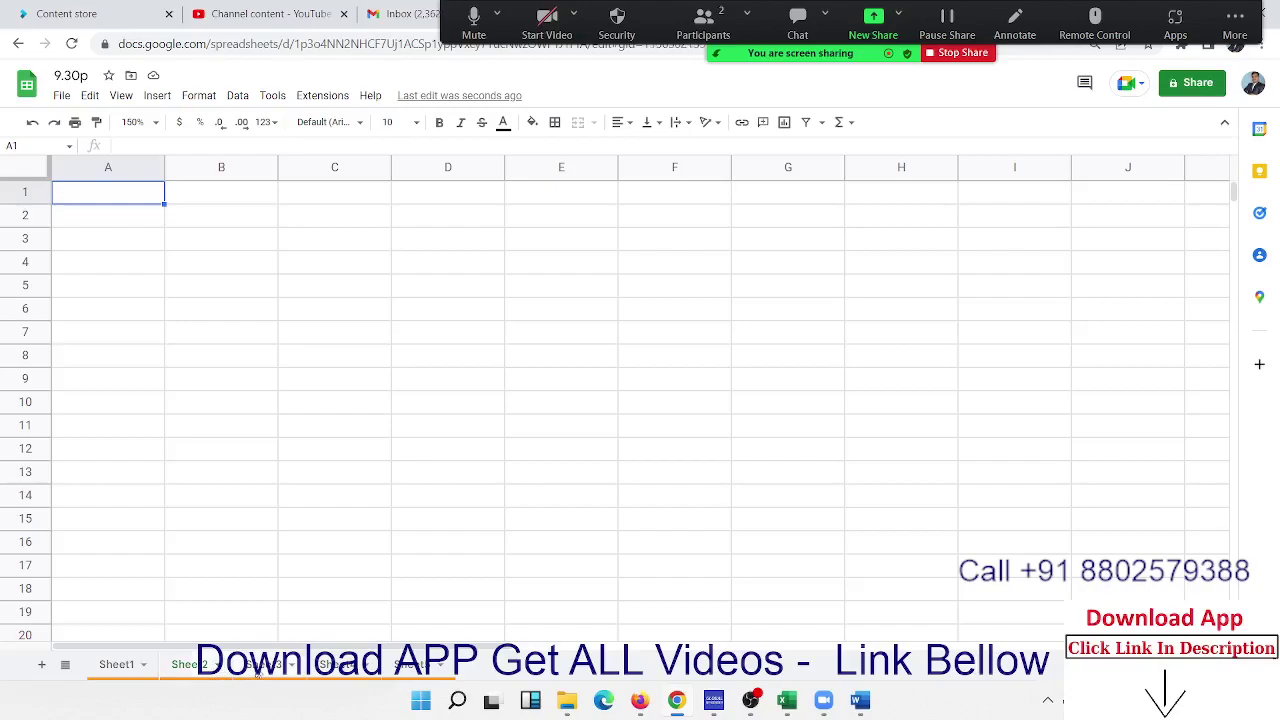
left_click(138, 665)
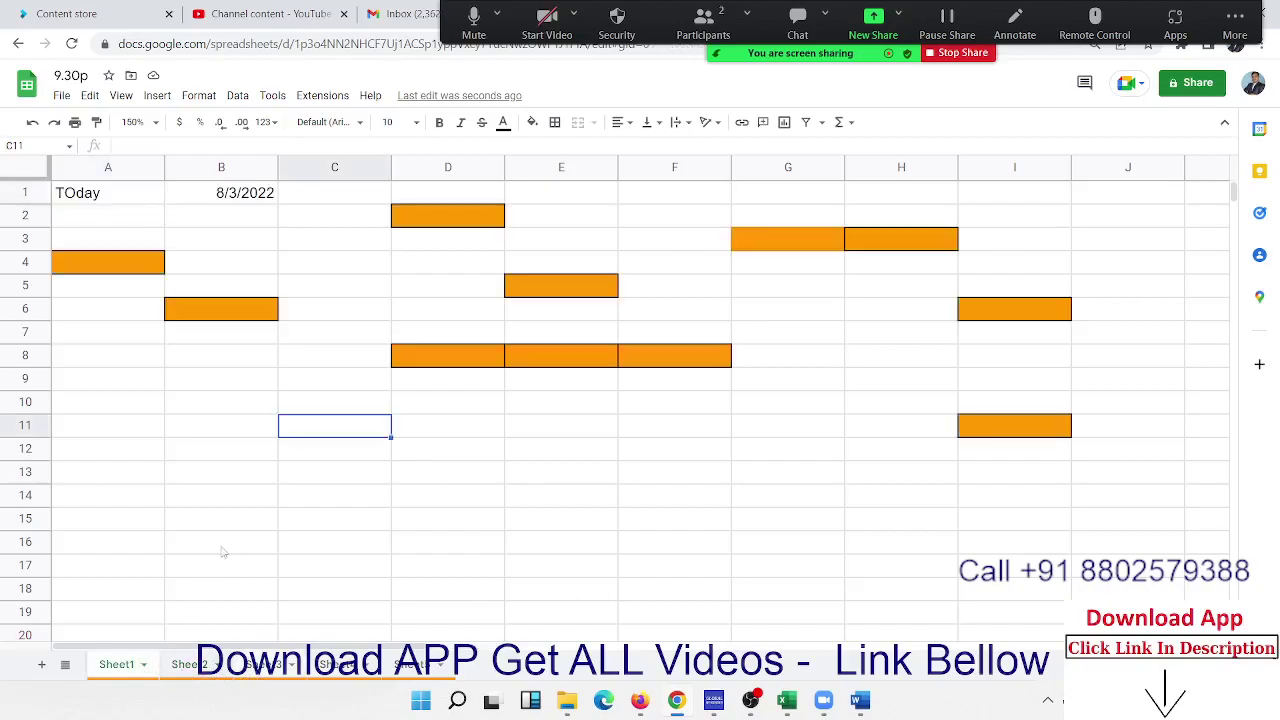
left_click(15, 170)
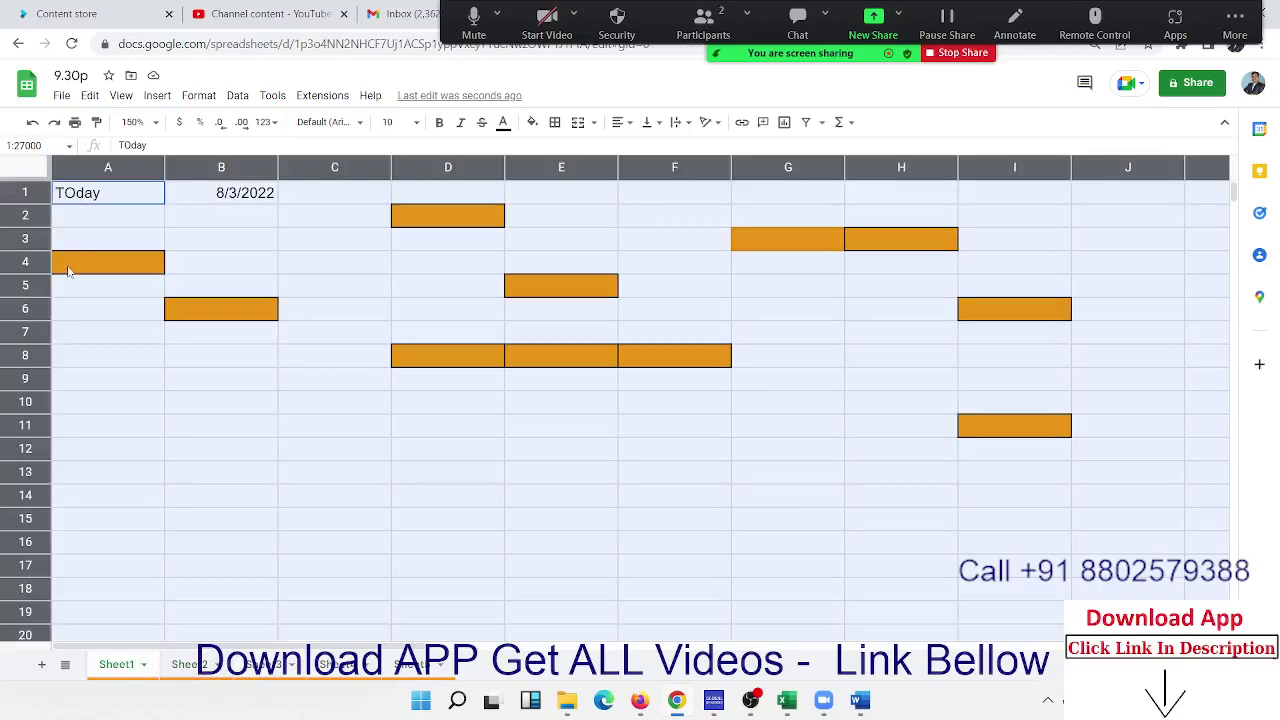
right_click(21, 312)
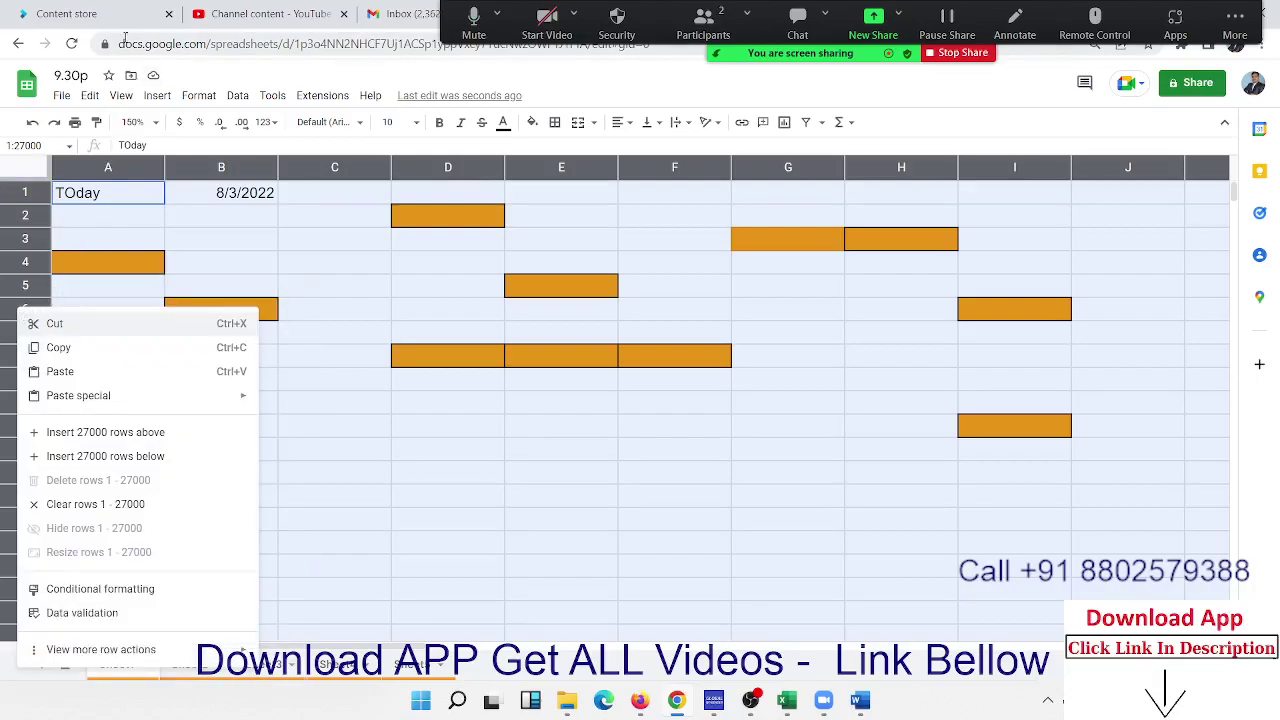
key("Escape")
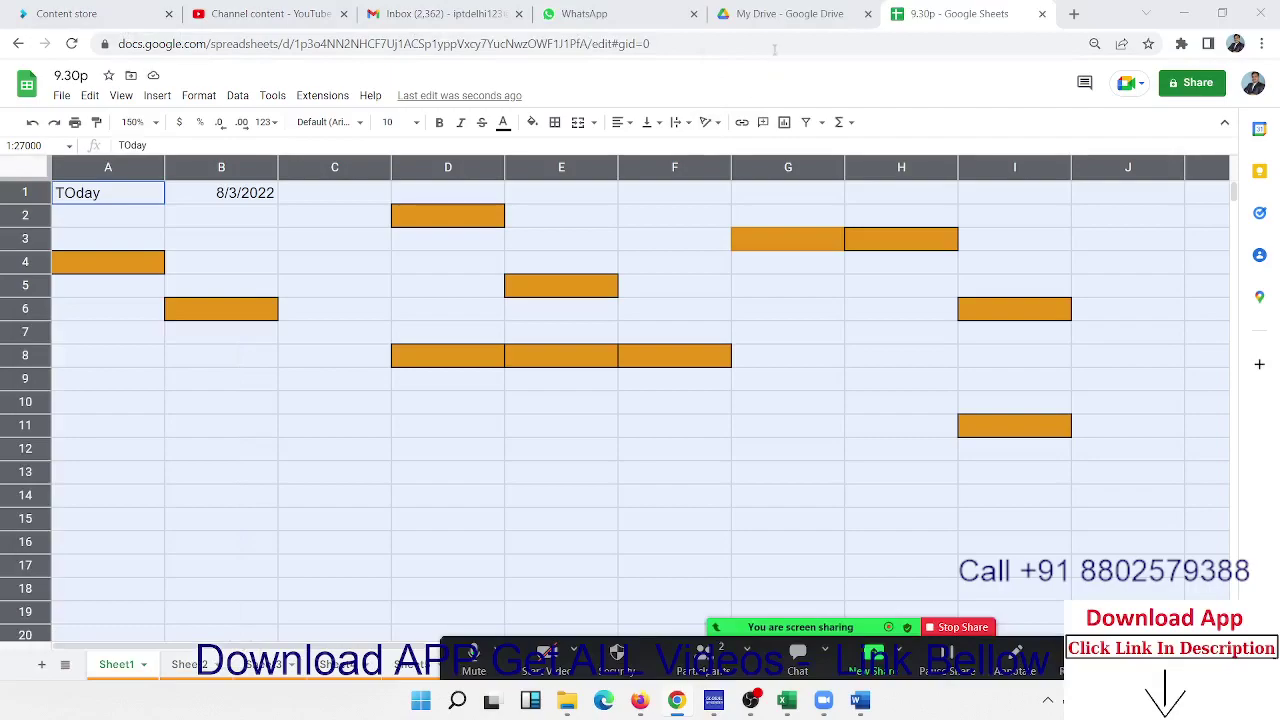
- Open the 9.30 spreadsheet from the Suggested files in My Drive
left_click(770, 30)
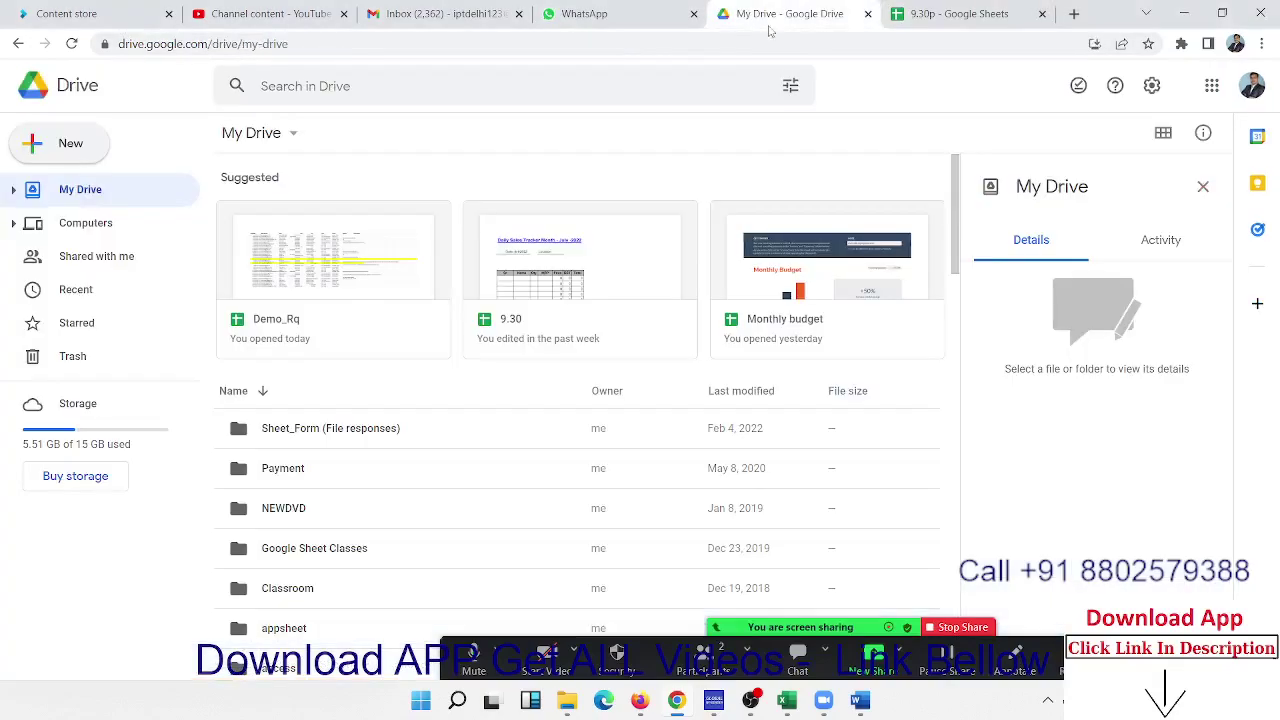
double_click(596, 270)
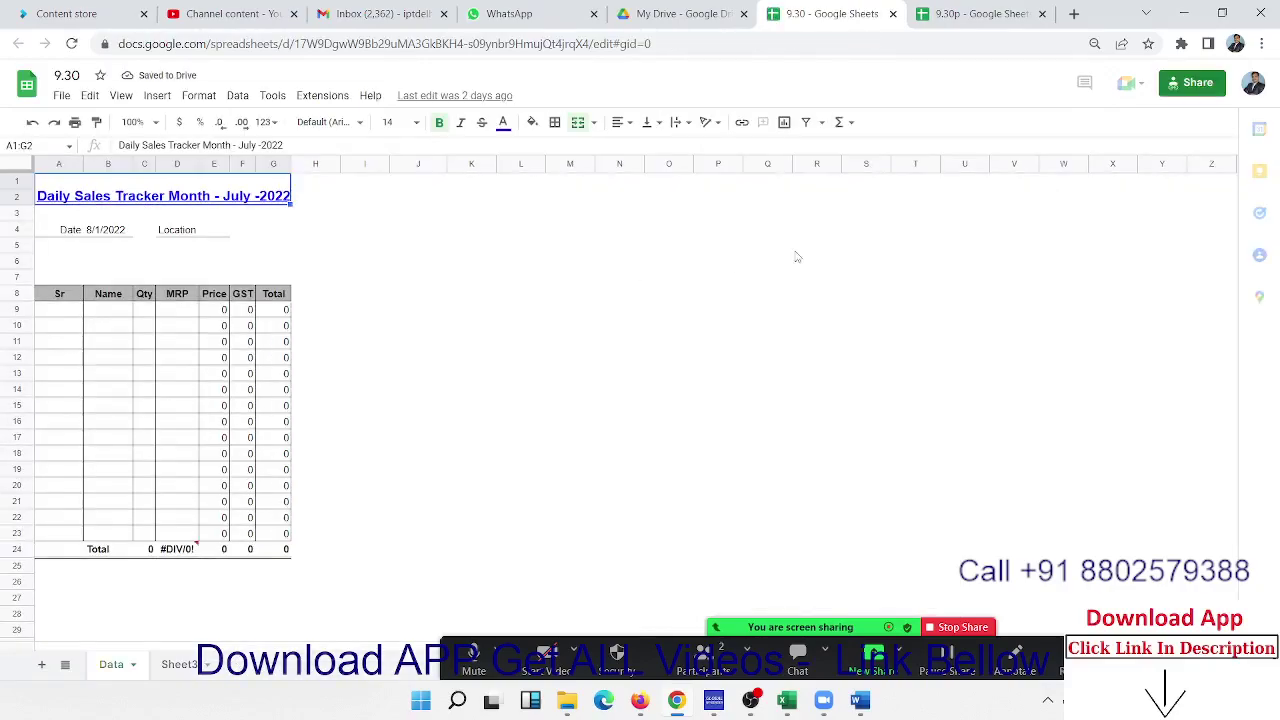
- In the 9.30p spreadsheet's empty Sheet2, select the ranges A1:C3 and then A1:E4
left_click(942, 16)
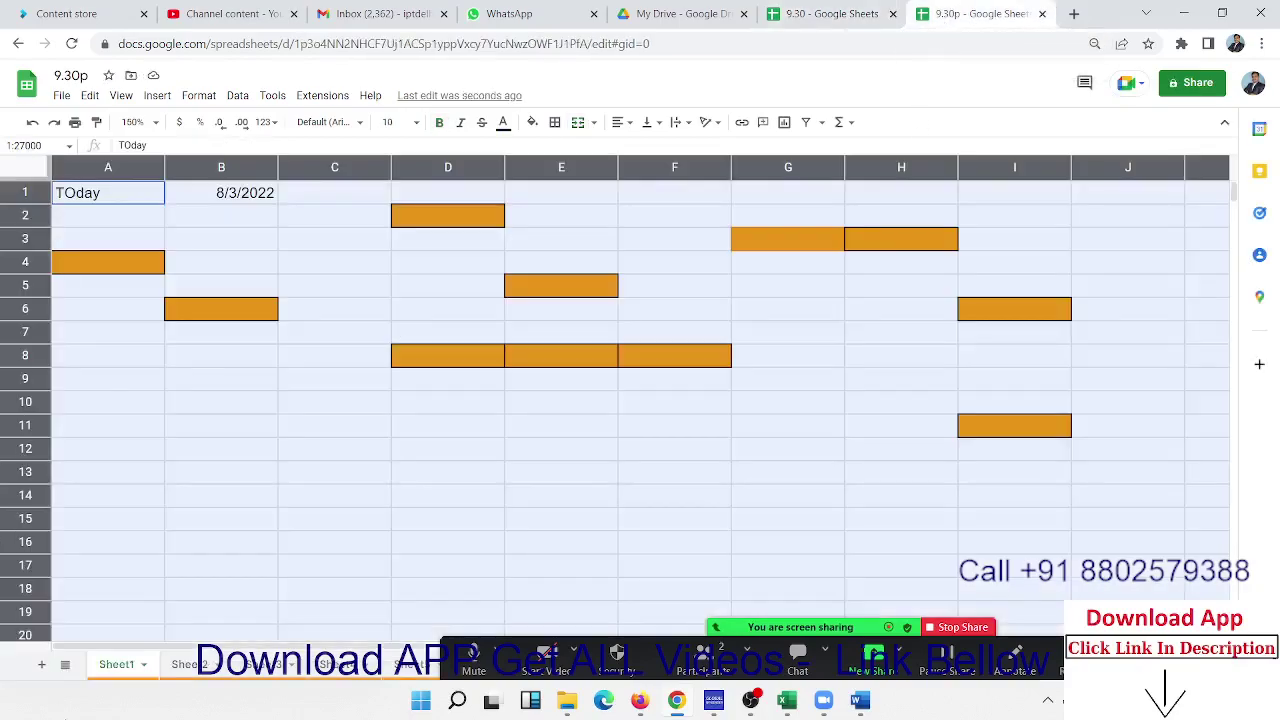
left_click(200, 676)
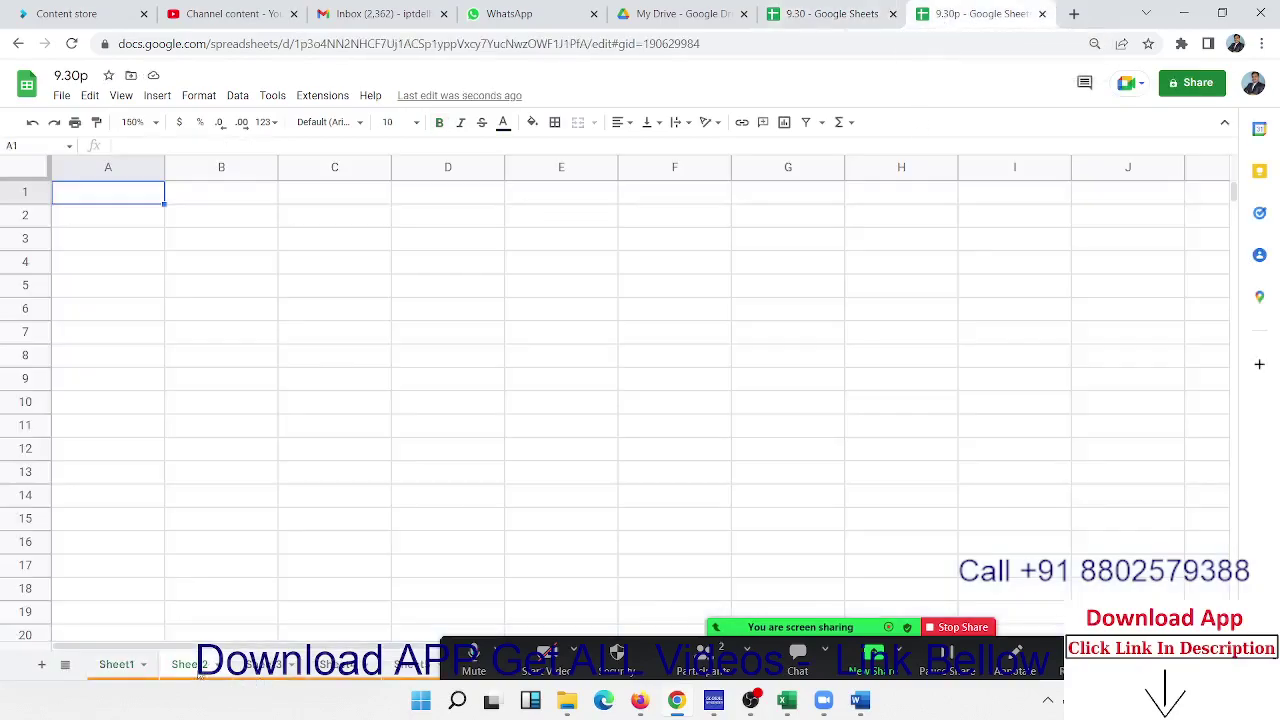
left_click(251, 248)
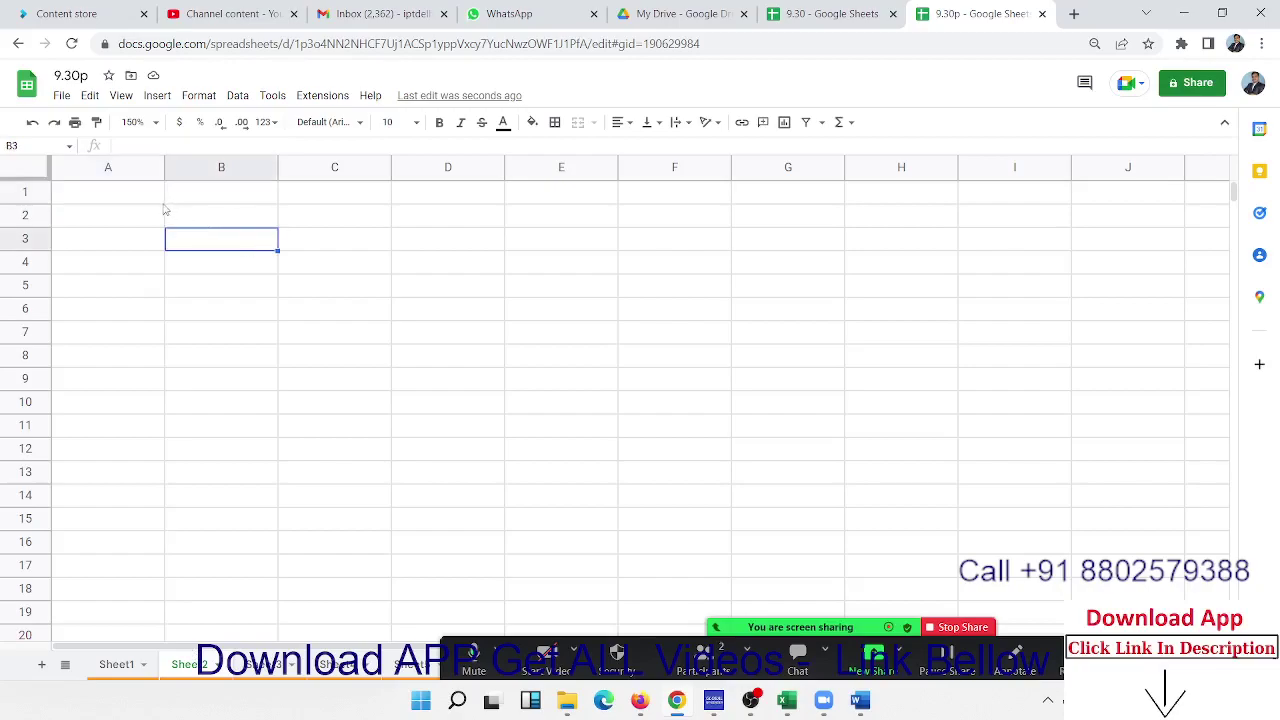
mouse_move(152, 198)
left_mouse_down()
mouse_move(435, 244)
mouse_move(789, 197)
left_mouse_up()
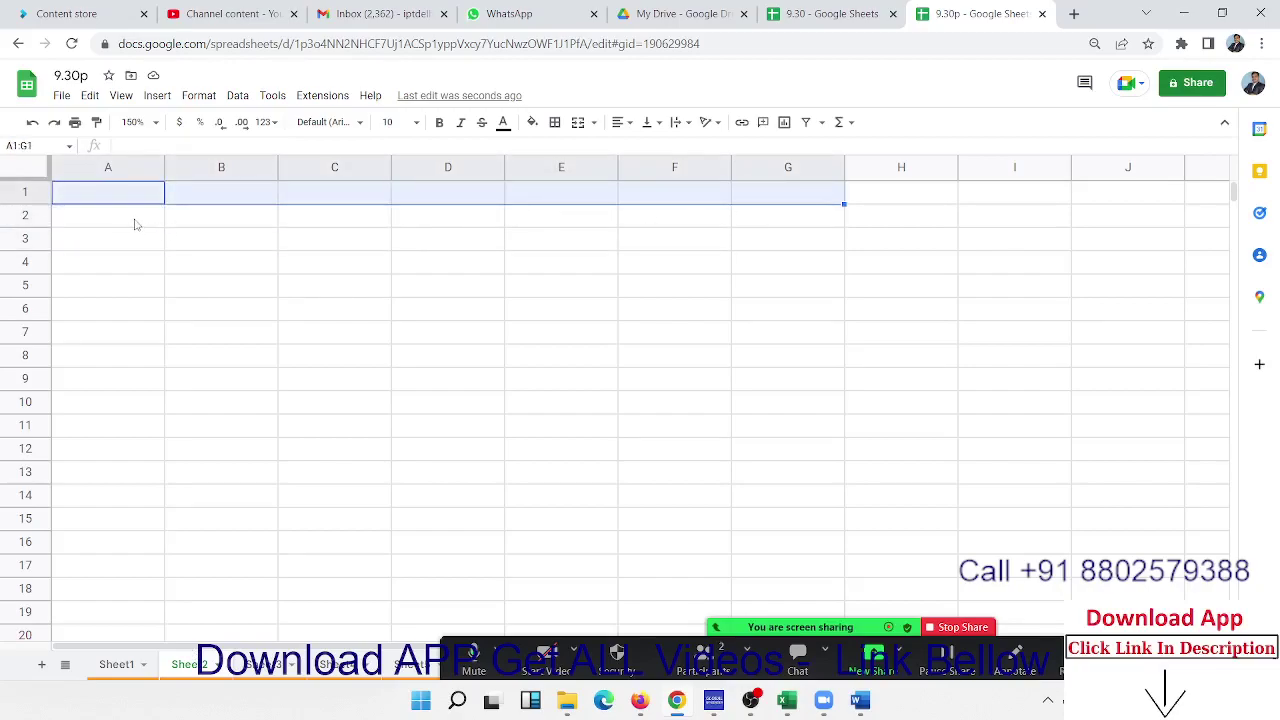
left_click(136, 222)
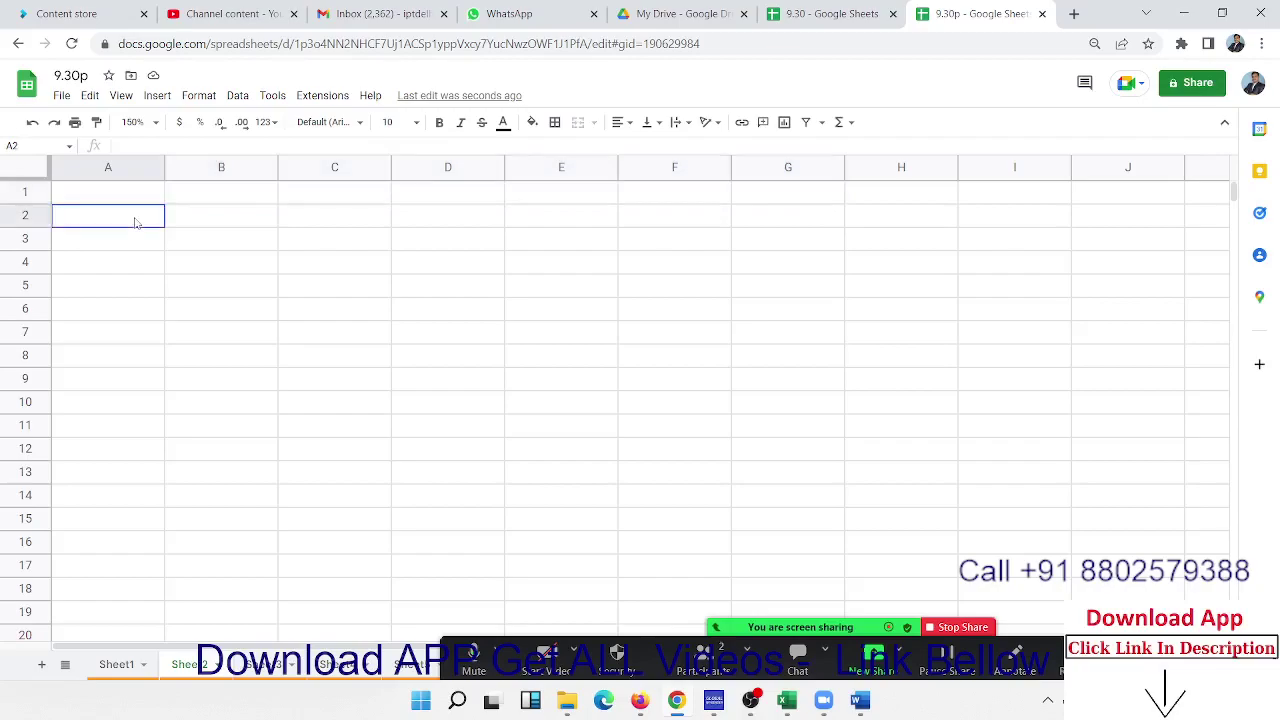
left_click_drag(137, 195, 597, 262)
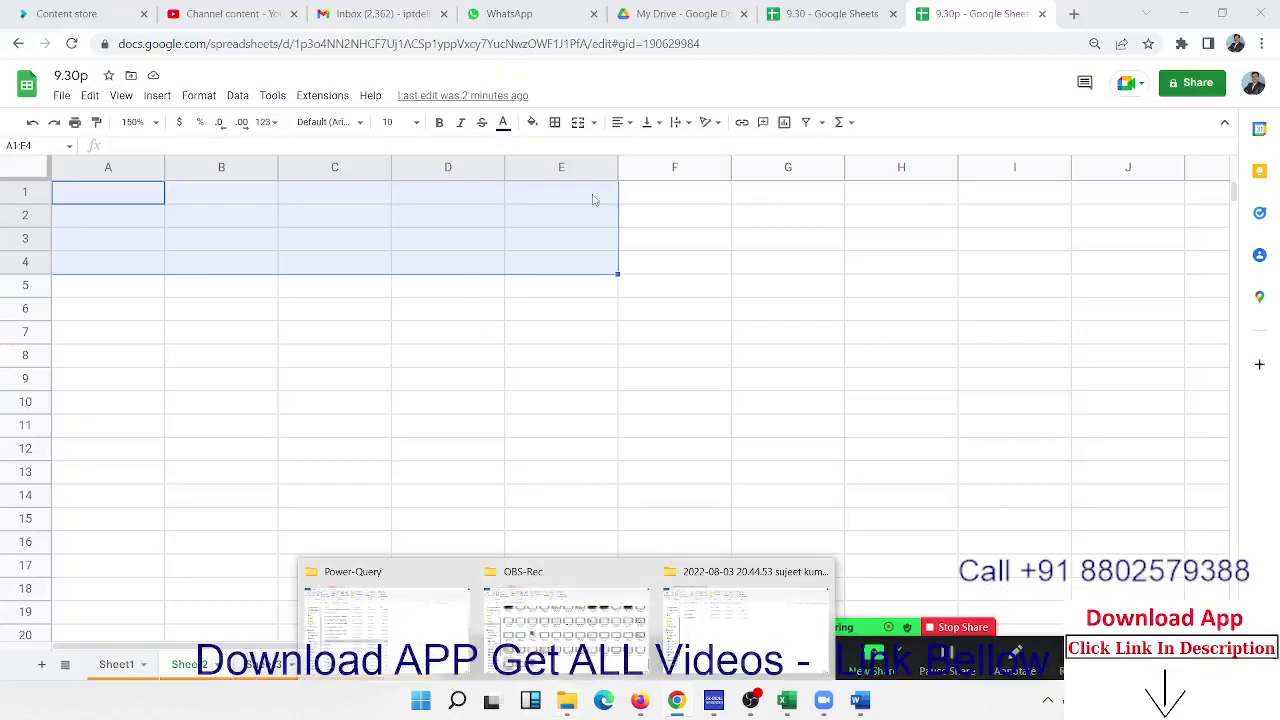
- In the 9.30 workbook, select B8:F17, then select A1:J8 on Sheet3's customer table
left_click(806, 20)
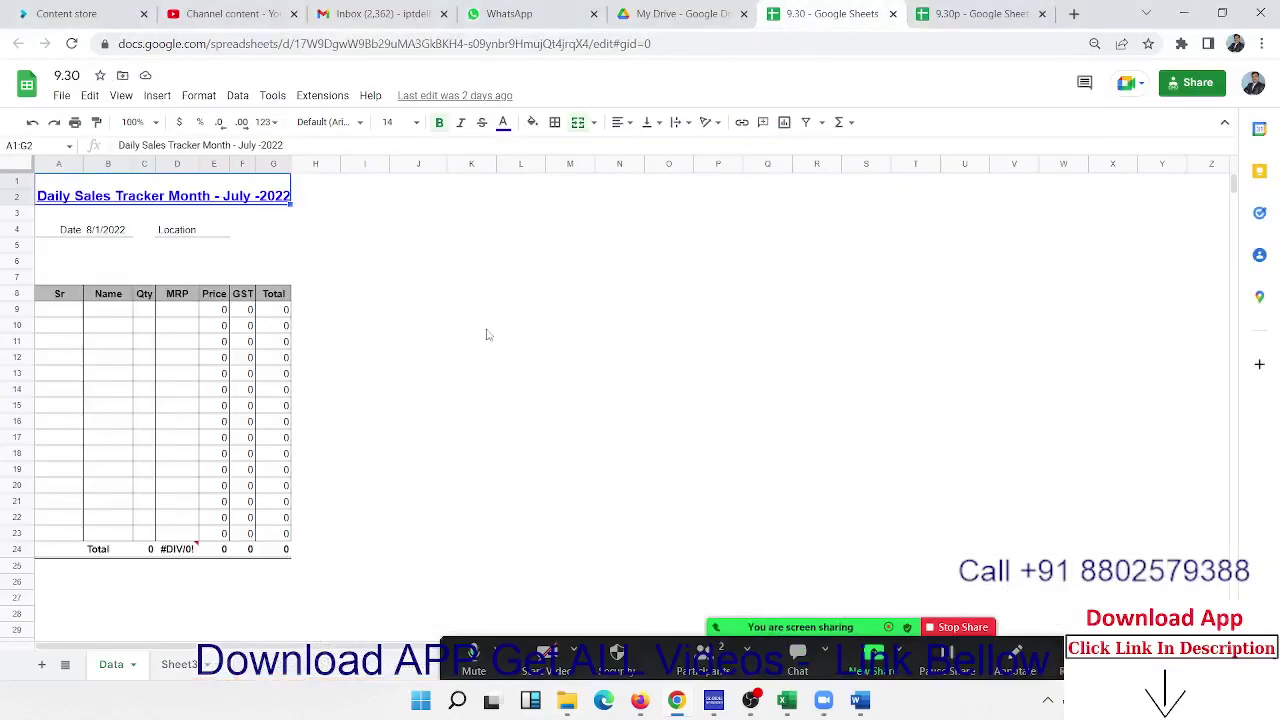
left_click_drag(96, 300, 250, 438)
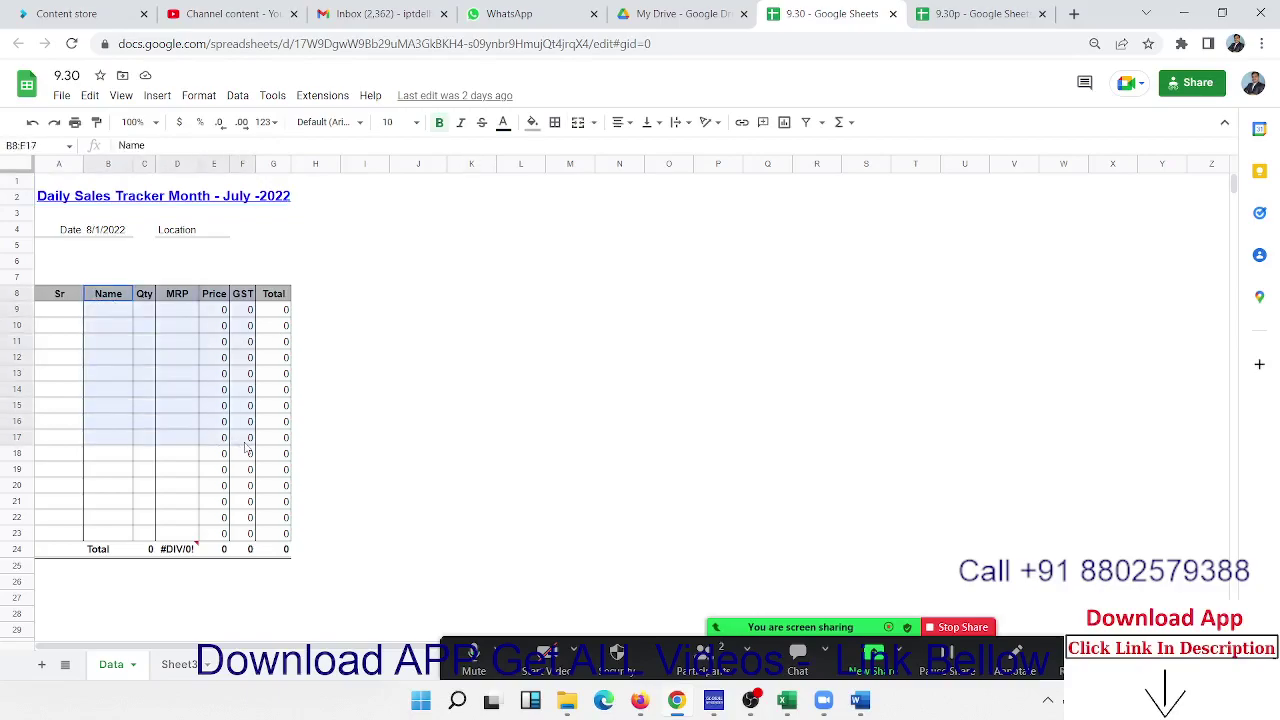
left_click(180, 664)
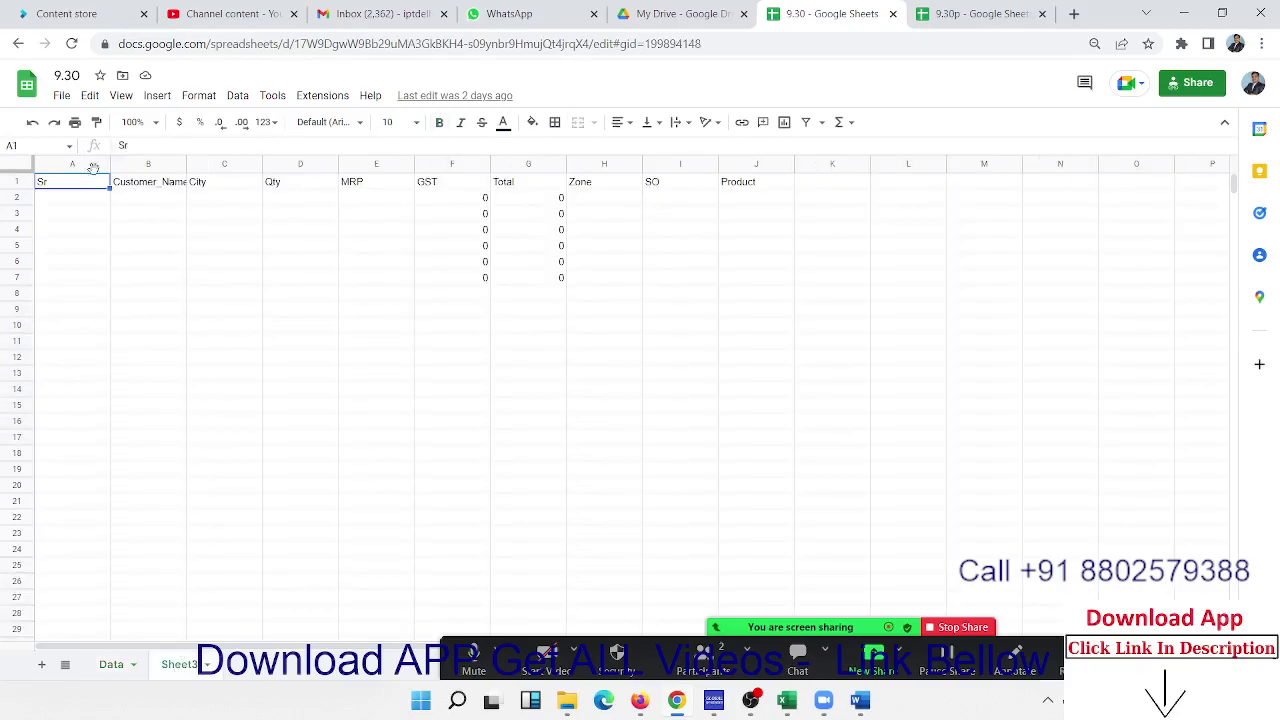
left_click_drag(82, 184, 746, 194)
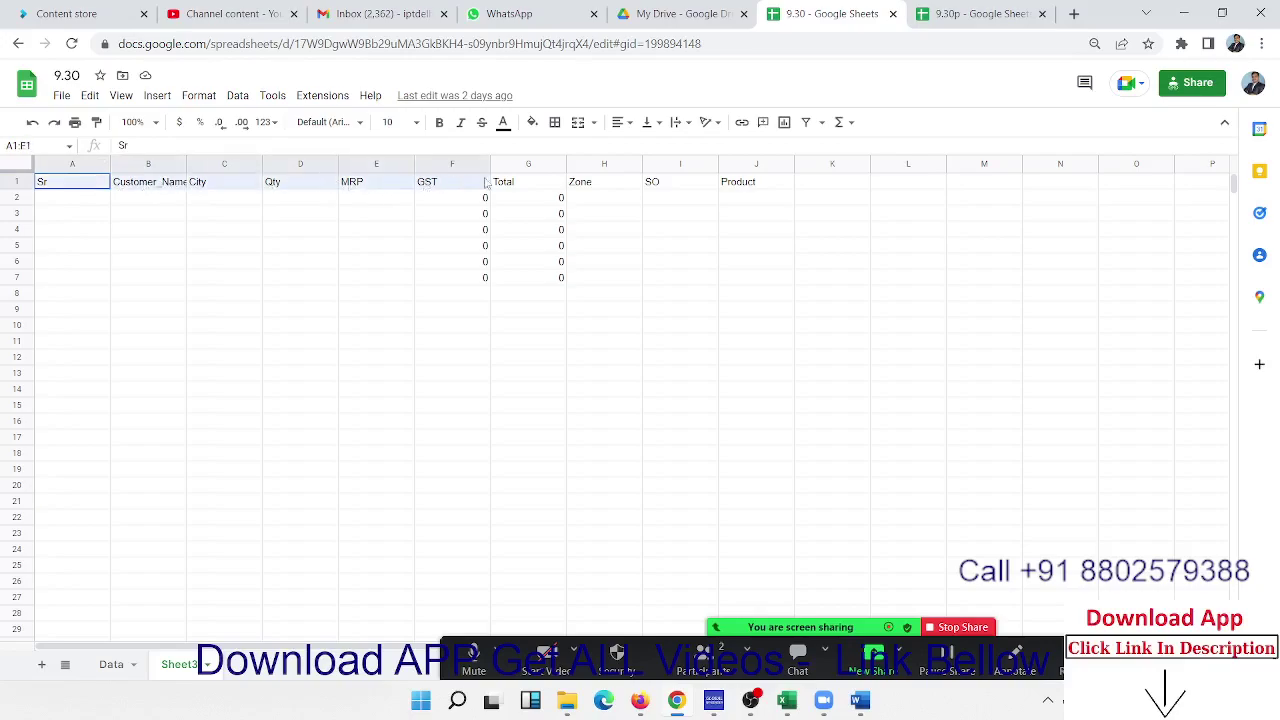
left_click_drag(758, 210, 765, 298)
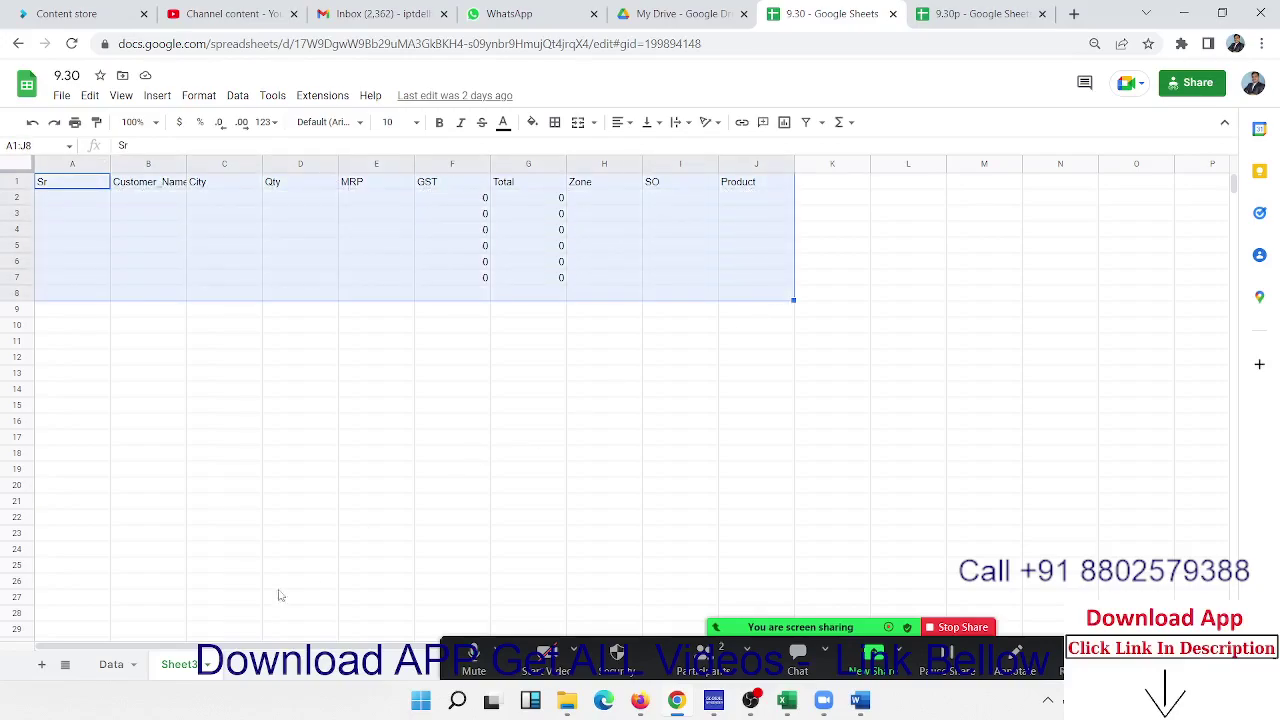
left_click(113, 665)
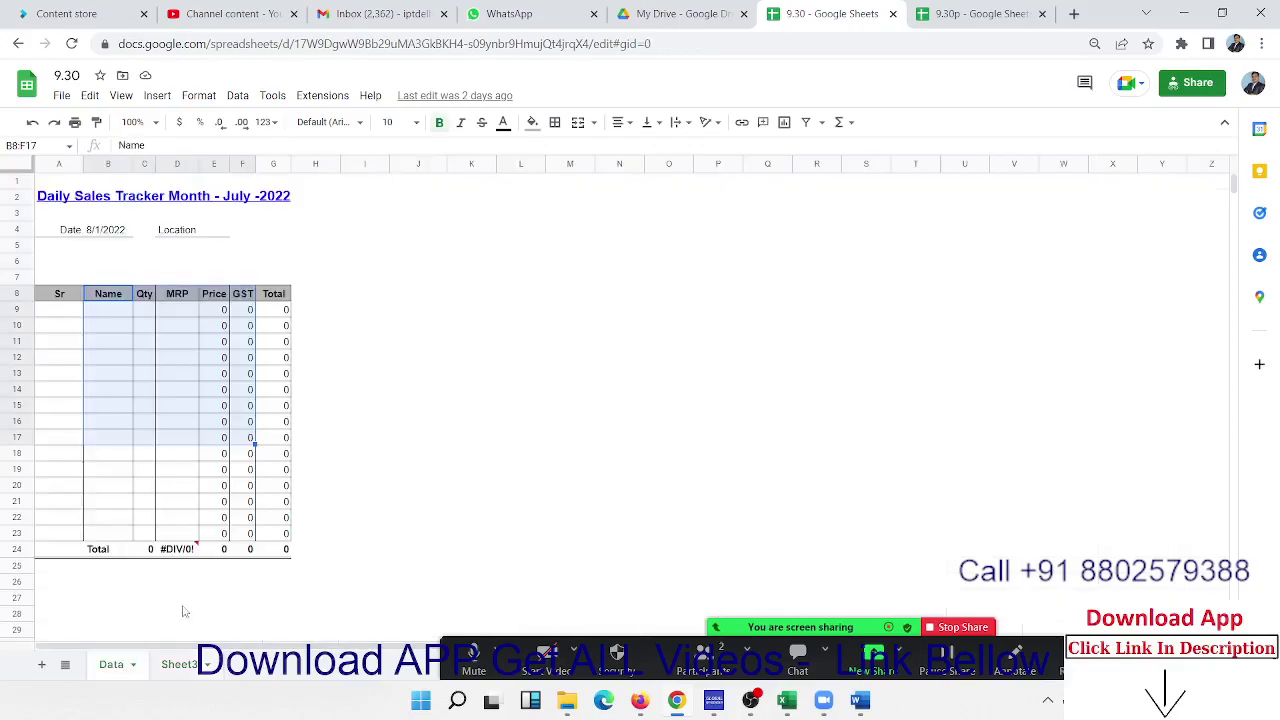
left_click(174, 665)
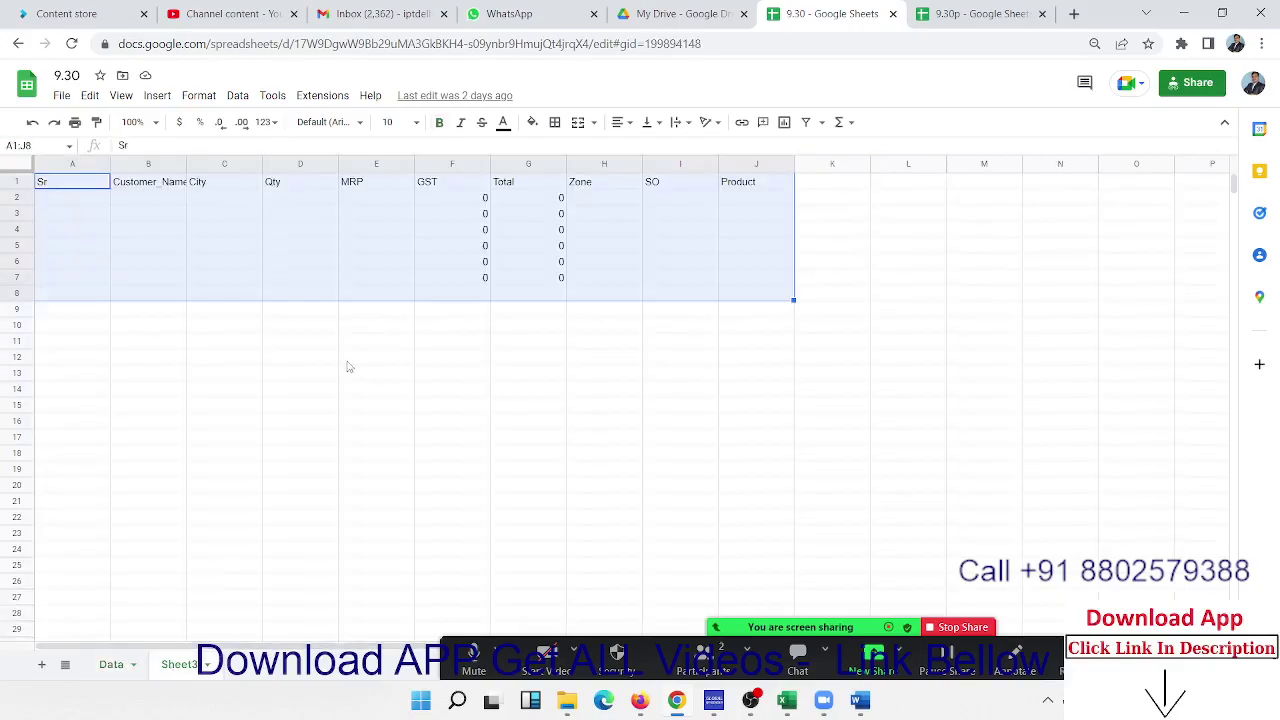